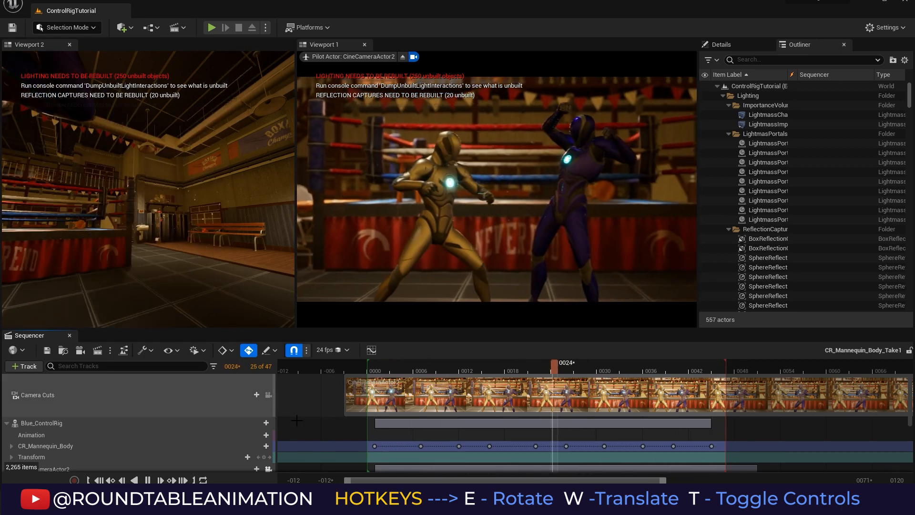
# - Stop playback, scrub through the fight animation to frame 45, and return the playhead to frame 1
pyautogui.press('space')
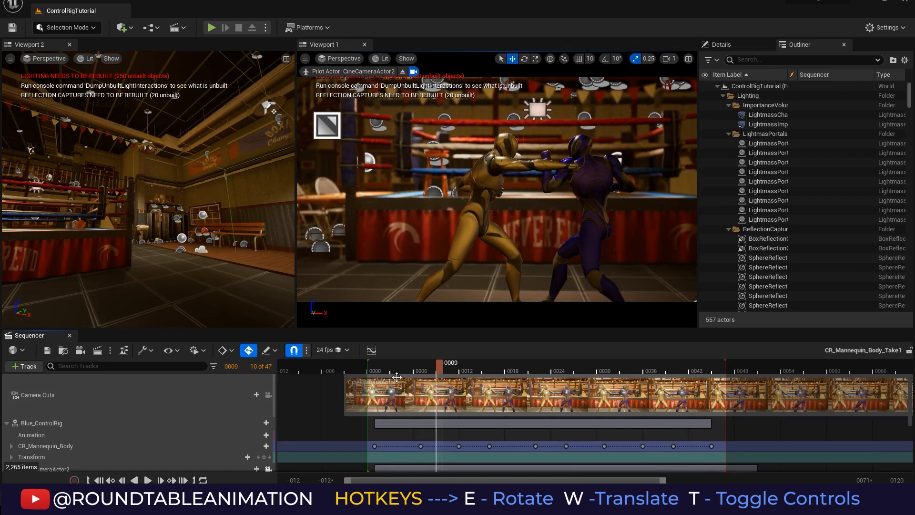
pyautogui.moveTo(383, 372); pyautogui.dragTo(713, 374)
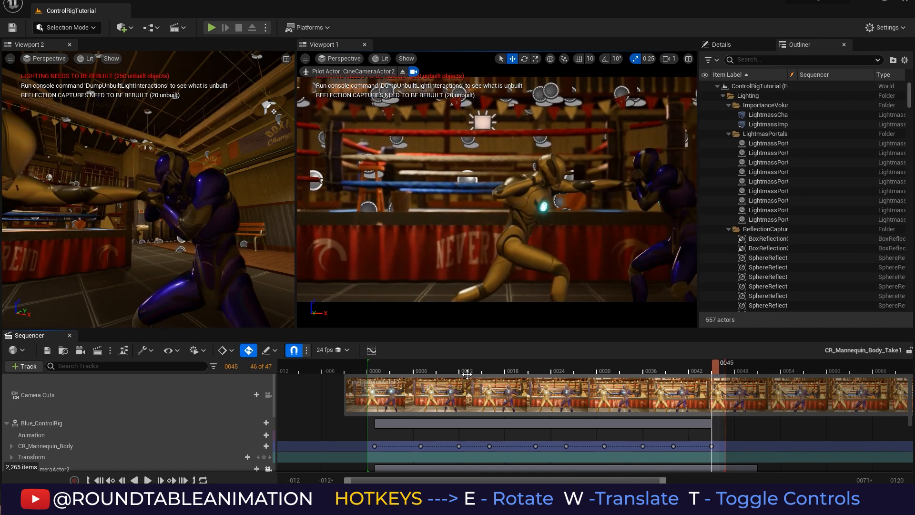
pyautogui.click(377, 370)
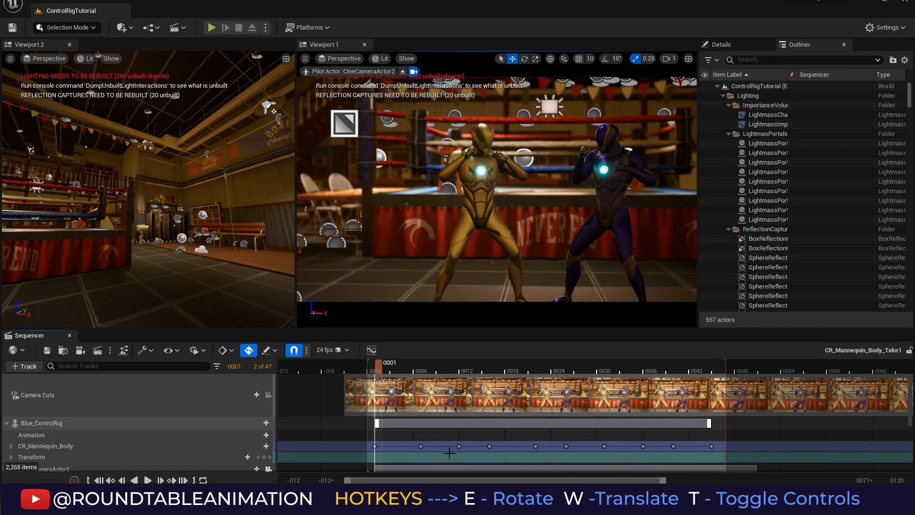
# - Select the CR_Mannequin_Body track under Blue_ControlRig, return to the Sequencer, and widen Viewport 1
pyautogui.click(34, 445)
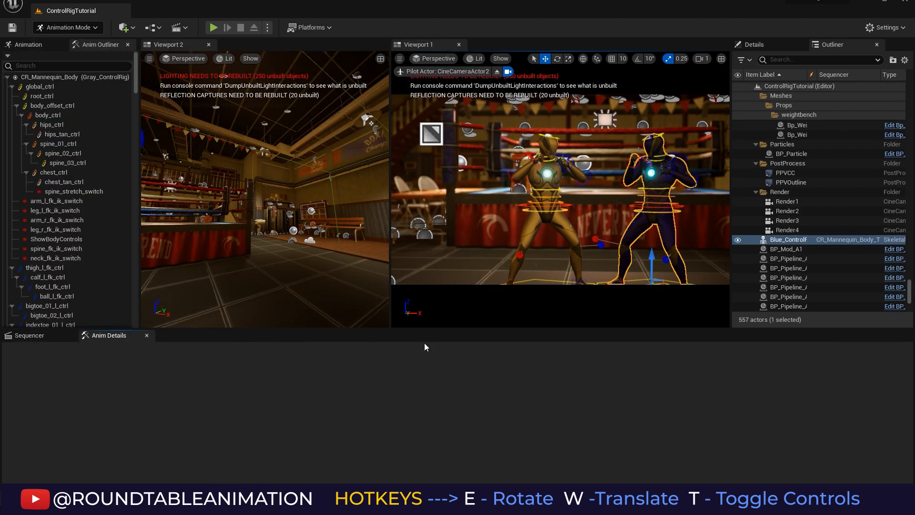
pyautogui.click(56, 335)
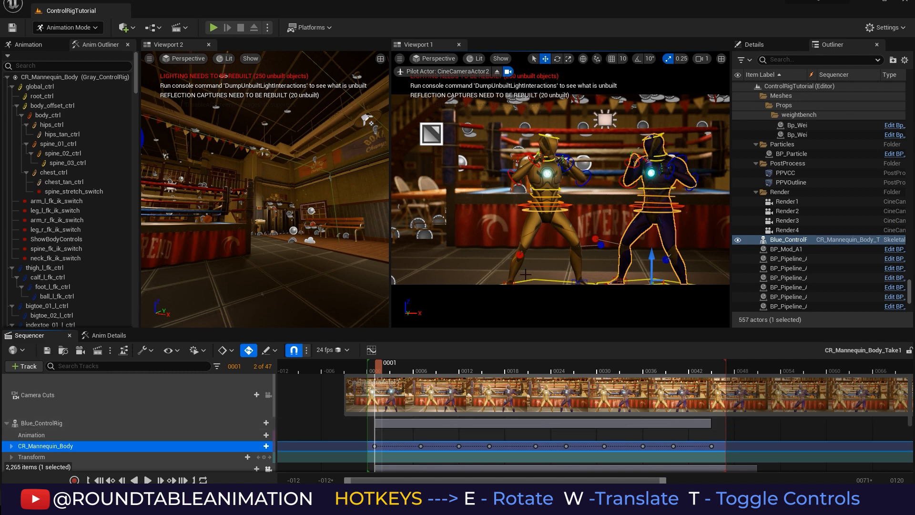
pyautogui.moveTo(731, 233); pyautogui.dragTo(810, 233)
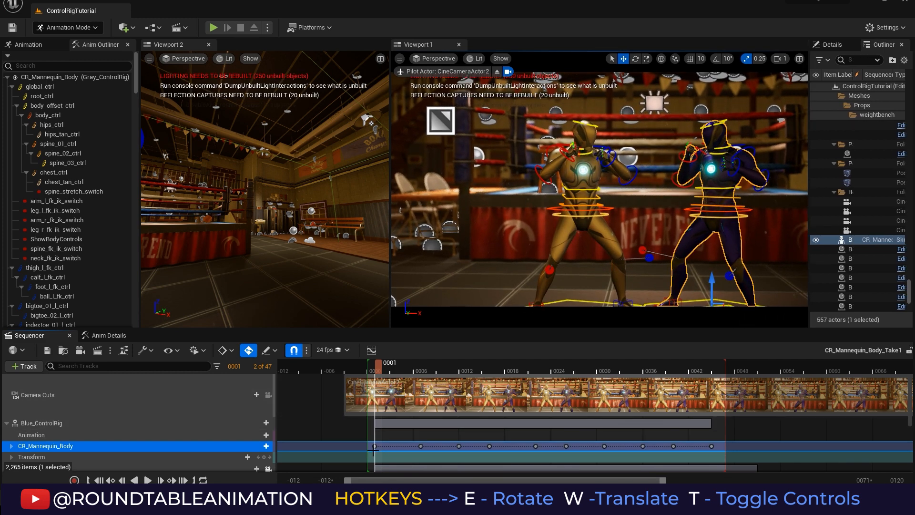
# - Open the blue rig's CR_Mannequin_Body keys in the curve editor and set those after frame 1 to cubic interpolation with automatic tangents
pyautogui.moveTo(365, 442); pyautogui.dragTo(378, 449)
pyautogui.moveTo(711, 453); pyautogui.dragTo(729, 450)
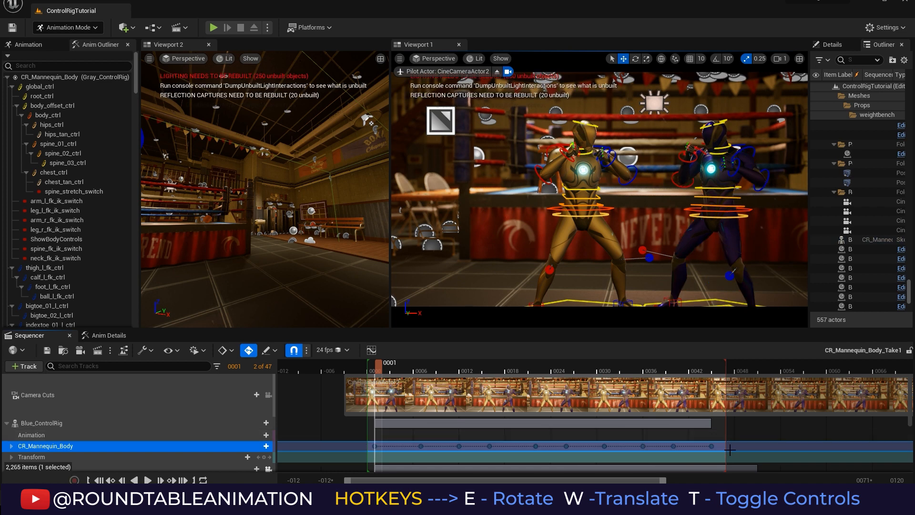
pyautogui.click(372, 350)
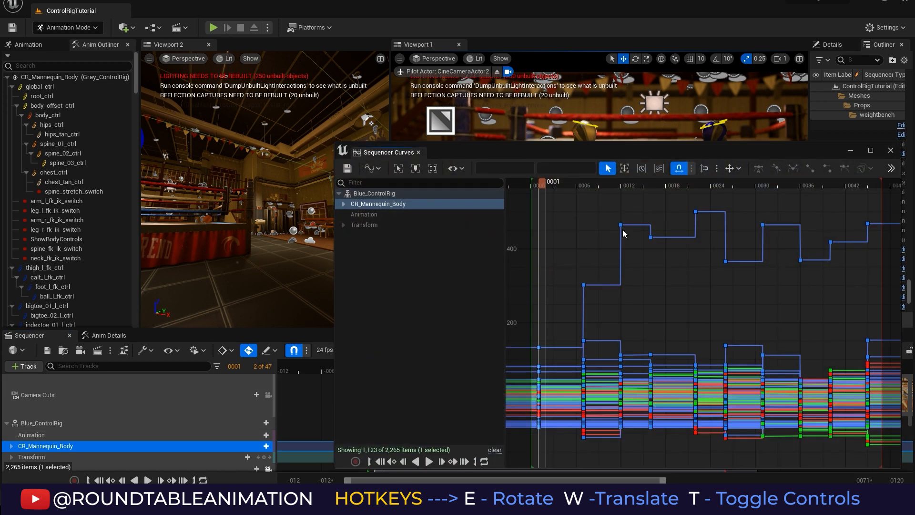
pyautogui.scroll(-2, 670, 268)
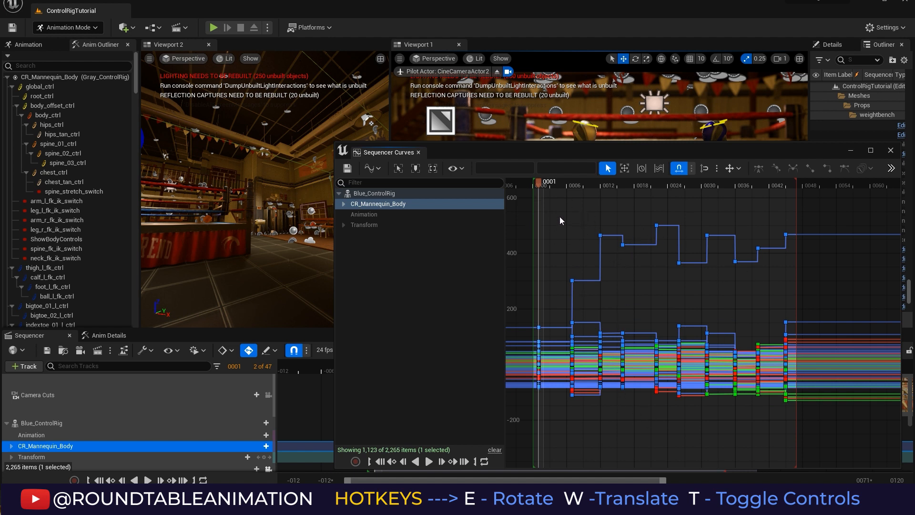
pyautogui.moveTo(805, 414); pyautogui.dragTo(806, 417)
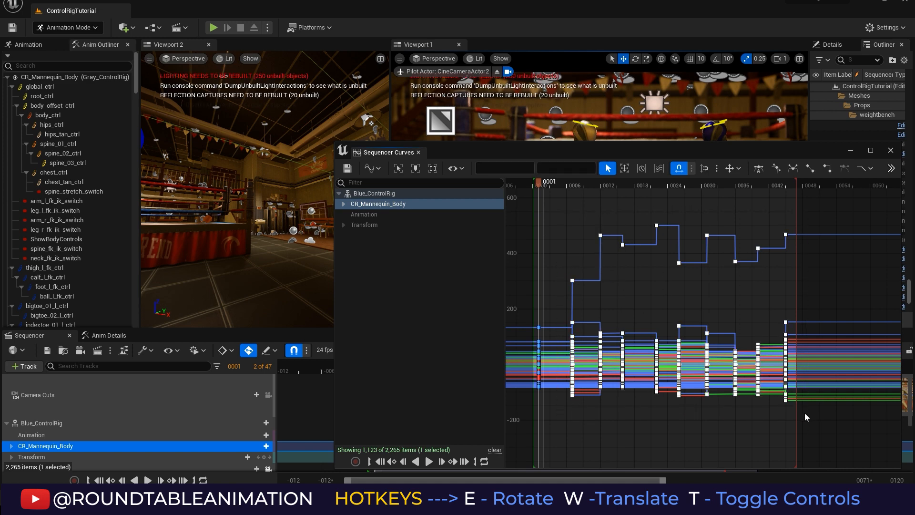
pyautogui.click(764, 170)
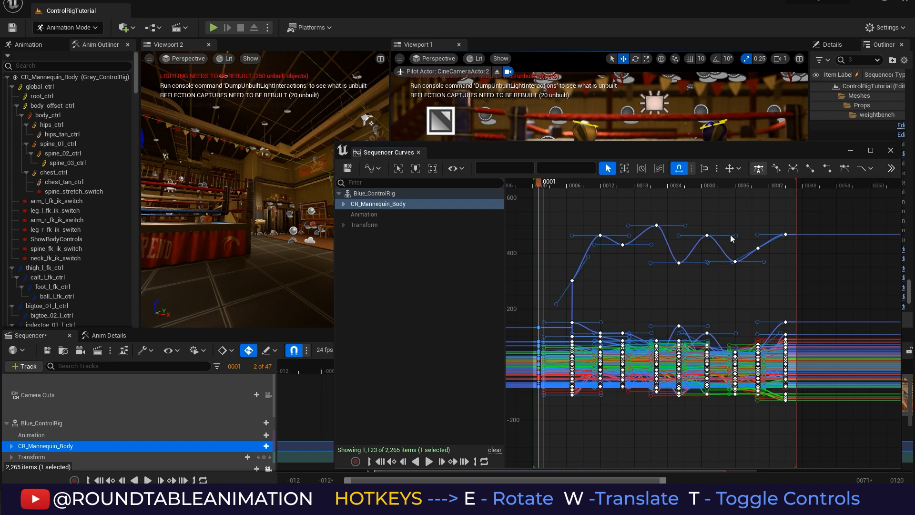
# - Examine the shape of the blue rig's smoothed curves and their tangent handles across the whole frame range
pyautogui.scroll(5, 676, 328)
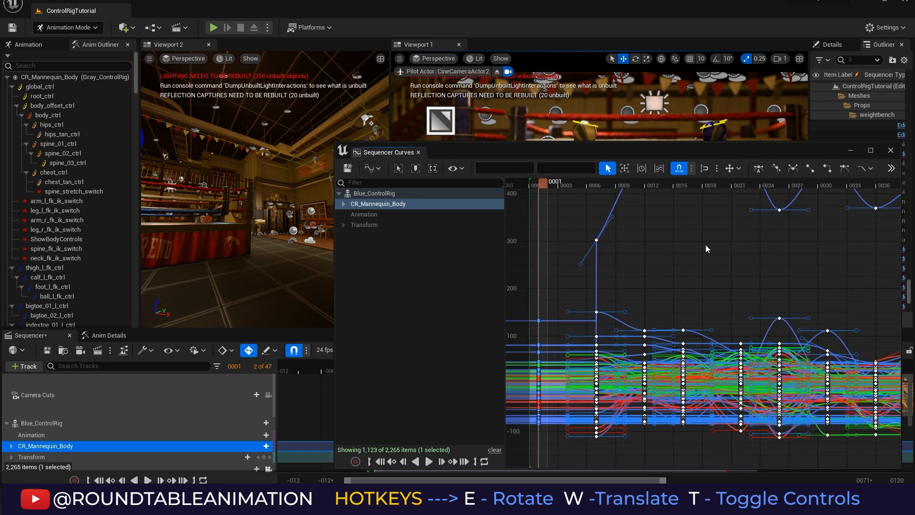
pyautogui.scroll(-5, 707, 249)
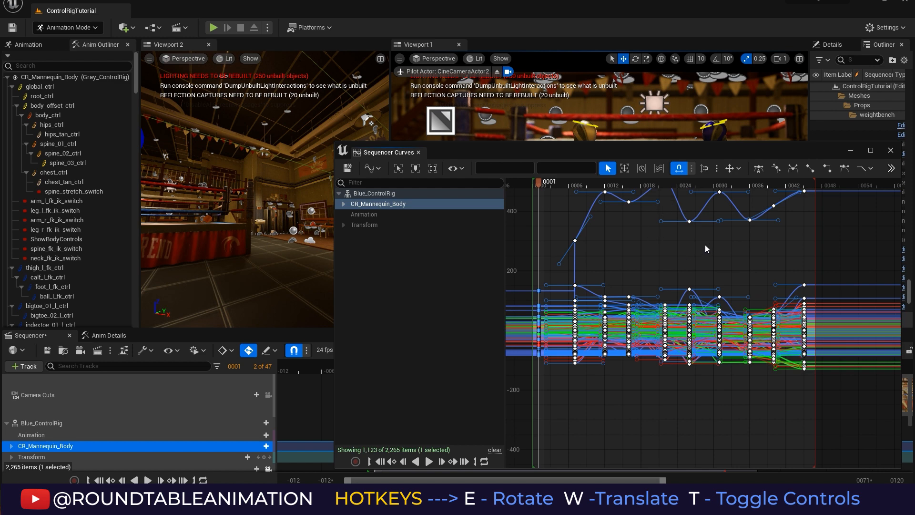
pyautogui.moveTo(701, 238); pyautogui.dragTo(690, 252)
pyautogui.moveTo(652, 300); pyautogui.dragTo(630, 282, button='right')
pyautogui.scroll(4, 644, 307)
pyautogui.scroll(-4, 661, 324)
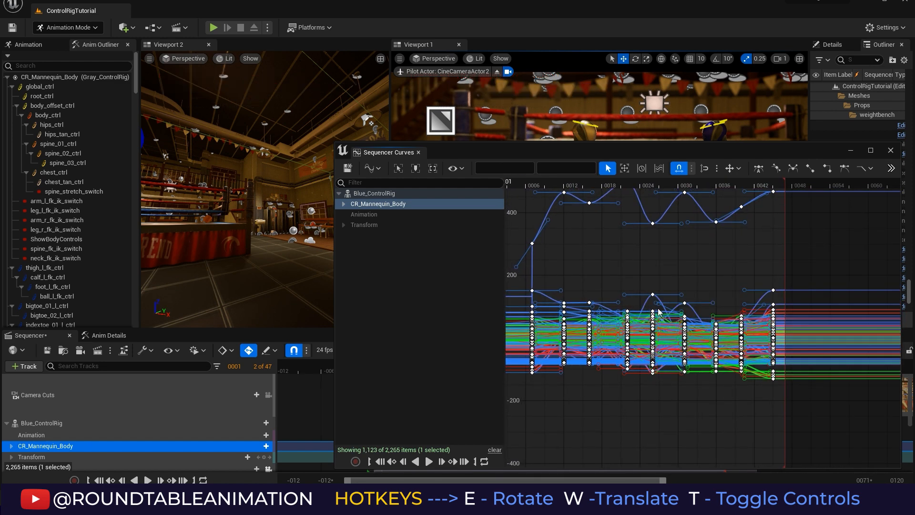
pyautogui.scroll(-2, 666, 340)
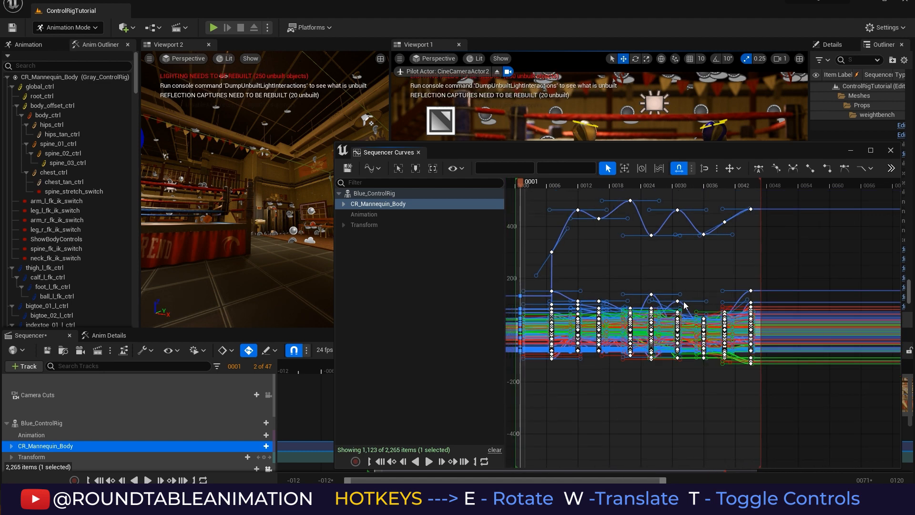
pyautogui.scroll(-1, 687, 308)
# - Set the blue rig's keys after frame 1 to linear interpolation and play the animation to judge the motion
pyautogui.moveTo(754, 404); pyautogui.dragTo(673, 298)
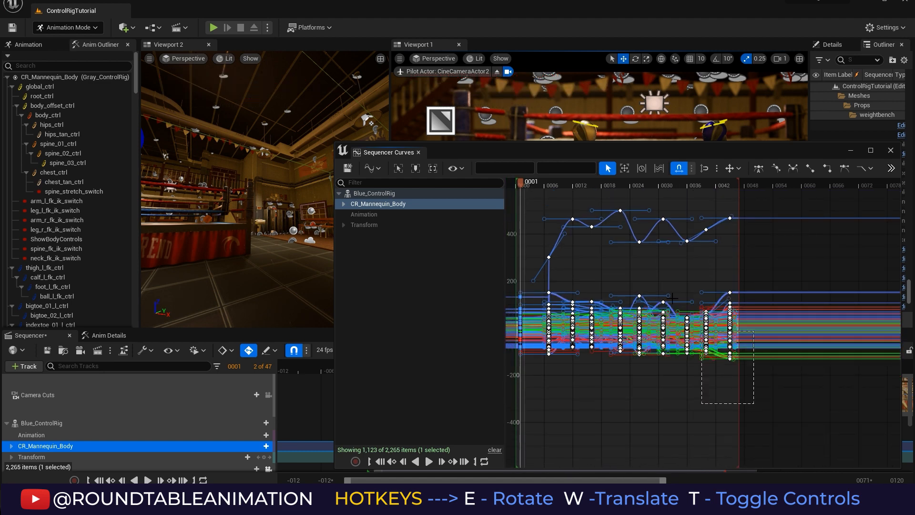
pyautogui.moveTo(519, 206); pyautogui.dragTo(519, 206)
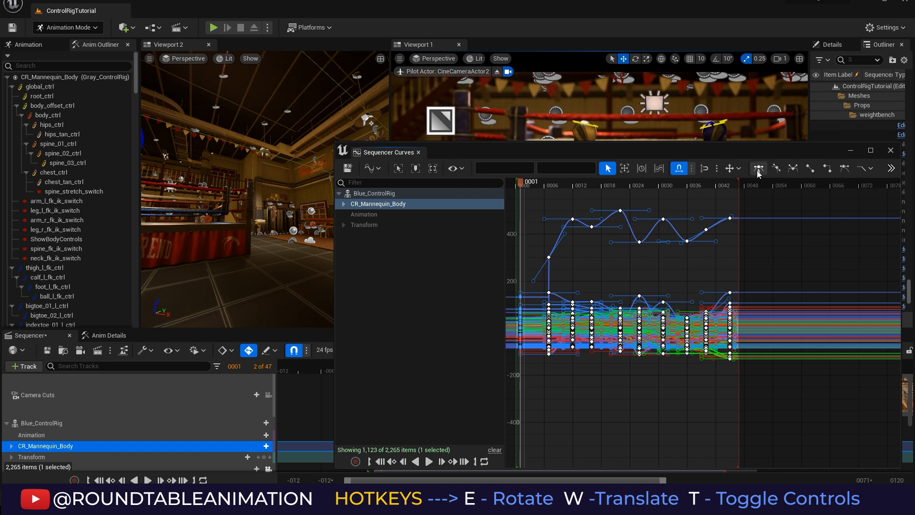
pyautogui.click(809, 172)
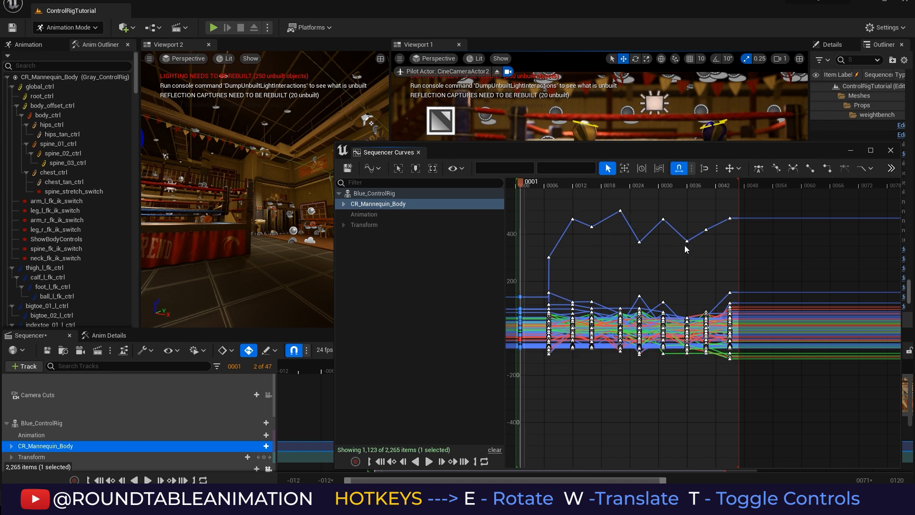
pyautogui.click(852, 151)
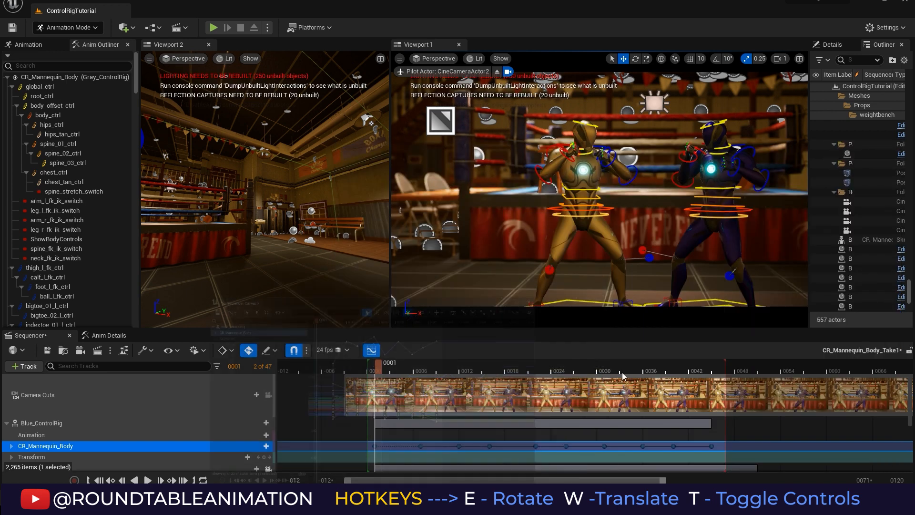
pyautogui.press('space')
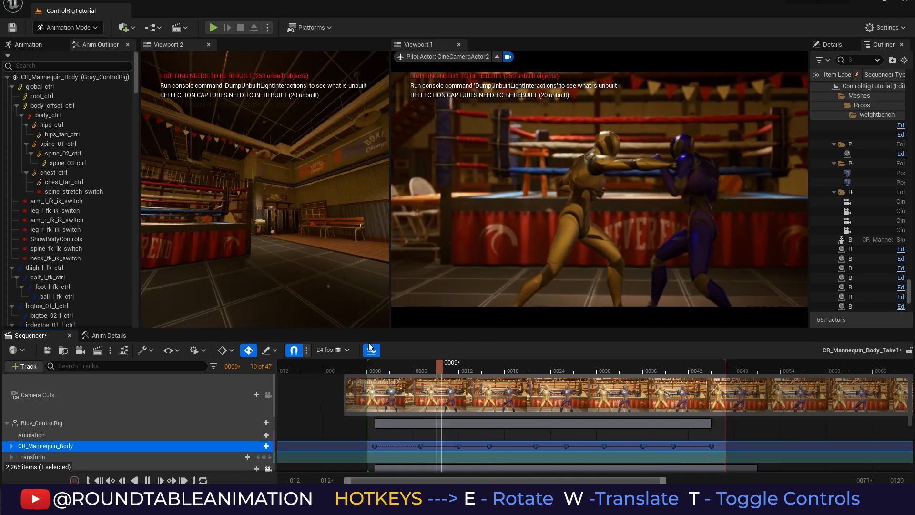
pyautogui.press('space')
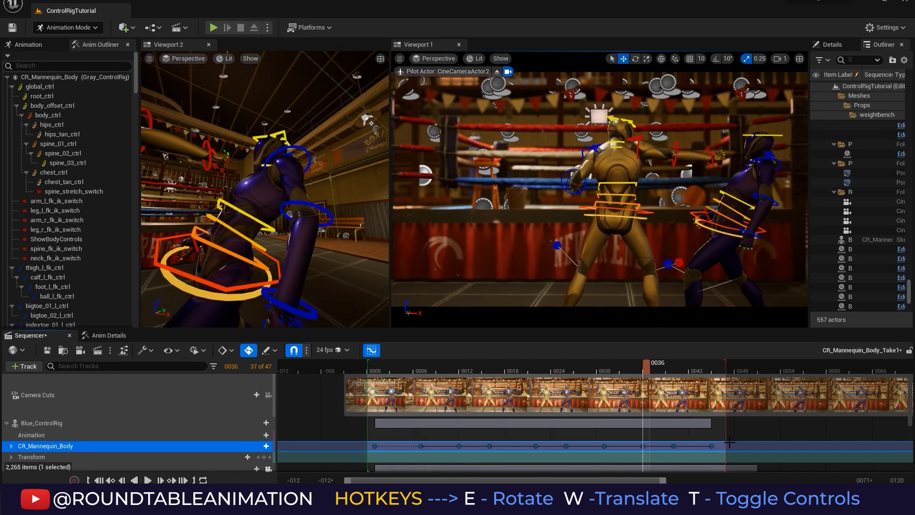
# - Switch the blue rig's CR_Mannequin_Body keys after frame 1 back to cubic interpolation with automatic tangents and play the animation
pyautogui.moveTo(497, 431); pyautogui.dragTo(361, 437)
pyautogui.click(377, 363)
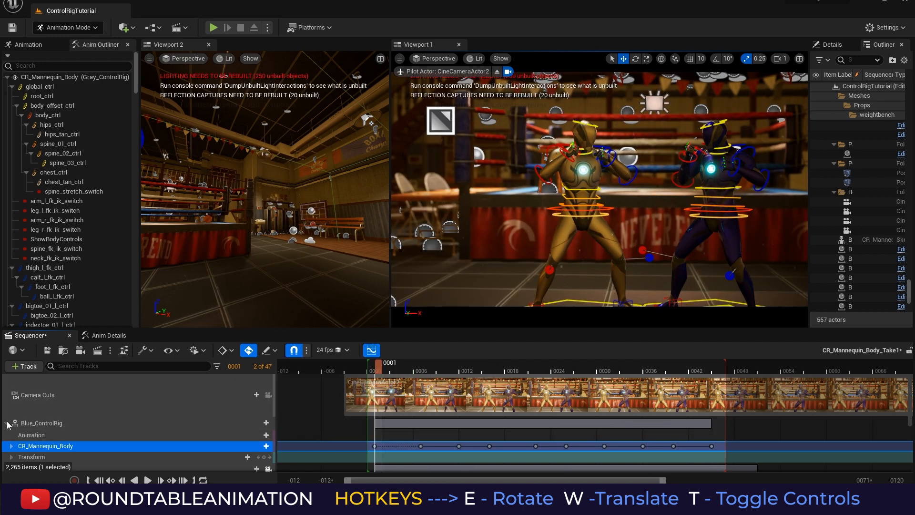
pyautogui.click(7, 424)
pyautogui.click(6, 423)
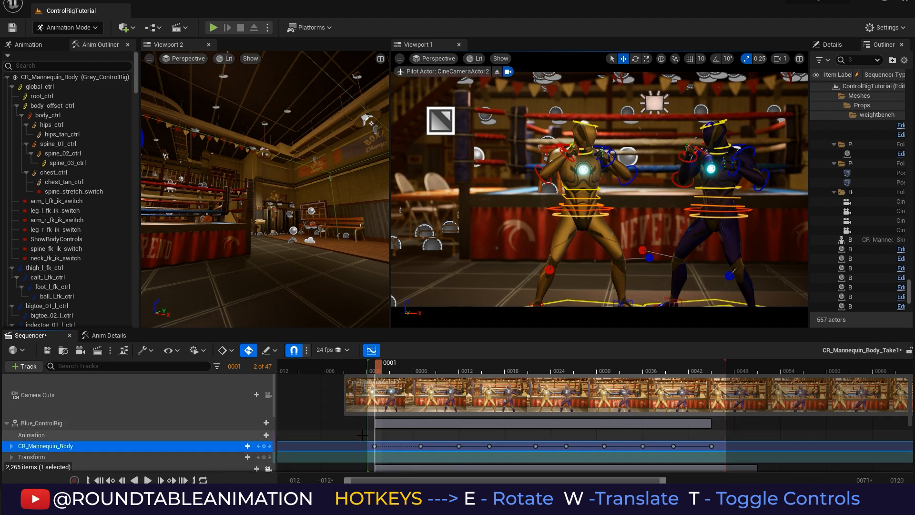
pyautogui.moveTo(376, 445); pyautogui.dragTo(647, 455)
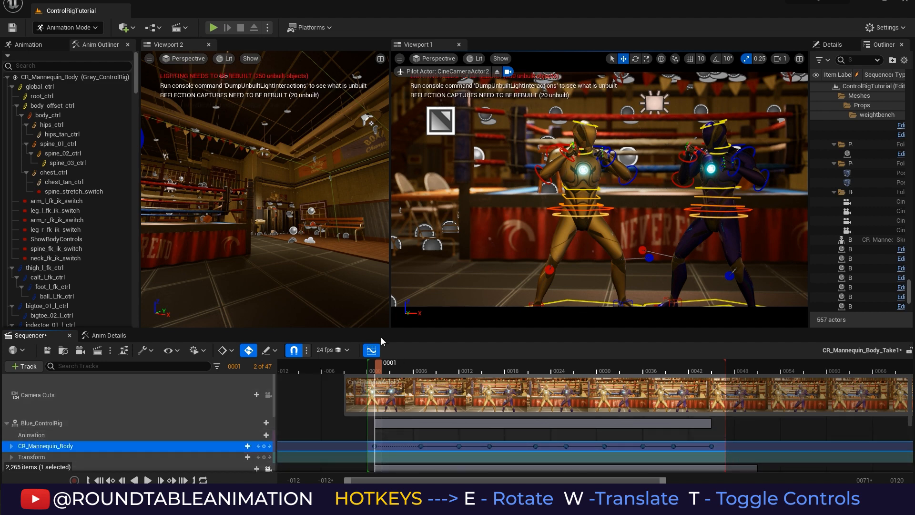
pyautogui.click(370, 350)
pyautogui.scroll(-3, 736, 278)
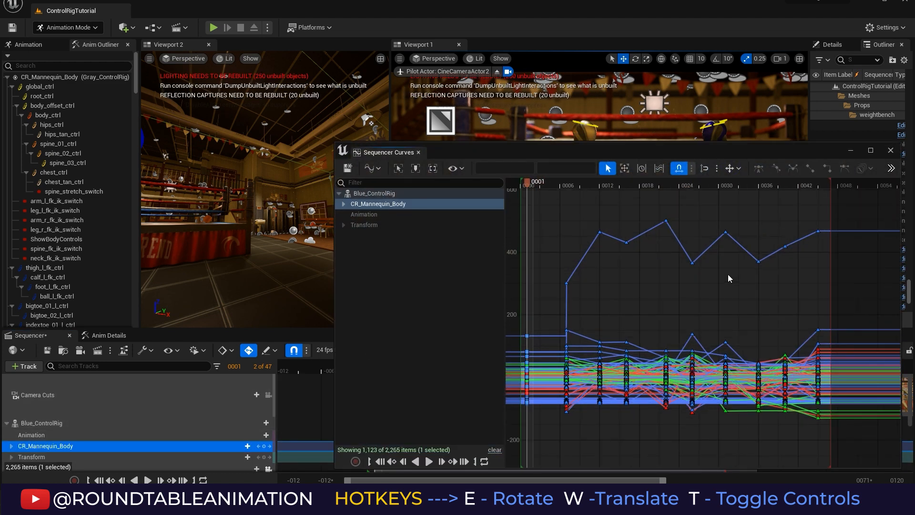
pyautogui.moveTo(795, 423); pyautogui.dragTo(796, 422)
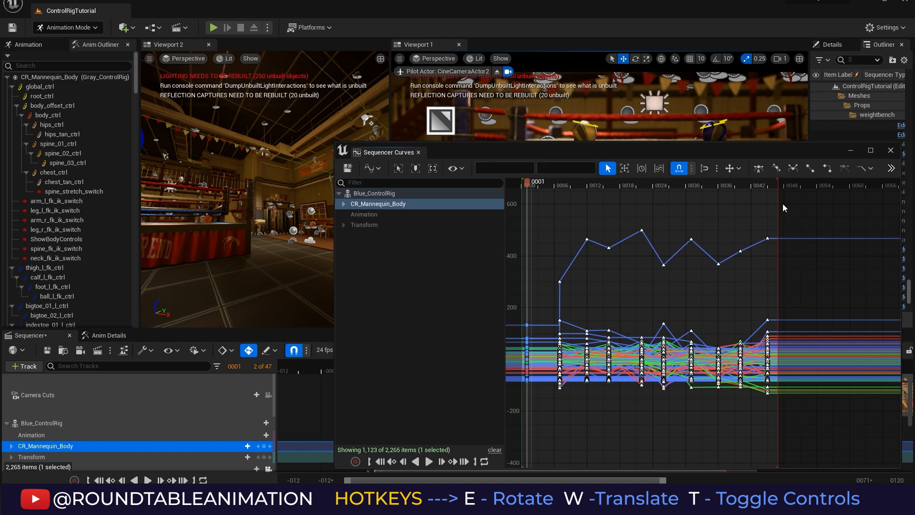
pyautogui.click(759, 169)
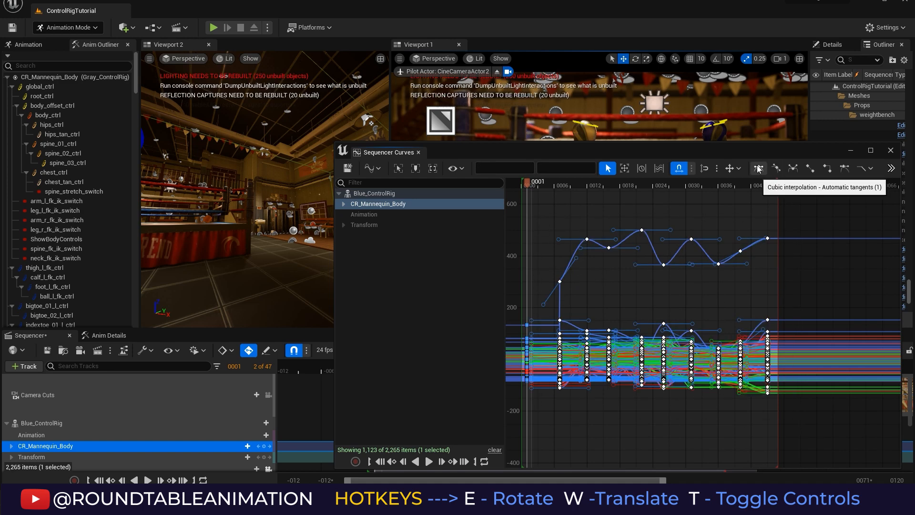
pyautogui.click(857, 154)
pyautogui.click(146, 480)
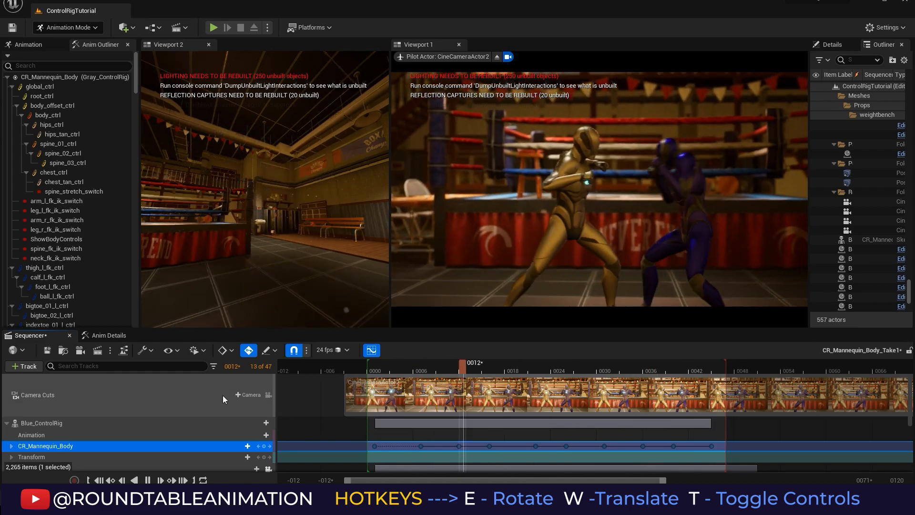
# - Collapse the Blue_ControlRig tracks, expand Gray_ControlRig, and select all keys on its CR_Mannequin_Body track
pyautogui.click(7, 423)
pyautogui.click(6, 437)
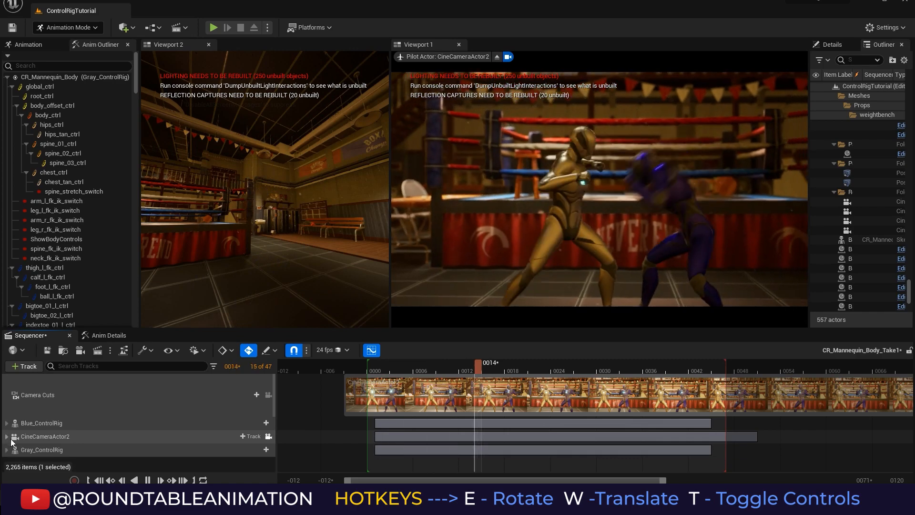
pyautogui.click(7, 450)
pyautogui.scroll(-3, 8, 426)
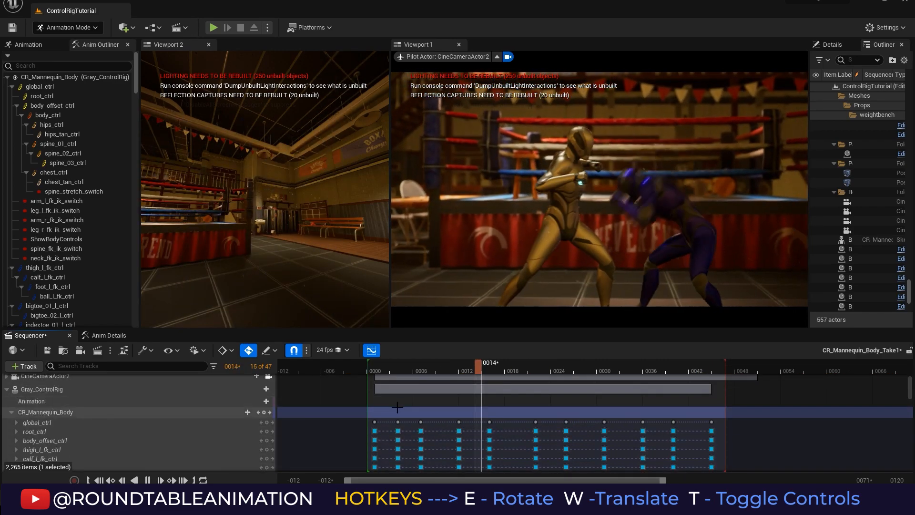
pyautogui.click(11, 412)
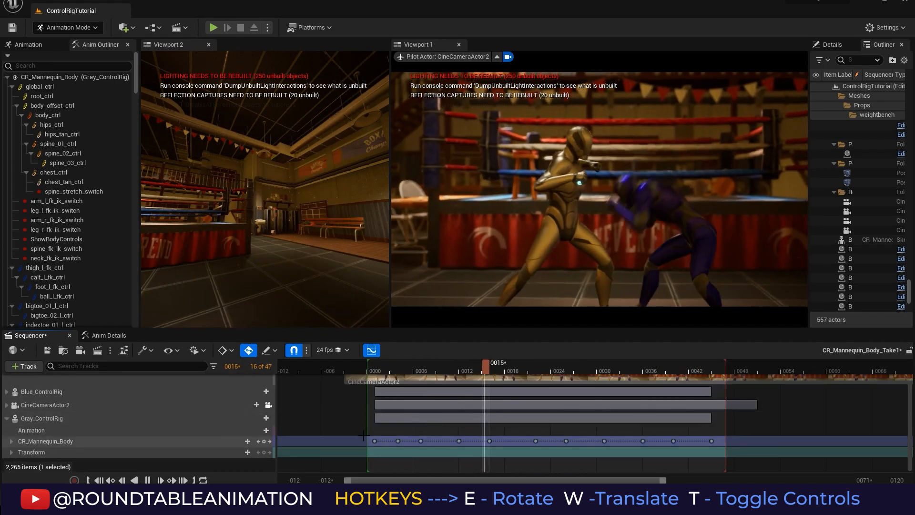
pyautogui.moveTo(472, 448); pyautogui.dragTo(759, 446)
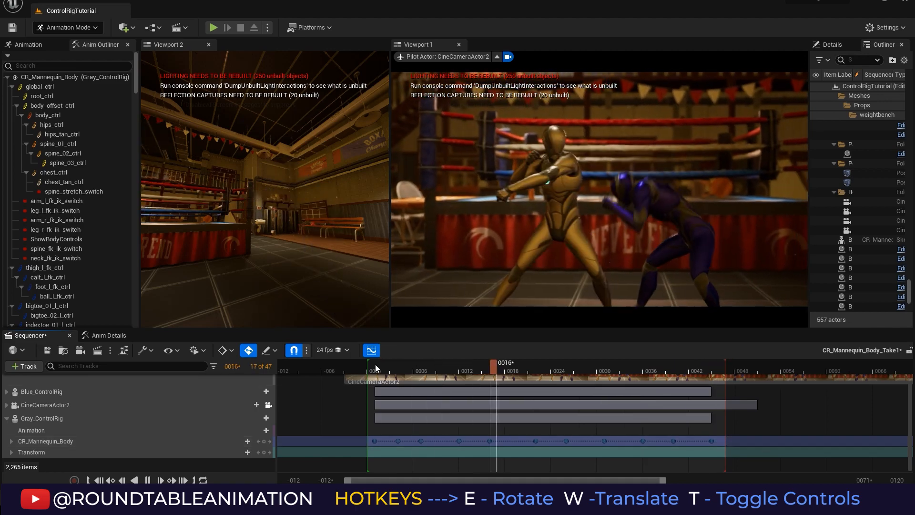
# - Open the curve editor and display the Gray_ControlRig curves with its subtracks expanded
pyautogui.click(371, 353)
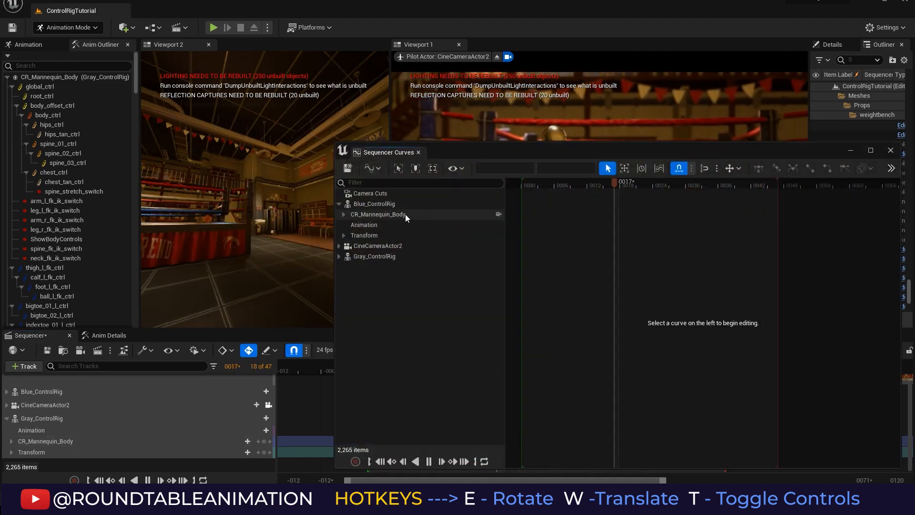
pyautogui.click(339, 205)
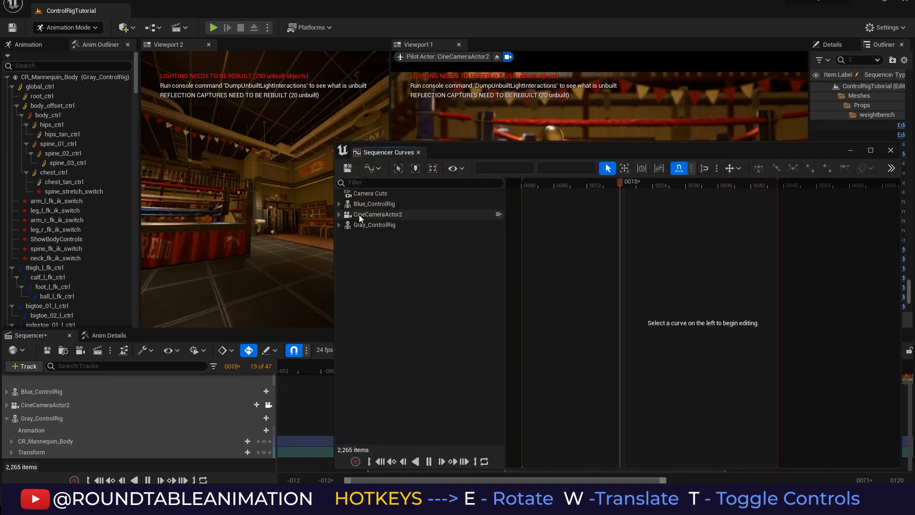
pyautogui.click(359, 216)
pyautogui.click(361, 225)
pyautogui.click(339, 226)
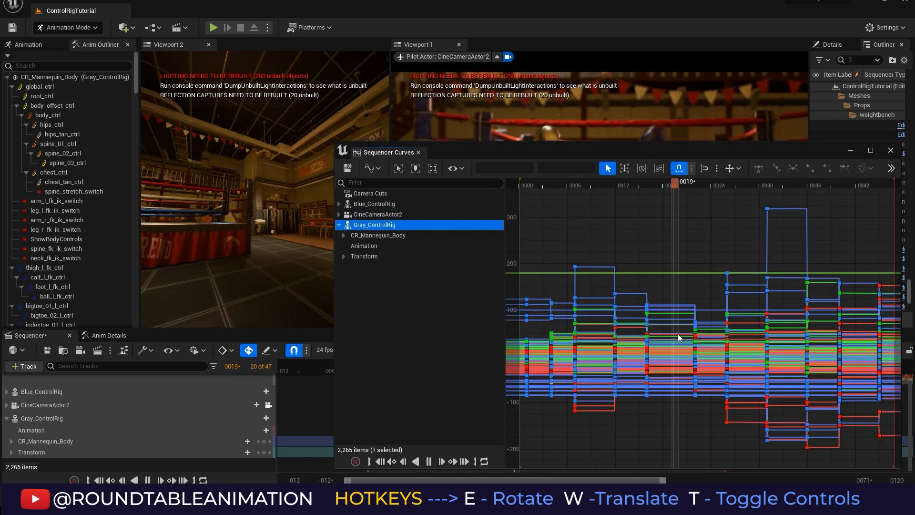
# - Set all Gray_ControlRig keys to cubic interpolation with automatic tangents and close the curve editor
pyautogui.scroll(-8, 725, 327)
pyautogui.moveTo(608, 224); pyautogui.dragTo(668, 268)
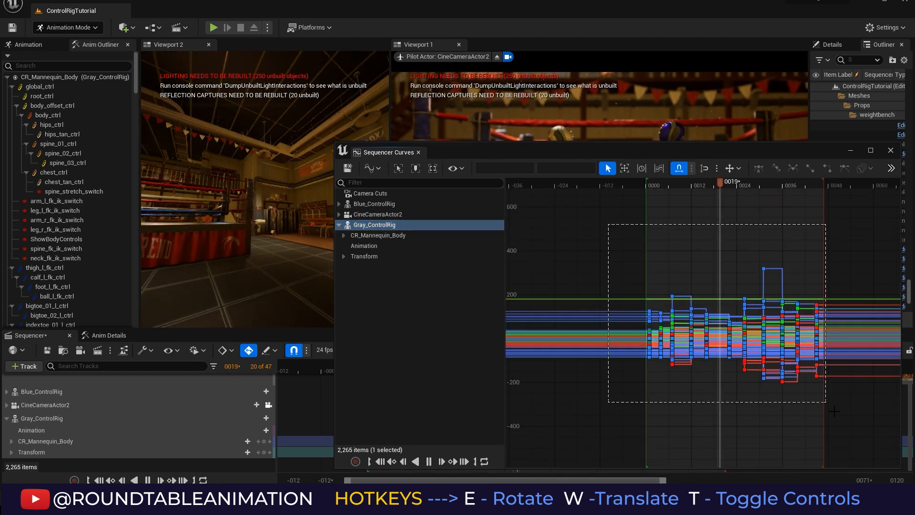
pyautogui.moveTo(834, 410); pyautogui.dragTo(835, 412)
pyautogui.click(762, 170)
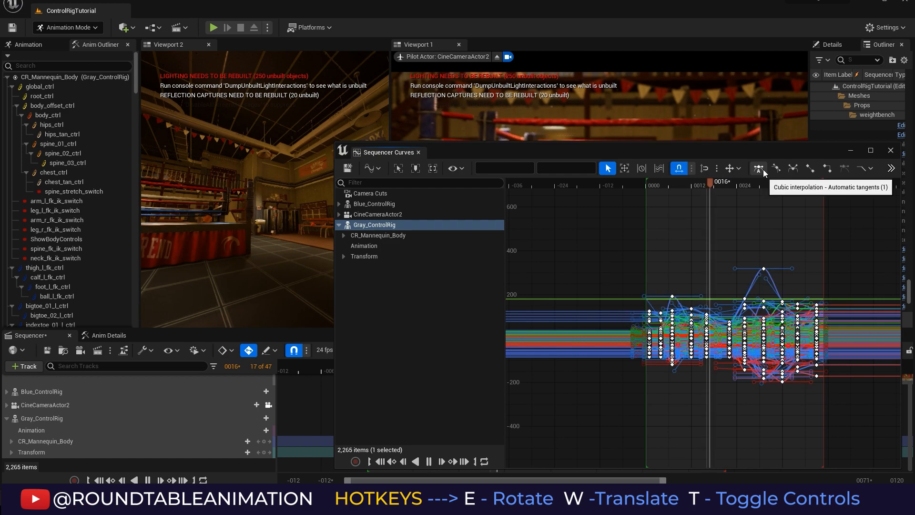
pyautogui.click(776, 204)
pyautogui.click(891, 150)
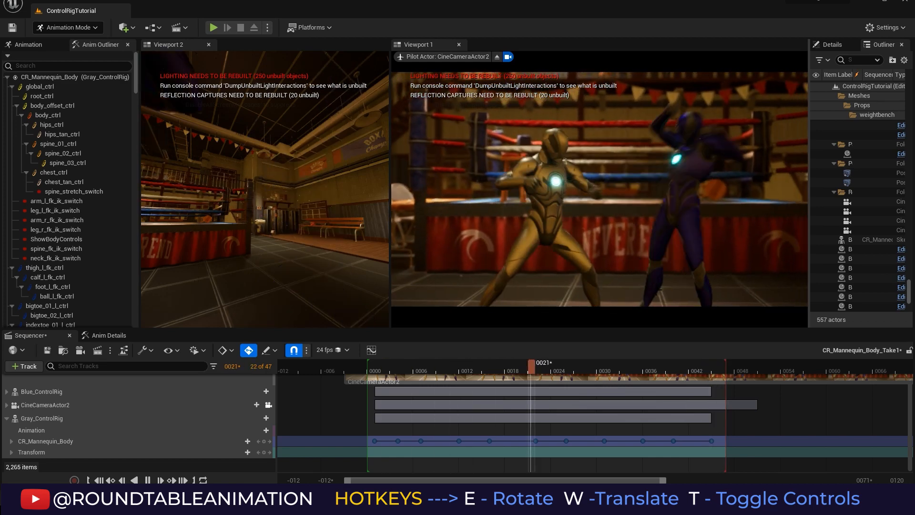
# - Stop playback, trim the playback range to just past the last key, and go to frame 4
pyautogui.press('space')
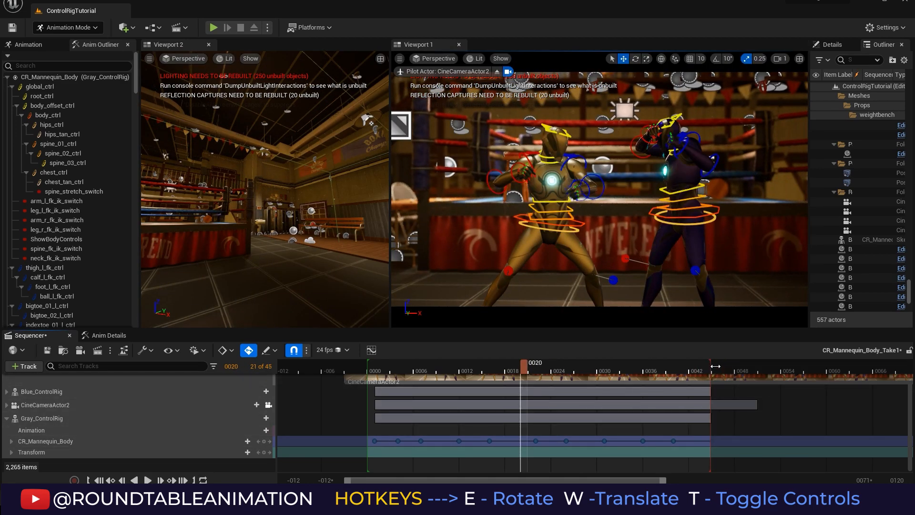
pyautogui.moveTo(665, 481); pyautogui.dragTo(531, 482)
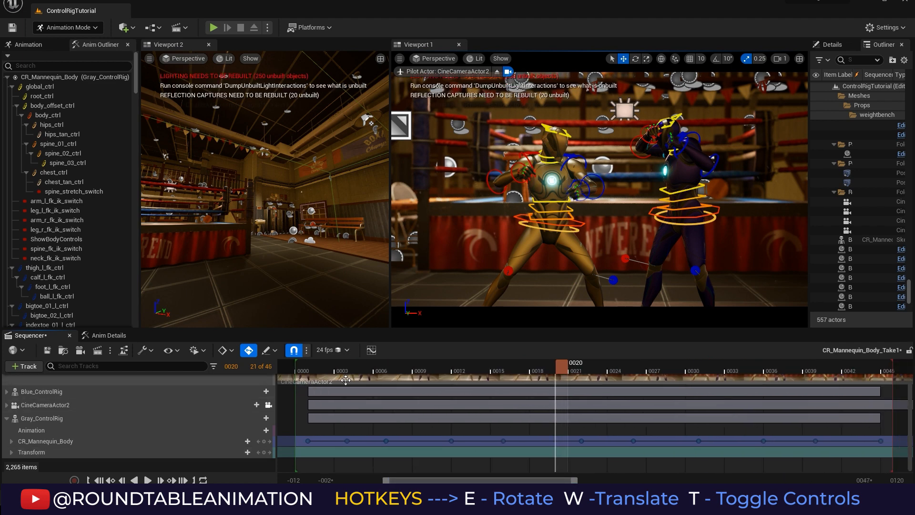
pyautogui.click(309, 372)
pyautogui.moveTo(319, 370); pyautogui.dragTo(357, 373)
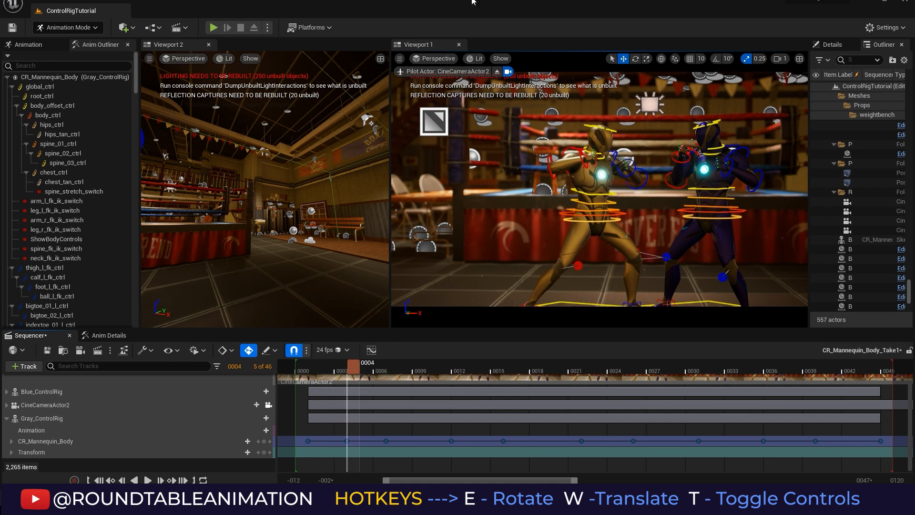
# - Hide all editor sprites in Viewport 1
pyautogui.click(400, 59)
pyautogui.moveTo(461, 257)
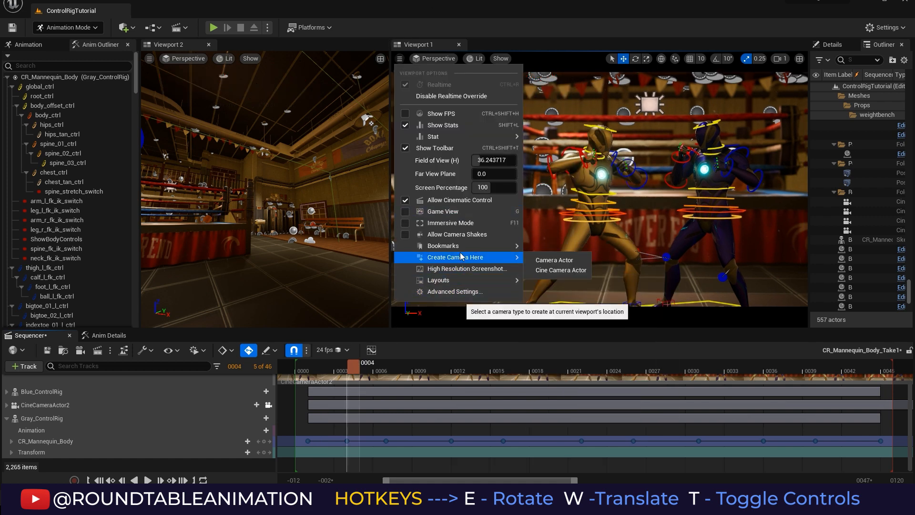
pyautogui.click(433, 58)
pyautogui.click(470, 58)
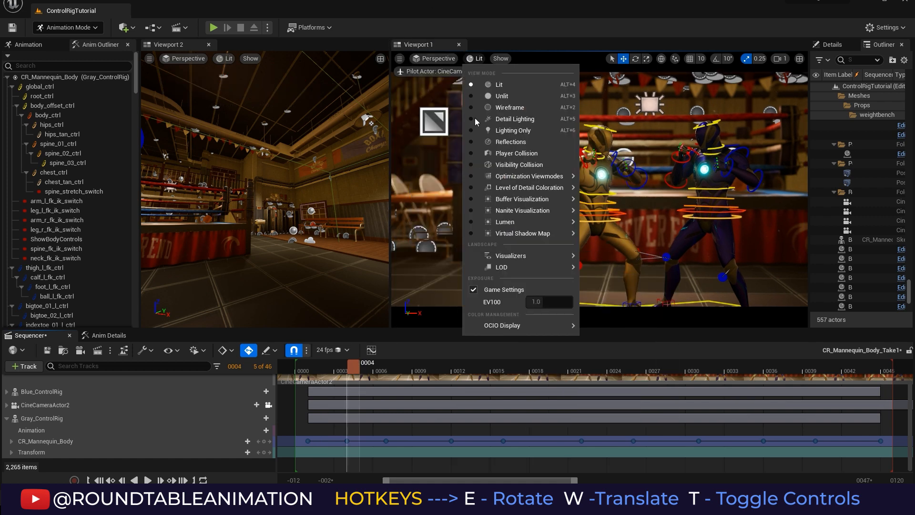
pyautogui.click(494, 60)
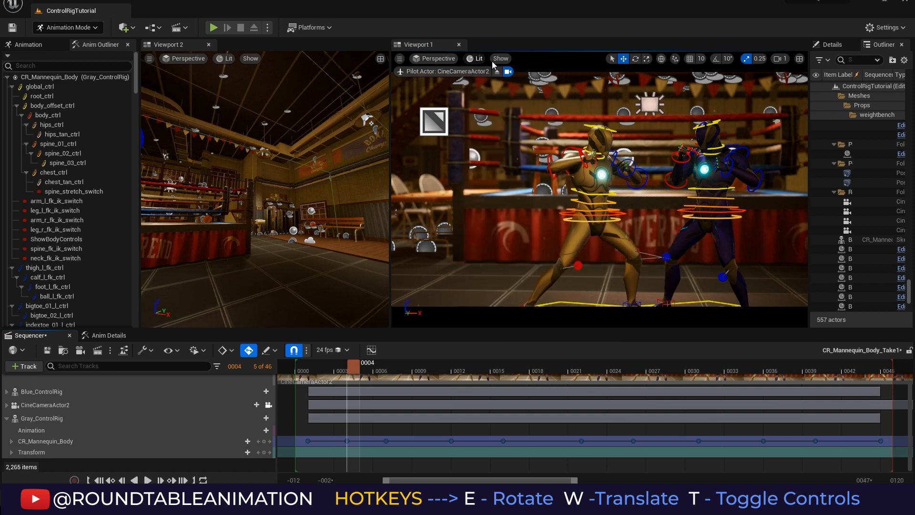
pyautogui.moveTo(550, 418)
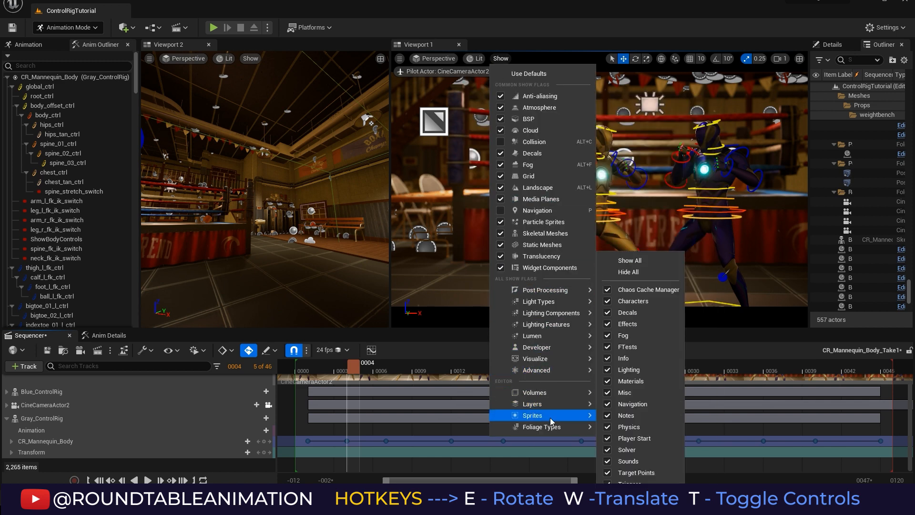
pyautogui.click(643, 271)
# - Scrub between frames 1 and 16 to review both fighters' motion
pyautogui.moveTo(335, 371)
pyautogui.mouseDown()
pyautogui.moveTo(419, 367)
pyautogui.moveTo(321, 363)
pyautogui.mouseUp()
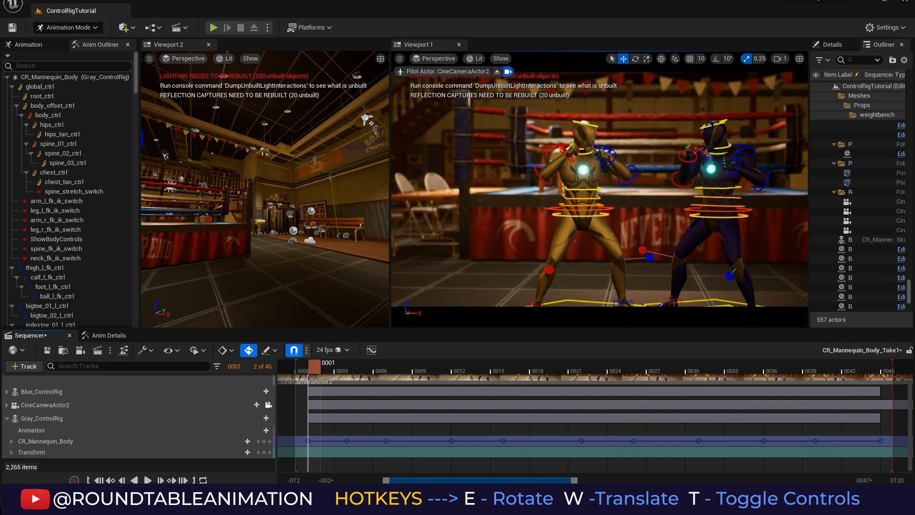
pyautogui.moveTo(384, 480)
pyautogui.mouseDown()
pyautogui.moveTo(400, 482)
pyautogui.moveTo(381, 481)
pyautogui.mouseUp()
pyautogui.moveTo(327, 367); pyautogui.dragTo(489, 368)
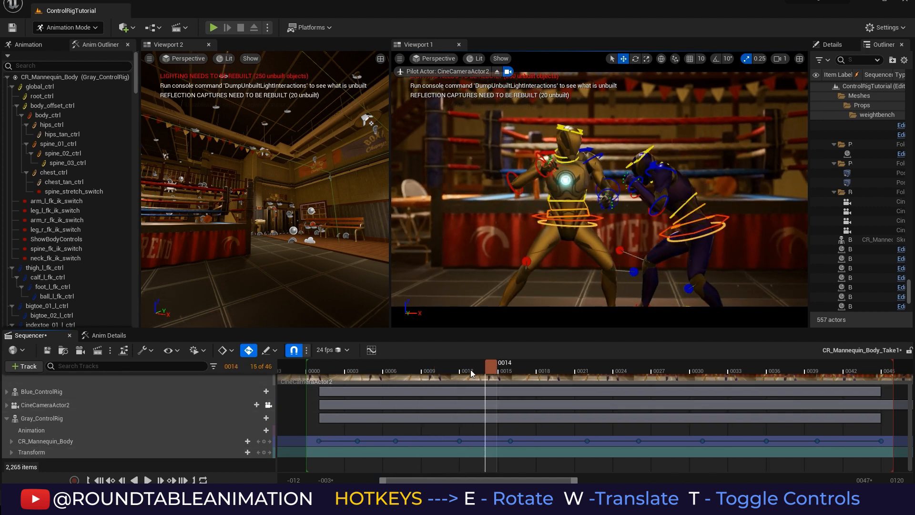
pyautogui.moveTo(471, 373); pyautogui.dragTo(522, 373)
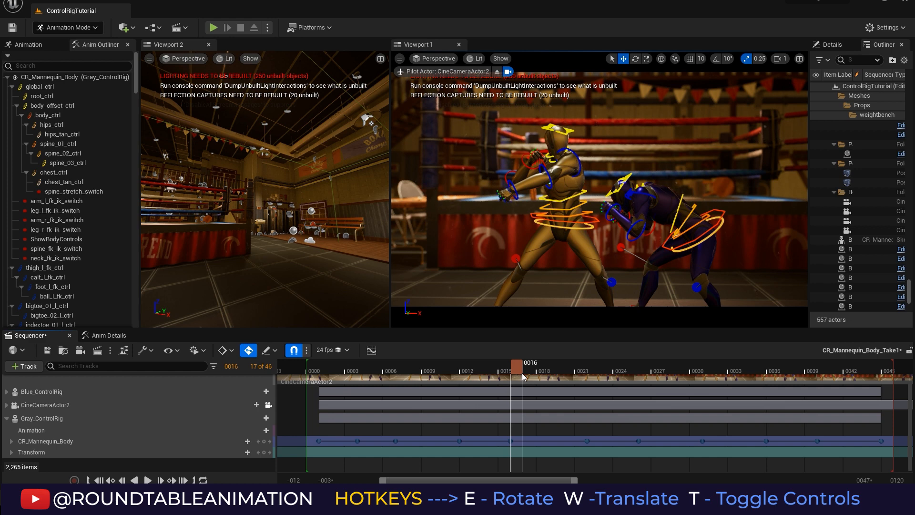
pyautogui.moveTo(520, 377); pyautogui.dragTo(321, 364)
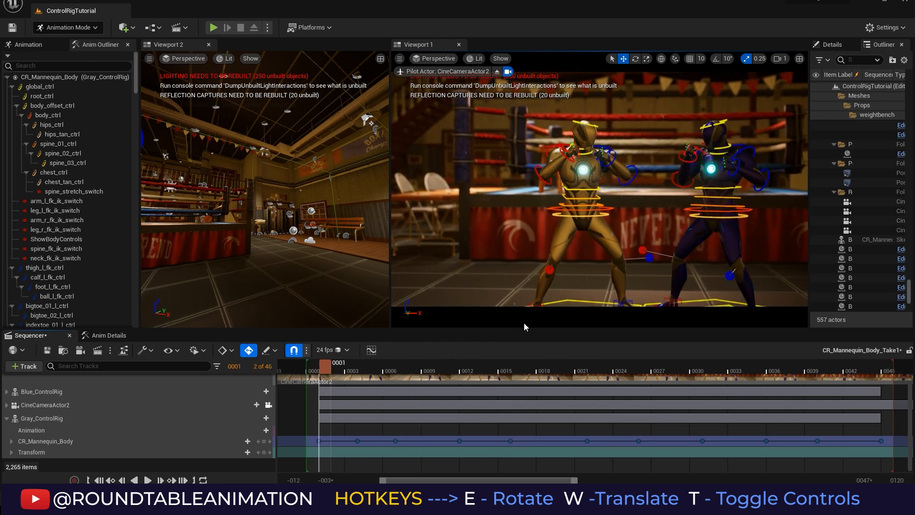
# - Enlarge the viewport area, widen Viewport 2, and frame both fighters in it from the front
pyautogui.moveTo(524, 328); pyautogui.dragTo(524, 360)
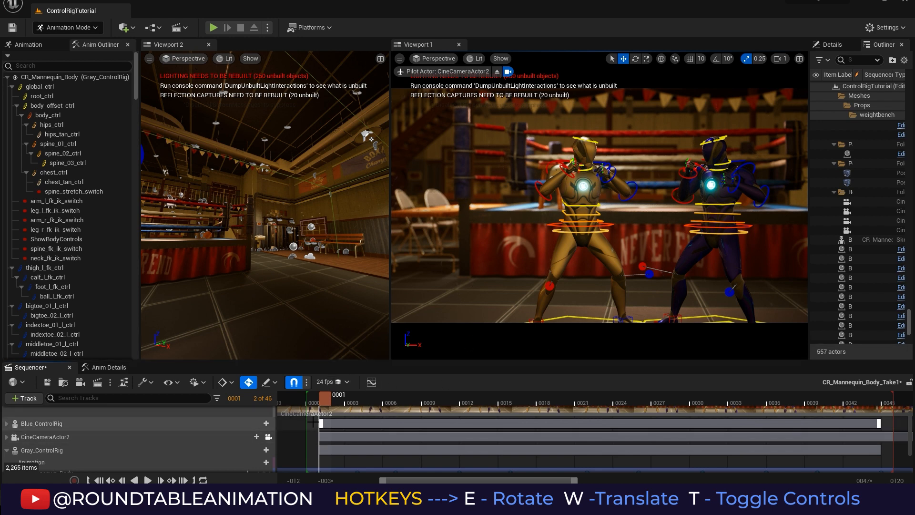
pyautogui.moveTo(325, 397)
pyautogui.mouseDown()
pyautogui.moveTo(360, 397)
pyautogui.moveTo(335, 398)
pyautogui.mouseUp()
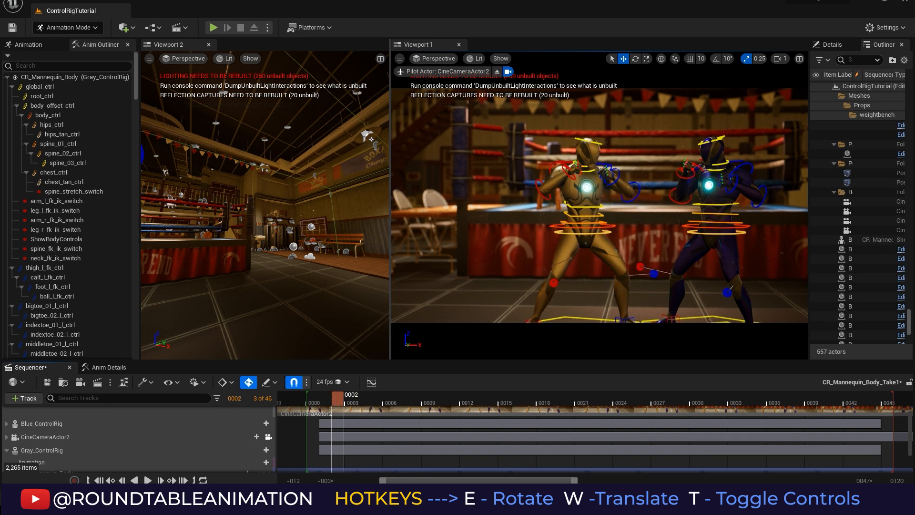
pyautogui.moveTo(337, 231); pyautogui.dragTo(279, 231, button='right')
pyautogui.press('s')
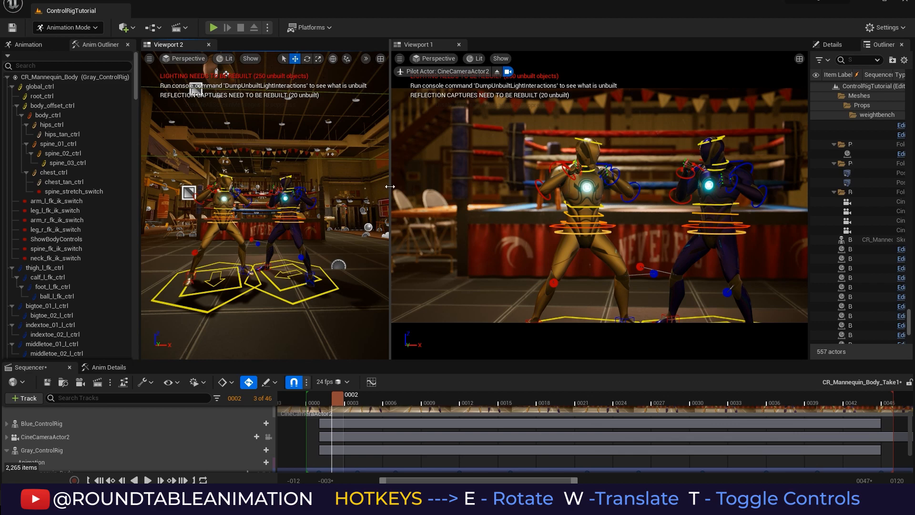
pyautogui.moveTo(390, 186); pyautogui.dragTo(502, 186)
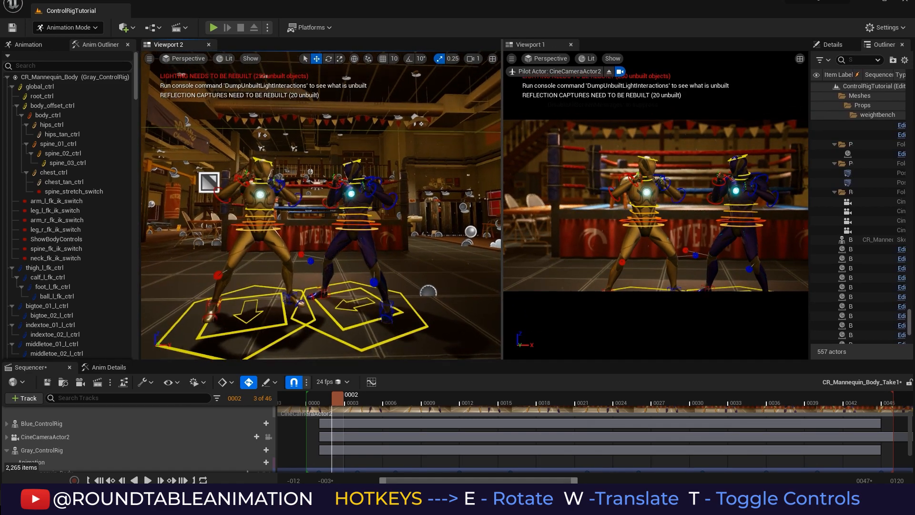
pyautogui.moveTo(375, 201); pyautogui.dragTo(381, 210, button='right')
pyautogui.scroll(4, 374, 201)
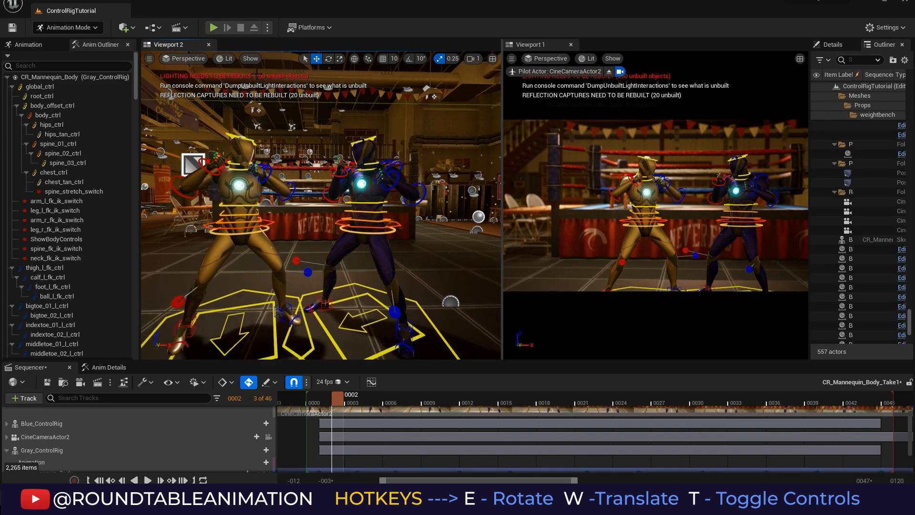
# - Hide all editor sprites in Viewport 2 and frame the fighters' upper bodies more closely
pyautogui.click(250, 59)
pyautogui.moveTo(290, 417)
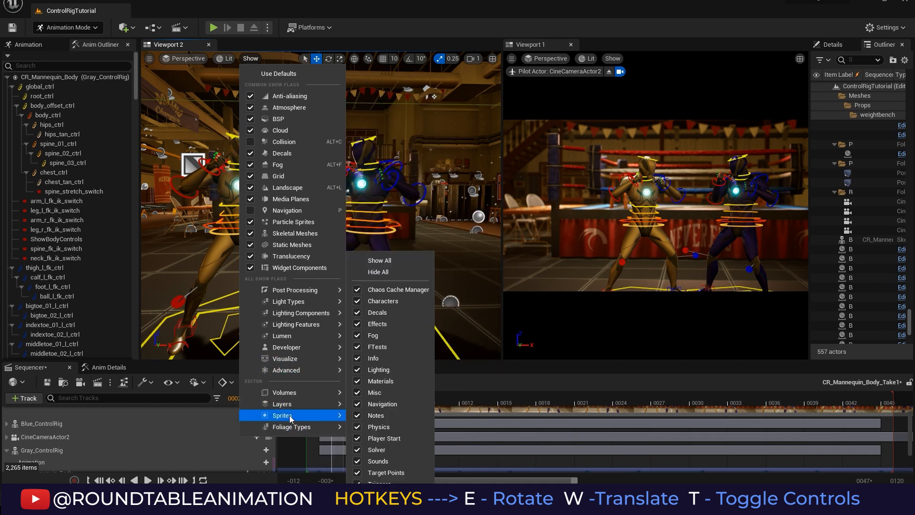
pyautogui.click(386, 272)
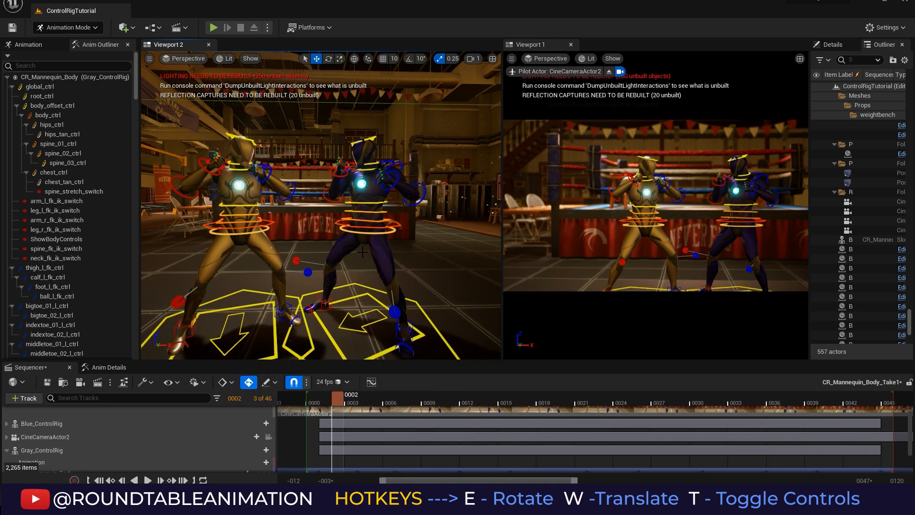
pyautogui.scroll(5, 362, 257)
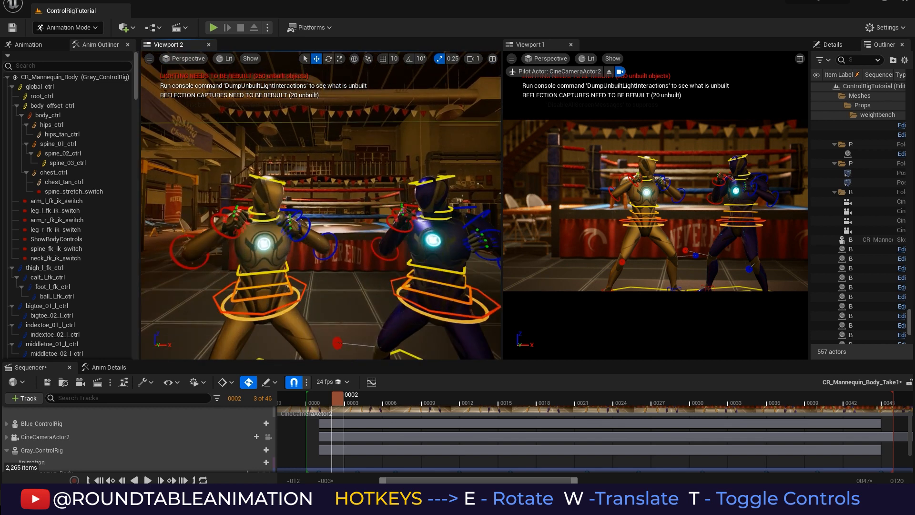
# - Set the first three columns of Blue_ControlRig keys to cubic interpolation with automatic tangents and minimize the curve editor
pyautogui.moveTo(330, 402)
pyautogui.mouseDown()
pyautogui.moveTo(474, 406)
pyautogui.moveTo(325, 405)
pyautogui.mouseUp()
pyautogui.click(110, 424)
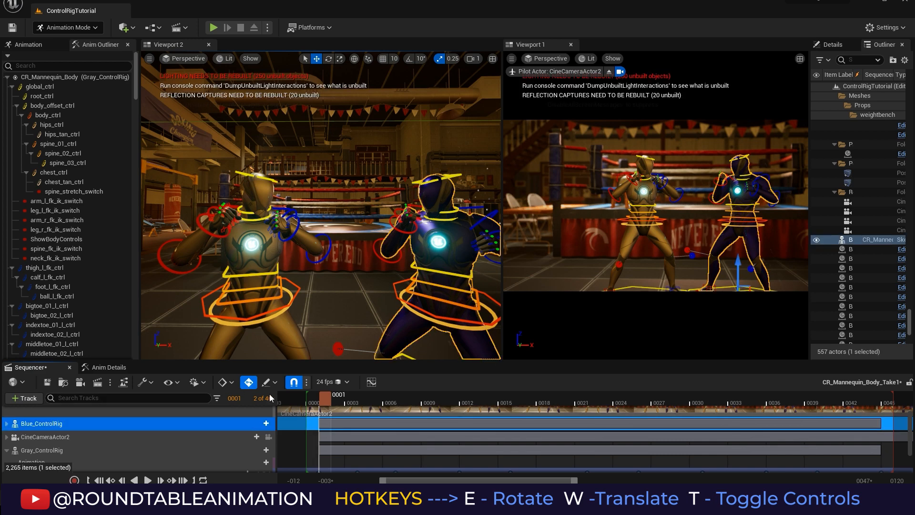
pyautogui.click(371, 382)
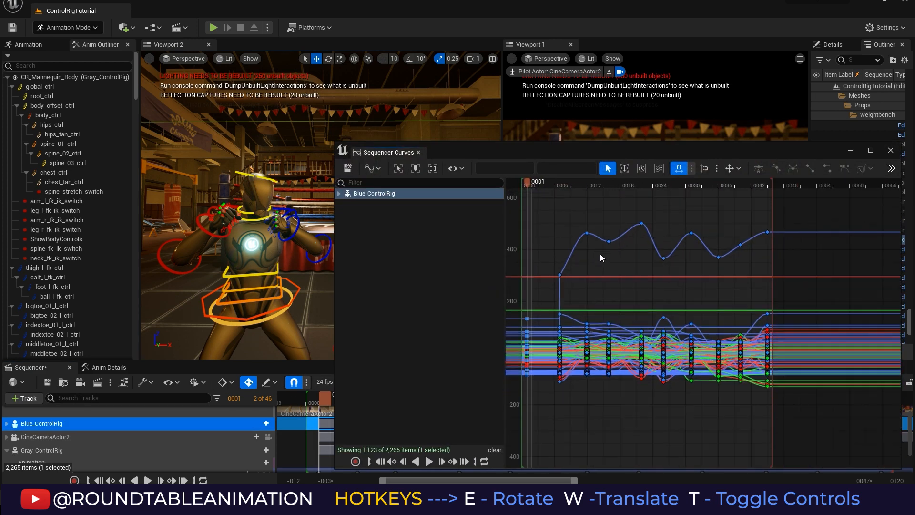
pyautogui.moveTo(646, 261); pyautogui.dragTo(700, 262, button='right')
pyautogui.moveTo(540, 240); pyautogui.dragTo(651, 398)
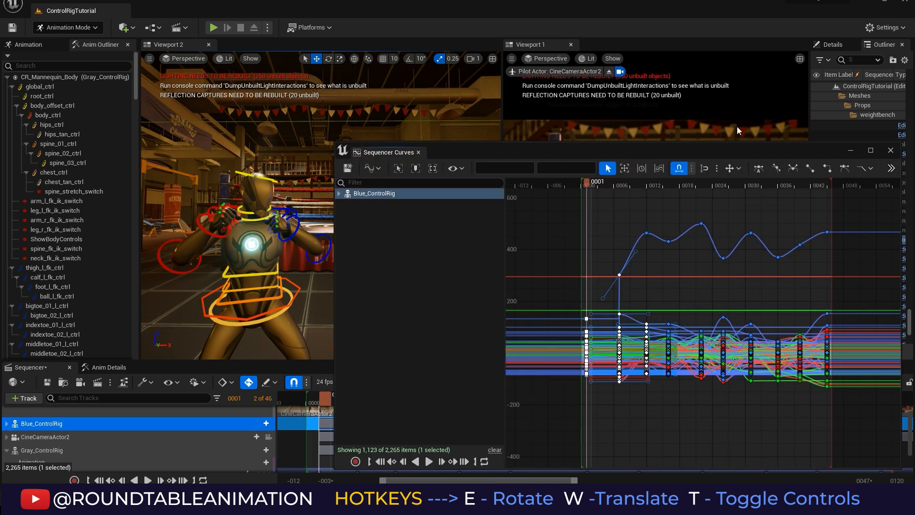
pyautogui.click(758, 169)
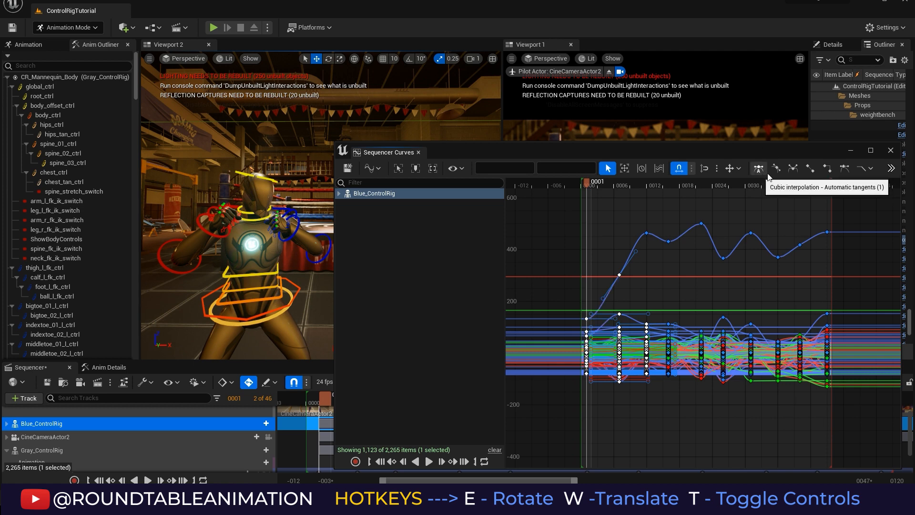
pyautogui.click(850, 150)
# - Select the gray fighter's upperarm_r_fk_ctrl and scrub the opening punch to examine the arm's path
pyautogui.moveTo(325, 396); pyautogui.dragTo(415, 409)
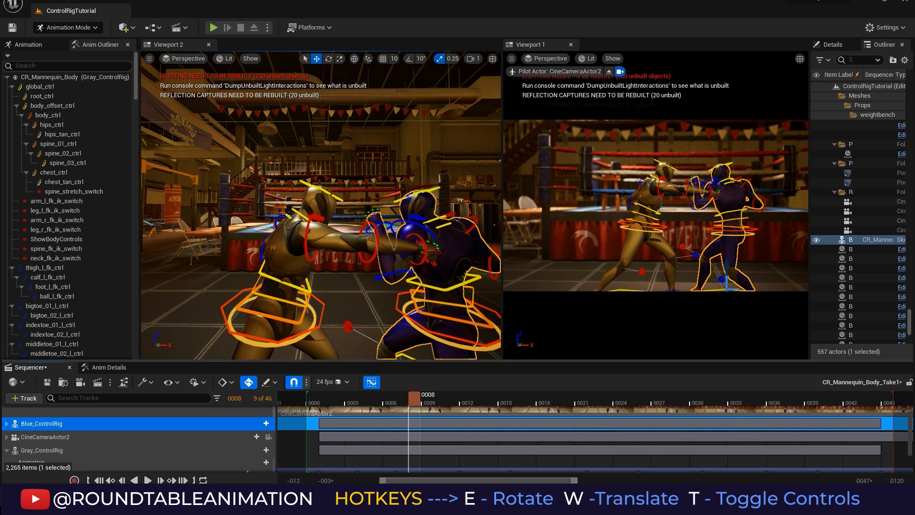
pyautogui.click(310, 256)
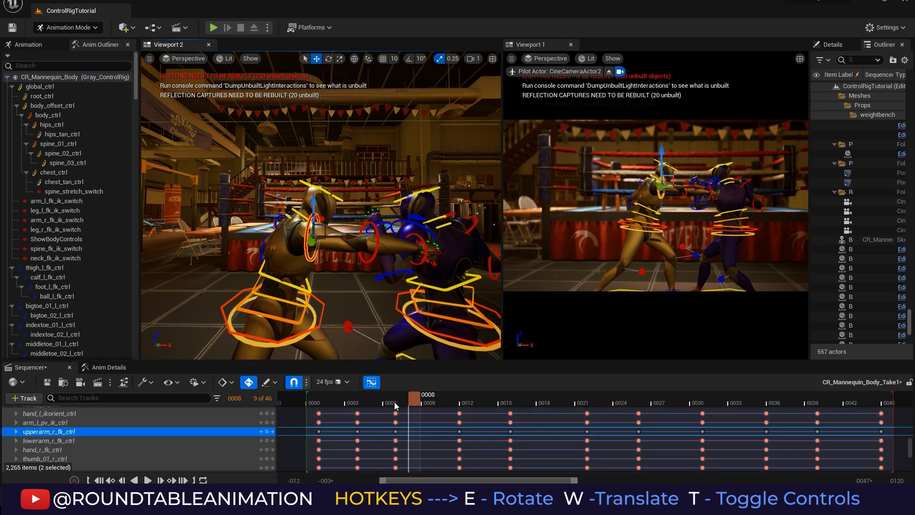
pyautogui.moveTo(575, 482); pyautogui.dragTo(489, 481)
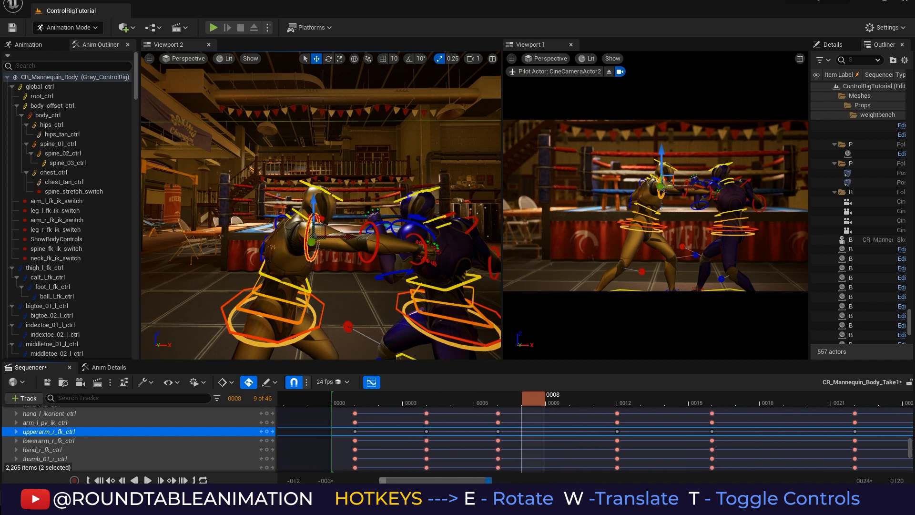
pyautogui.click(359, 404)
pyautogui.moveTo(371, 405); pyautogui.dragTo(481, 401)
pyautogui.keyDown('alt'); pyautogui.moveTo(436, 238); pyautogui.dragTo(432, 278); pyautogui.keyUp('alt')
# - At frame 6, rotate the gray fighter's upperarm_r_fk_ctrl slightly to key an in-between pose for the punch
pyautogui.moveTo(371, 403); pyautogui.dragTo(487, 398)
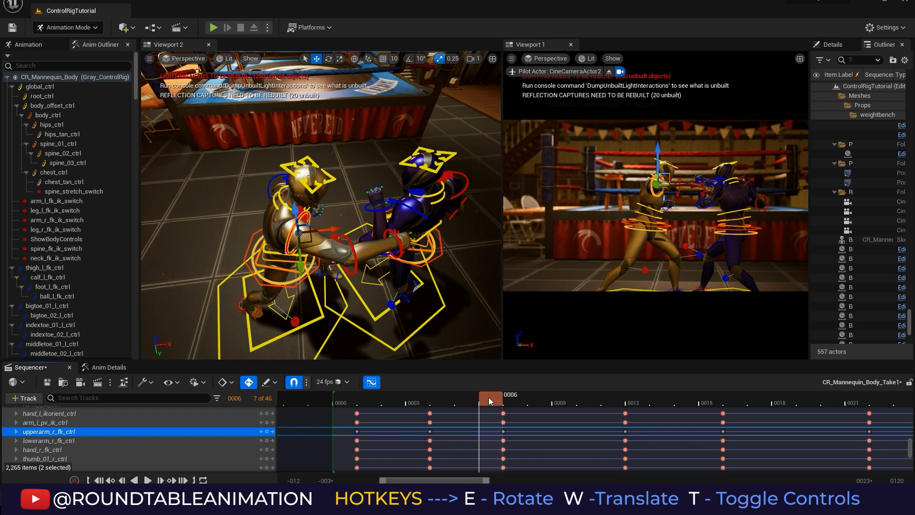
pyautogui.keyDown('alt'); pyautogui.moveTo(446, 329); pyautogui.dragTo(293, 240); pyautogui.keyUp('alt')
pyautogui.press('e')
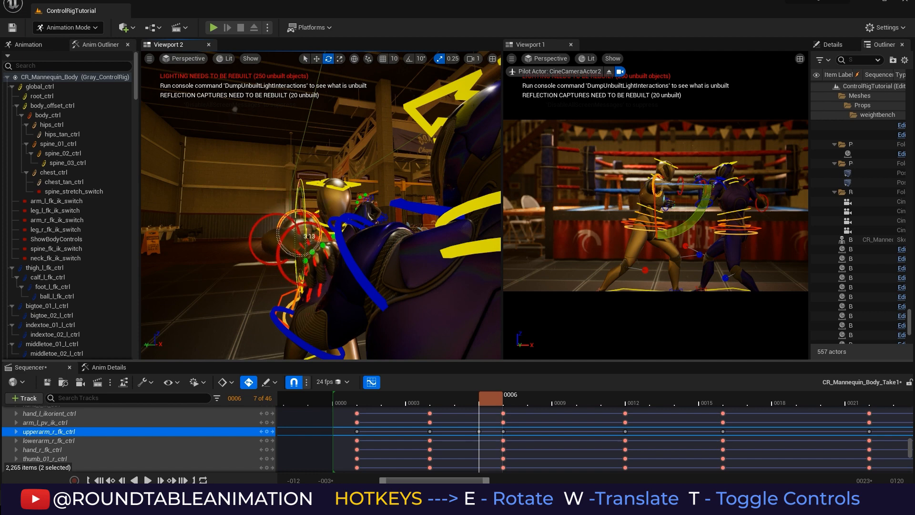
pyautogui.keyDown('alt'); pyautogui.moveTo(294, 240); pyautogui.dragTo(239, 224); pyautogui.keyUp('alt')
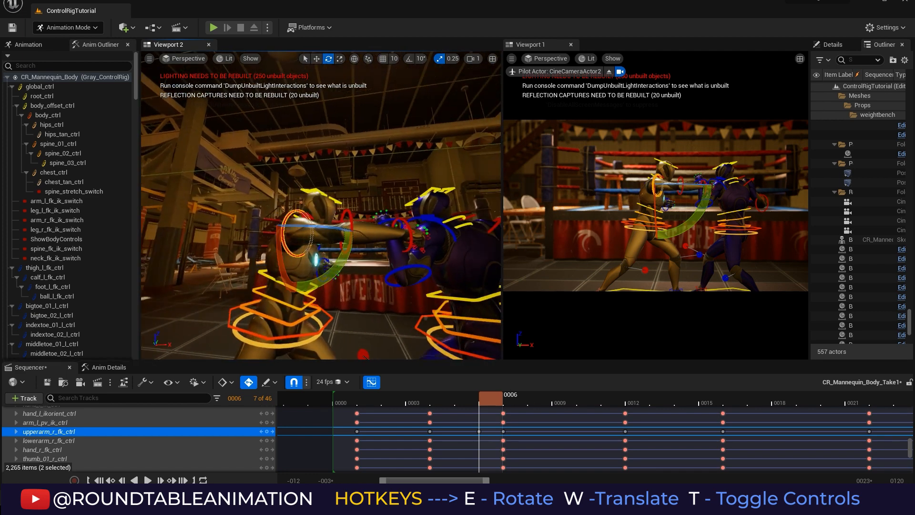
# - At frame 8, rotate the gray fighter's upperarm_r_fk_ctrl slightly downward to key the arm's pose after the punch contact
pyautogui.click(508, 404)
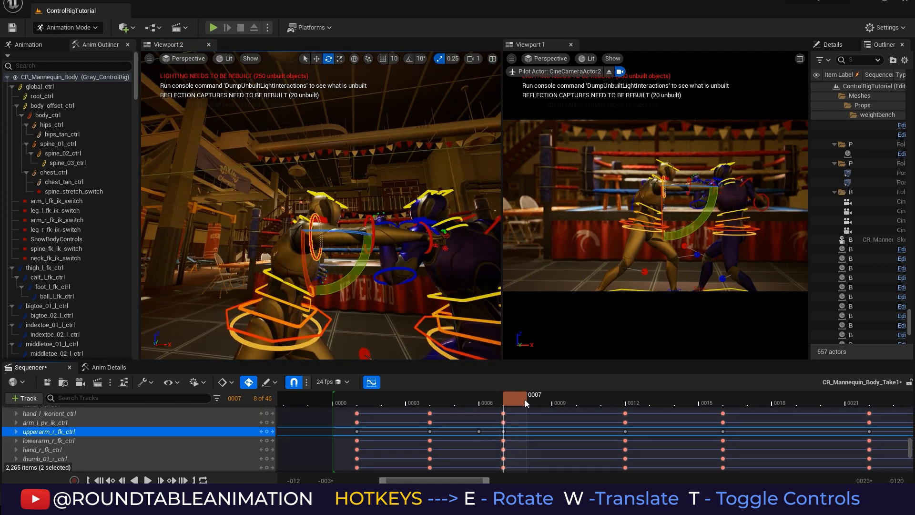
pyautogui.click(527, 403)
pyautogui.keyDown('alt'); pyautogui.moveTo(397, 303); pyautogui.dragTo(394, 196); pyautogui.keyUp('alt')
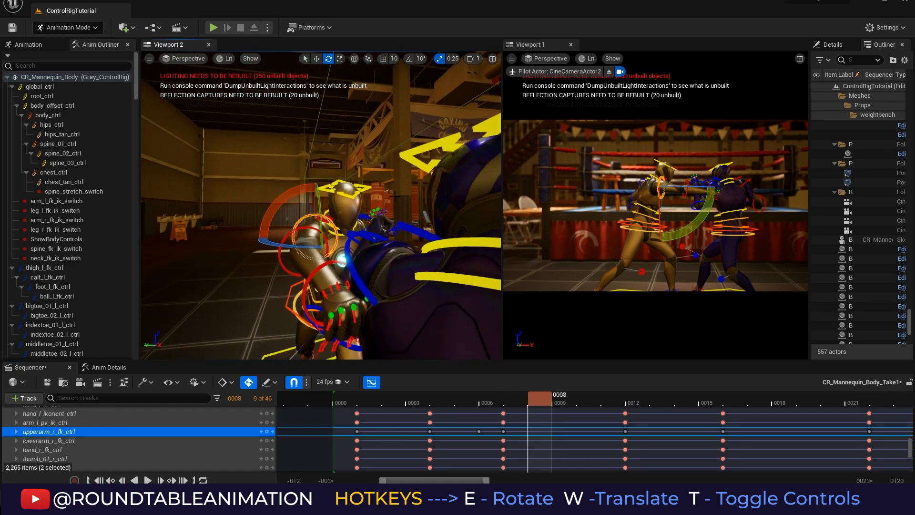
pyautogui.moveTo(319, 214); pyautogui.dragTo(326, 246)
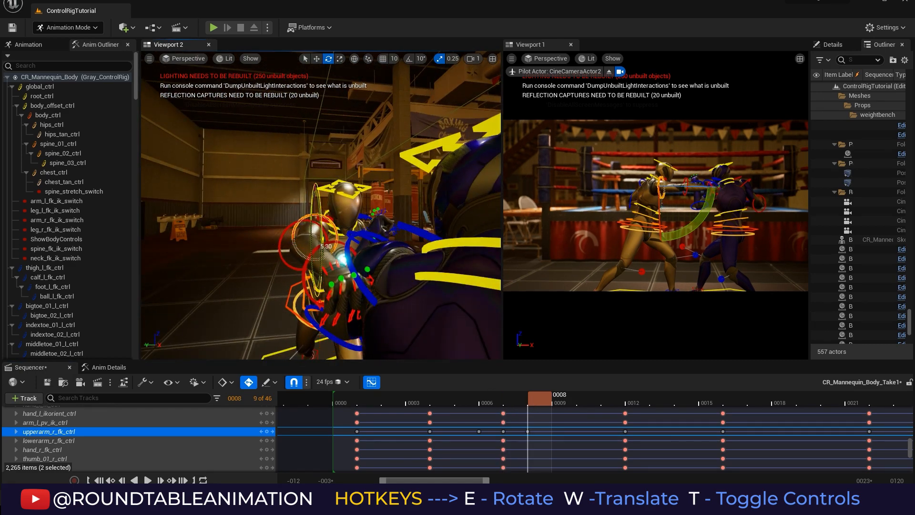
# - Play and scrub the opening punch from several angles to examine the path of the gray fighter's right arm
pyautogui.keyDown('alt'); pyautogui.moveTo(448, 350); pyautogui.dragTo(567, 317); pyautogui.keyUp('alt')
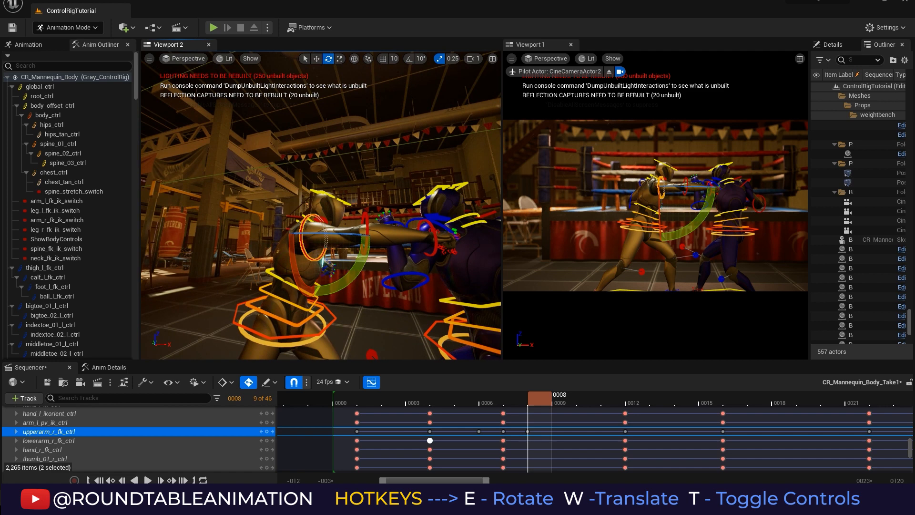
pyautogui.click(488, 401)
pyautogui.moveTo(489, 402); pyautogui.dragTo(532, 398)
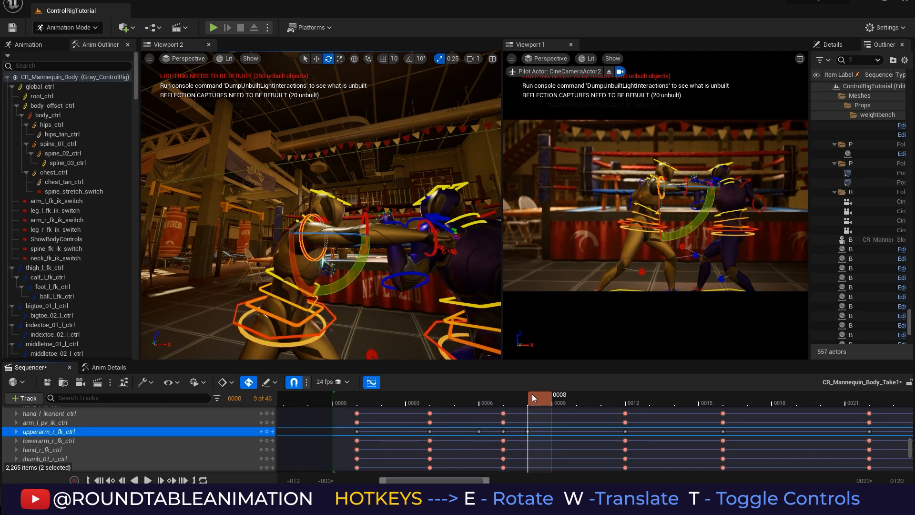
pyautogui.keyDown('alt'); pyautogui.moveTo(371, 286); pyautogui.dragTo(331, 289); pyautogui.keyUp('alt')
pyautogui.click(148, 480)
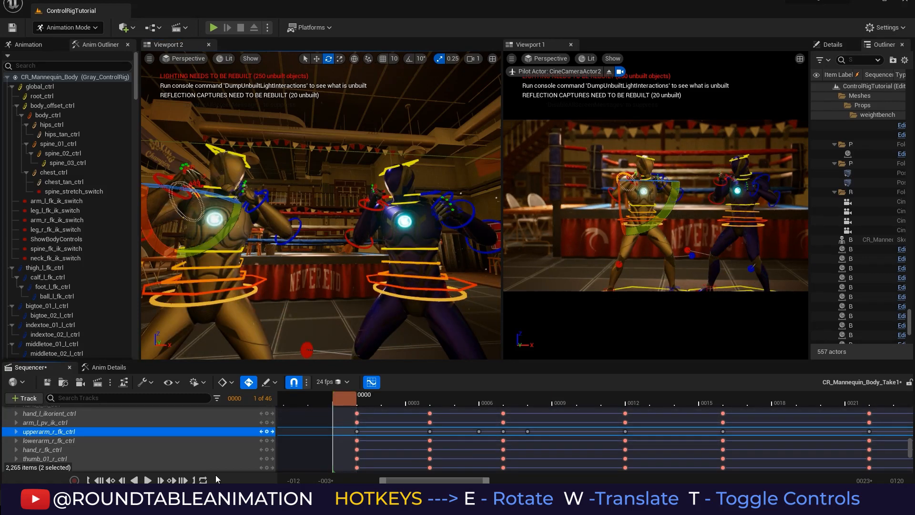
pyautogui.click(147, 480)
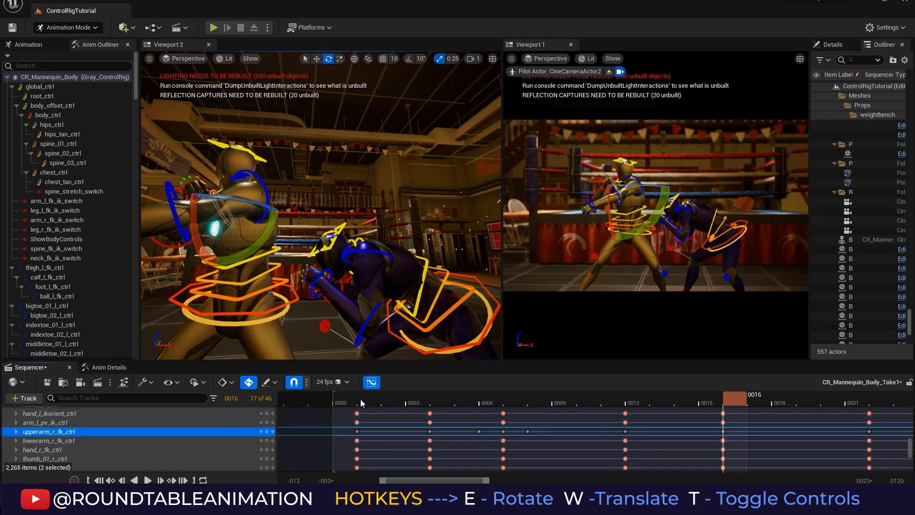
pyautogui.moveTo(376, 399)
pyautogui.mouseDown()
pyautogui.moveTo(533, 387)
pyautogui.moveTo(433, 388)
pyautogui.moveTo(525, 396)
pyautogui.moveTo(363, 403)
pyautogui.mouseUp()
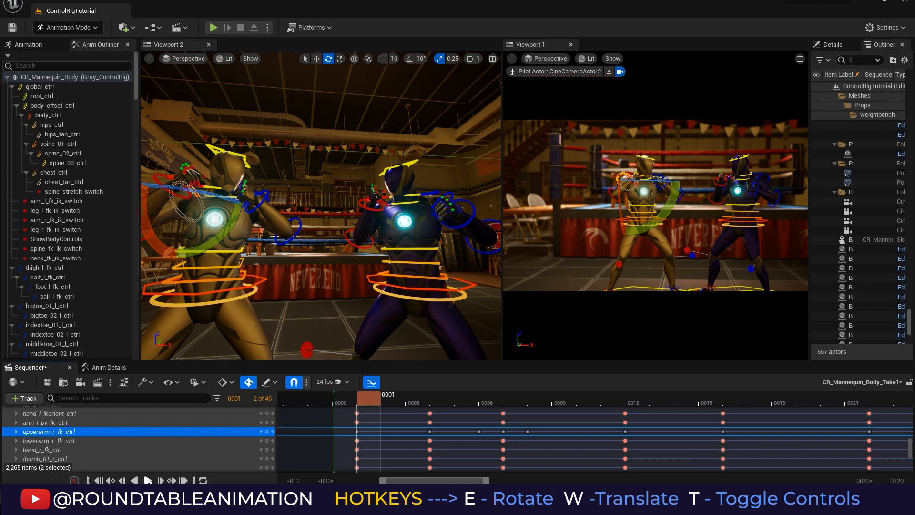
pyautogui.click(148, 480)
pyautogui.click(149, 481)
pyautogui.click(368, 398)
pyautogui.moveTo(368, 399); pyautogui.dragTo(527, 400)
pyautogui.keyDown('alt'); pyautogui.moveTo(419, 286); pyautogui.dragTo(340, 320); pyautogui.keyUp('alt')
pyautogui.moveTo(525, 399); pyautogui.dragTo(431, 395)
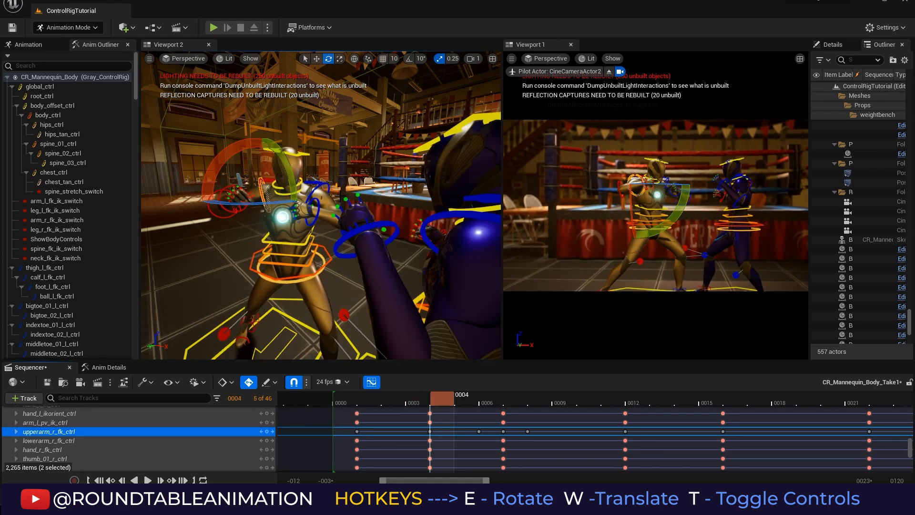
pyautogui.keyDown('alt'); pyautogui.moveTo(342, 195); pyautogui.dragTo(339, 290); pyautogui.keyUp('alt')
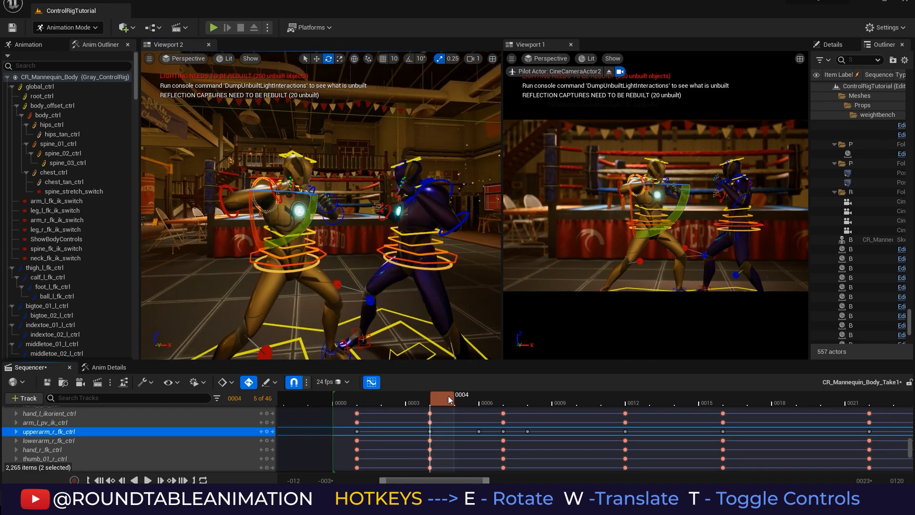
pyautogui.moveTo(451, 399)
pyautogui.mouseDown()
pyautogui.moveTo(365, 399)
pyautogui.moveTo(457, 395)
pyautogui.mouseUp()
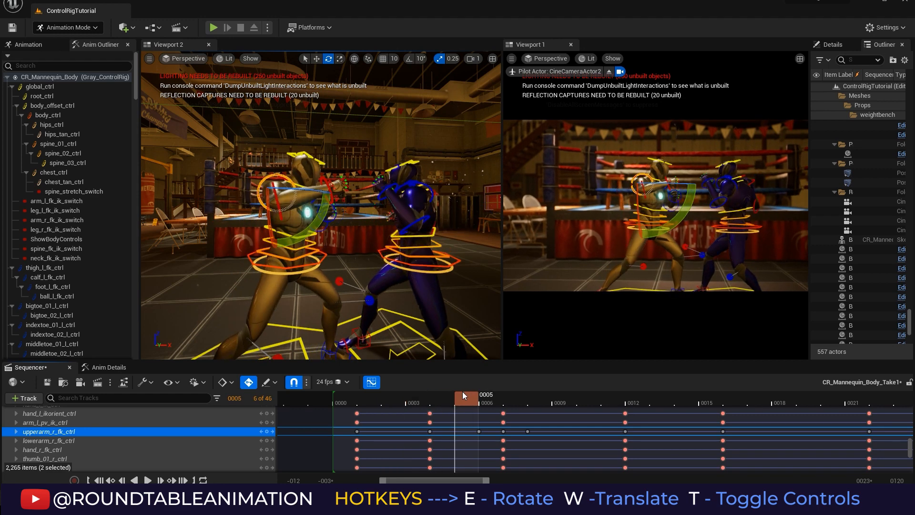
# - Try moving the gray fighter's upperarm_r_fk_ctrl key from frame 4 to frame 5, and undo the move
pyautogui.keyDown('alt'); pyautogui.moveTo(298, 198); pyautogui.dragTo(358, 350); pyautogui.keyUp('alt')
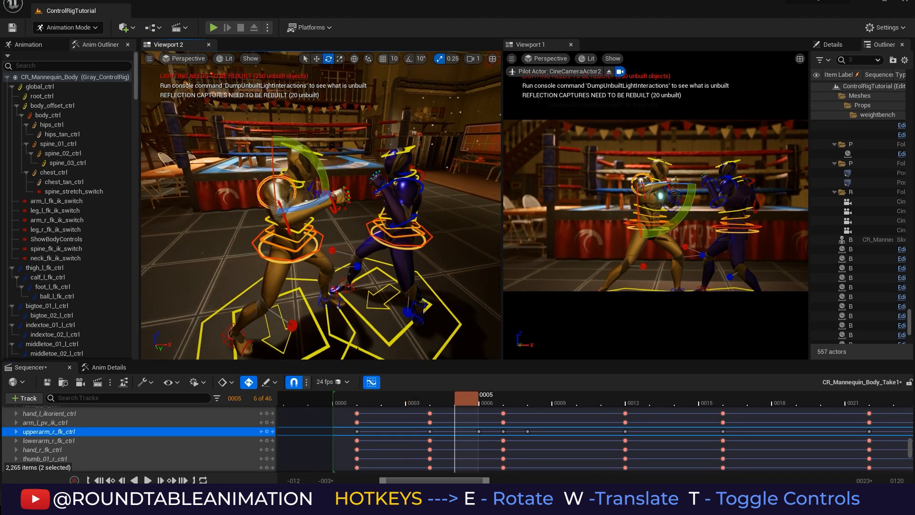
pyautogui.click(431, 403)
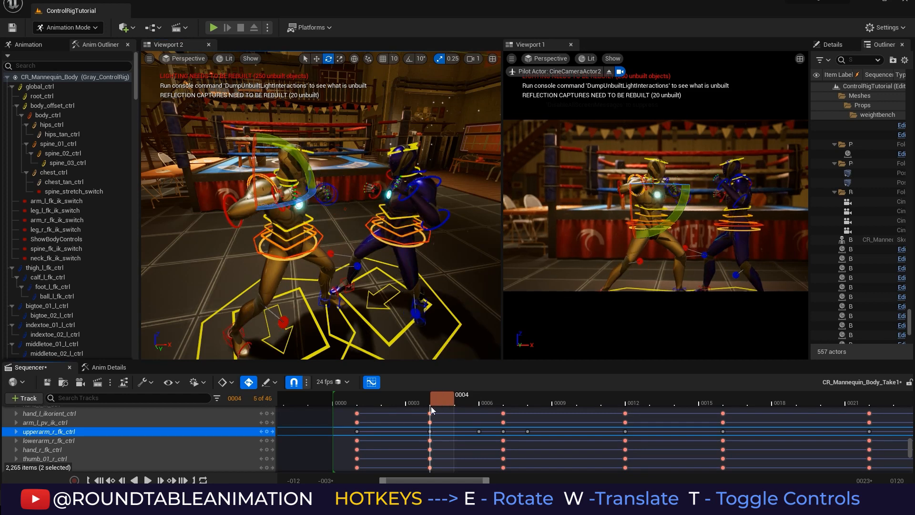
pyautogui.moveTo(430, 431); pyautogui.dragTo(454, 431)
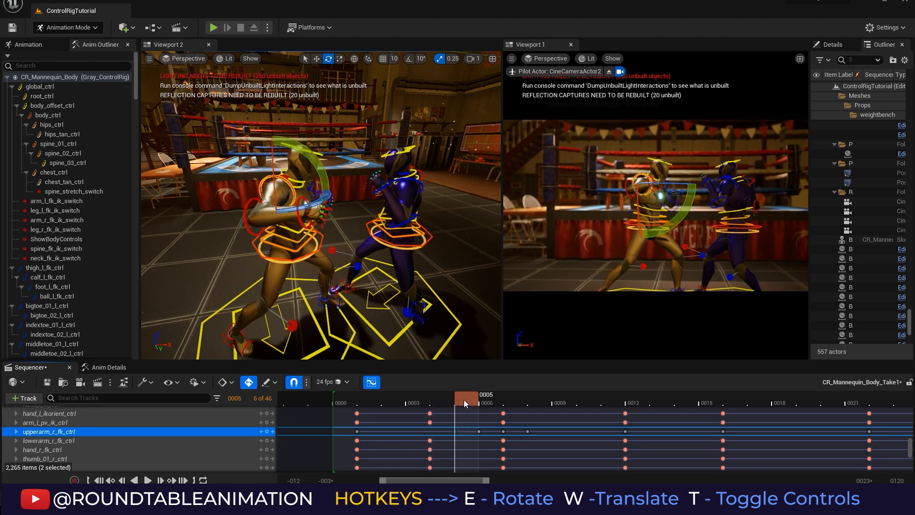
pyautogui.hotkey('ctrl', 'z')
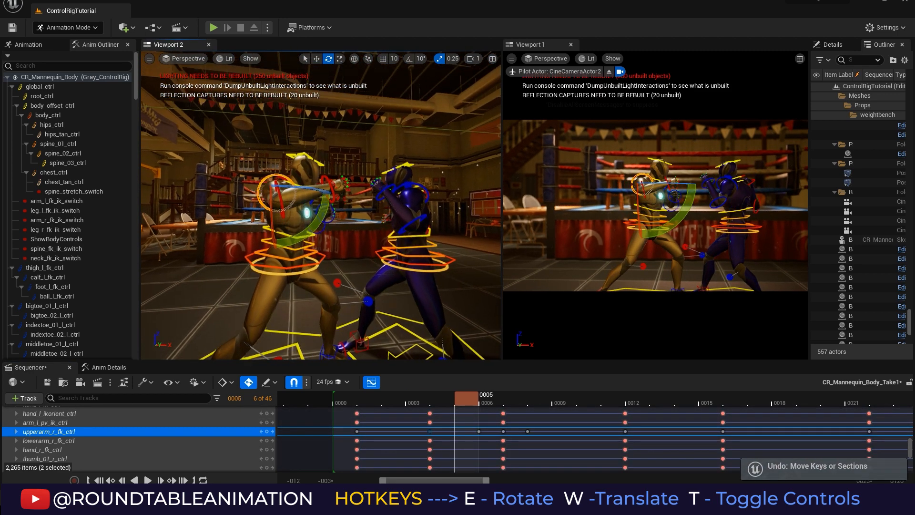
# - At frame 5, rotate the gray fighter's upperarm_r_fk_ctrl to key another in-between pose for the punch
pyautogui.click(381, 402)
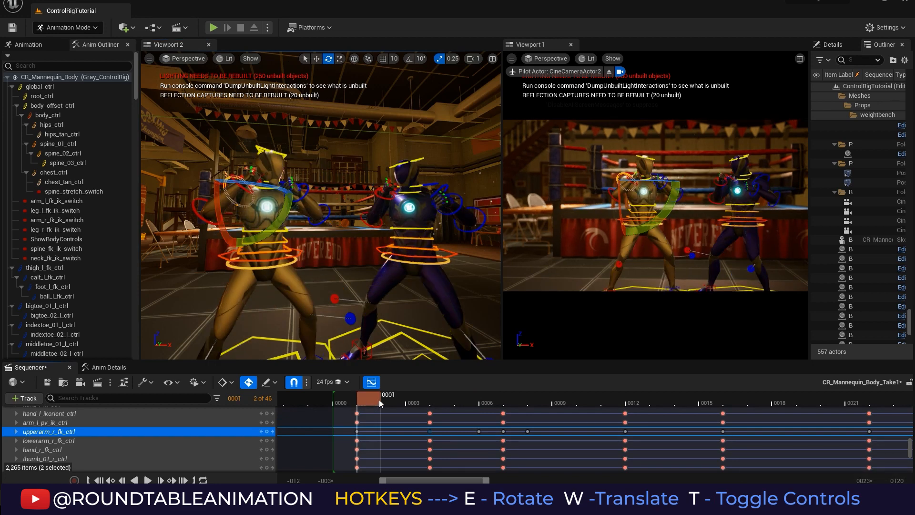
pyautogui.moveTo(381, 403); pyautogui.dragTo(459, 402)
pyautogui.keyDown('alt'); pyautogui.moveTo(300, 220); pyautogui.dragTo(317, 252); pyautogui.keyUp('alt')
pyautogui.moveTo(290, 202); pyautogui.dragTo(345, 197)
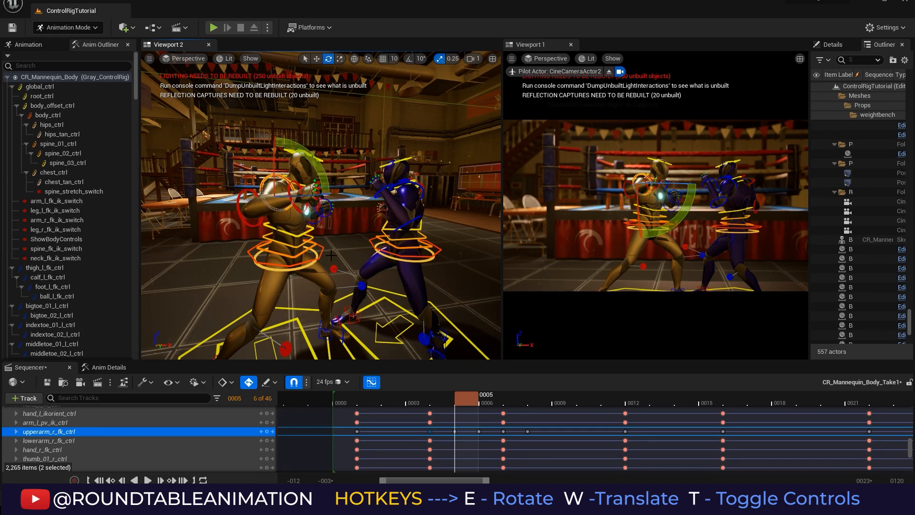
# - At frame 5, adjust and key the gray fighter's lowerarm_r_fk_ctrl, and check the punch through to frame 7
pyautogui.keyDown('alt'); pyautogui.moveTo(332, 255); pyautogui.dragTo(344, 290); pyautogui.keyUp('alt')
pyautogui.click(246, 233)
pyautogui.keyDown('alt'); pyautogui.moveTo(309, 259); pyautogui.dragTo(311, 230); pyautogui.keyUp('alt')
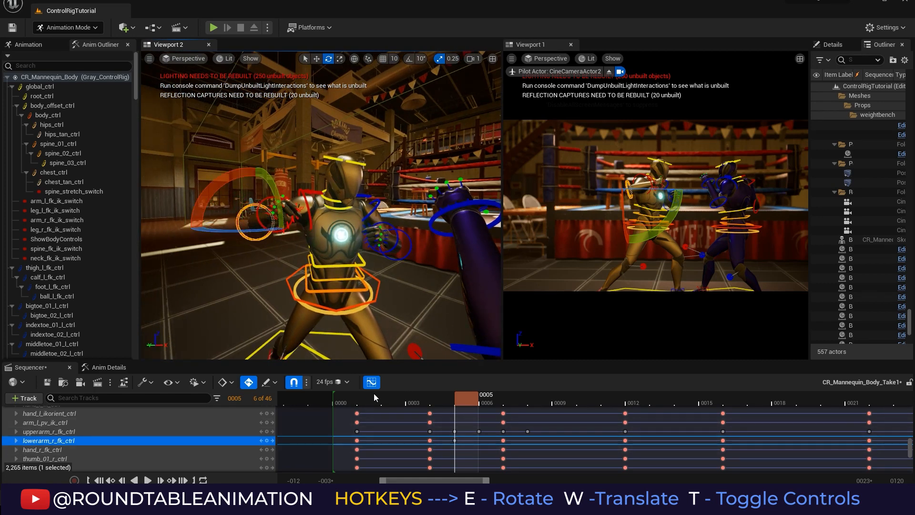
pyautogui.click(395, 403)
pyautogui.moveTo(434, 400); pyautogui.dragTo(515, 399)
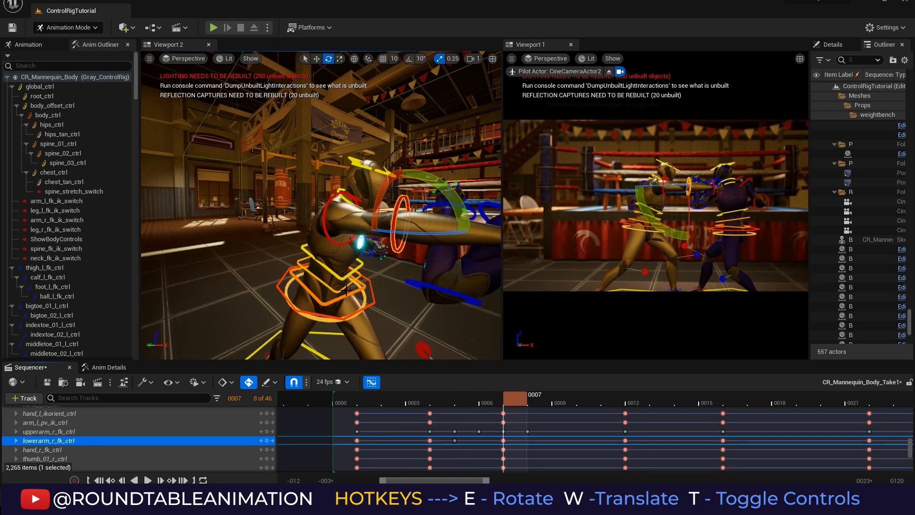
pyautogui.keyDown('alt'); pyautogui.moveTo(346, 290); pyautogui.dragTo(396, 276); pyautogui.keyUp('alt')
pyautogui.keyDown('alt'); pyautogui.moveTo(368, 298); pyautogui.dragTo(321, 299, button='middle'); pyautogui.keyUp('alt')
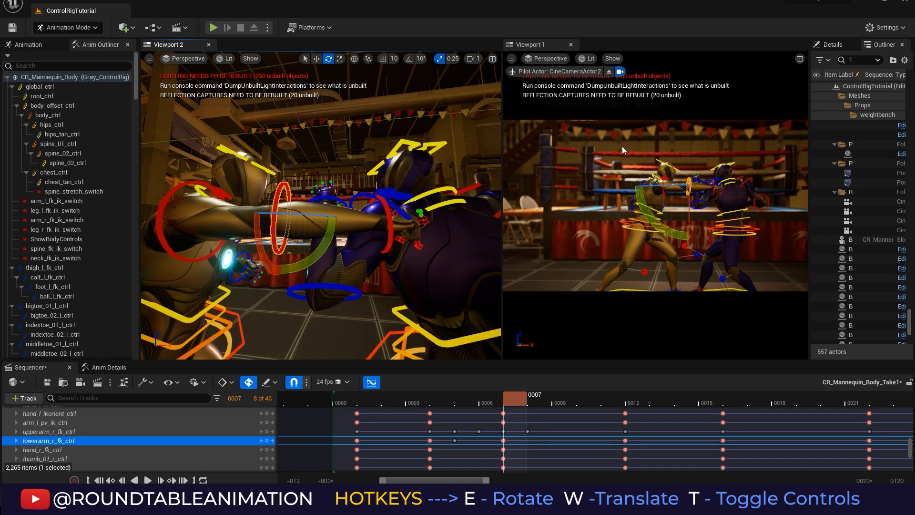
# - Hide the rig controls of both fighters and show the gray fighter's controls again
pyautogui.click(614, 319)
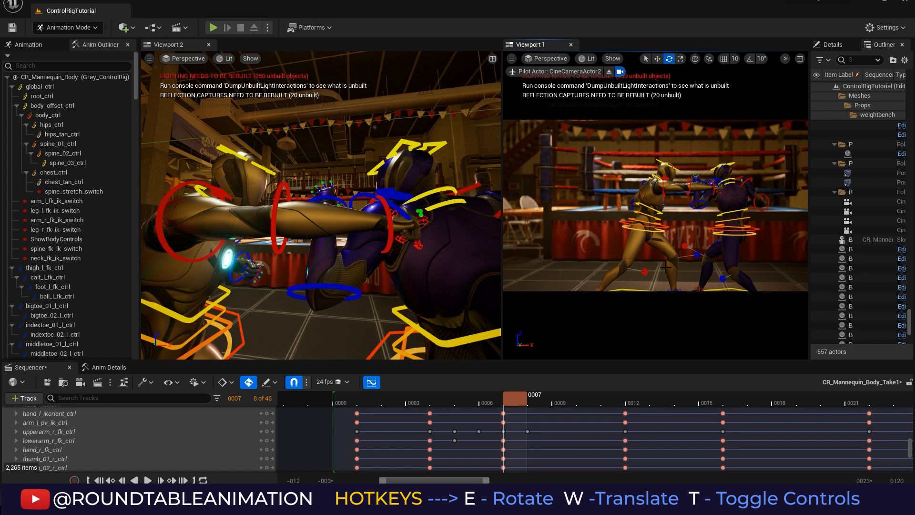
pyautogui.click(668, 227)
pyautogui.click(659, 227)
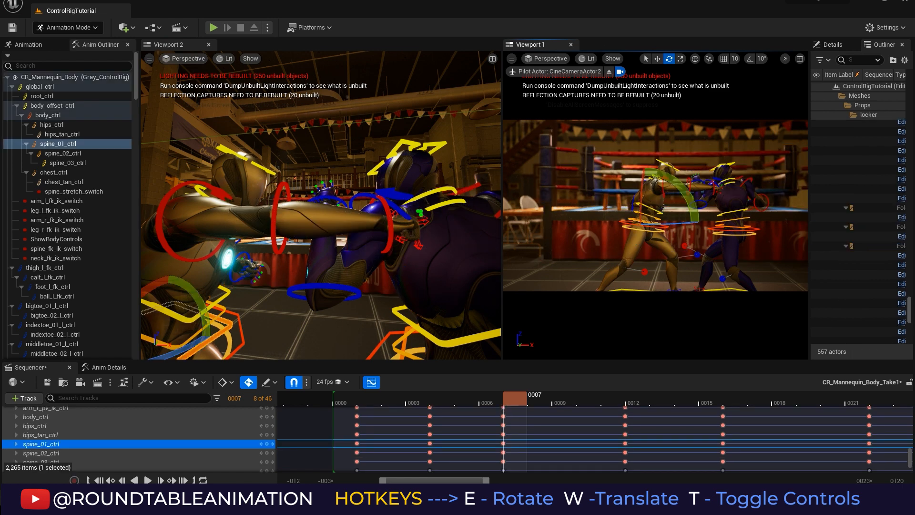
pyautogui.click(627, 223)
pyautogui.press('t')
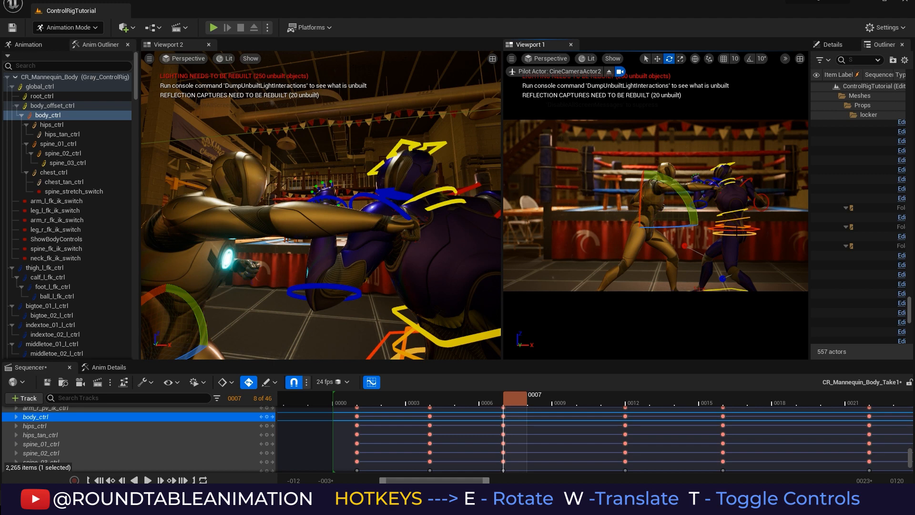
pyautogui.click(737, 231)
pyautogui.press('t')
pyautogui.click(688, 301)
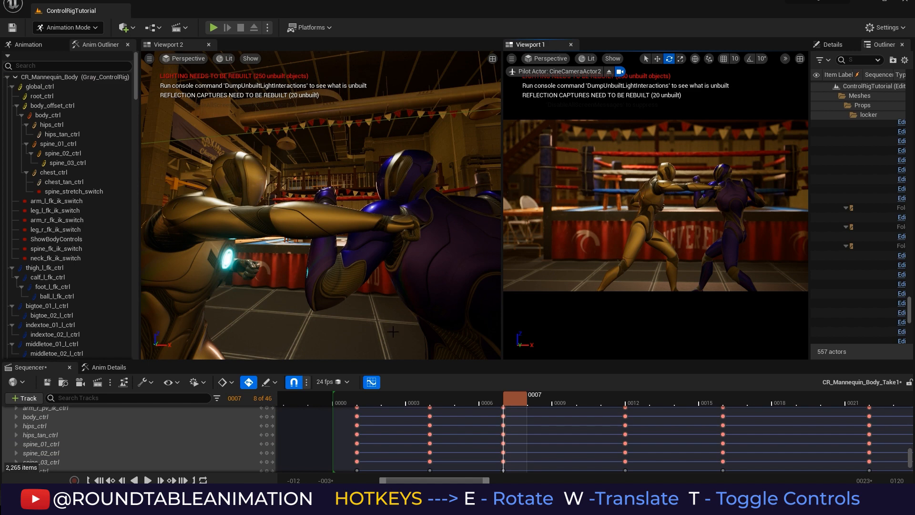
pyautogui.click(42, 444)
pyautogui.press('t')
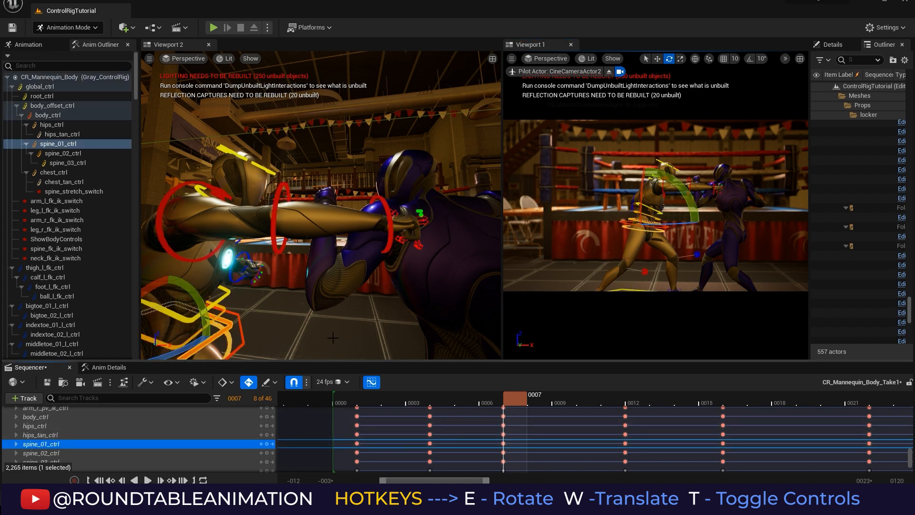
pyautogui.click(612, 58)
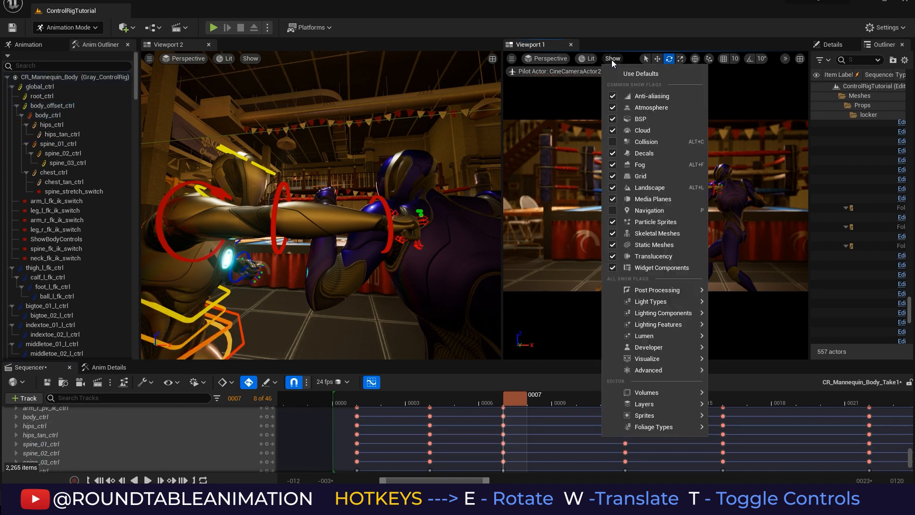
pyautogui.click(591, 58)
pyautogui.click(613, 59)
pyautogui.click(591, 58)
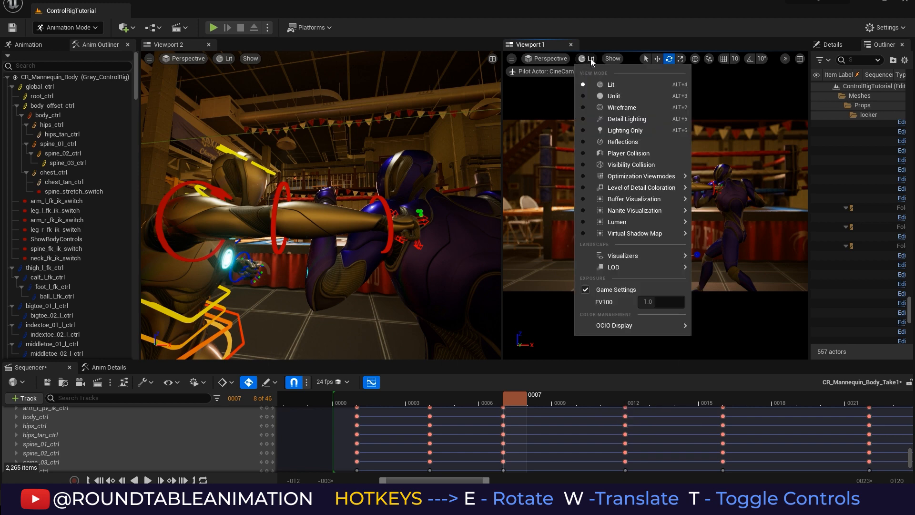
pyautogui.click(616, 58)
pyautogui.click(589, 308)
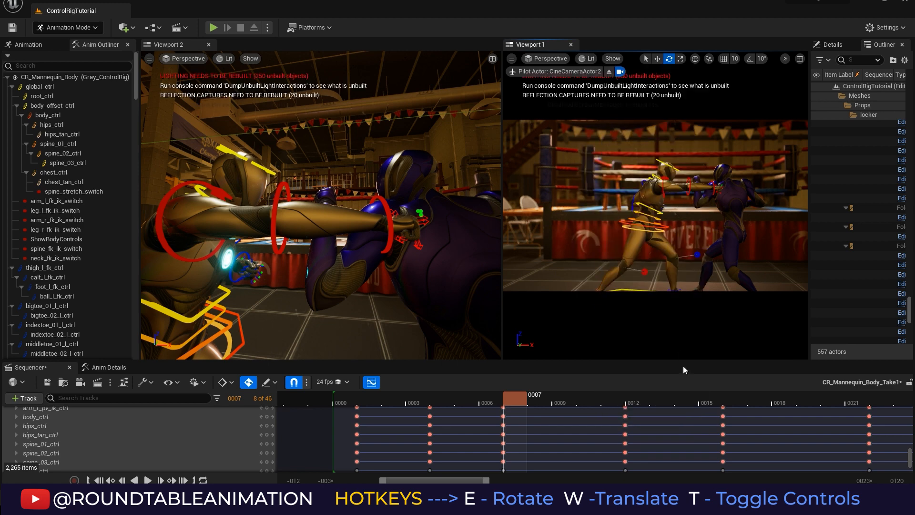
# - Scrub the opening punch in enlarged viewports to examine the fighters' motion with the blue fighter's controls hidden
pyautogui.moveTo(682, 361); pyautogui.dragTo(682, 391)
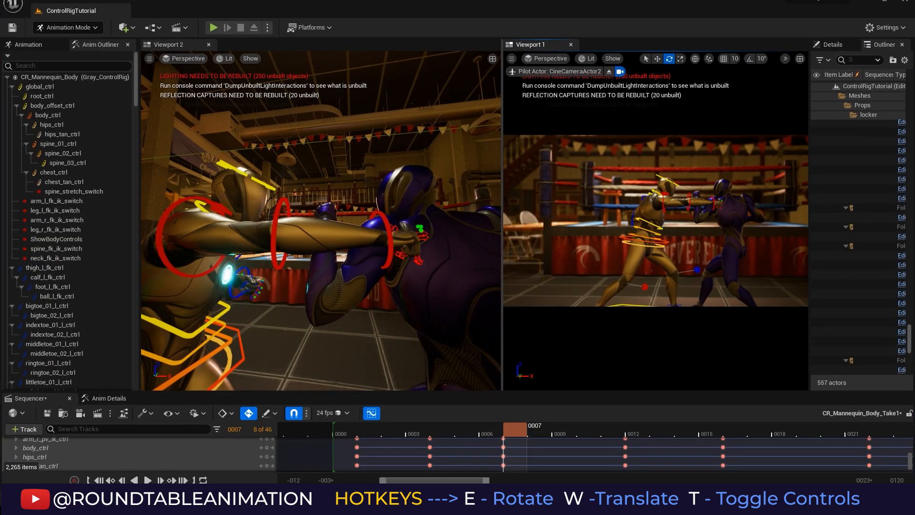
pyautogui.moveTo(322, 221)
pyautogui.mouseDown(button='right')
pyautogui.moveTo(321, 248)
pyautogui.moveTo(334, 243)
pyautogui.moveTo(324, 221)
pyautogui.moveTo(324, 231)
pyautogui.mouseUp(button='right')
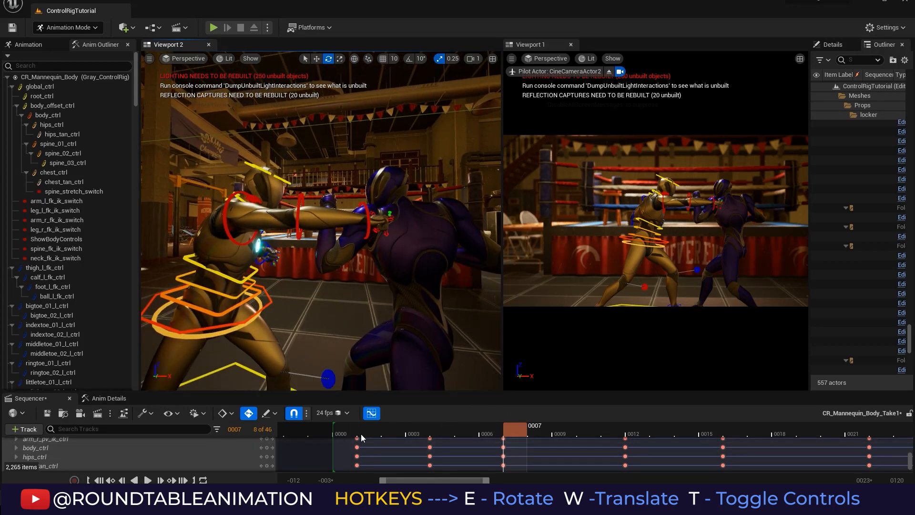
pyautogui.moveTo(364, 429); pyautogui.dragTo(526, 358)
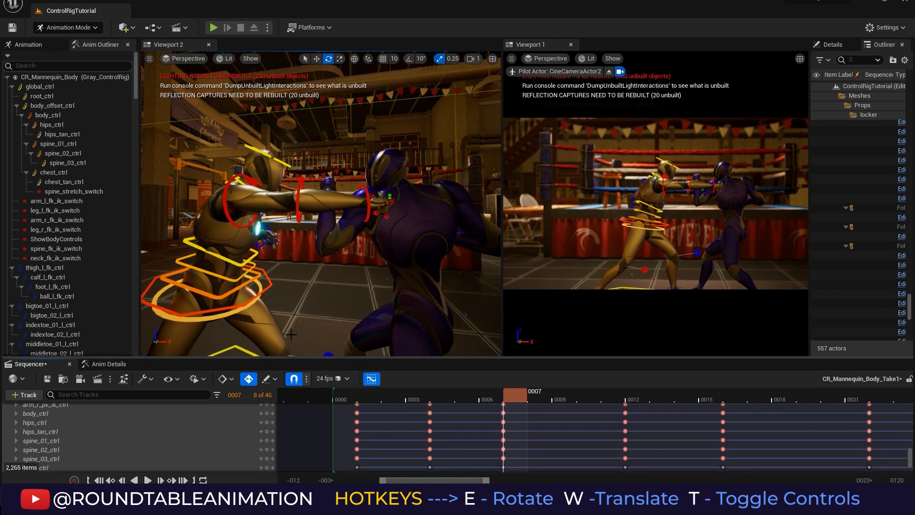
# - Stagger the gray fighter's frame 1 spine keys by moving spine_02_ctrl's key to frame 2 and spine_03_ctrl's to frame 3
pyautogui.click(216, 269)
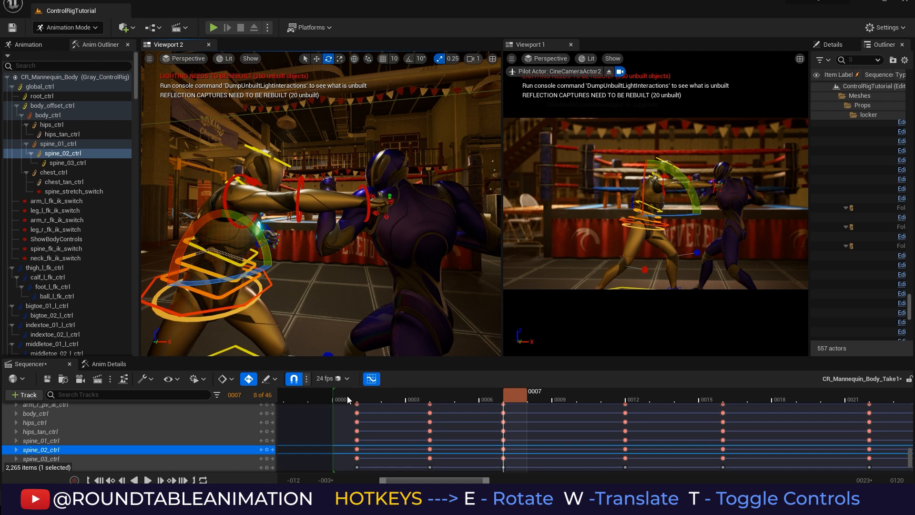
pyautogui.moveTo(347, 395); pyautogui.dragTo(371, 394)
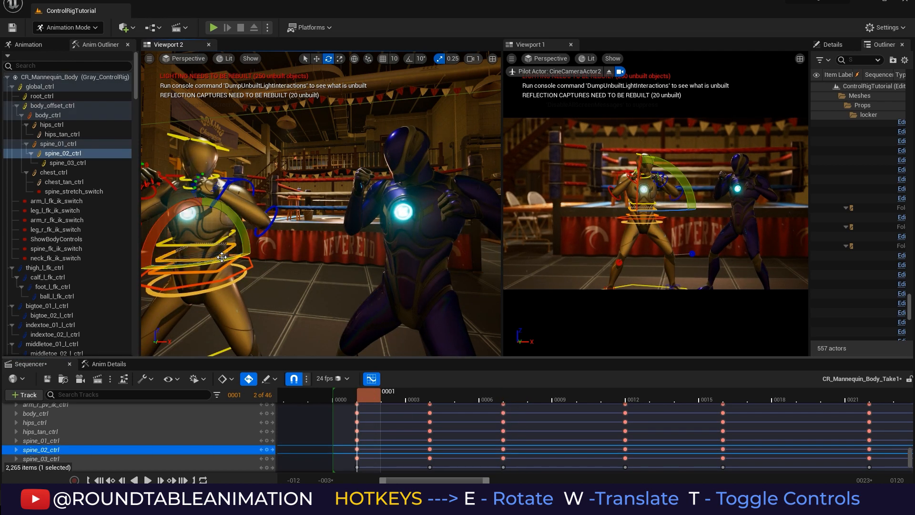
pyautogui.click(52, 440)
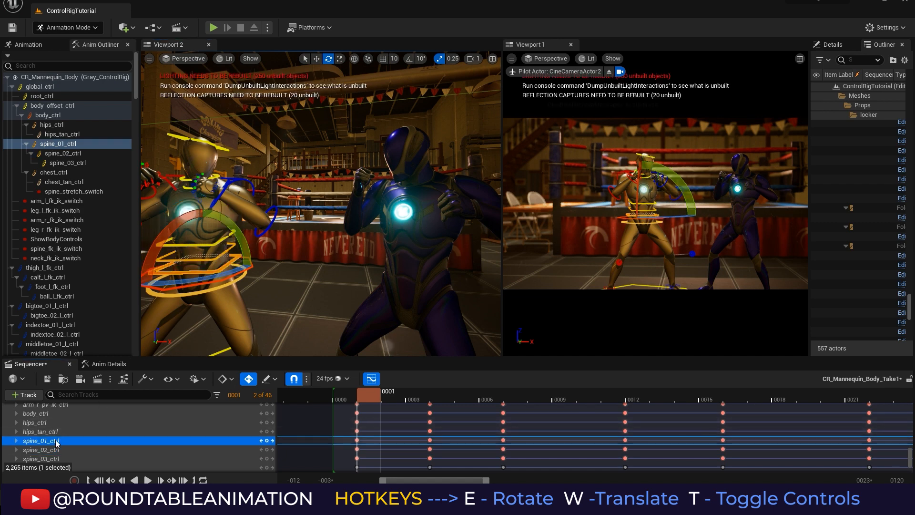
pyautogui.click(53, 450)
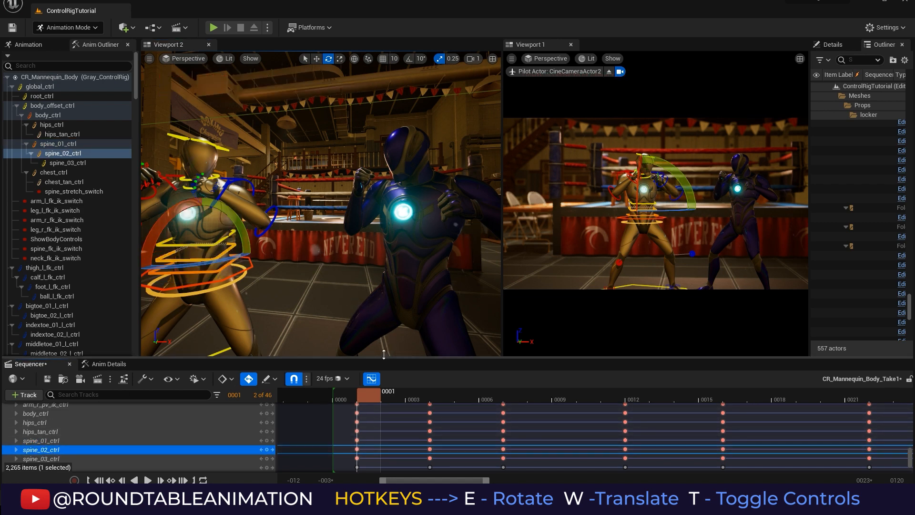
pyautogui.moveTo(384, 357); pyautogui.dragTo(384, 344)
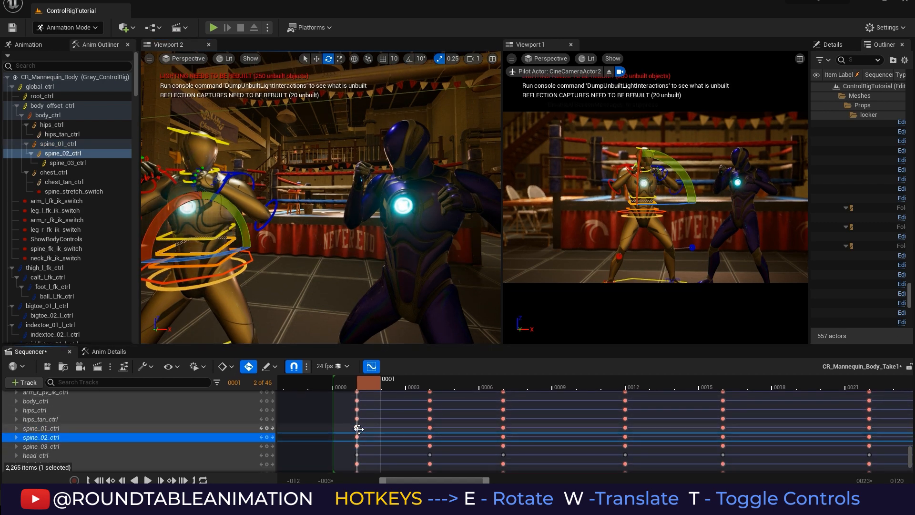
pyautogui.click(157, 428)
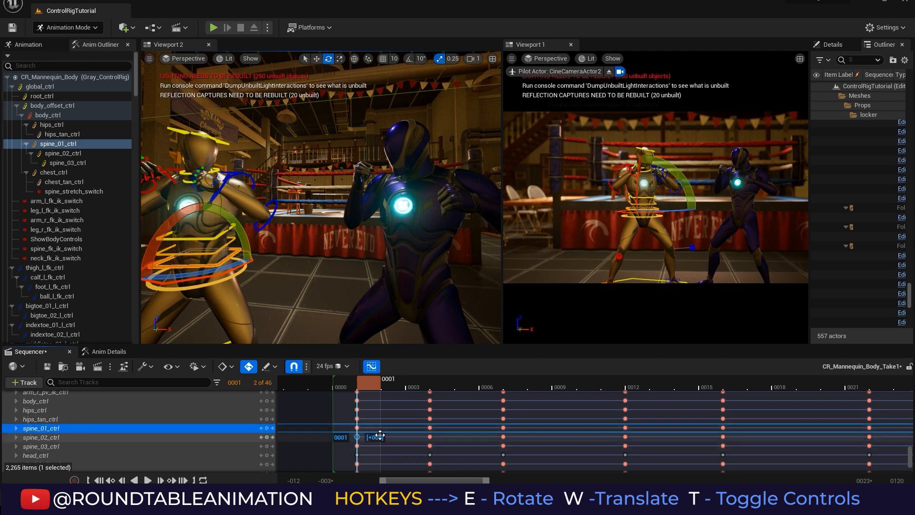
pyautogui.moveTo(380, 435); pyautogui.dragTo(406, 445)
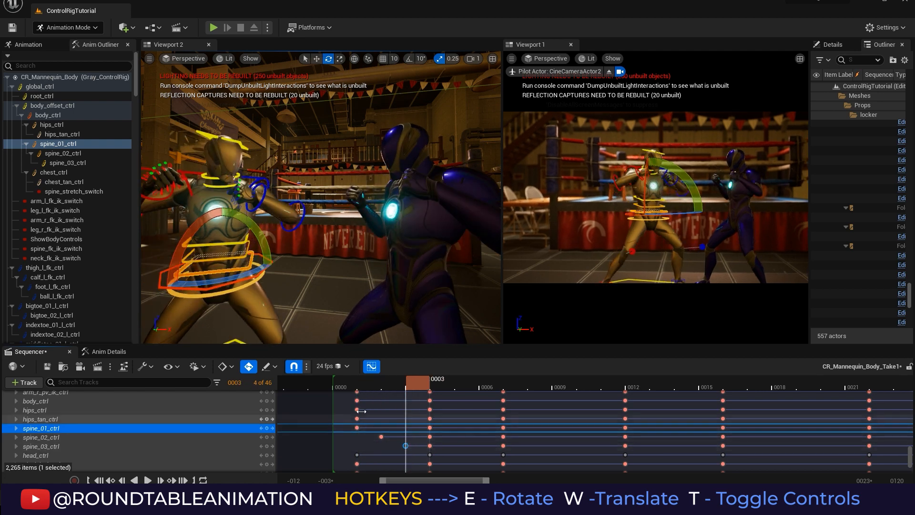
# - Stagger the gray fighter's spine keys from frames 4 and 7: move spine_02_ctrl's to frames 5 and 8, spine_03_ctrl's to 6 and 9
pyautogui.moveTo(344, 382); pyautogui.dragTo(443, 396)
pyautogui.click(430, 427)
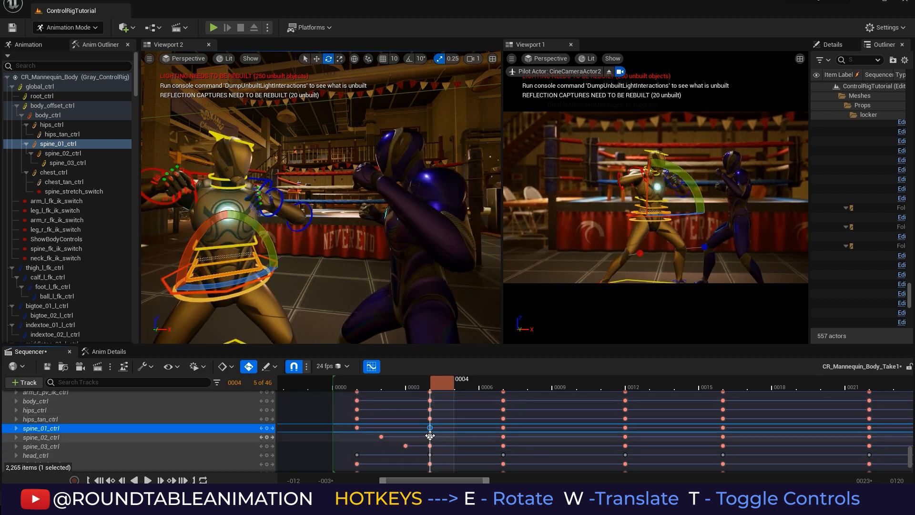
pyautogui.moveTo(454, 434); pyautogui.dragTo(507, 445)
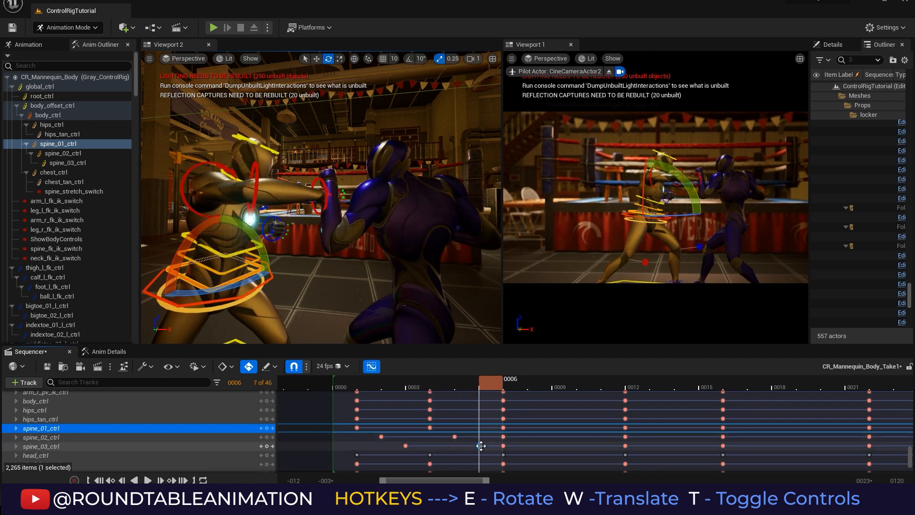
pyautogui.click(508, 385)
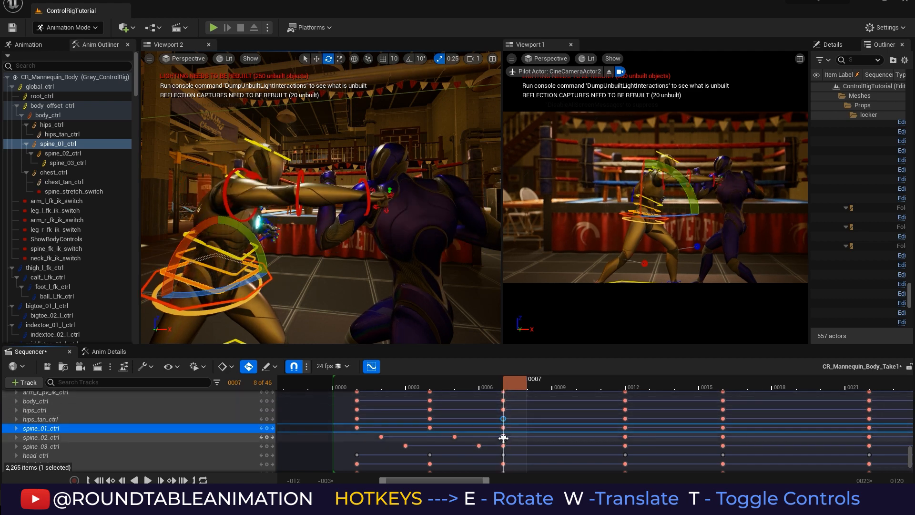
pyautogui.moveTo(519, 438); pyautogui.dragTo(553, 445)
# - Play the animation twice from the opening frames to review the overlapping spine motion
pyautogui.click(339, 382)
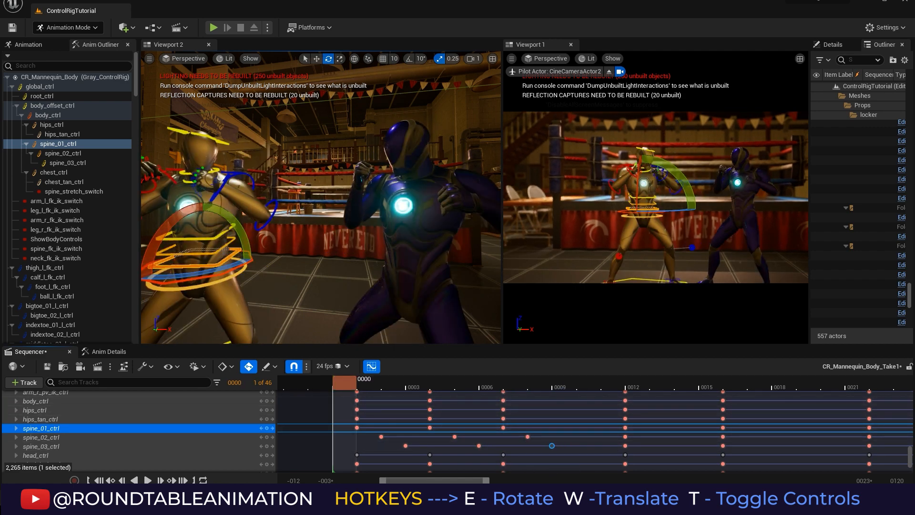
pyautogui.press('space')
pyautogui.press('space')
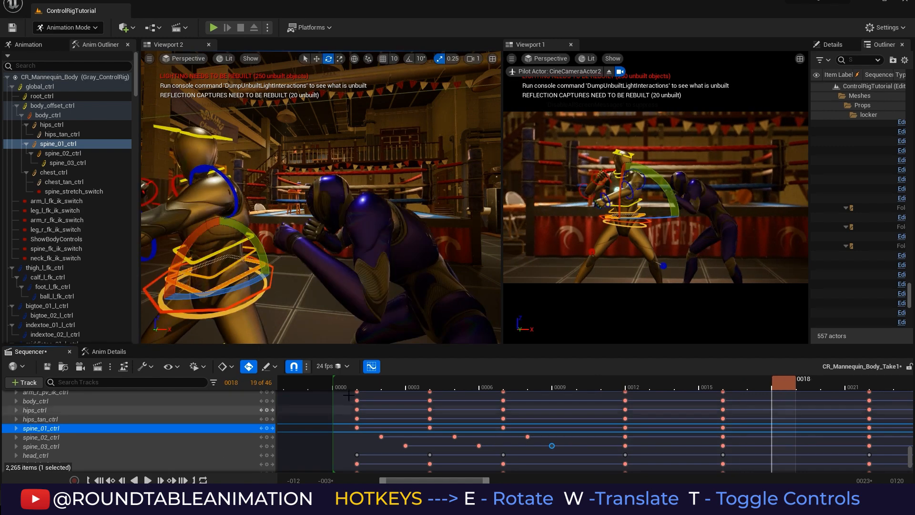
pyautogui.click(357, 383)
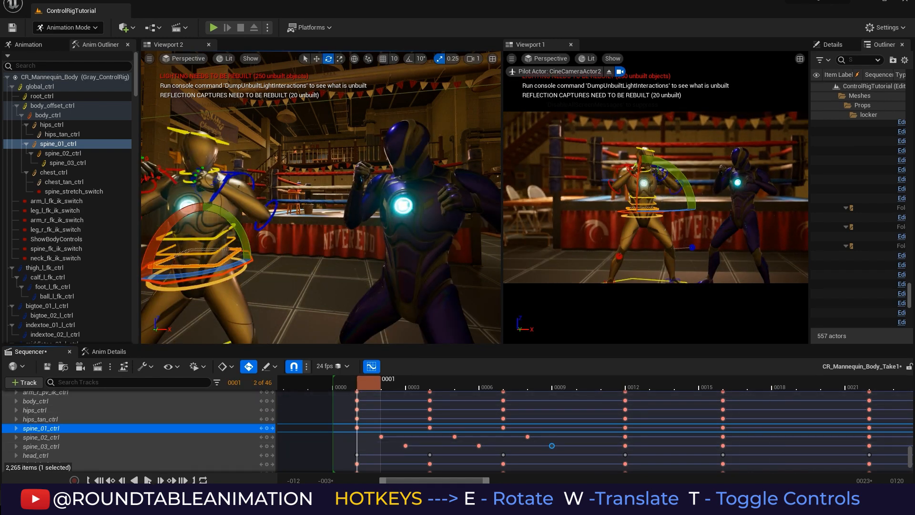
pyautogui.click(148, 481)
pyautogui.press('space')
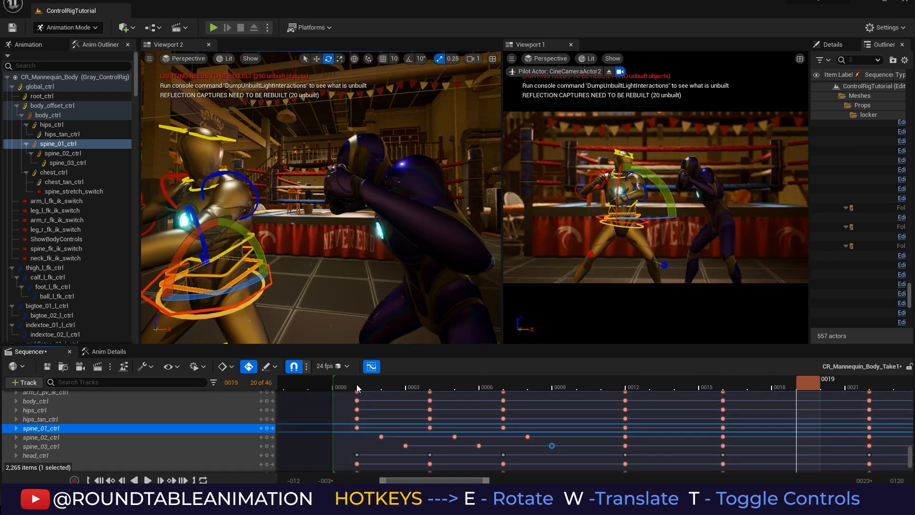
# - At frame 6, adjust the rotation of the gray fighter's upperarm_r_fk_ctrl and check the punch through to frame 7
pyautogui.moveTo(357, 384); pyautogui.dragTo(484, 387)
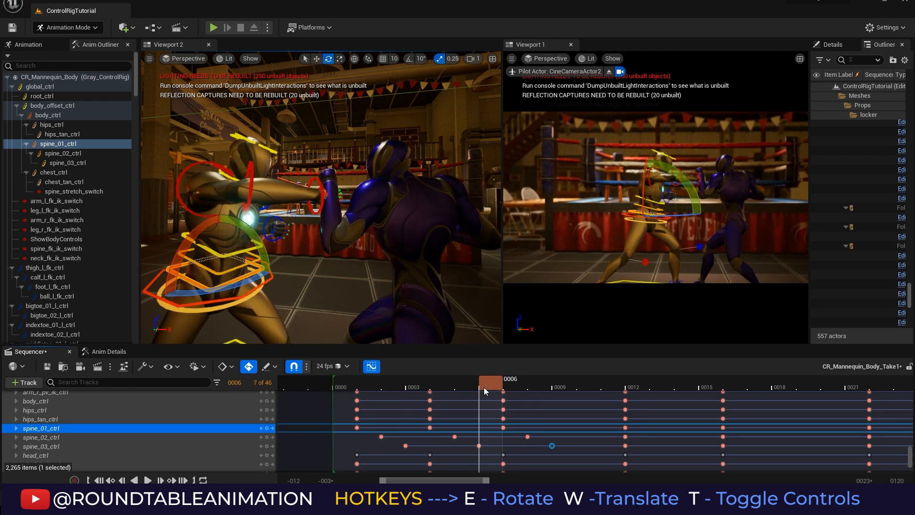
pyautogui.keyDown('alt'); pyautogui.moveTo(293, 239); pyautogui.dragTo(297, 281); pyautogui.keyUp('alt')
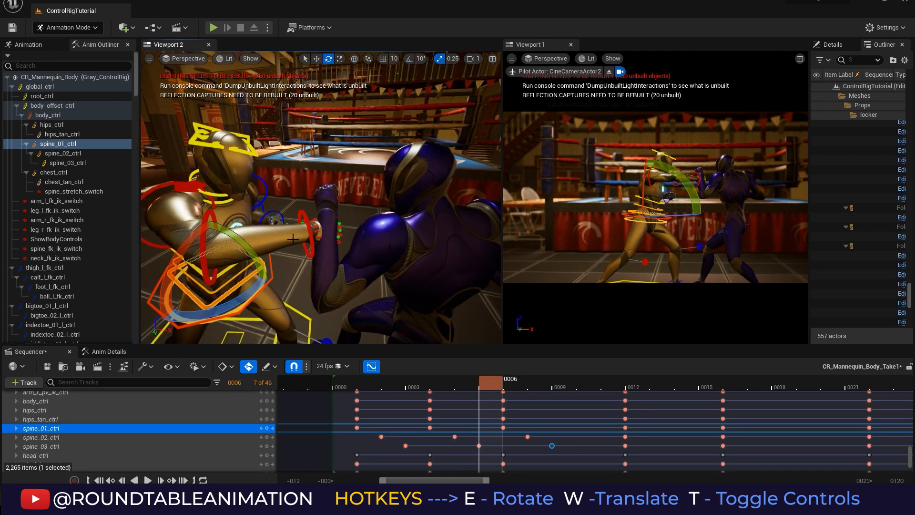
pyautogui.click(207, 214)
pyautogui.keyDown('alt'); pyautogui.moveTo(374, 224); pyautogui.dragTo(373, 194); pyautogui.keyUp('alt')
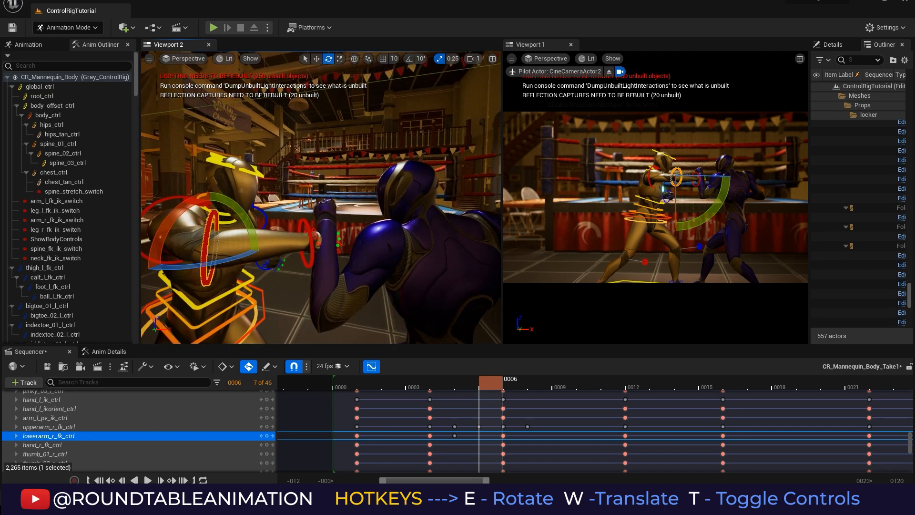
pyautogui.click(175, 198)
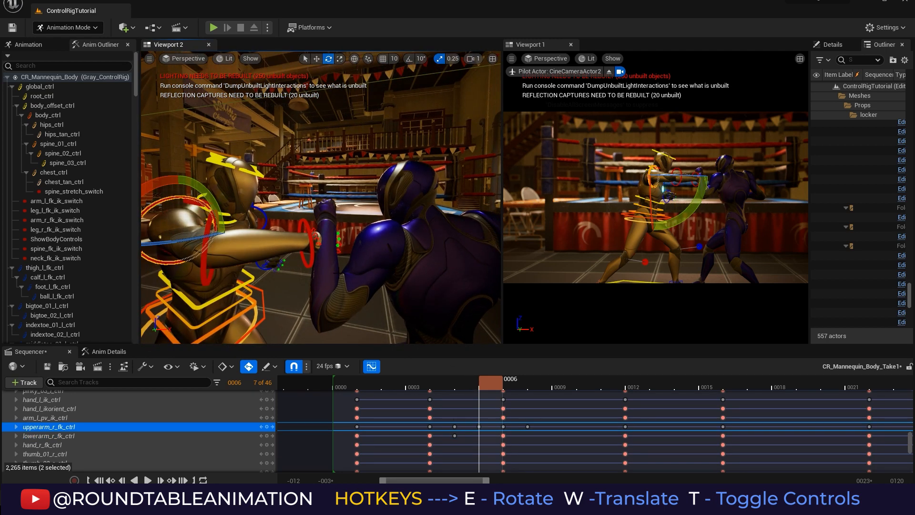
pyautogui.moveTo(178, 237); pyautogui.dragTo(196, 251)
pyautogui.moveTo(374, 384); pyautogui.dragTo(519, 392)
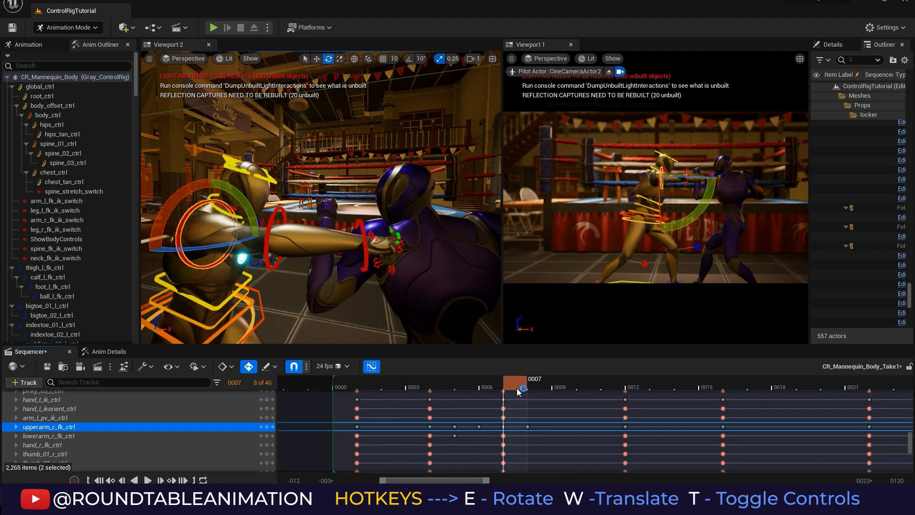
# - At frame 14, rotate and key the gray fighter's upperarm_l_fk_ctrl so the left upper arm reaches toward the blue fighter
pyautogui.moveTo(385, 269); pyautogui.dragTo(384, 269, button='right')
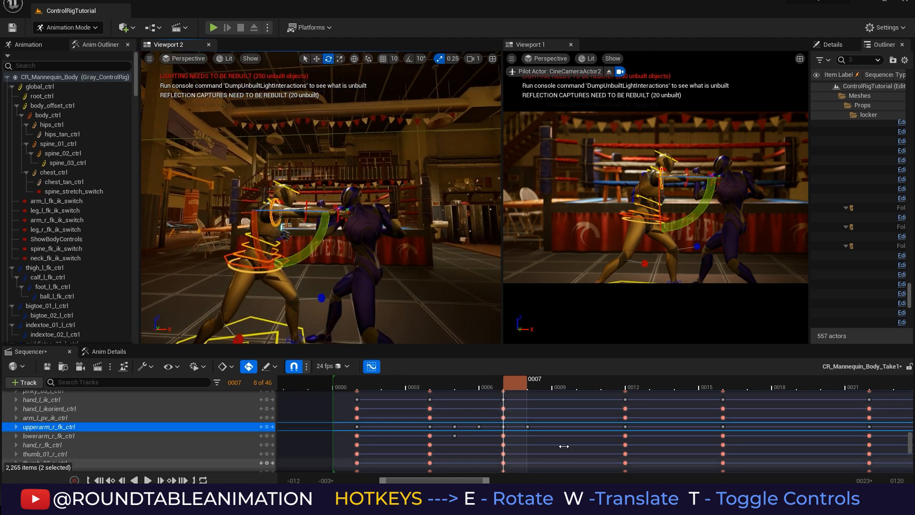
pyautogui.moveTo(379, 286); pyautogui.dragTo(368, 311, button='middle')
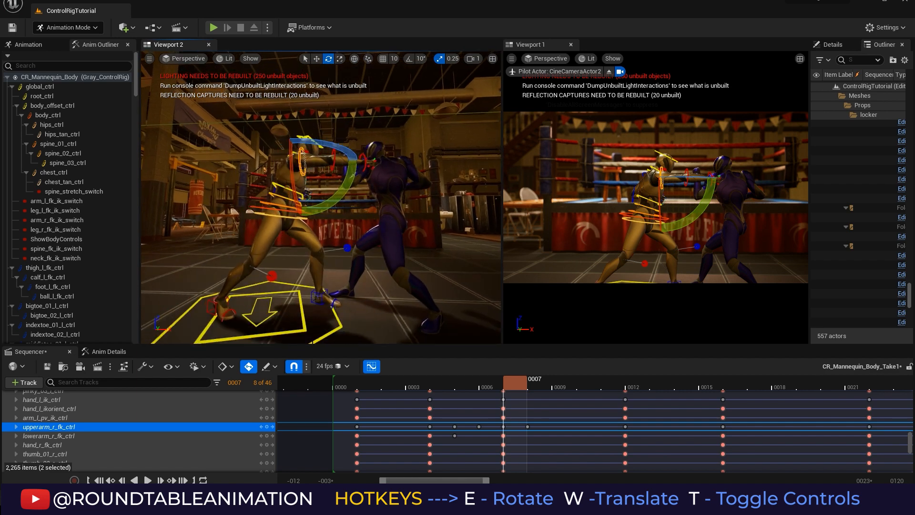
pyautogui.moveTo(344, 272)
pyautogui.keyDown('alt'); pyautogui.mouseDown()
pyautogui.moveTo(347, 320)
pyautogui.moveTo(349, 271)
pyautogui.mouseUp(); pyautogui.keyUp('alt')
pyautogui.scroll(4, 383, 214)
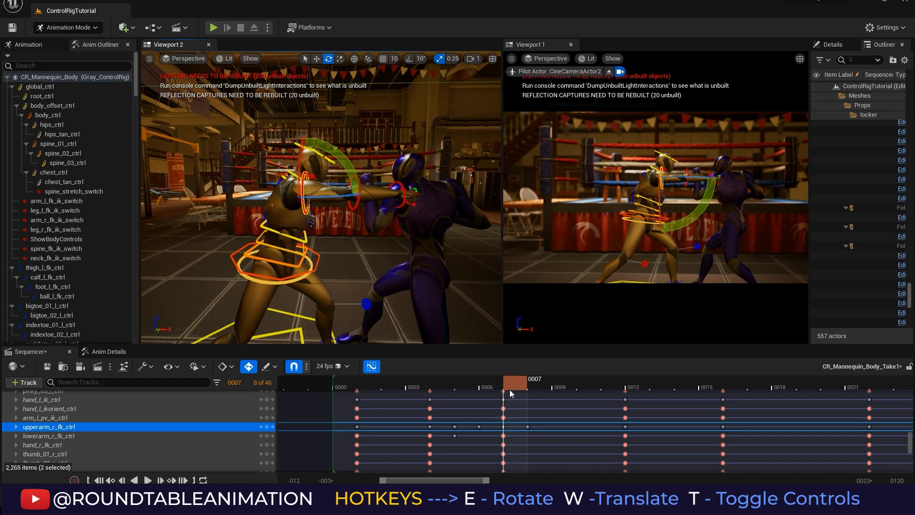
pyautogui.moveTo(356, 387); pyautogui.dragTo(678, 379)
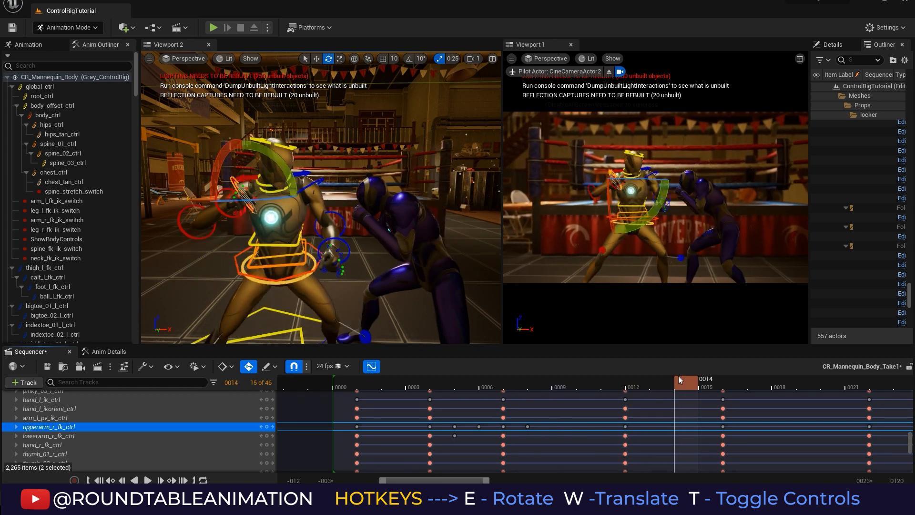
pyautogui.click(324, 179)
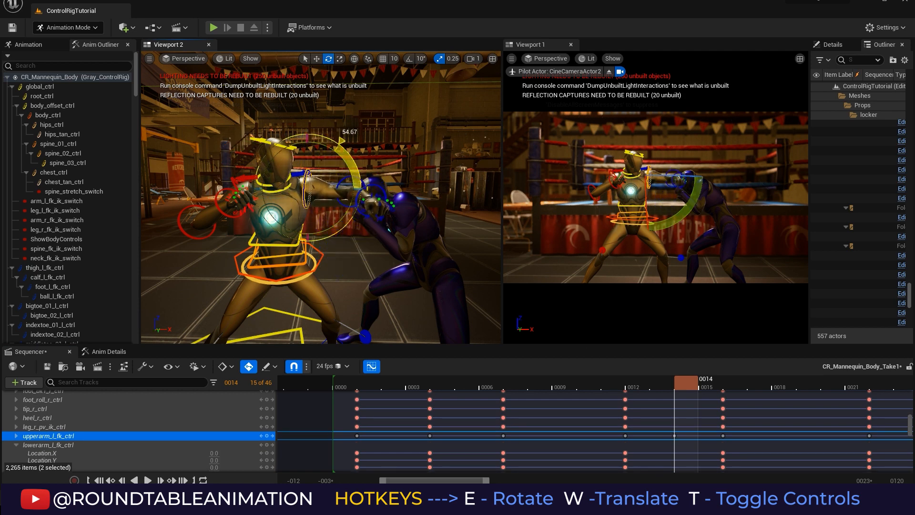
pyautogui.keyDown('alt'); pyautogui.moveTo(415, 213); pyautogui.dragTo(257, 286); pyautogui.keyUp('alt')
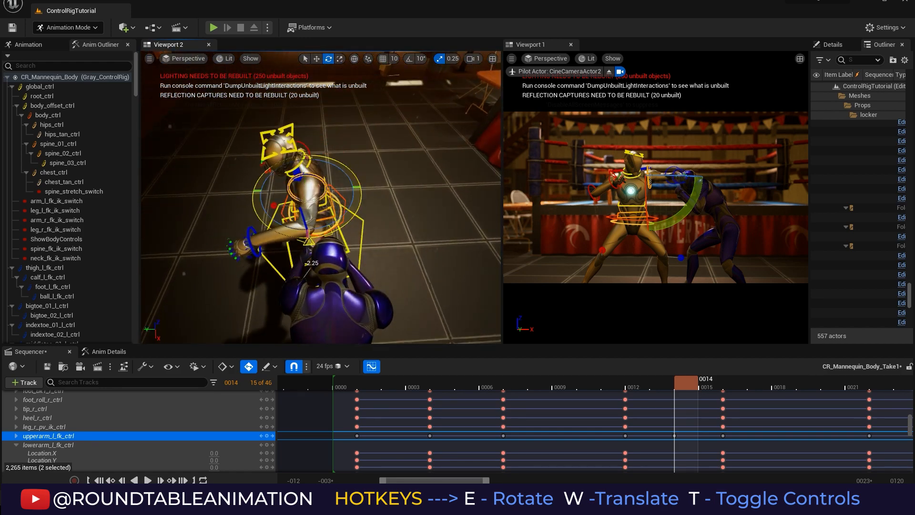
pyautogui.keyDown('alt'); pyautogui.moveTo(254, 249); pyautogui.dragTo(365, 154); pyautogui.keyUp('alt')
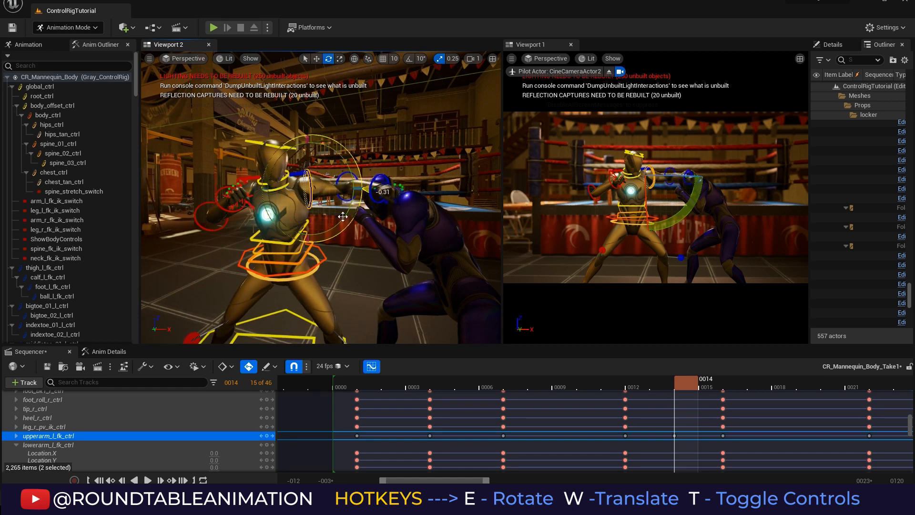
pyautogui.keyDown('alt'); pyautogui.moveTo(415, 240); pyautogui.dragTo(362, 276); pyautogui.keyUp('alt')
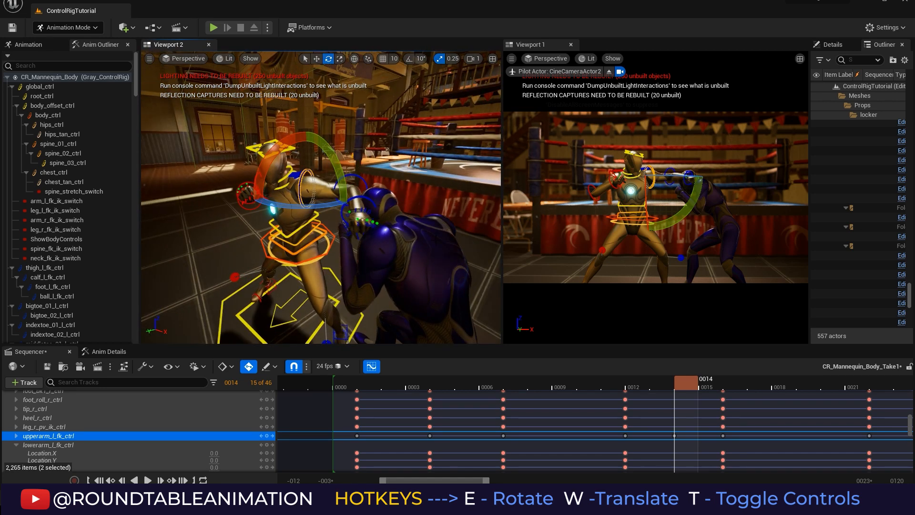
# - At frame 14, rotate and key the gray fighter's lowerarm_l_fk_ctrl so the left forearm swings outward past the blue fighter
pyautogui.click(365, 164)
pyautogui.keyDown('alt'); pyautogui.moveTo(365, 165); pyautogui.dragTo(312, 182); pyautogui.keyUp('alt')
pyautogui.click(345, 206)
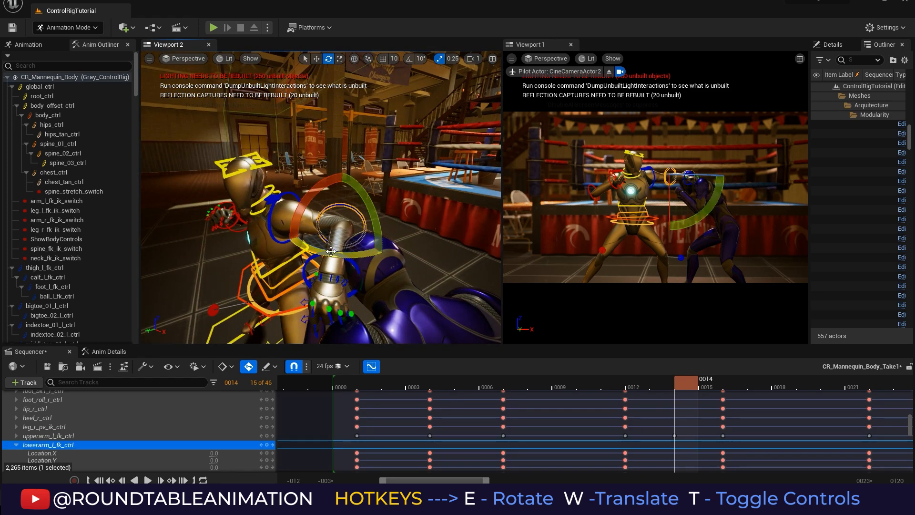
pyautogui.moveTo(331, 251); pyautogui.dragTo(410, 245)
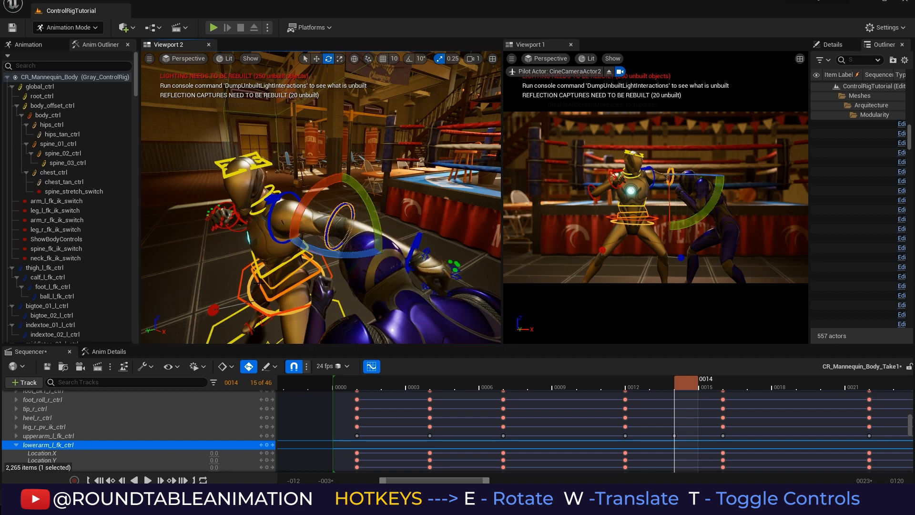
pyautogui.keyDown('alt'); pyautogui.moveTo(258, 285); pyautogui.dragTo(315, 251); pyautogui.keyUp('alt')
# - At frame 15, raise and key the gray fighter's upperarm_l_fk_ctrl, and check the left swing through to frame 17
pyautogui.moveTo(414, 386); pyautogui.dragTo(711, 390)
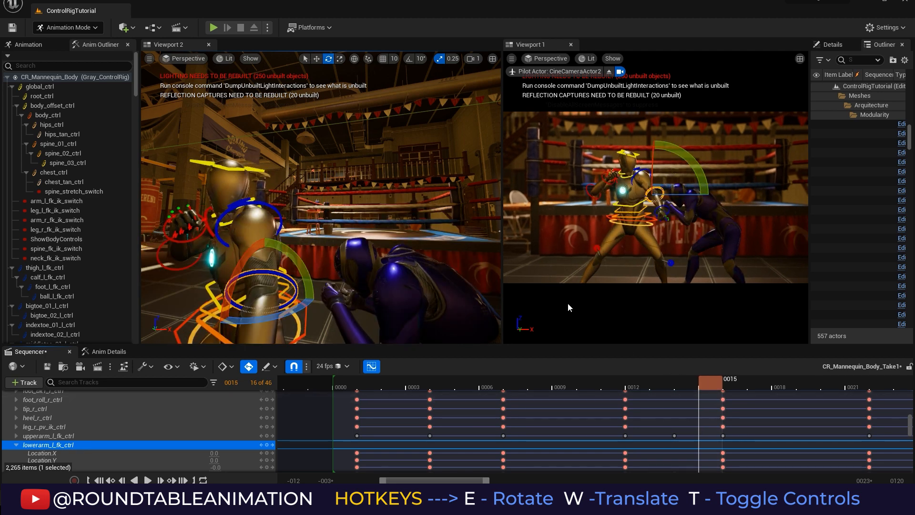
pyautogui.moveTo(326, 242); pyautogui.dragTo(326, 241, button='right')
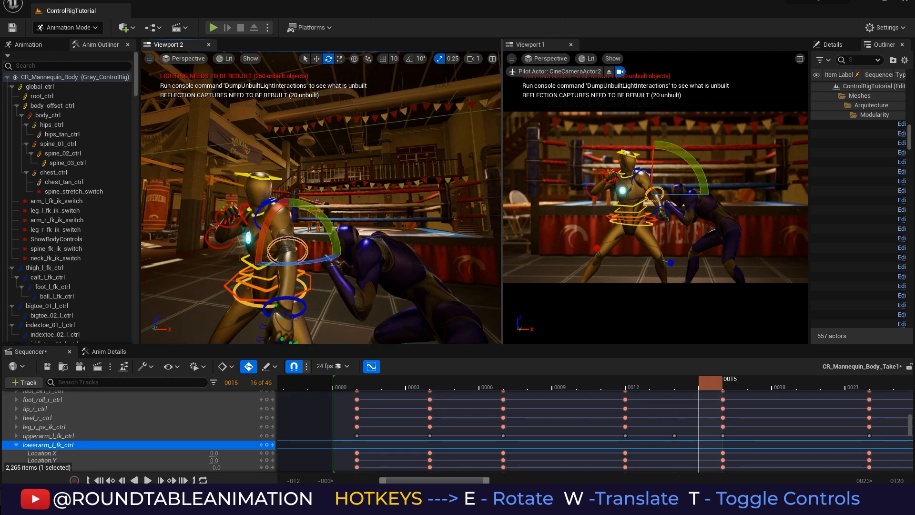
pyautogui.click(295, 205)
pyautogui.click(292, 205)
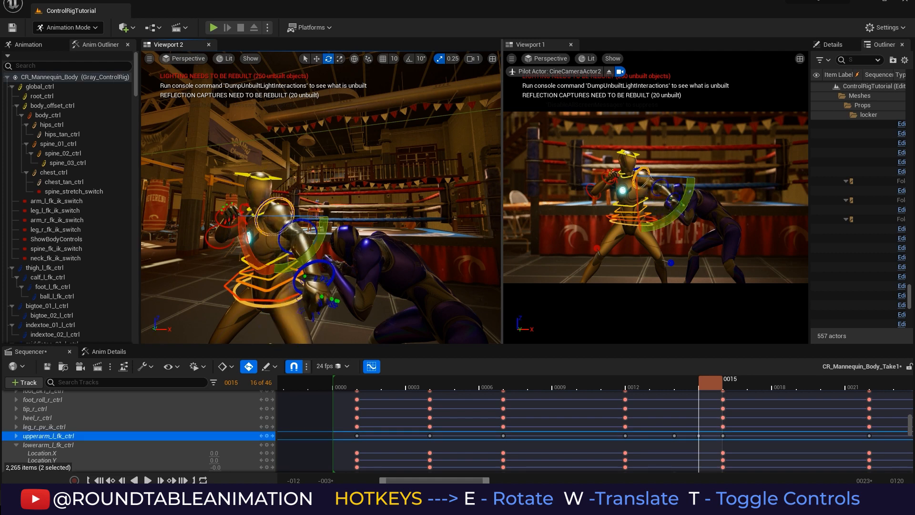
pyautogui.click(326, 292)
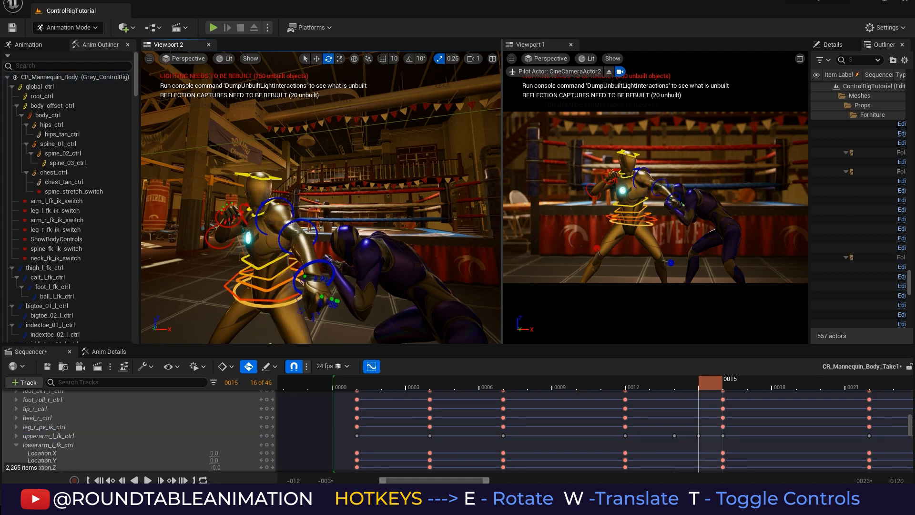
pyautogui.click(291, 207)
pyautogui.moveTo(328, 218); pyautogui.dragTo(326, 204)
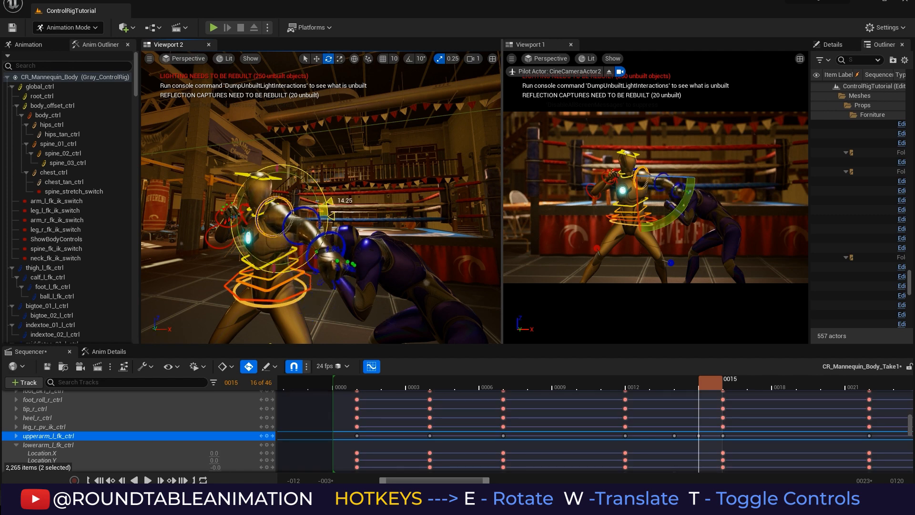
pyautogui.click(577, 381)
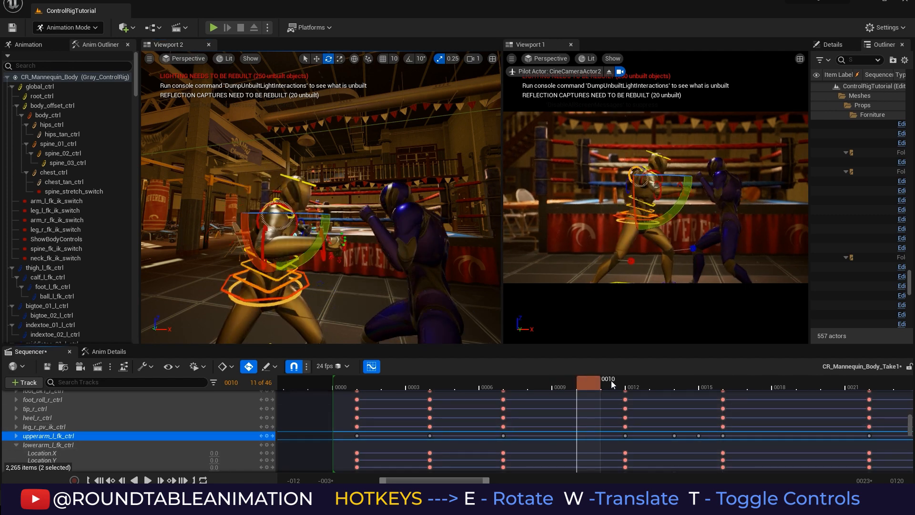
pyautogui.moveTo(611, 380); pyautogui.dragTo(759, 381)
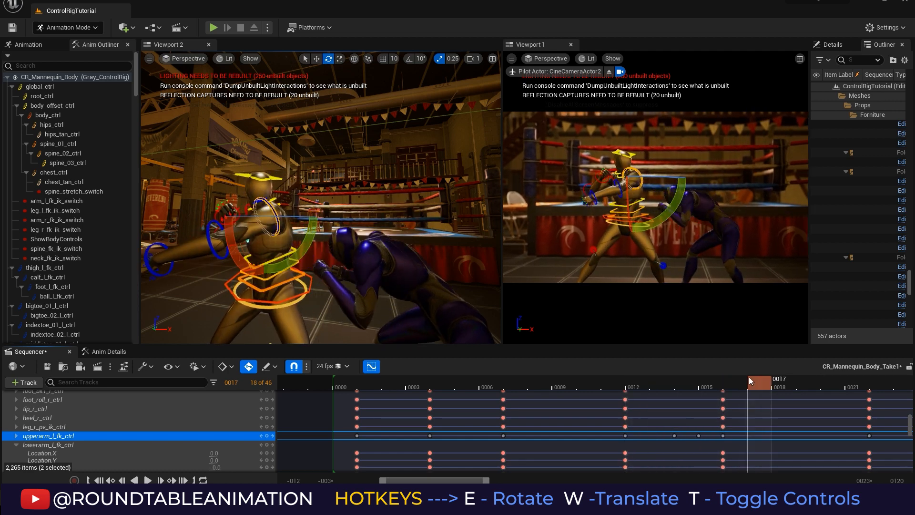
# - Offset the gray fighter's frame 16 left arm keys by moving lowerarm_l_fk_ctrl's to frame 17 and hand_l_fk_ctrl's to frame 18
pyautogui.click(17, 445)
pyautogui.click(224, 258)
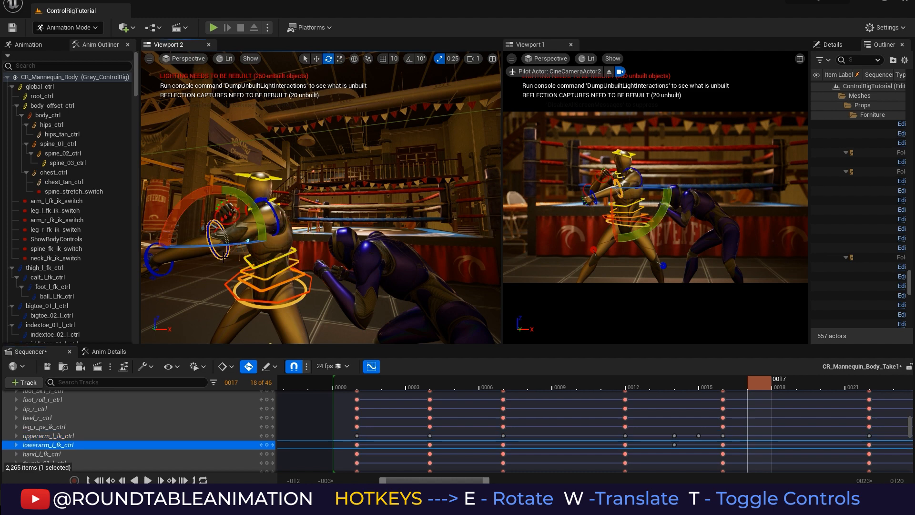
pyautogui.click(724, 436)
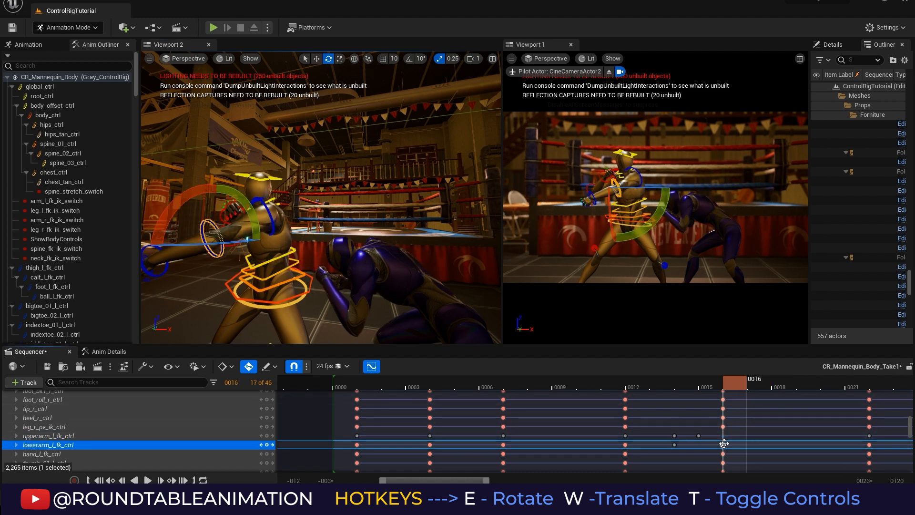
pyautogui.moveTo(743, 444); pyautogui.dragTo(773, 453)
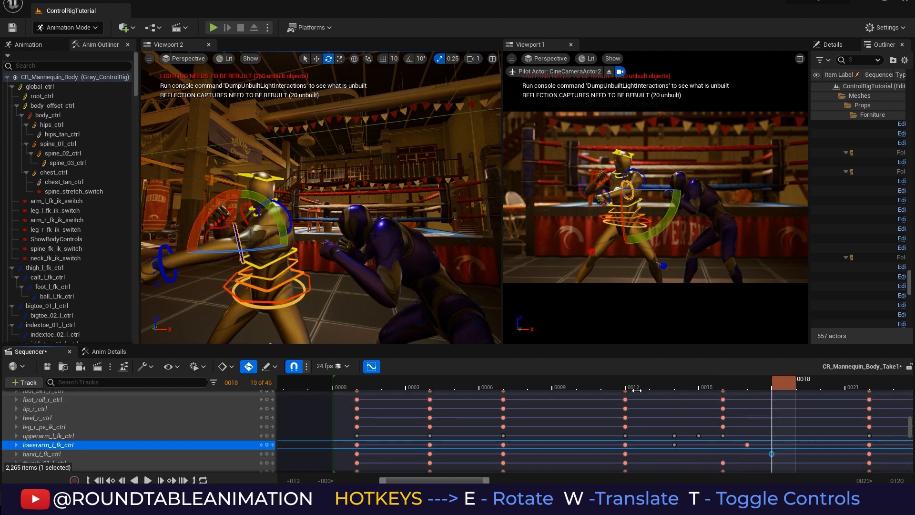
# - Move the gray fighter's lowerarm_l_fk_ctrl key from frame 12 to frame 13 so the forearm lags behind the upper arm
pyautogui.moveTo(670, 384)
pyautogui.mouseDown()
pyautogui.moveTo(856, 384)
pyautogui.moveTo(491, 400)
pyautogui.moveTo(664, 396)
pyautogui.mouseUp()
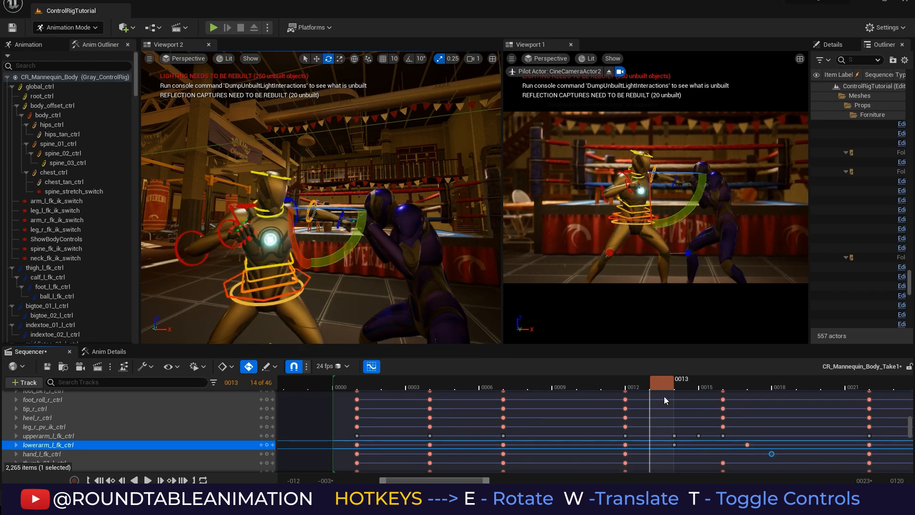
pyautogui.keyDown('alt'); pyautogui.moveTo(366, 185); pyautogui.dragTo(314, 248); pyautogui.keyUp('alt')
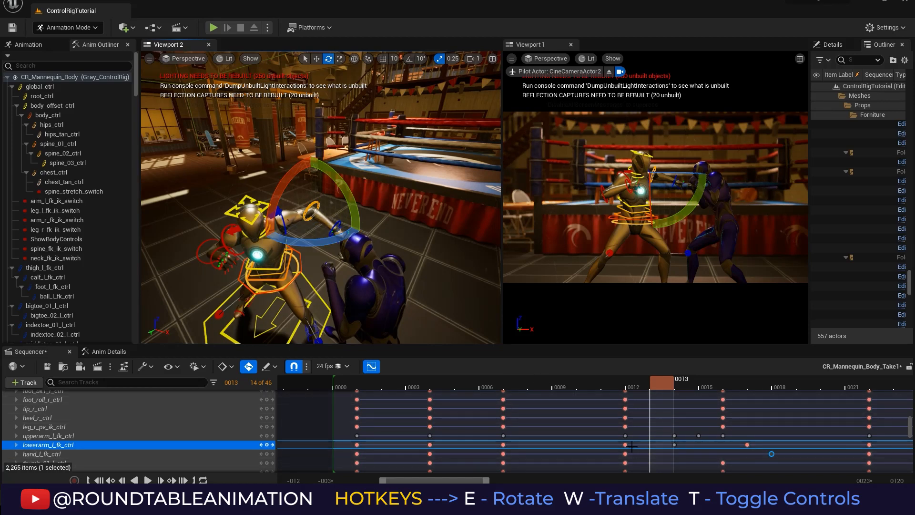
pyautogui.click(626, 444)
pyautogui.moveTo(651, 445); pyautogui.dragTo(649, 444)
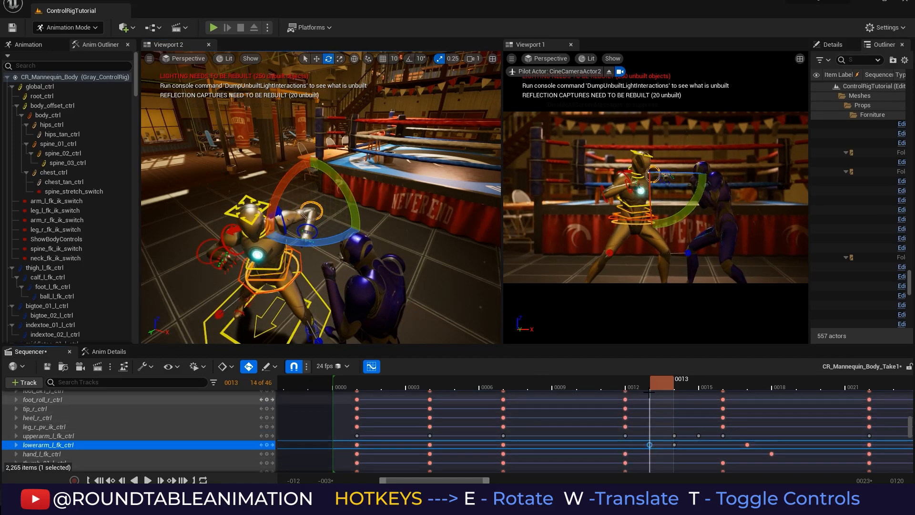
# - Undo the forearm key move, then rotate and key the gray fighter's lowerarm_l_fk_ctrl outward at frame 13 and check the swing
pyautogui.click(654, 390)
pyautogui.hotkey('ctrl', 'z')
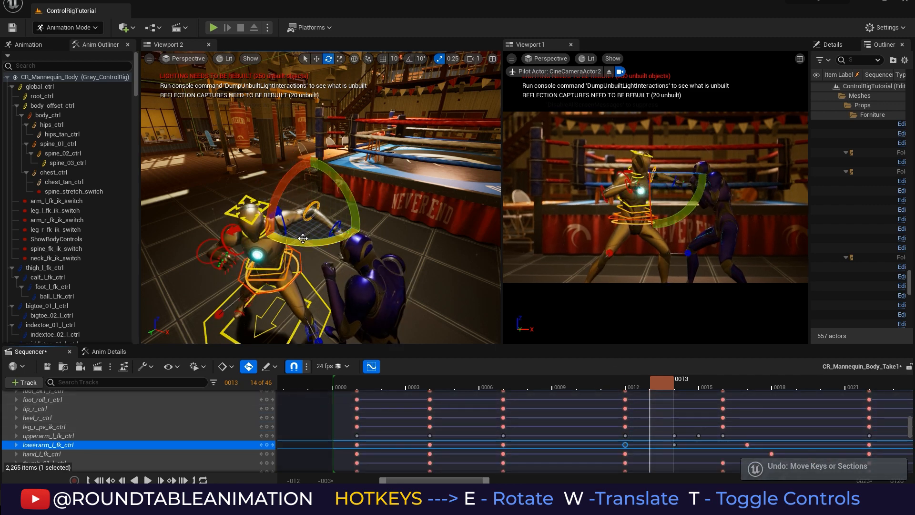
pyautogui.moveTo(302, 238); pyautogui.dragTo(334, 237)
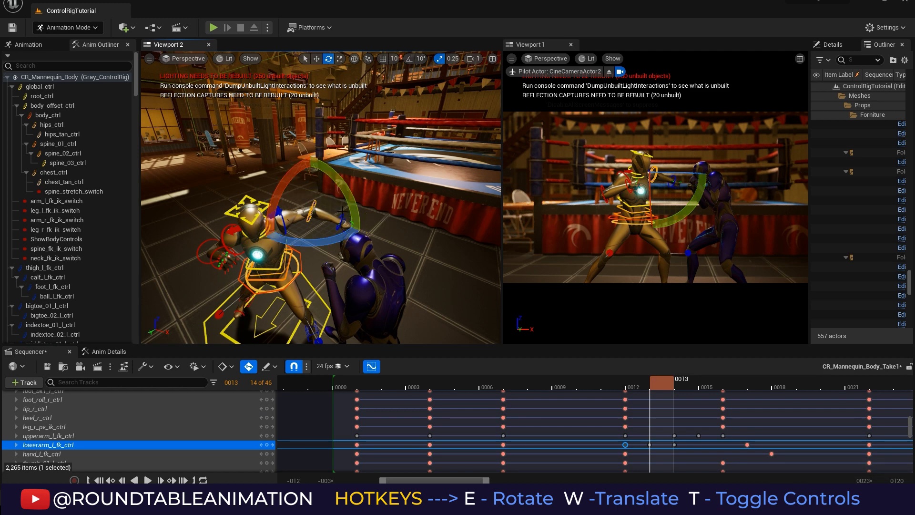
pyautogui.moveTo(351, 197); pyautogui.dragTo(357, 222)
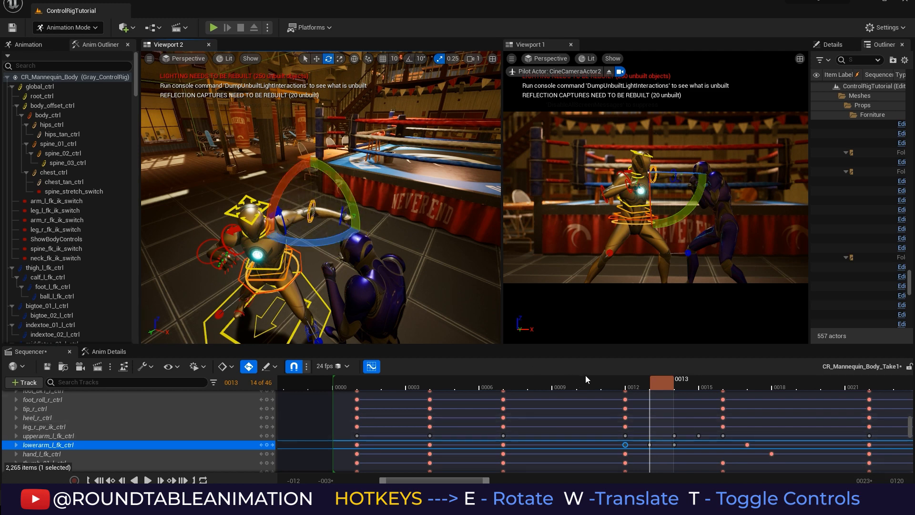
pyautogui.moveTo(519, 382); pyautogui.dragTo(723, 397)
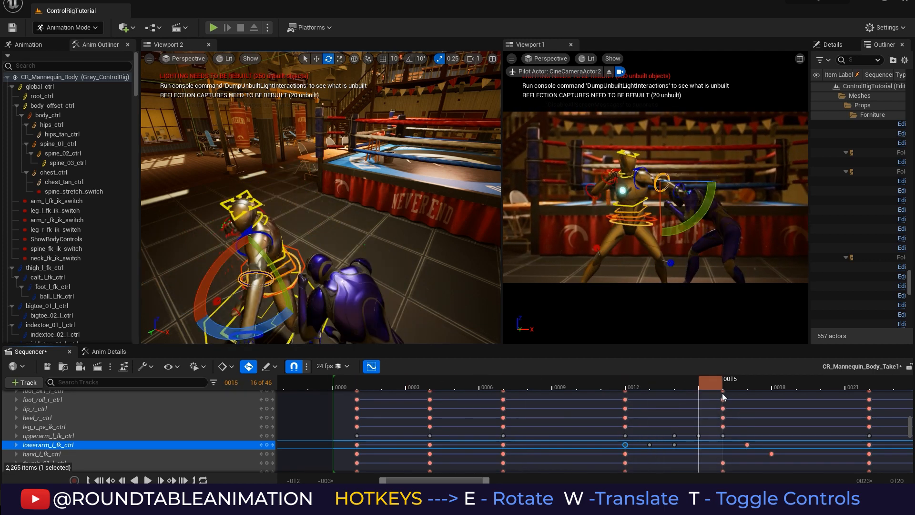
# - Play the animation from frame 1, then scrub back through to frame 10 to review the gray fighter's punches
pyautogui.click(357, 389)
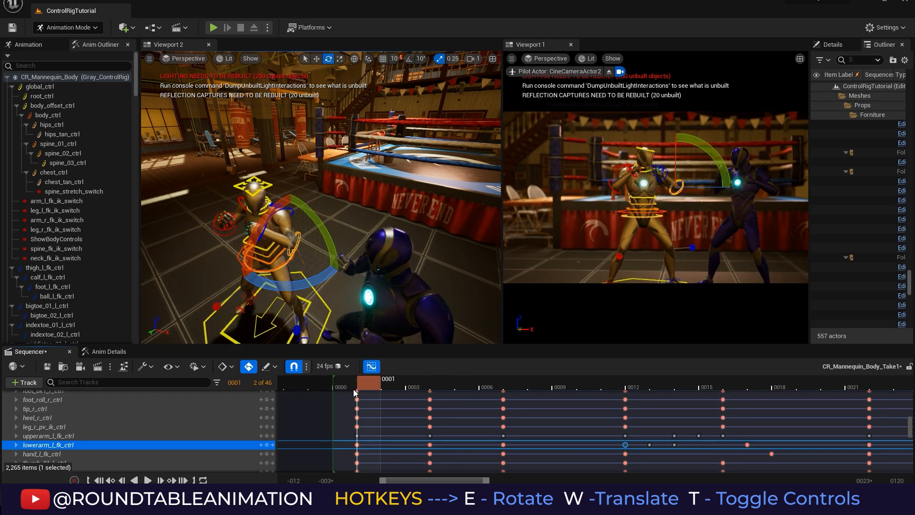
pyautogui.click(147, 480)
pyautogui.click(147, 480)
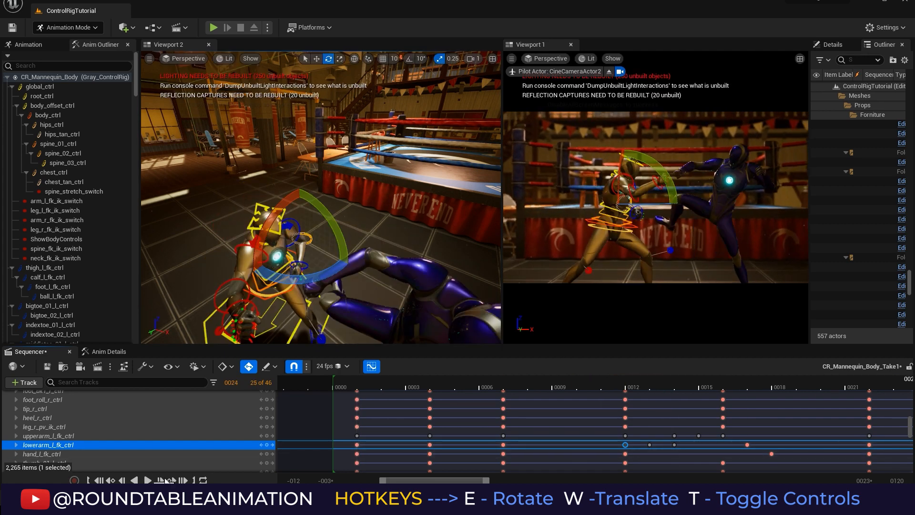
pyautogui.click(388, 382)
pyautogui.moveTo(387, 382); pyautogui.dragTo(583, 360)
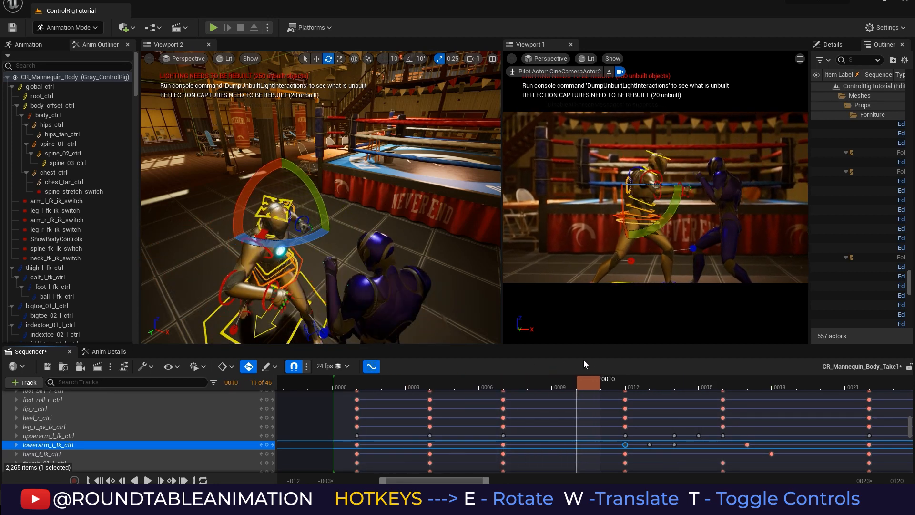
# - At frame 10, rotate and key the gray fighter's body_ctrl about 12 degrees around its vertical axis, and check the motion through frame 12
pyautogui.click(614, 215)
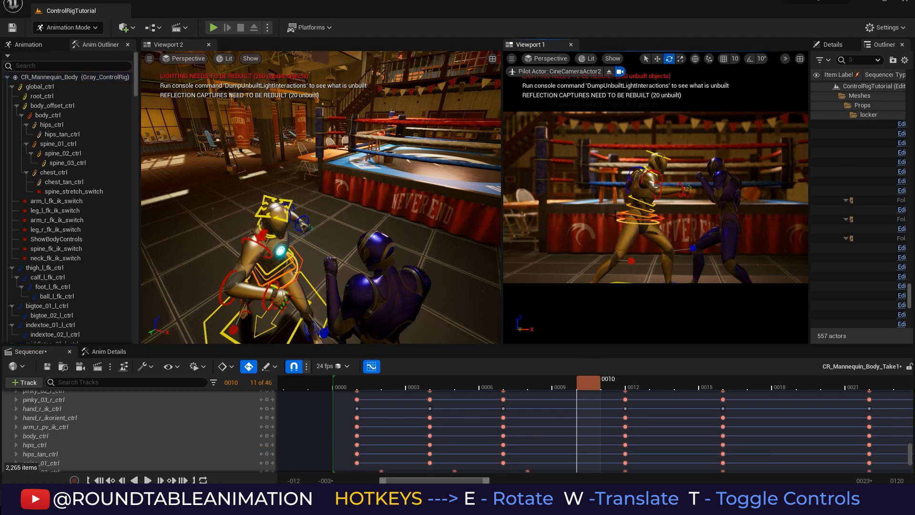
pyautogui.click(616, 217)
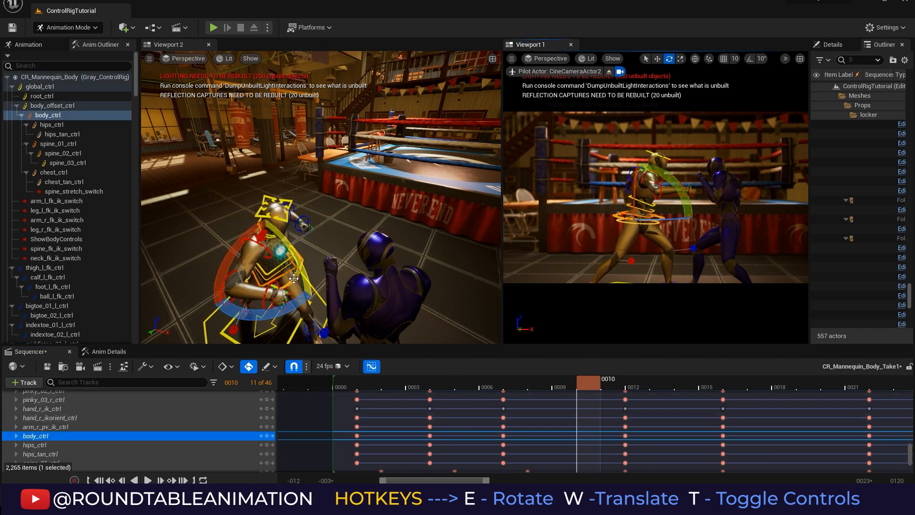
pyautogui.keyDown('alt'); pyautogui.moveTo(393, 336); pyautogui.dragTo(460, 282); pyautogui.keyUp('alt')
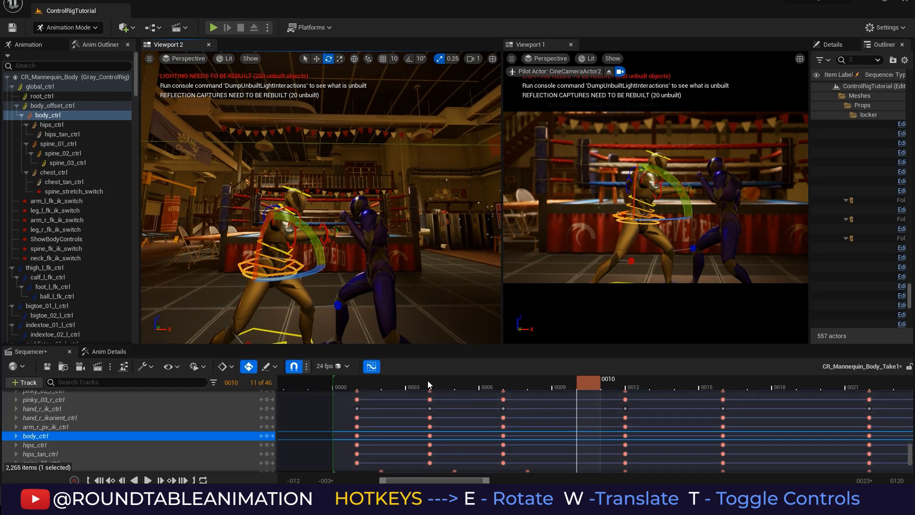
pyautogui.moveTo(427, 381); pyautogui.dragTo(592, 380)
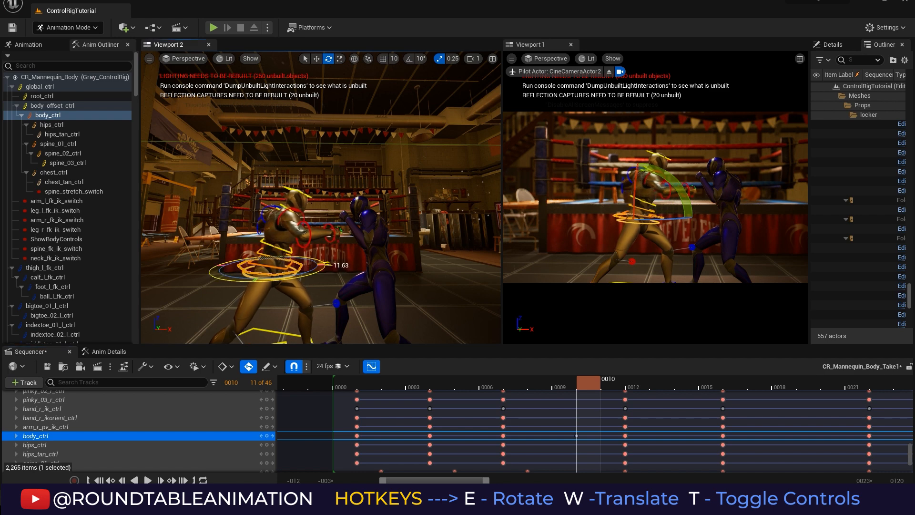
pyautogui.moveTo(507, 387); pyautogui.dragTo(635, 373)
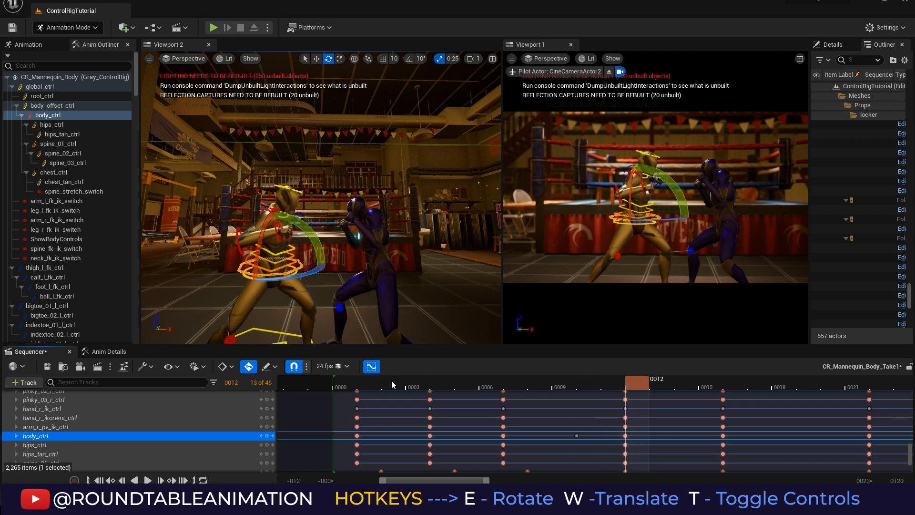
# - Replay the fight from frame 1 and scrub to frame 16 to examine how the gray fighter's body follows the punches
pyautogui.click(146, 480)
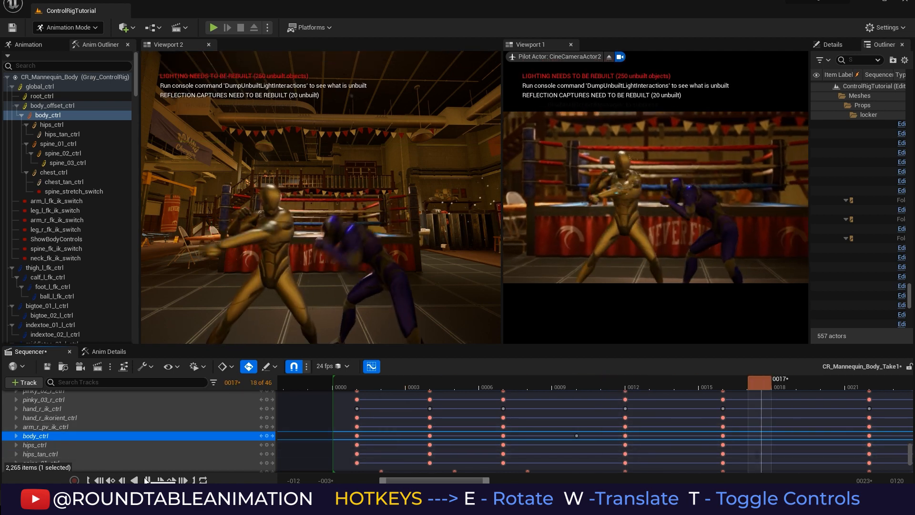
pyautogui.click(490, 382)
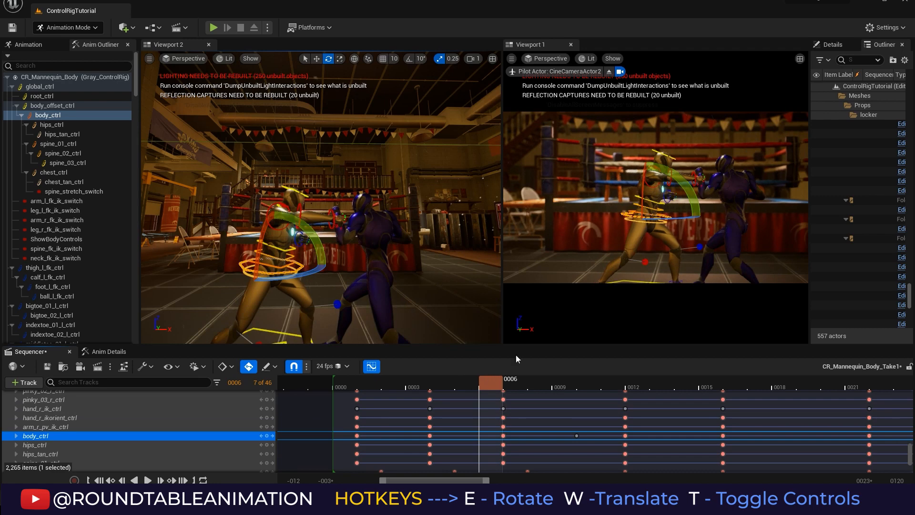
pyautogui.click(535, 312)
pyautogui.click(359, 387)
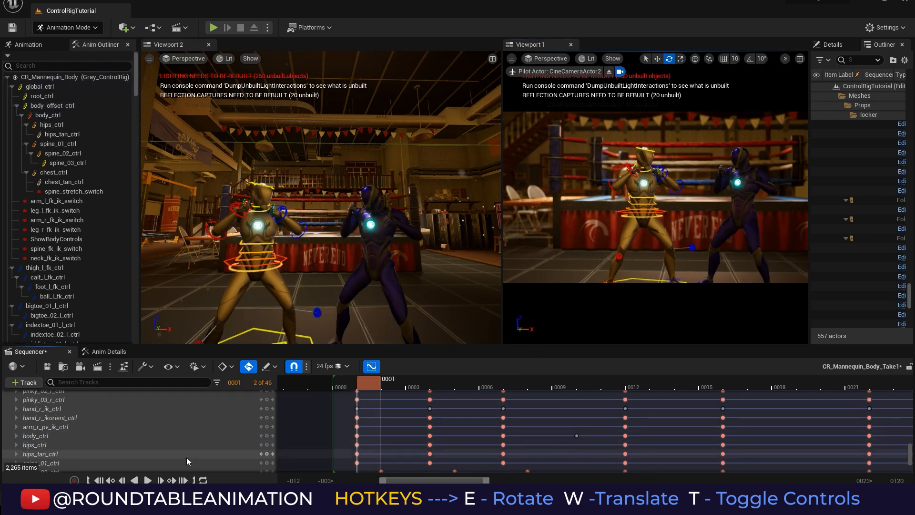
pyautogui.click(147, 480)
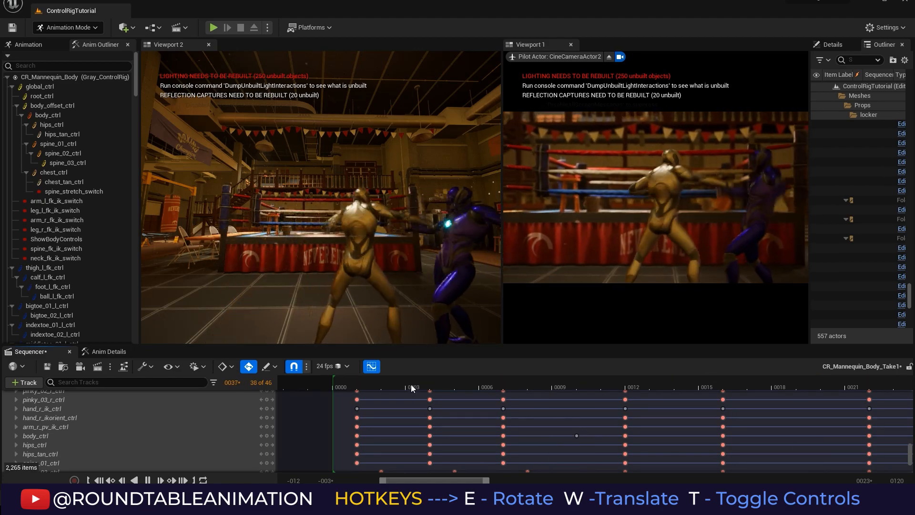
pyautogui.moveTo(443, 384); pyautogui.dragTo(730, 377)
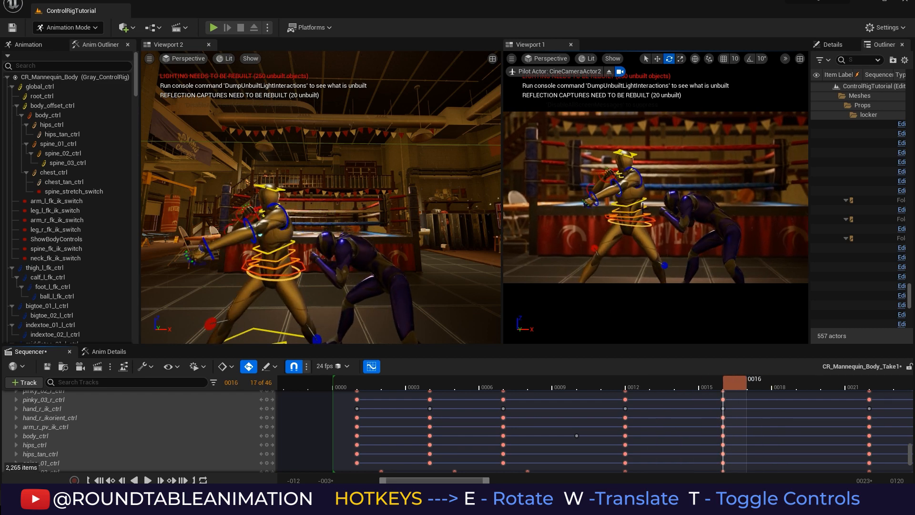
# - Offset the gray fighter's spine_02_ctrl keys by one frame, from frames 12 and 16 to frames 13 and 17
pyautogui.click(644, 213)
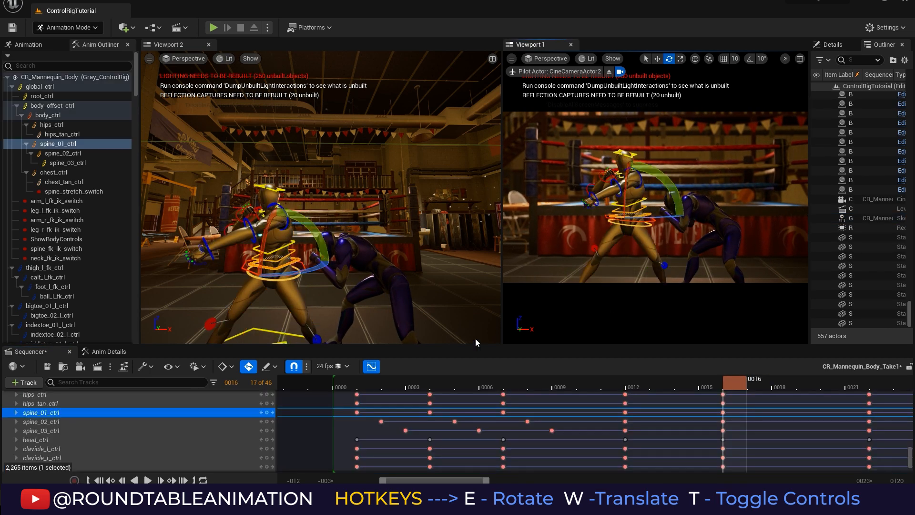
pyautogui.click(72, 422)
pyautogui.keyDown('shift'); pyautogui.click(71, 430); pyautogui.keyUp('shift')
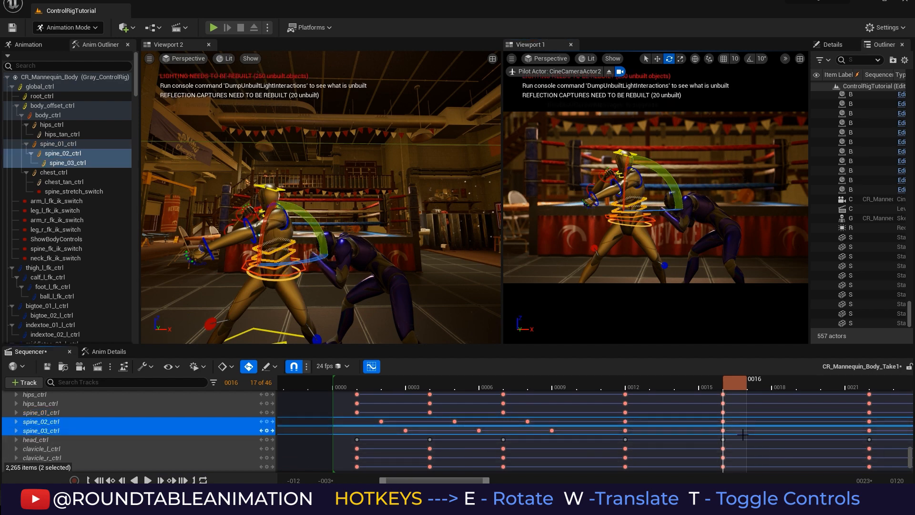
pyautogui.moveTo(744, 438); pyautogui.dragTo(631, 425)
pyautogui.hotkey('ctrl', 'z')
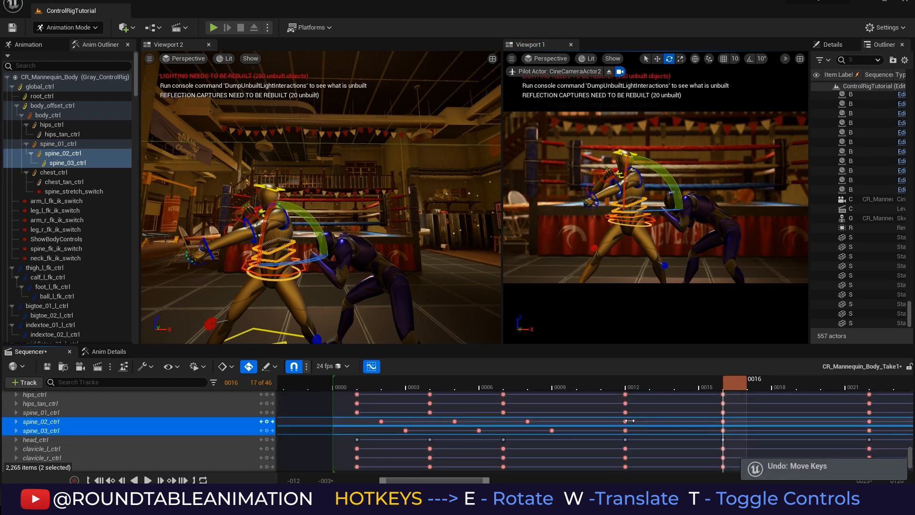
pyautogui.click(625, 422)
pyautogui.click(722, 422)
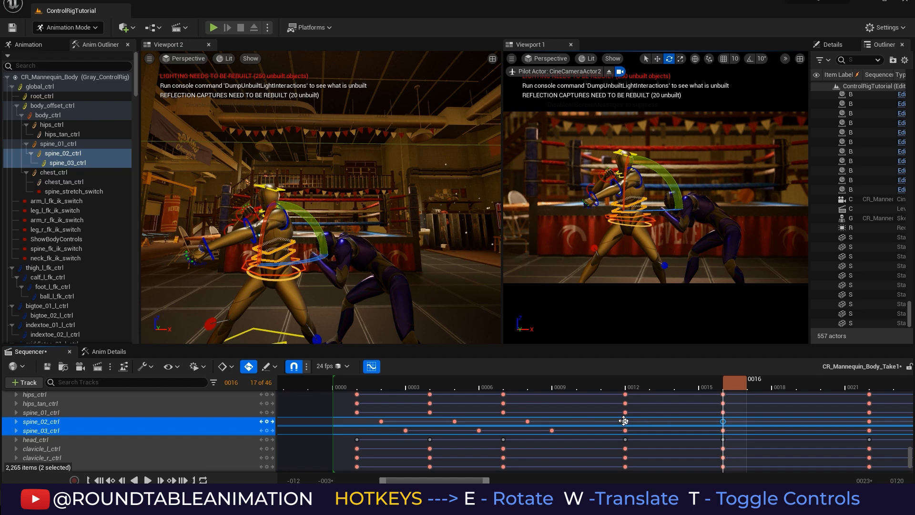
pyautogui.click(624, 422)
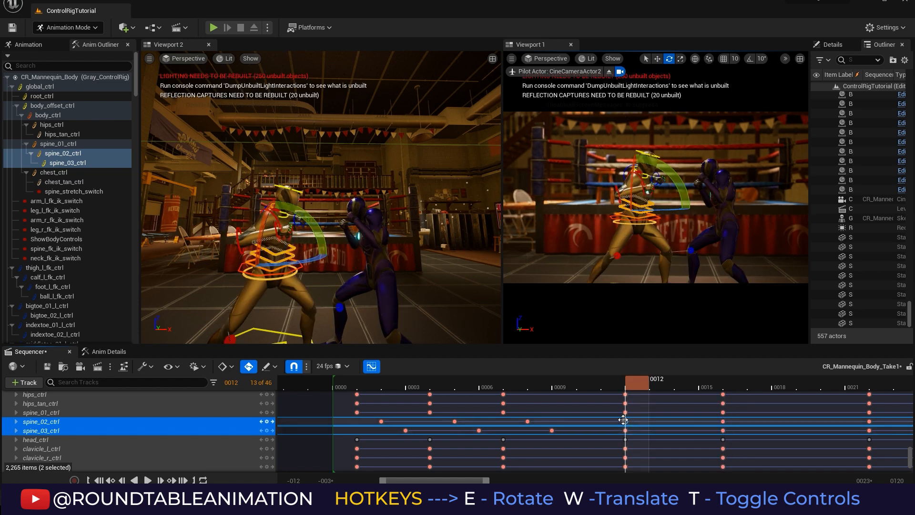
pyautogui.click(722, 421)
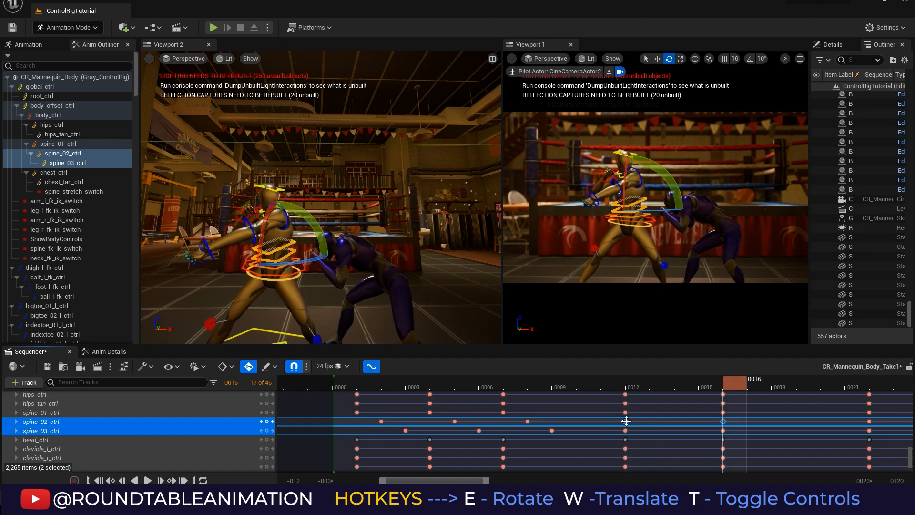
pyautogui.moveTo(626, 421); pyautogui.dragTo(635, 421)
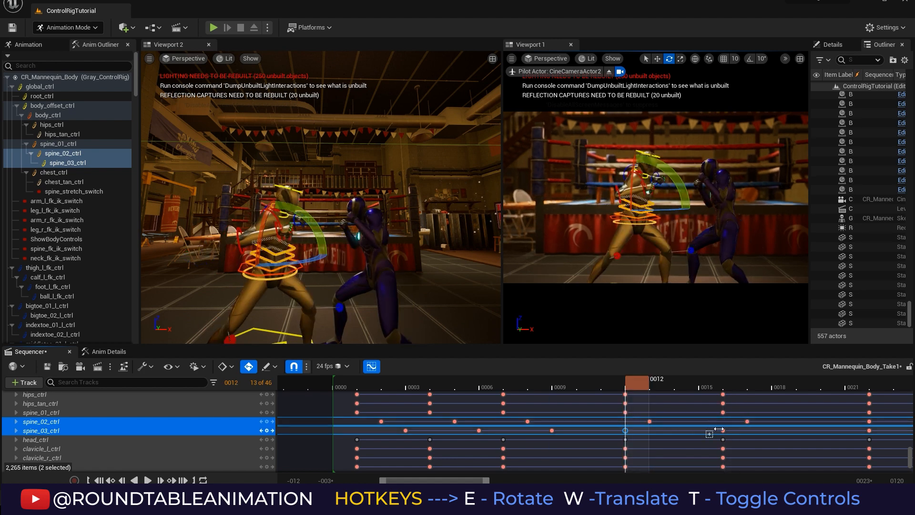
# - Move the gray fighter's spine_03_ctrl keys from frames 12 and 16 to frames 14 and 18, and check the overlap
pyautogui.click(723, 430)
pyautogui.click(626, 430)
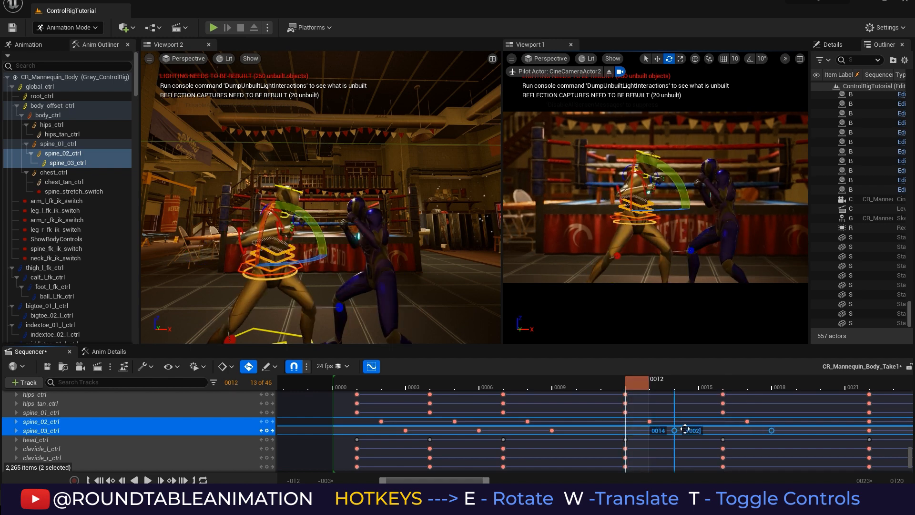
pyautogui.moveTo(685, 429); pyautogui.dragTo(685, 430)
pyautogui.moveTo(519, 383); pyautogui.dragTo(724, 394)
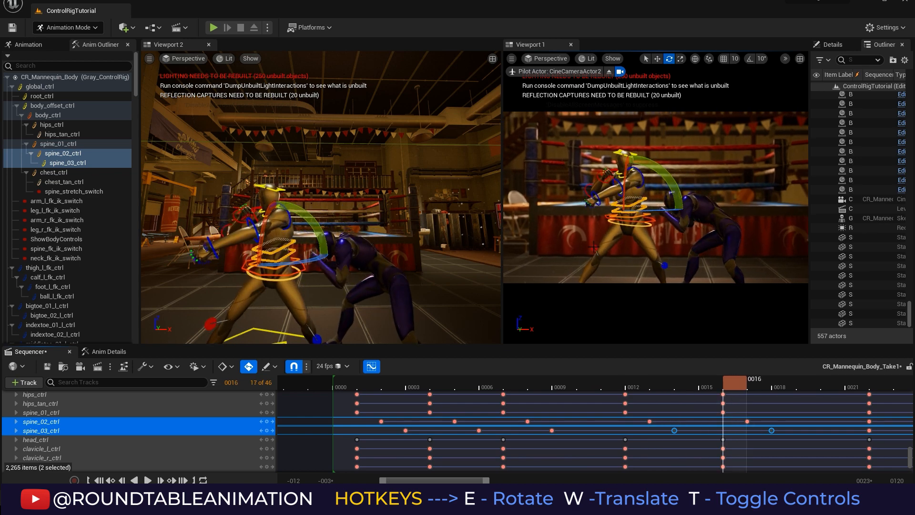
# - Shift the gray fighter's leg_r_pv_ik_ctrl keys at frames 4, 7, 12 and 16 one frame later so the right knee lags
pyautogui.click(594, 248)
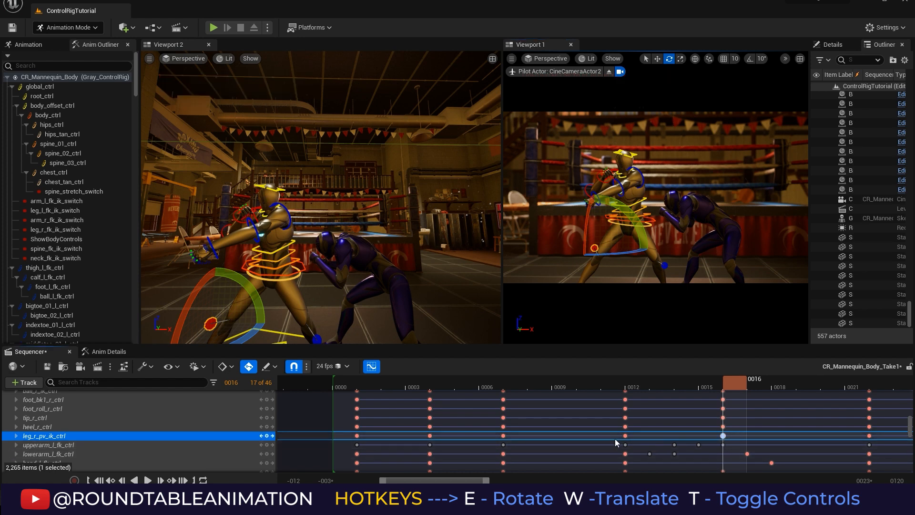
pyautogui.moveTo(614, 439); pyautogui.dragTo(591, 439)
pyautogui.moveTo(385, 435); pyautogui.dragTo(437, 435)
pyautogui.hotkey('ctrl', 'z')
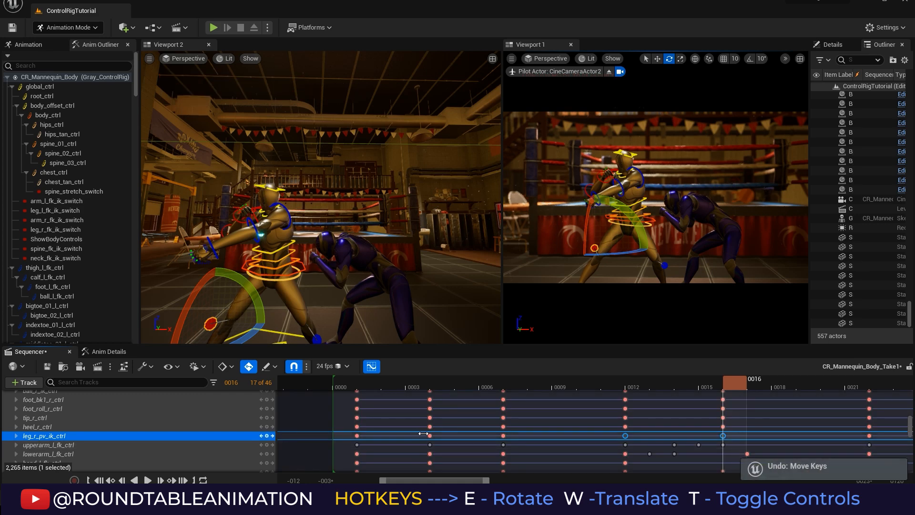
pyautogui.keyDown('shift'); pyautogui.click(429, 436); pyautogui.keyUp('shift')
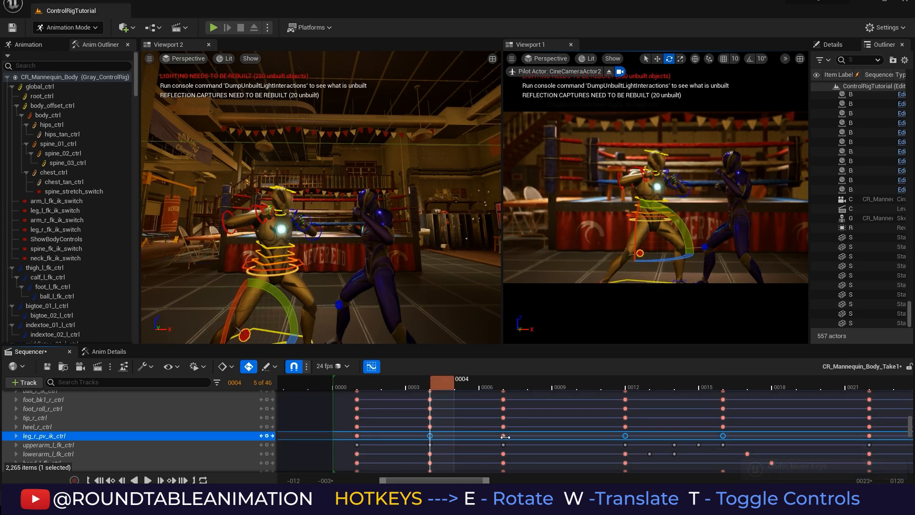
pyautogui.keyDown('shift'); pyautogui.click(504, 435); pyautogui.keyUp('shift')
pyautogui.moveTo(429, 436); pyautogui.dragTo(451, 435)
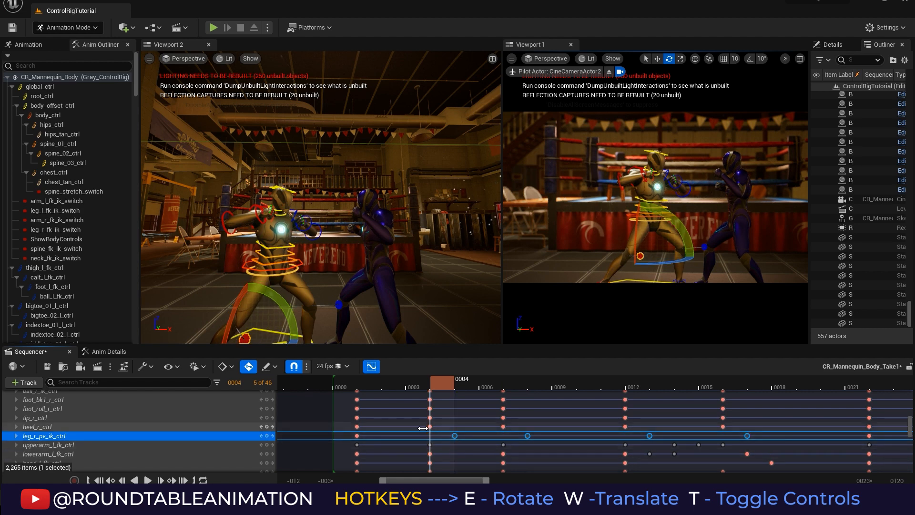
# - Shift the gray fighter's leg_l_pv_ik_ctrl keys at frames 4, 7, 12 and 16 one frame later, and return to frame 0
pyautogui.press('w')
pyautogui.click(705, 247)
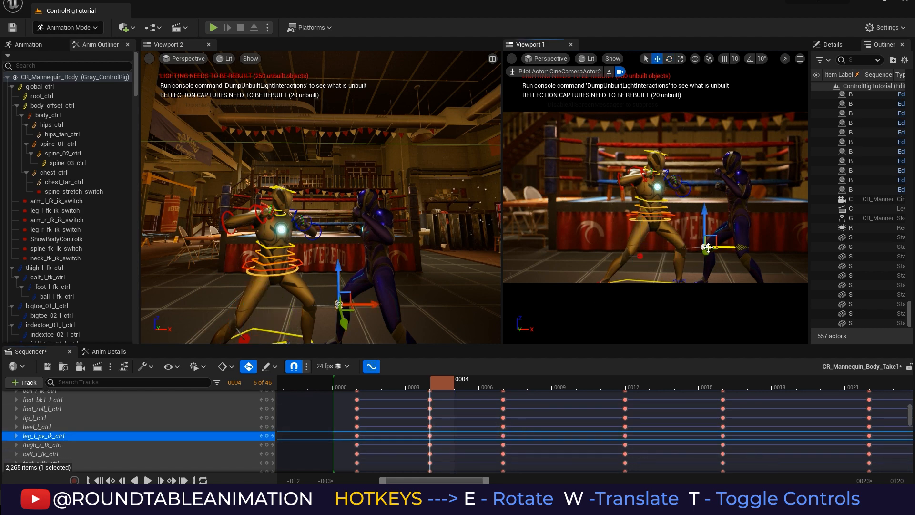
pyautogui.click(503, 435)
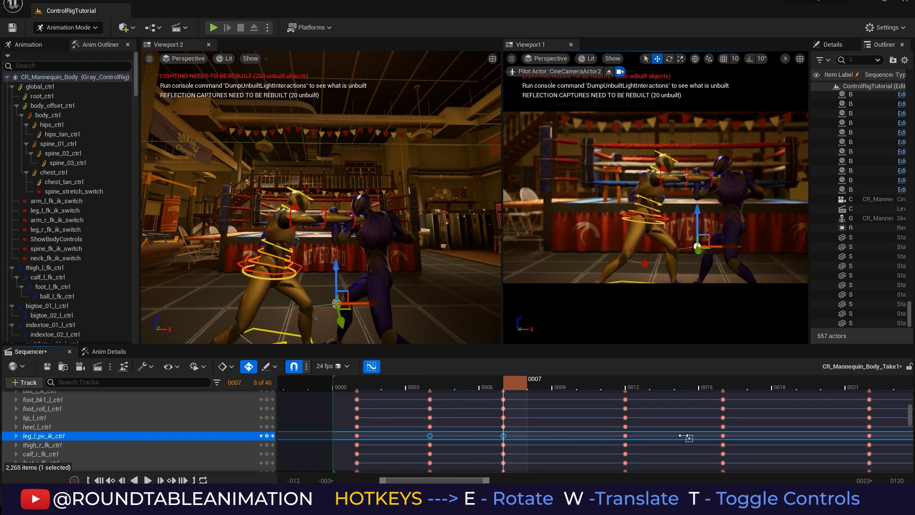
pyautogui.click(625, 436)
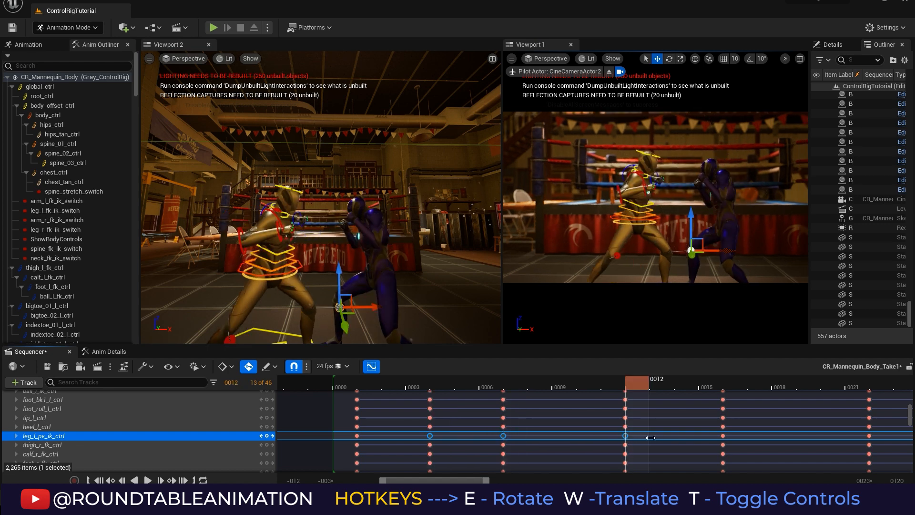
pyautogui.click(724, 436)
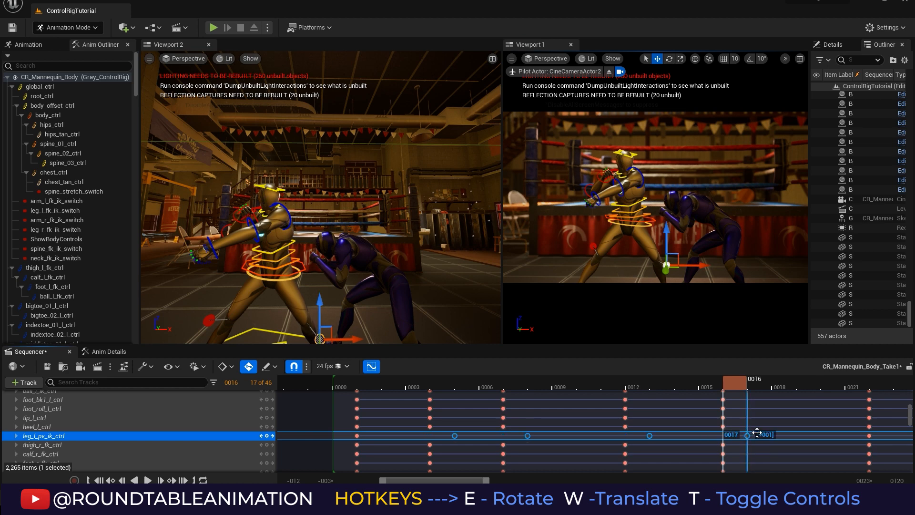
pyautogui.moveTo(770, 432)
pyautogui.mouseDown()
pyautogui.moveTo(779, 432)
pyautogui.moveTo(766, 432)
pyautogui.mouseUp()
pyautogui.press('Up')
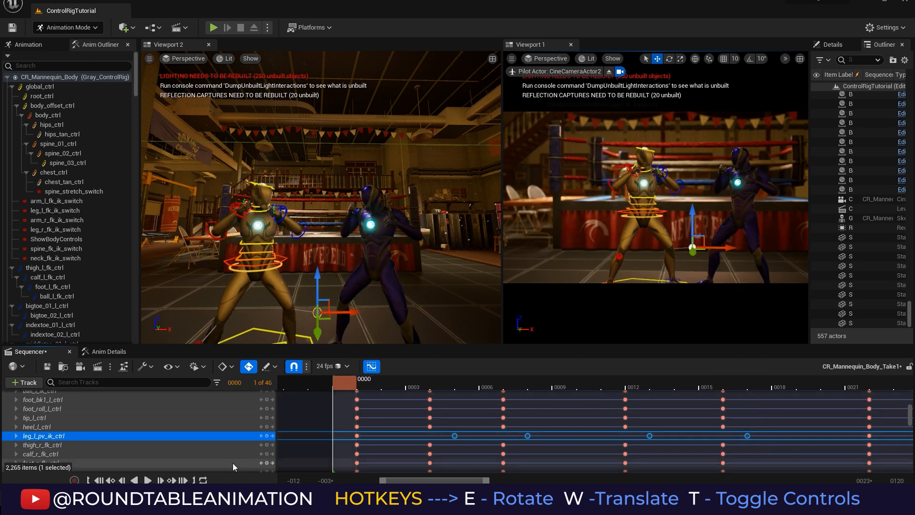
# - Play back the animation and scrub the poses up to frame 26 to review the motion between frames 22 and 26
pyautogui.click(148, 480)
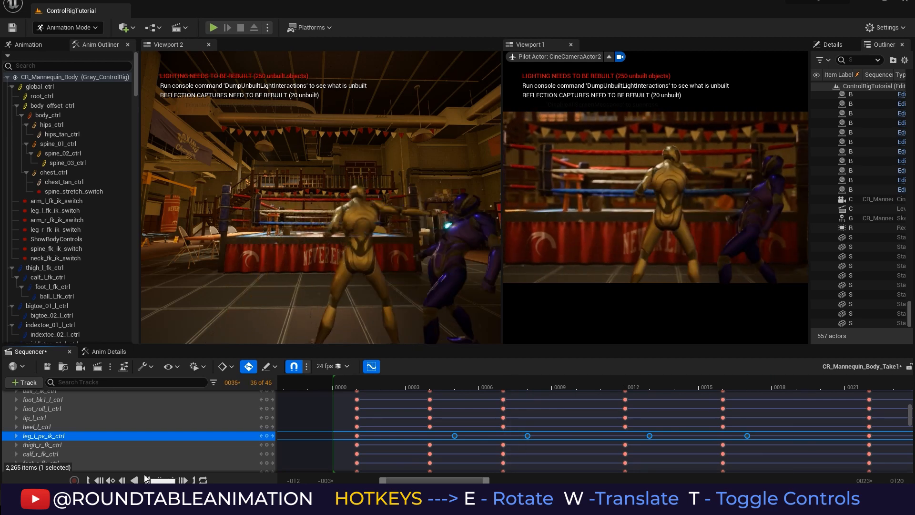
pyautogui.moveTo(541, 383); pyautogui.dragTo(867, 384)
pyautogui.moveTo(424, 482); pyautogui.dragTo(473, 483)
pyautogui.moveTo(369, 386); pyautogui.dragTo(648, 387)
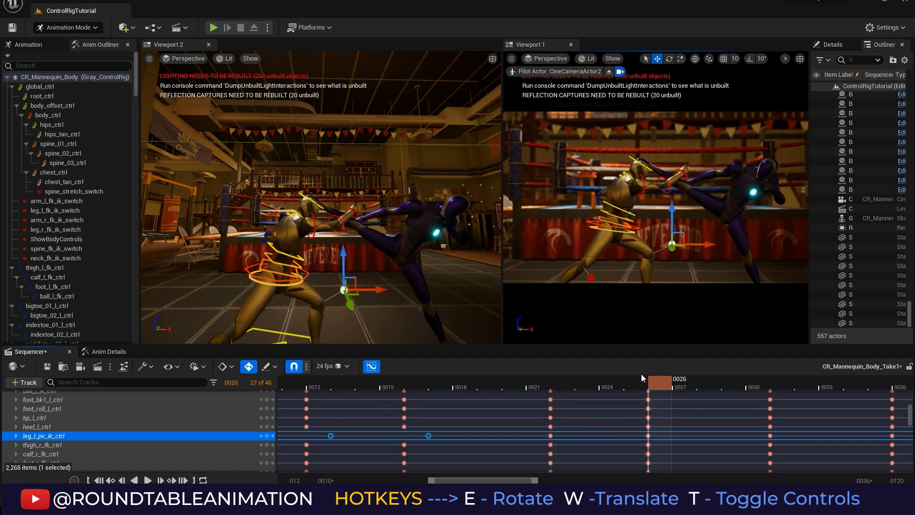
pyautogui.moveTo(516, 351); pyautogui.dragTo(519, 379)
pyautogui.click(344, 280)
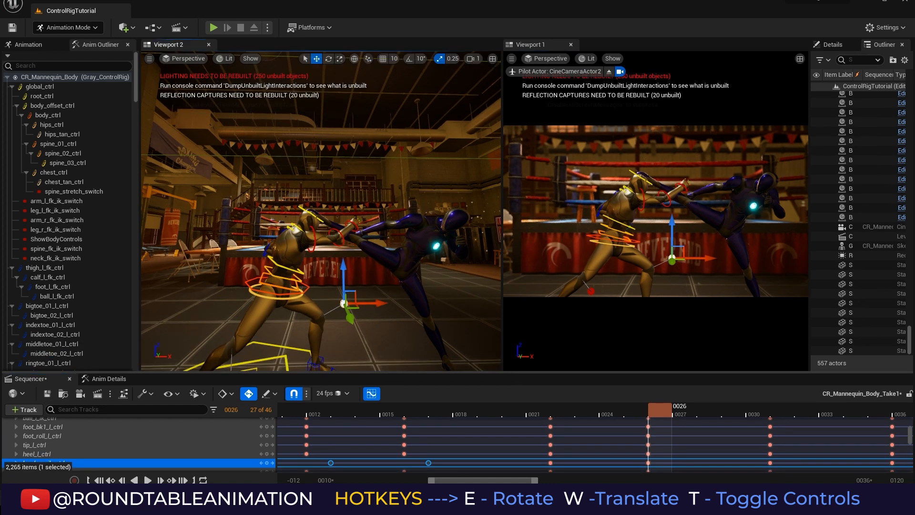
pyautogui.moveTo(474, 407); pyautogui.dragTo(563, 388)
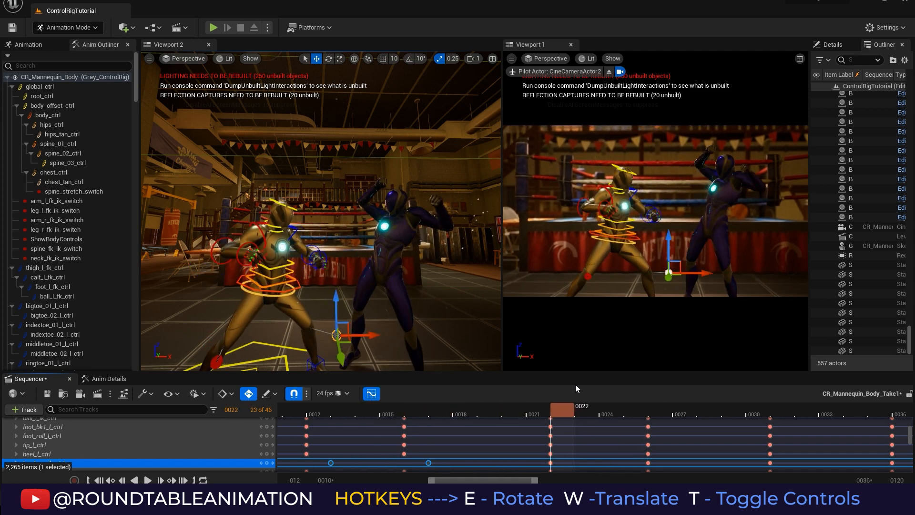
# - Key the gray fighter's head_ctrl at frame 23 with a slight rotation and delete its key at frame 22
pyautogui.click(288, 209)
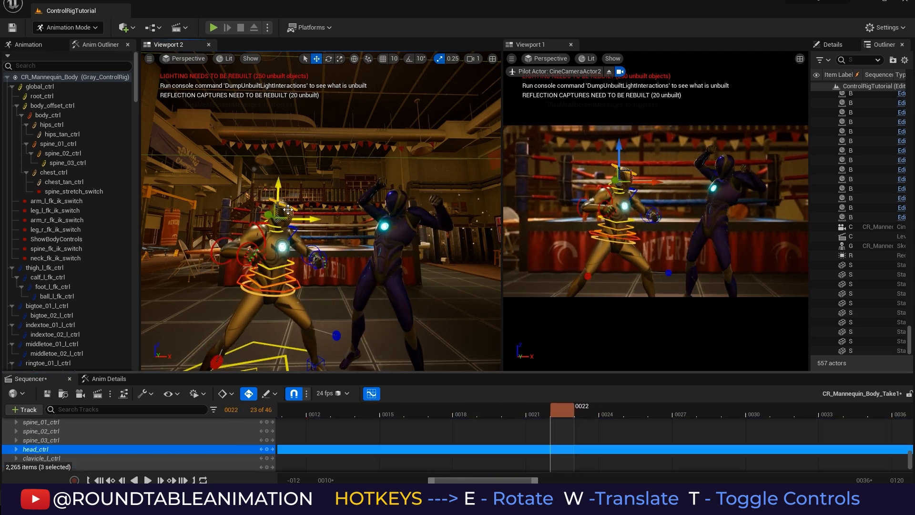
pyautogui.click(440, 414)
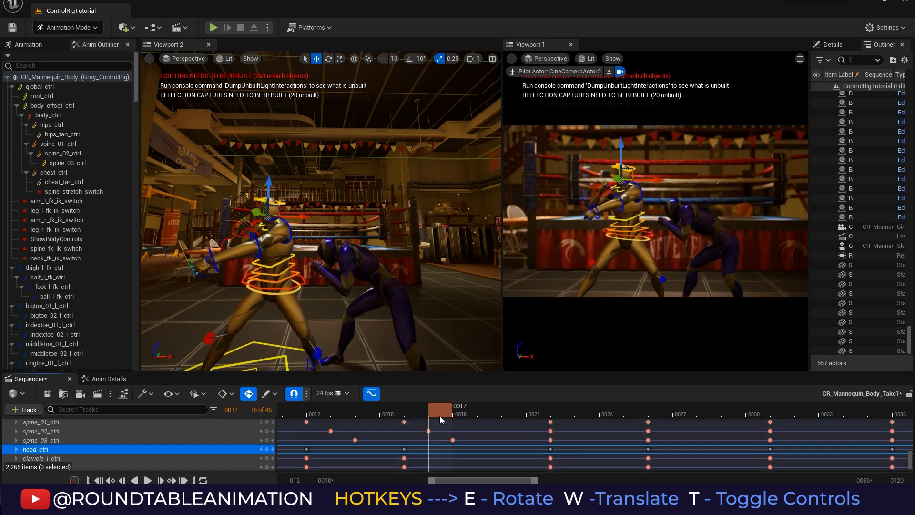
pyautogui.moveTo(440, 416); pyautogui.dragTo(582, 416)
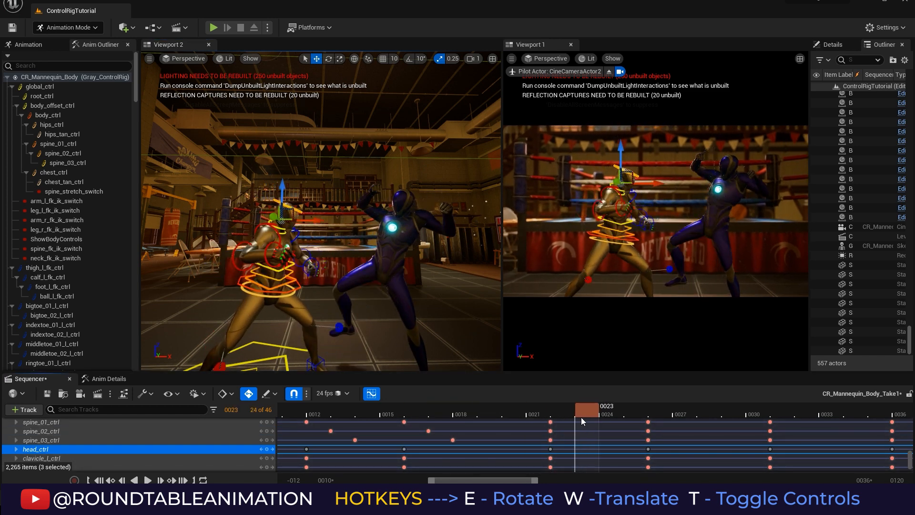
pyautogui.press('e')
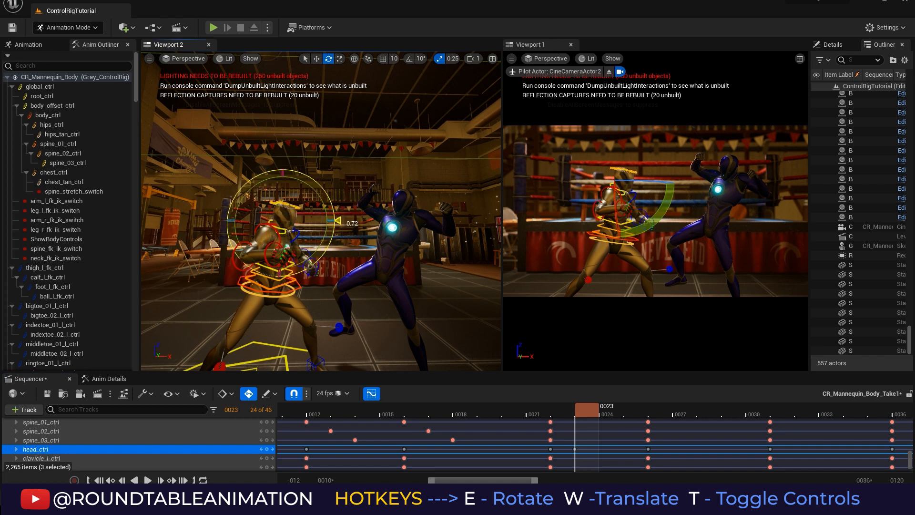
pyautogui.click(550, 448)
pyautogui.press('Delete')
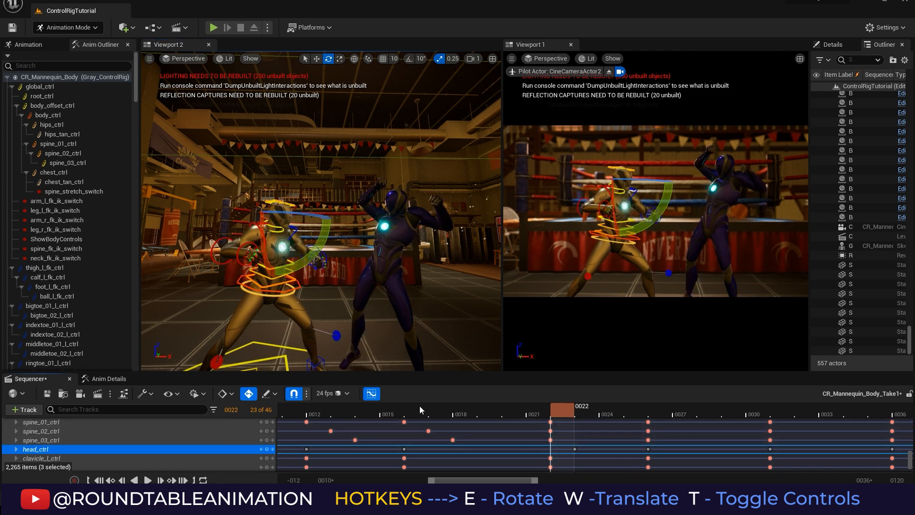
# - Move the gray fighter's upperarm_r_fk_ctrl key from frame 22 to frame 21 and play back the result
pyautogui.moveTo(421, 410); pyautogui.dragTo(670, 400)
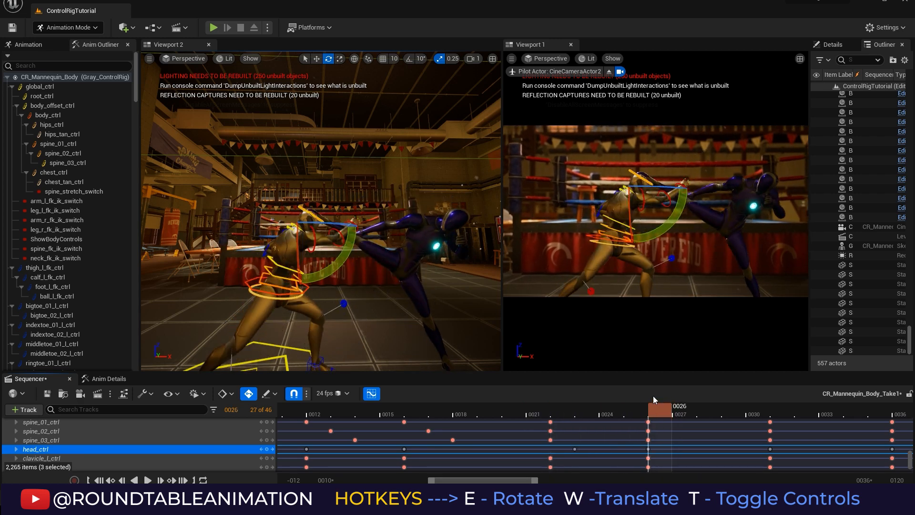
pyautogui.scroll(2, 471, 318)
pyautogui.scroll(-1, 470, 318)
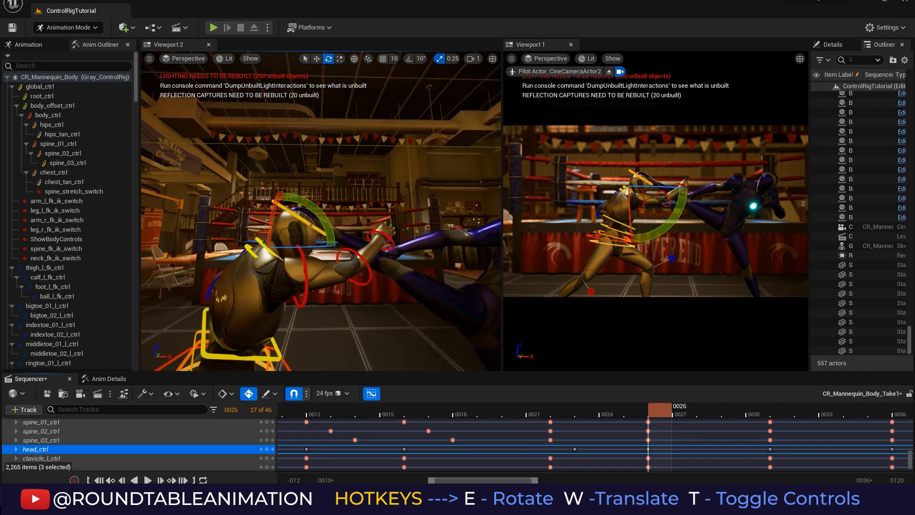
pyautogui.click(307, 274)
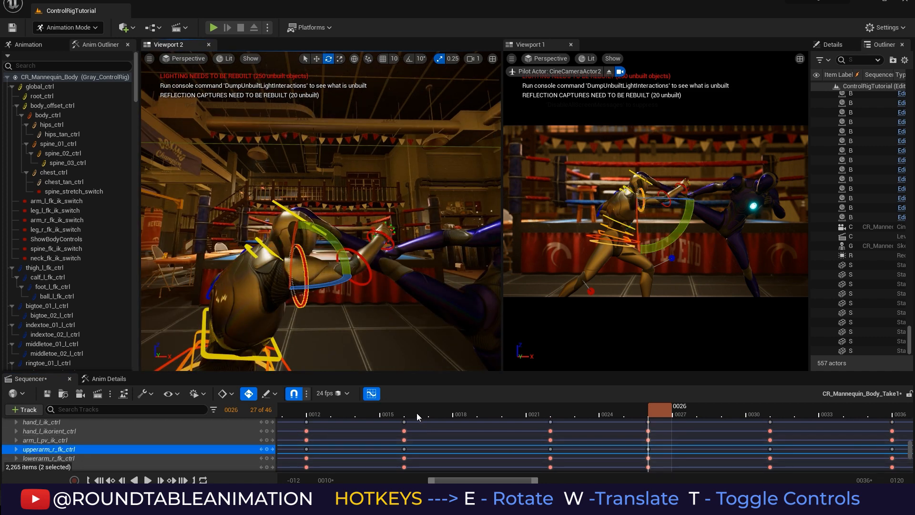
pyautogui.moveTo(417, 413); pyautogui.dragTo(539, 448)
pyautogui.moveTo(551, 414); pyautogui.dragTo(460, 419)
pyautogui.click(148, 479)
pyautogui.click(148, 480)
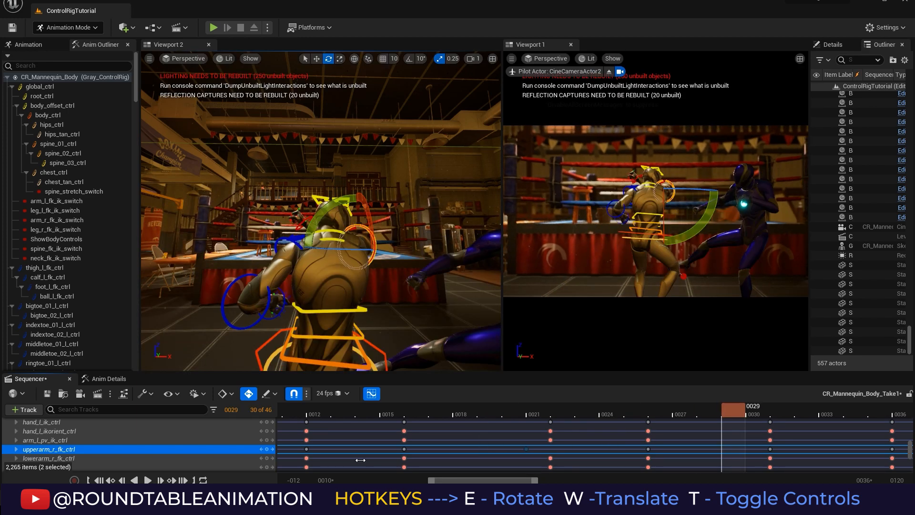
# - Rotate the gray fighter's right hand control at frame 23 to add an in-between pose before the kick block
pyautogui.moveTo(524, 414); pyautogui.dragTo(591, 413)
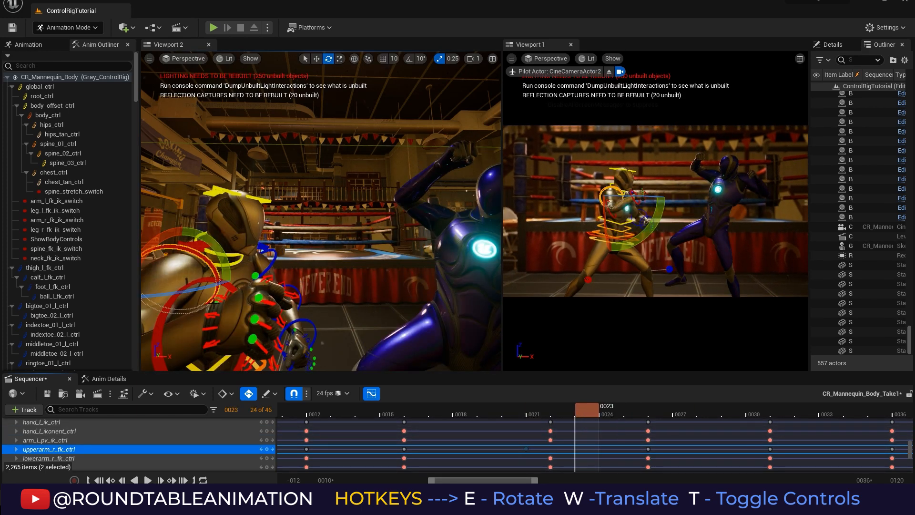
pyautogui.click(301, 336)
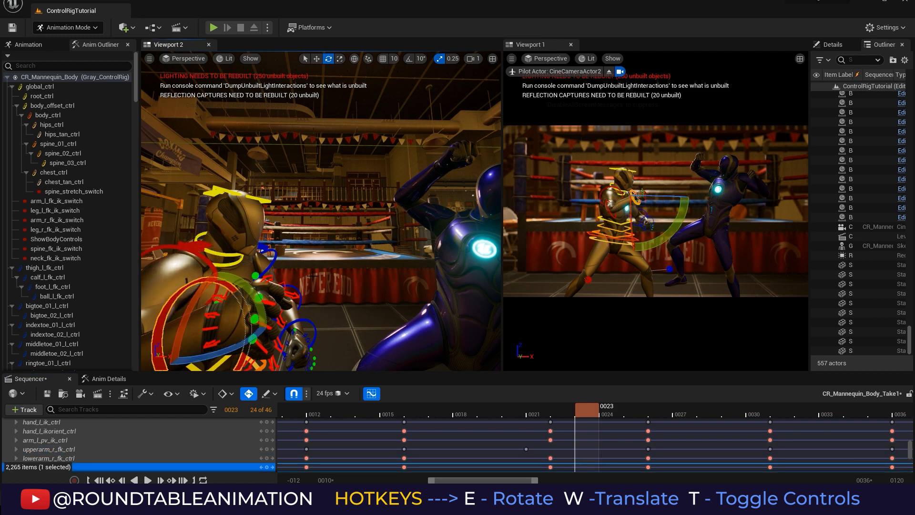
pyautogui.moveTo(312, 275); pyautogui.dragTo(235, 310, button='right')
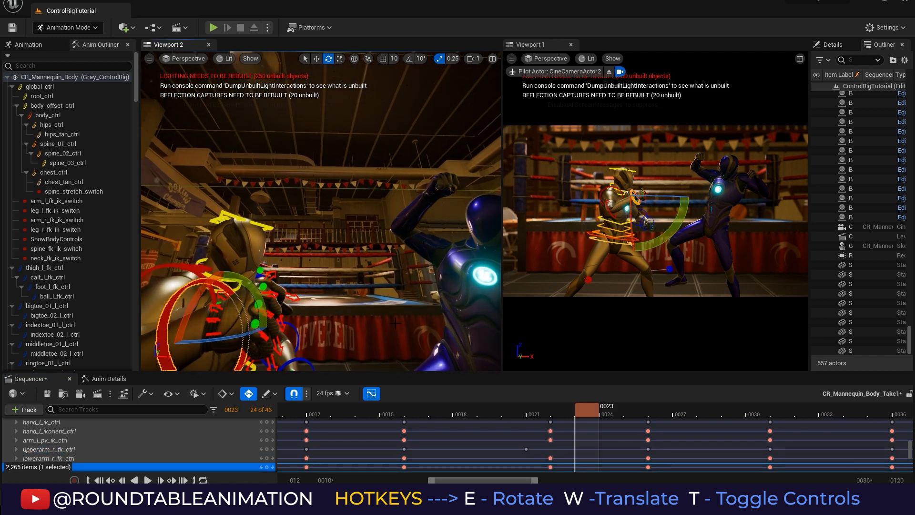
pyautogui.moveTo(251, 286); pyautogui.dragTo(279, 299)
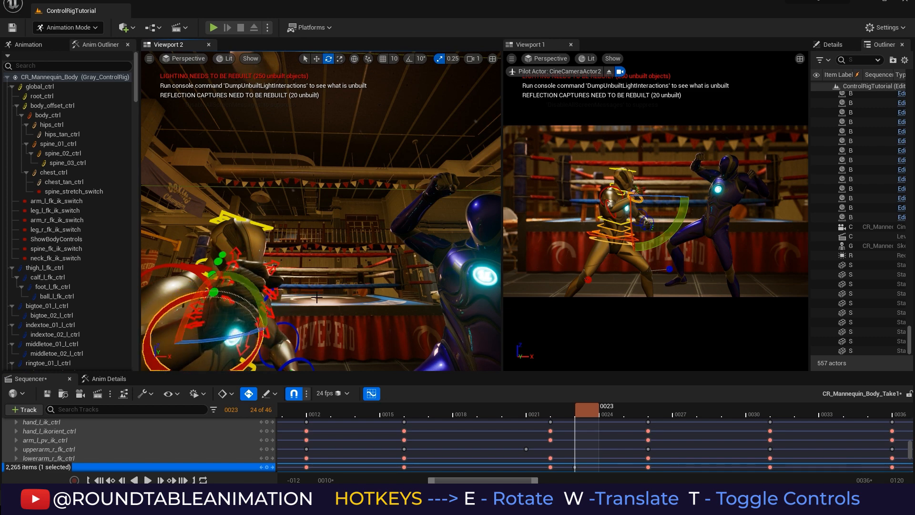
pyautogui.moveTo(214, 337); pyautogui.dragTo(183, 330, button='right')
pyautogui.moveTo(306, 278)
pyautogui.mouseDown(button='right')
pyautogui.moveTo(282, 305)
pyautogui.moveTo(305, 274)
pyautogui.moveTo(288, 282)
pyautogui.mouseUp(button='right')
# - Rotate index_01_r_ctrl, index_02_r_ctrl and index_03_r_ctrl together at frame 23, switching the rotation coordinate space after undoing a first attempt
pyautogui.click(285, 226)
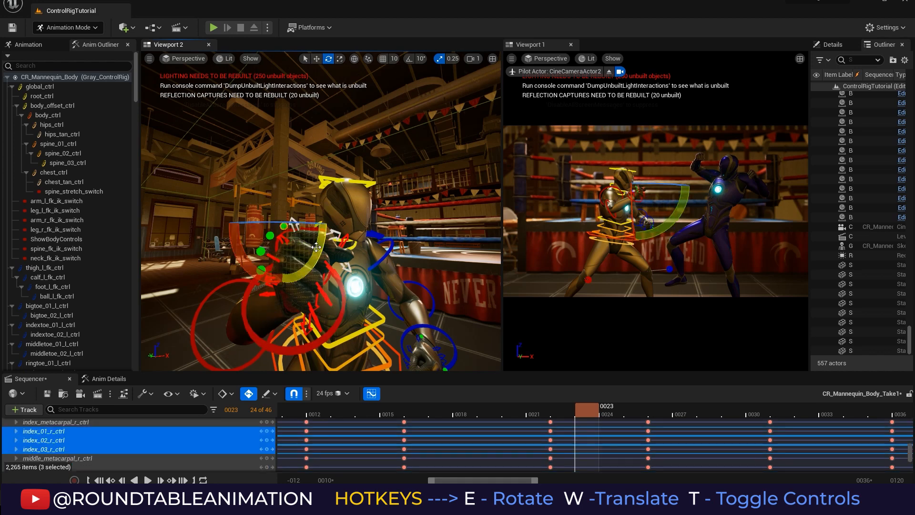
pyautogui.moveTo(318, 245); pyautogui.dragTo(271, 170)
pyautogui.moveTo(445, 175); pyautogui.dragTo(390, 265, button='right')
pyautogui.hotkey('ctrl', 'z')
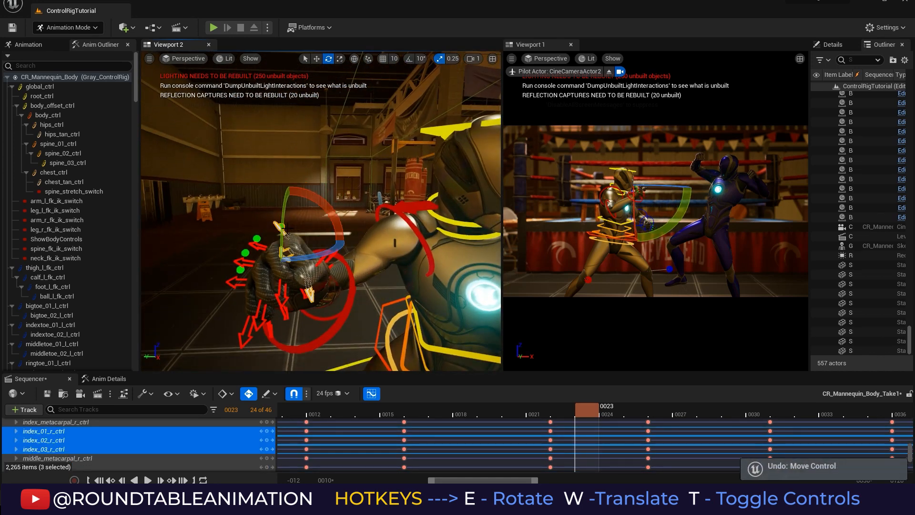
pyautogui.hotkey('ctrl', '`')
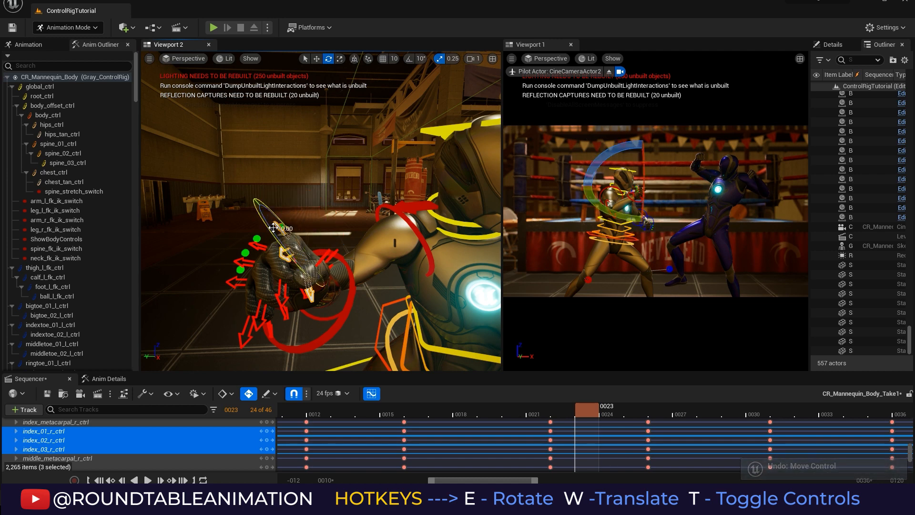
pyautogui.moveTo(273, 227); pyautogui.dragTo(309, 288)
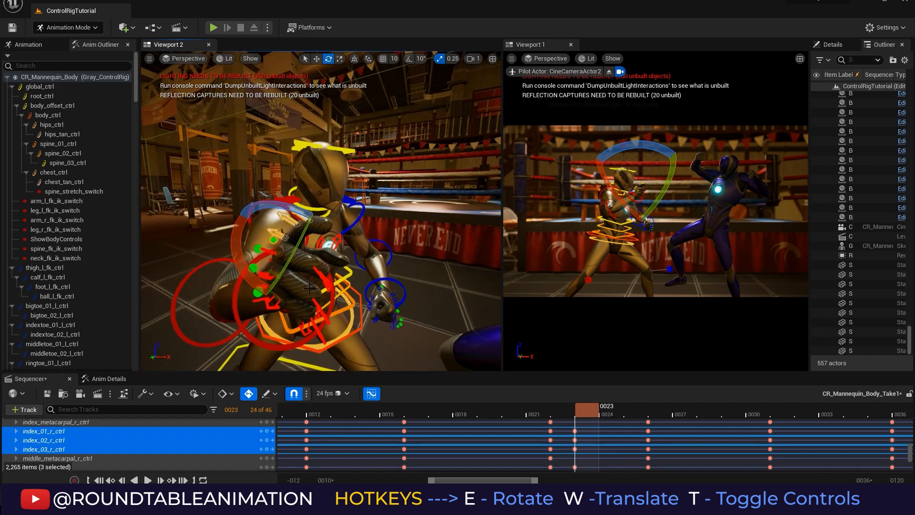
# - Rotate middle_01_r_ctrl, middle_02_r_ctrl and middle_03_r_ctrl together at frame 23 to uncurl the right middle finger
pyautogui.press('w')
pyautogui.click(259, 246)
pyautogui.press('e')
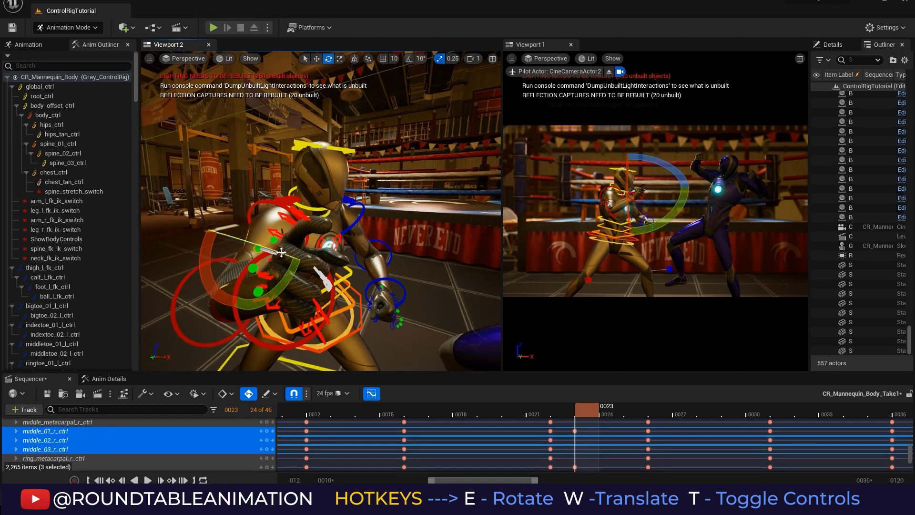
pyautogui.moveTo(270, 257); pyautogui.dragTo(260, 286)
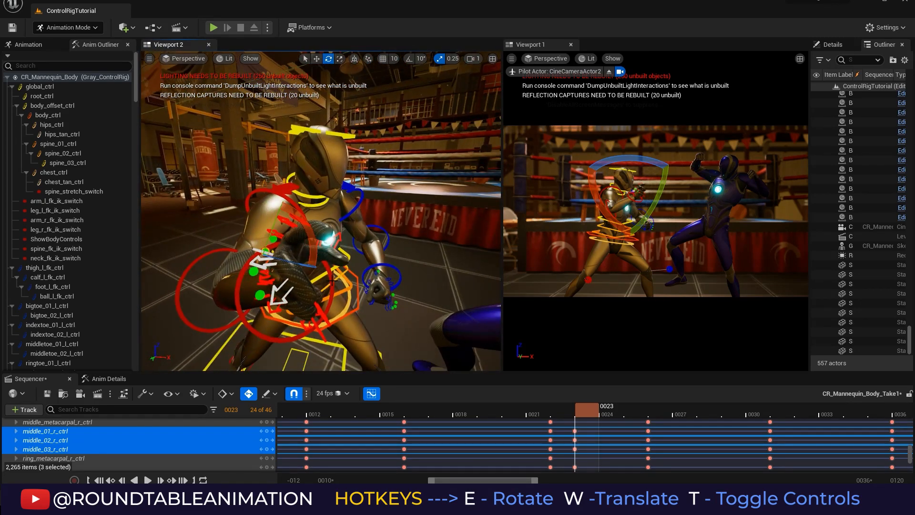
pyautogui.hotkey('ctrl', 'z')
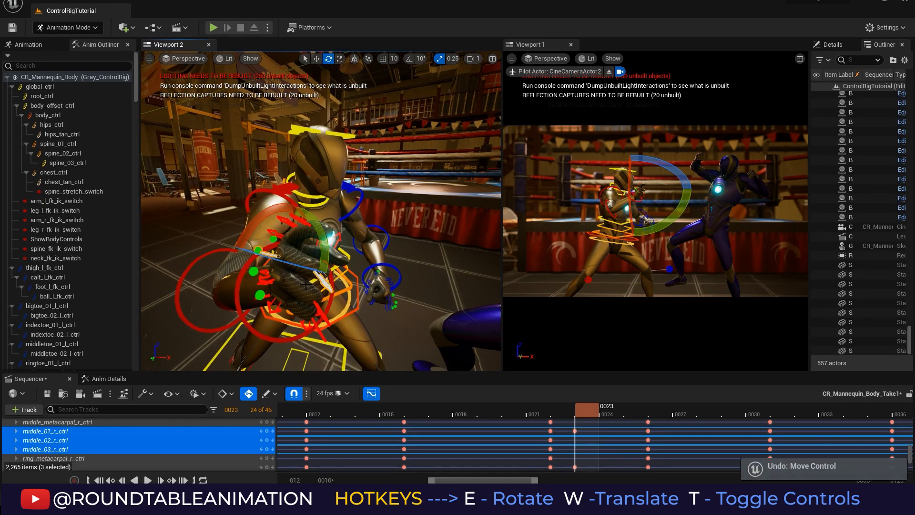
pyautogui.hotkey('ctrl', '`')
pyautogui.keyDown('alt'); pyautogui.moveTo(295, 269); pyautogui.dragTo(318, 286); pyautogui.keyUp('alt')
pyautogui.hotkey('ctrl', 'z')
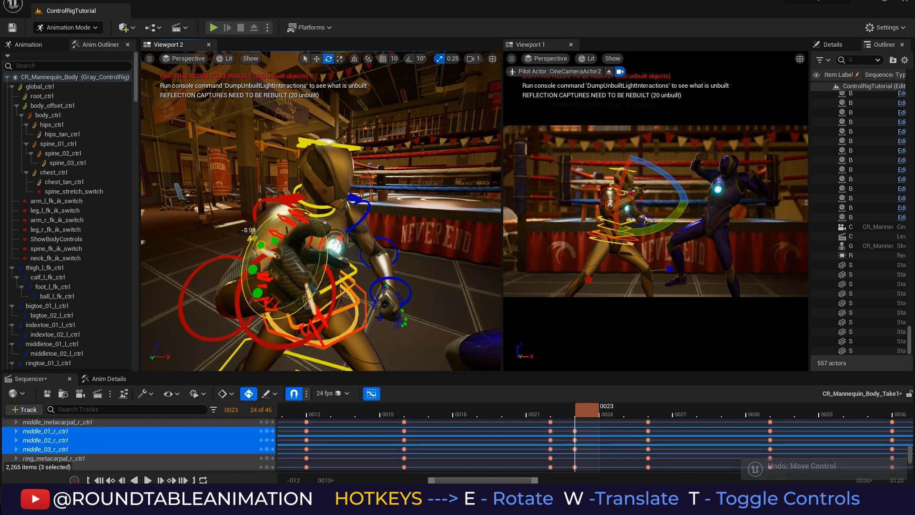
pyautogui.moveTo(312, 267); pyautogui.dragTo(331, 268)
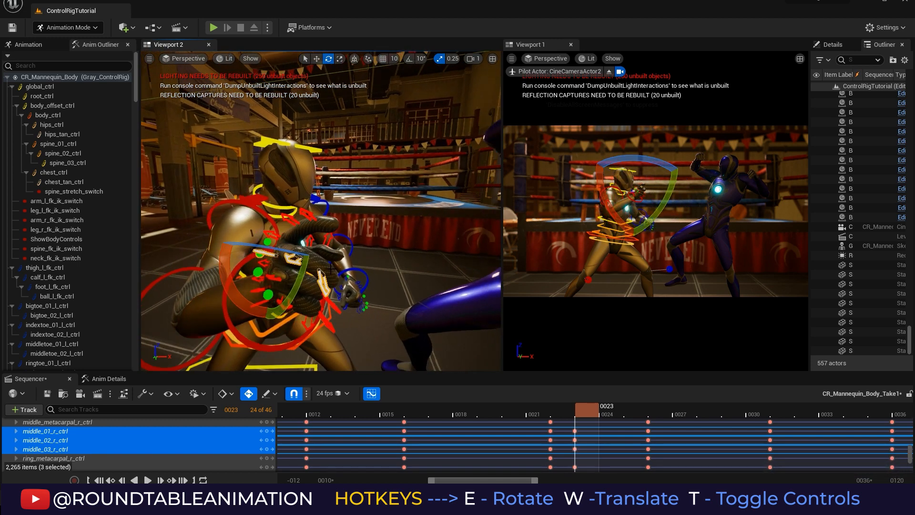
# - Fine-tune the right middle finger at frame 23 by rotating middle_02_r_ctrl and middle_03_r_ctrl individually
pyautogui.click(313, 260)
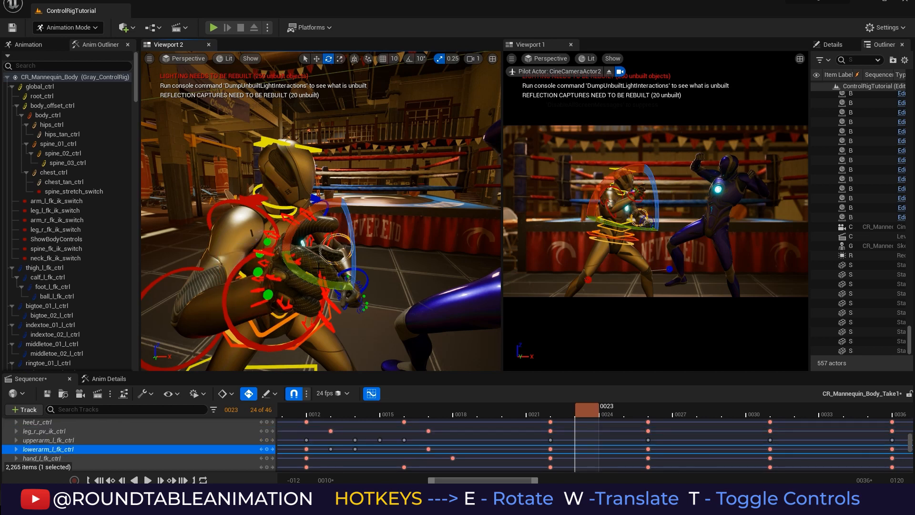
pyautogui.click(324, 265)
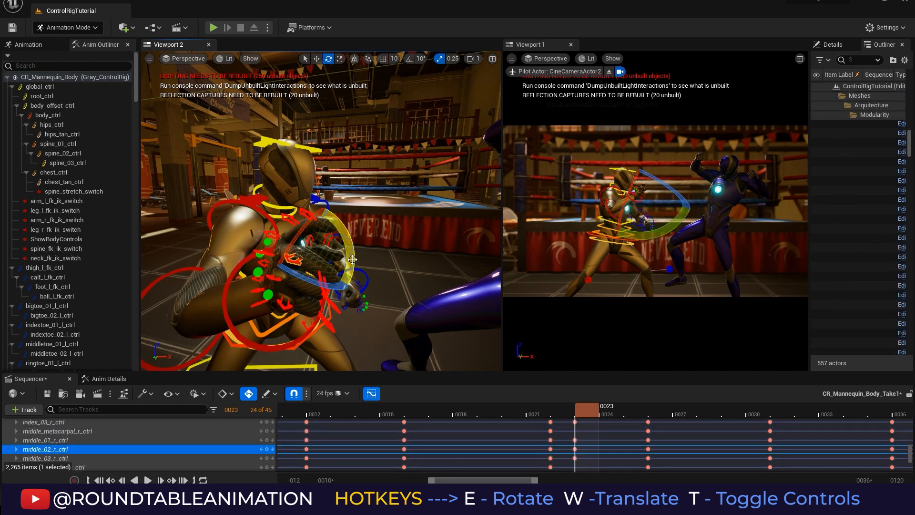
pyautogui.moveTo(352, 259); pyautogui.dragTo(250, 247)
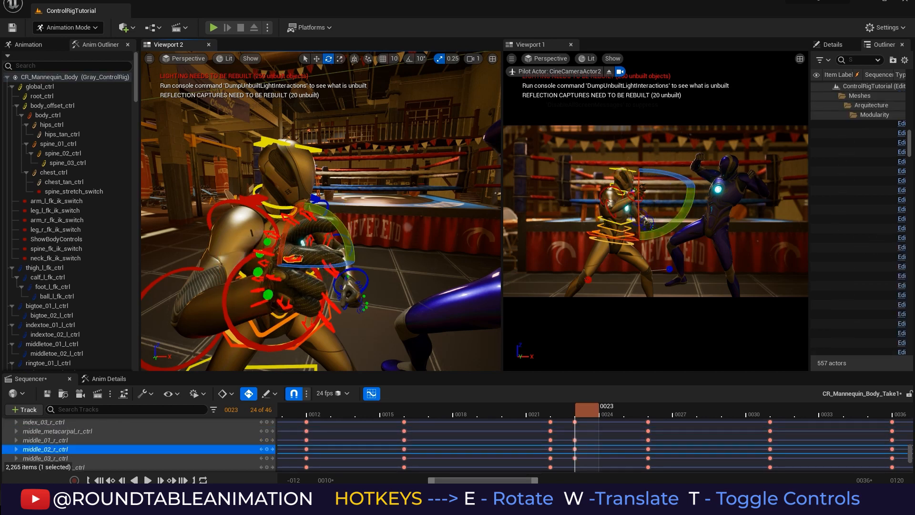
pyautogui.keyDown('alt'); pyautogui.moveTo(321, 224); pyautogui.dragTo(315, 166); pyautogui.keyUp('alt')
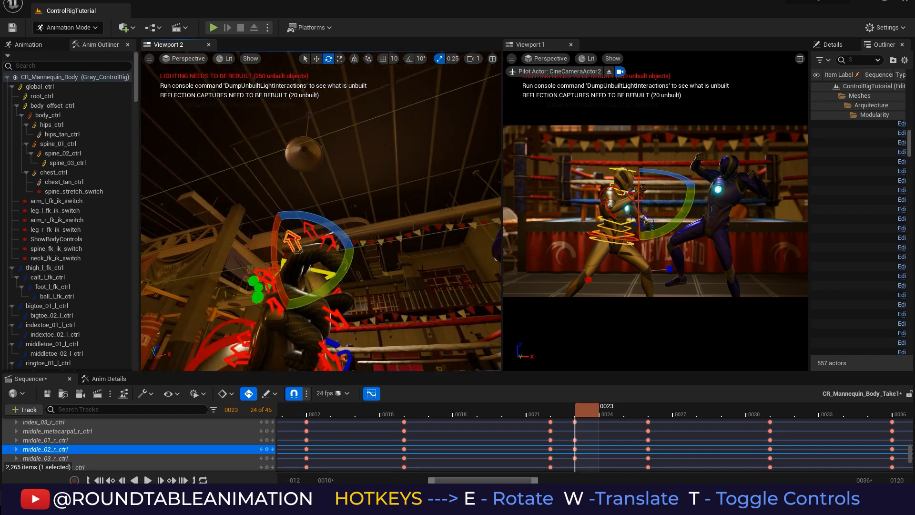
pyautogui.press('Escape')
pyautogui.click(312, 235)
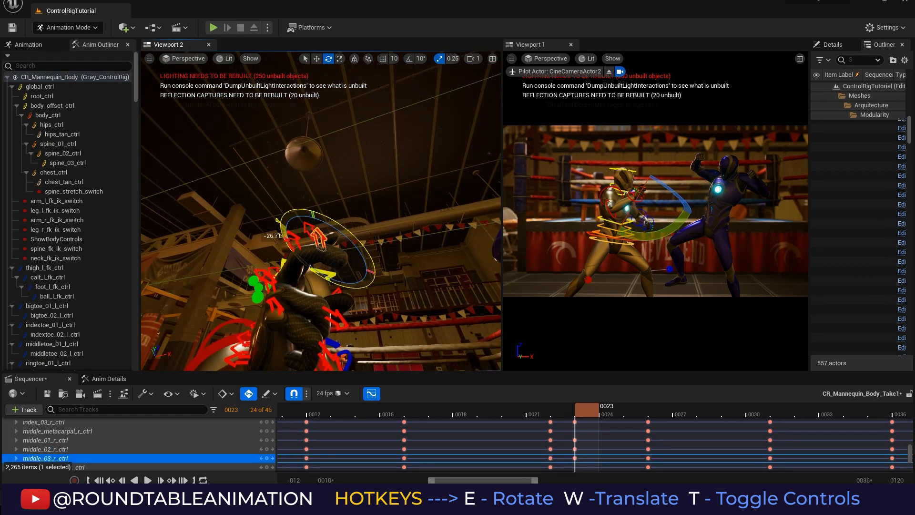
pyautogui.keyDown('alt'); pyautogui.moveTo(314, 238); pyautogui.dragTo(250, 232); pyautogui.keyUp('alt')
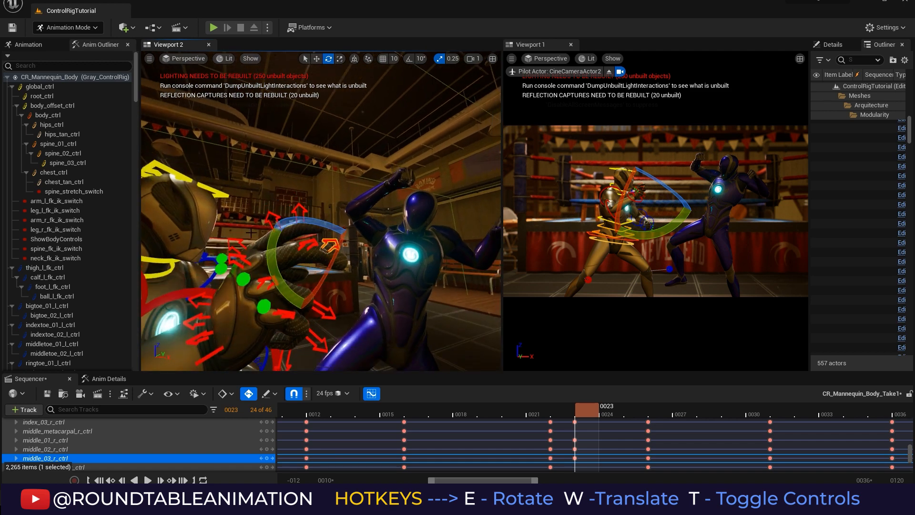
# - Pose the gray fighter's right ring finger at frame 23, rotating ring_02_r_ctrl by about 44 degrees
pyautogui.click(243, 280)
pyautogui.keyDown('alt'); pyautogui.moveTo(243, 280); pyautogui.dragTo(277, 305); pyautogui.keyUp('alt')
pyautogui.click(297, 271)
pyautogui.click(293, 267)
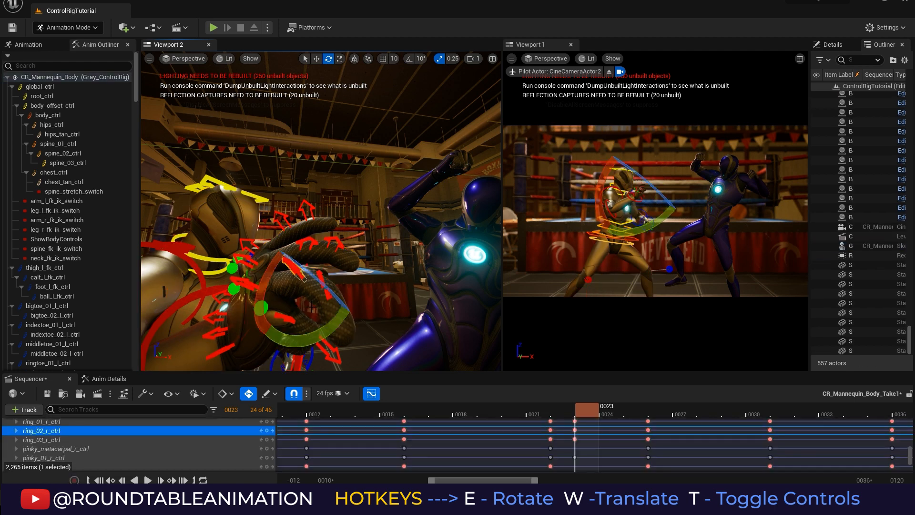
pyautogui.moveTo(270, 259); pyautogui.dragTo(253, 295)
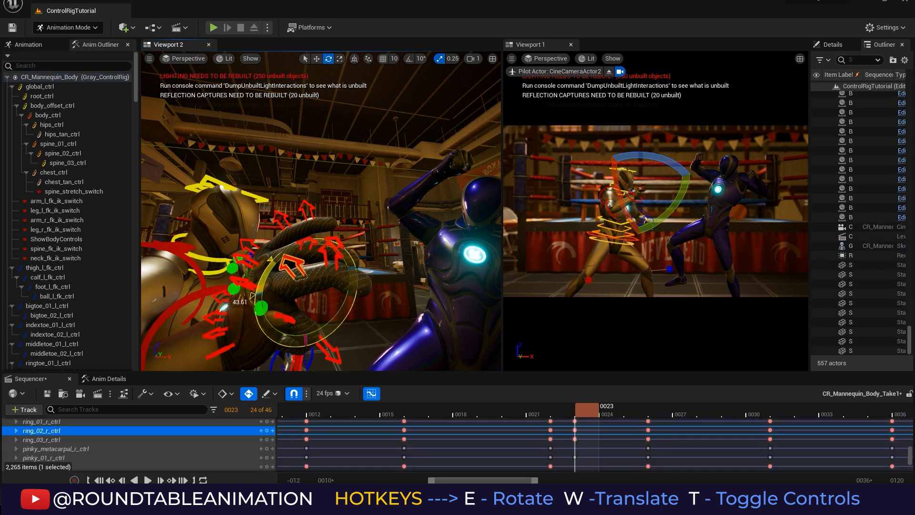
# - Straighten the gray fighter's right ring finger further at frame 23 and compare it with the middle finger
pyautogui.click(342, 270)
pyautogui.click(338, 265)
pyautogui.moveTo(373, 321); pyautogui.dragTo(432, 227)
pyautogui.moveTo(419, 260)
pyautogui.keyDown('alt'); pyautogui.mouseDown()
pyautogui.moveTo(403, 258)
pyautogui.moveTo(412, 276)
pyautogui.mouseUp(); pyautogui.keyUp('alt')
pyautogui.click(358, 246)
pyautogui.click(352, 245)
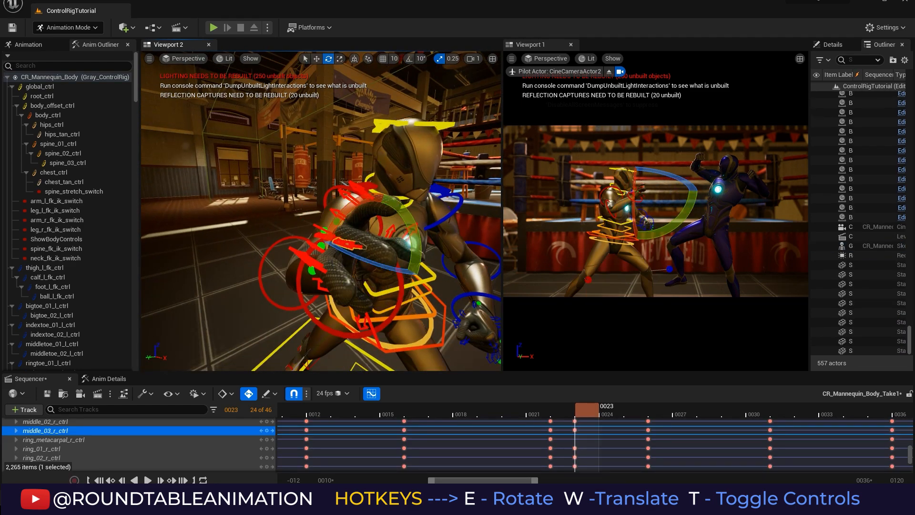
pyautogui.keyDown('alt'); pyautogui.moveTo(234, 308); pyautogui.dragTo(300, 310); pyautogui.keyUp('alt')
pyautogui.doubleClick(273, 281)
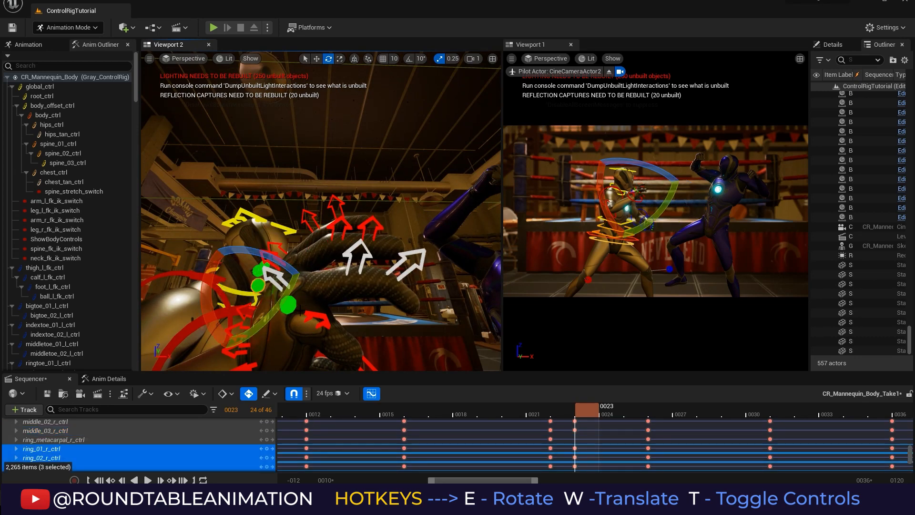
# - Rotate pinky_01_r_ctrl, pinky_02_r_ctrl and pinky_03_r_ctrl together at frame 23 to open the right pinky
pyautogui.click(291, 305)
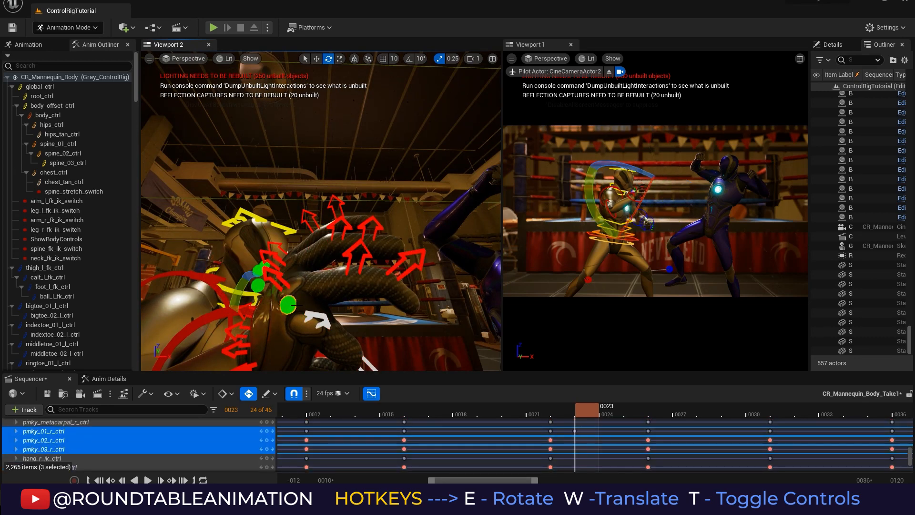
pyautogui.keyDown('alt'); pyautogui.moveTo(292, 304); pyautogui.dragTo(381, 277); pyautogui.keyUp('alt')
pyautogui.scroll(-5, 357, 297)
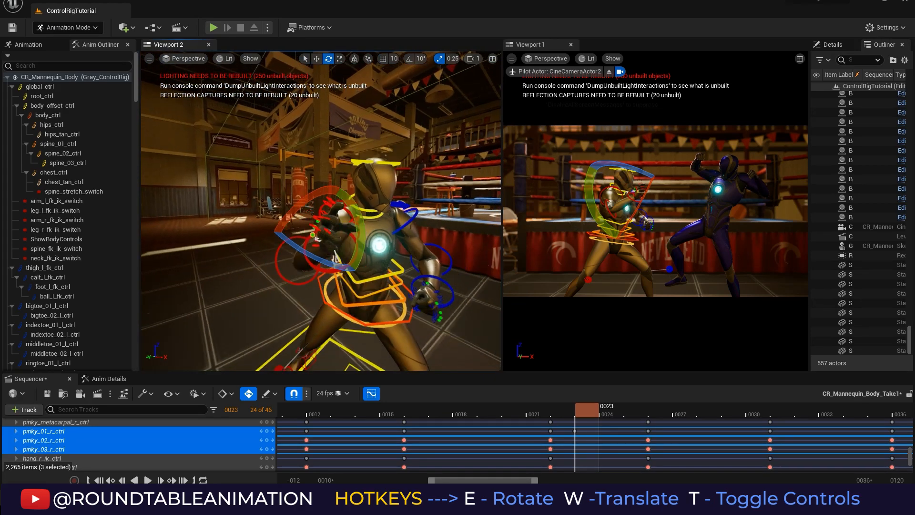
pyautogui.moveTo(327, 269); pyautogui.dragTo(316, 251)
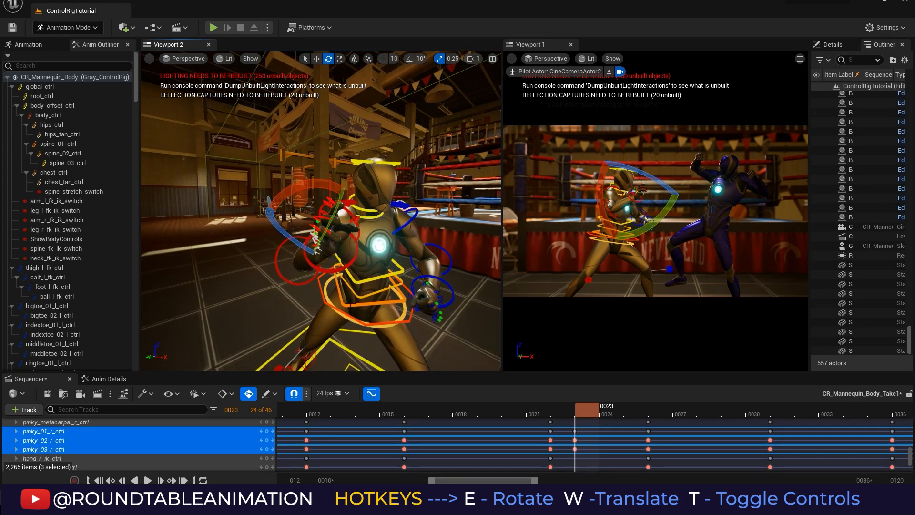
# - Straighten the gray fighter's right pinky further at frame 23 by rotating an individual joint control
pyautogui.moveTo(359, 274); pyautogui.dragTo(351, 293, button='right')
pyautogui.click(351, 292)
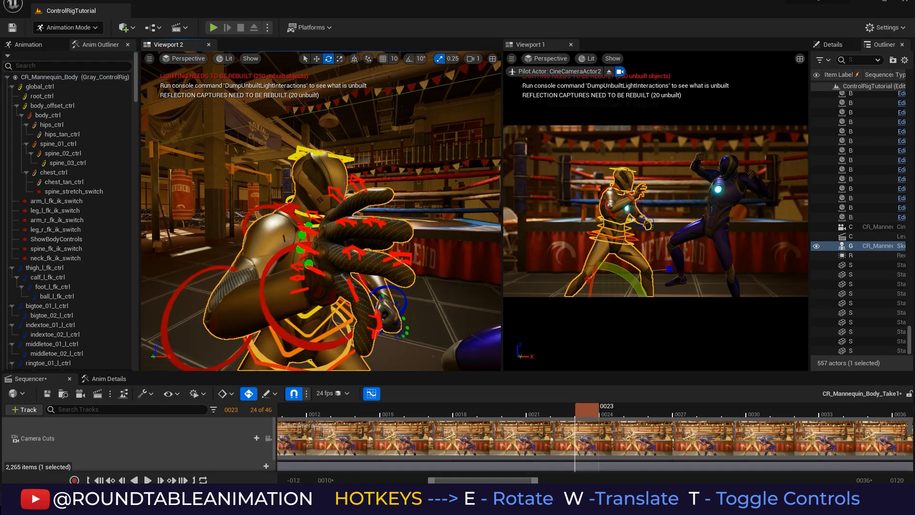
pyautogui.click(353, 290)
pyautogui.moveTo(405, 333); pyautogui.dragTo(421, 302)
pyautogui.moveTo(341, 302); pyautogui.dragTo(340, 355)
pyautogui.click(353, 300)
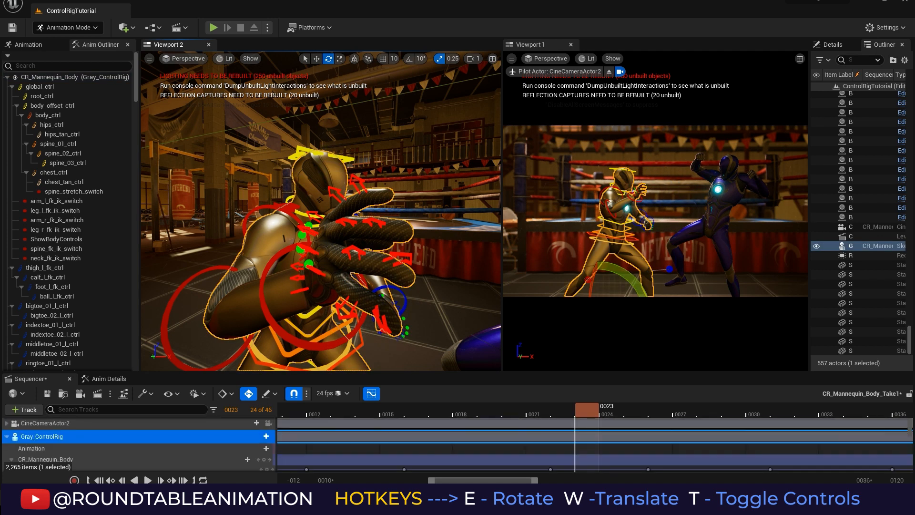
# - Rotate pinky_03_r_ctrl at frame 23 to extend the tip of the right pinky
pyautogui.click(379, 313)
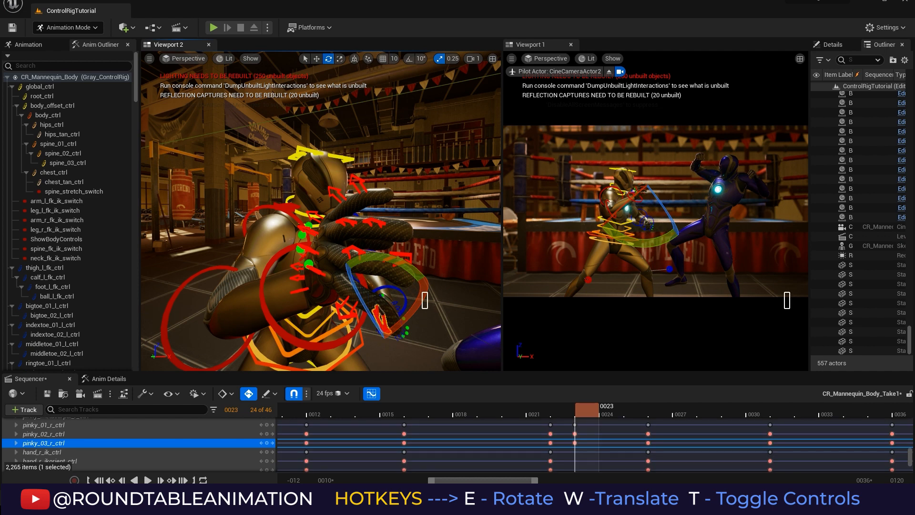
pyautogui.press('Escape')
pyautogui.hotkey('ctrl', 'z')
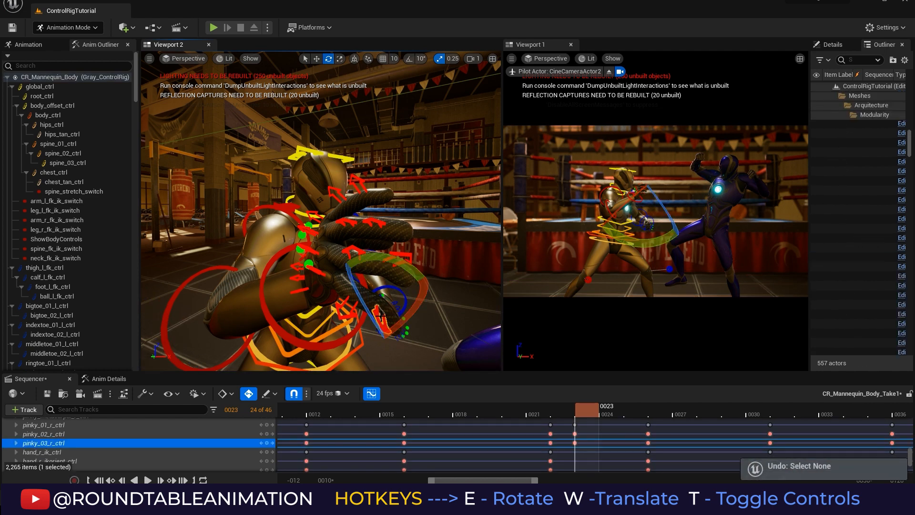
pyautogui.moveTo(403, 268); pyautogui.dragTo(403, 291)
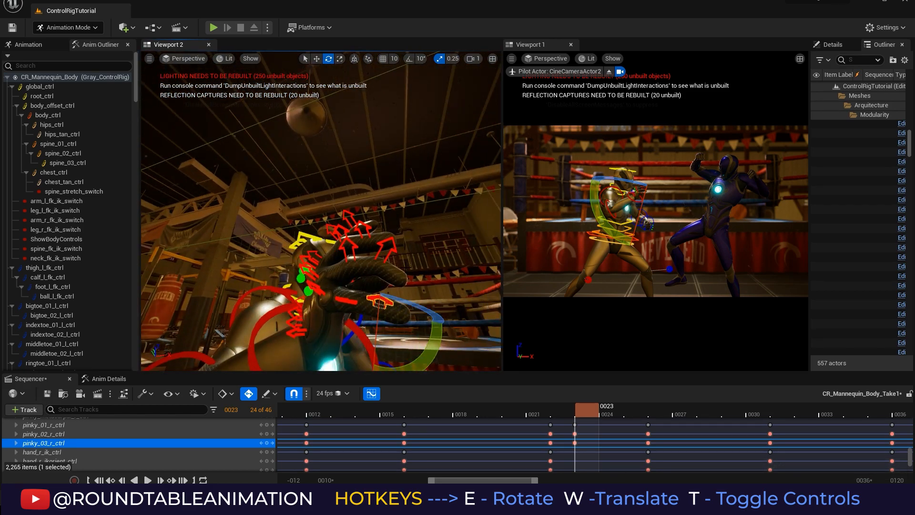
pyautogui.moveTo(215, 274)
pyautogui.keyDown('alt'); pyautogui.mouseDown()
pyautogui.moveTo(216, 286)
pyautogui.moveTo(215, 274)
pyautogui.mouseUp(); pyautogui.keyUp('alt')
# - Examine the opened right hand from several angles and compare its pose between frames 22 and 23
pyautogui.click(247, 282)
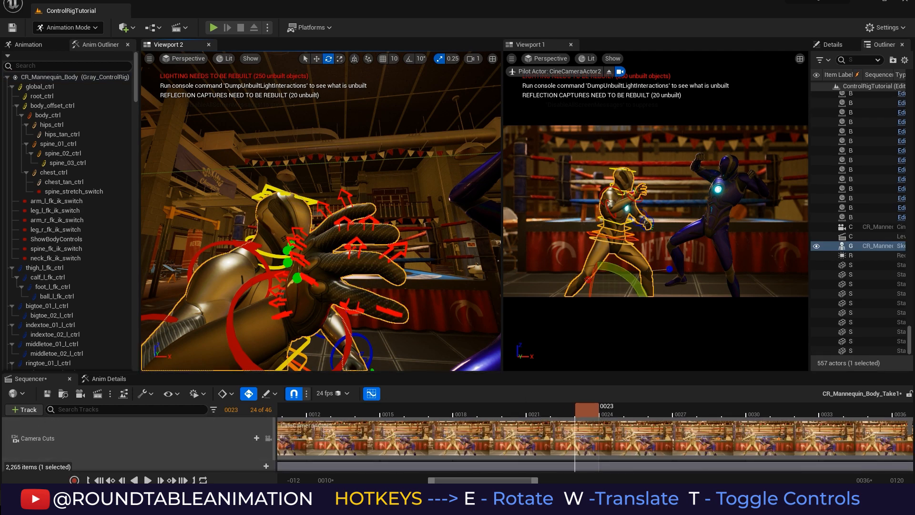
pyautogui.click(264, 272)
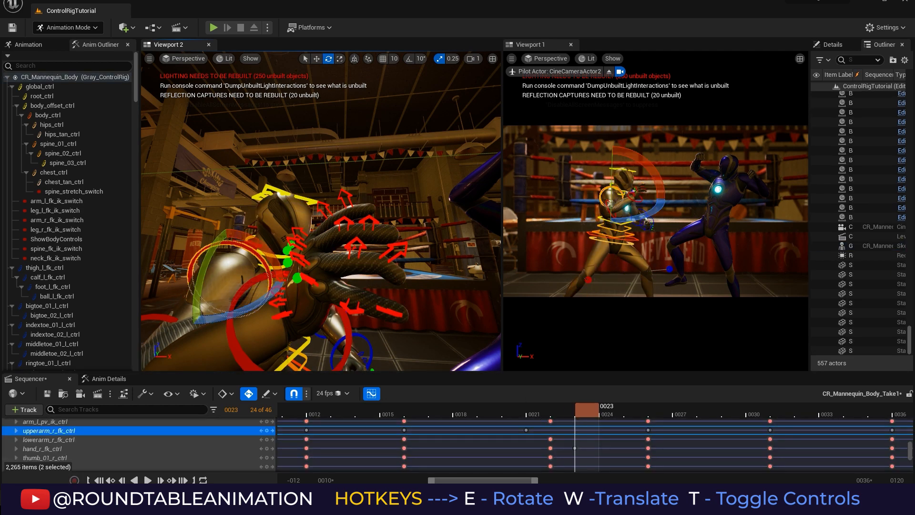
pyautogui.click(257, 280)
pyautogui.keyDown('alt'); pyautogui.moveTo(361, 281); pyautogui.dragTo(422, 292); pyautogui.keyUp('alt')
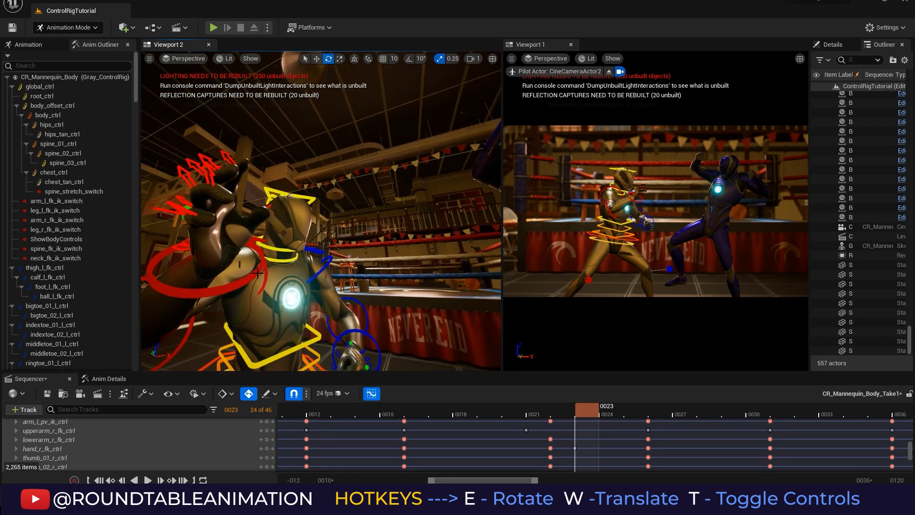
pyautogui.keyDown('alt'); pyautogui.moveTo(350, 288); pyautogui.dragTo(410, 286); pyautogui.keyUp('alt')
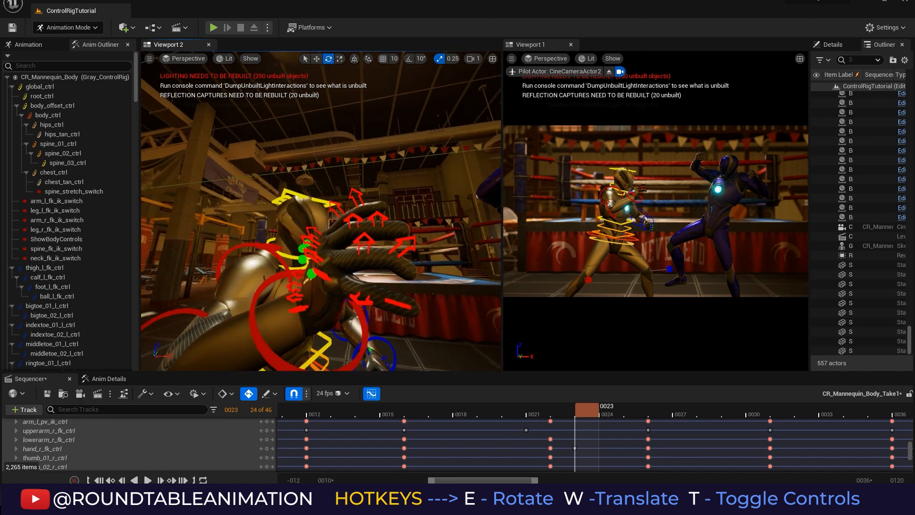
pyautogui.doubleClick(319, 275)
pyautogui.moveTo(575, 415); pyautogui.dragTo(558, 411)
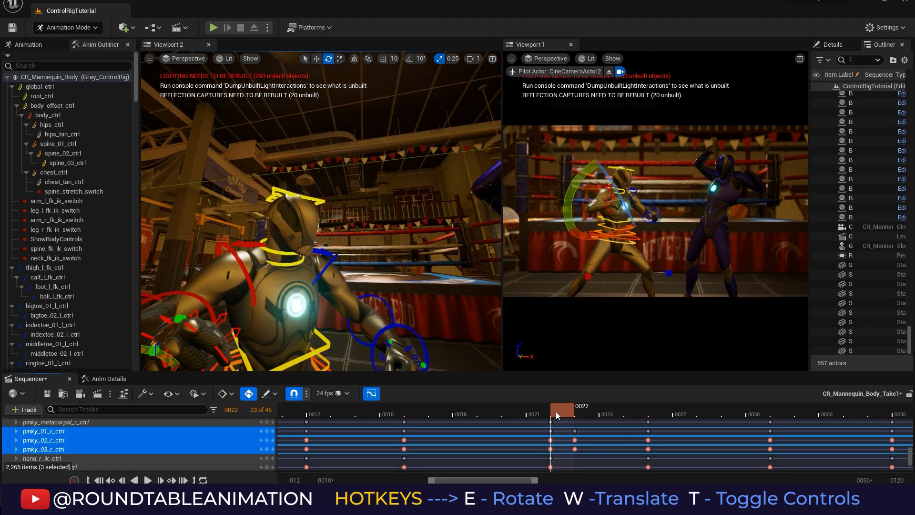
pyautogui.click(576, 408)
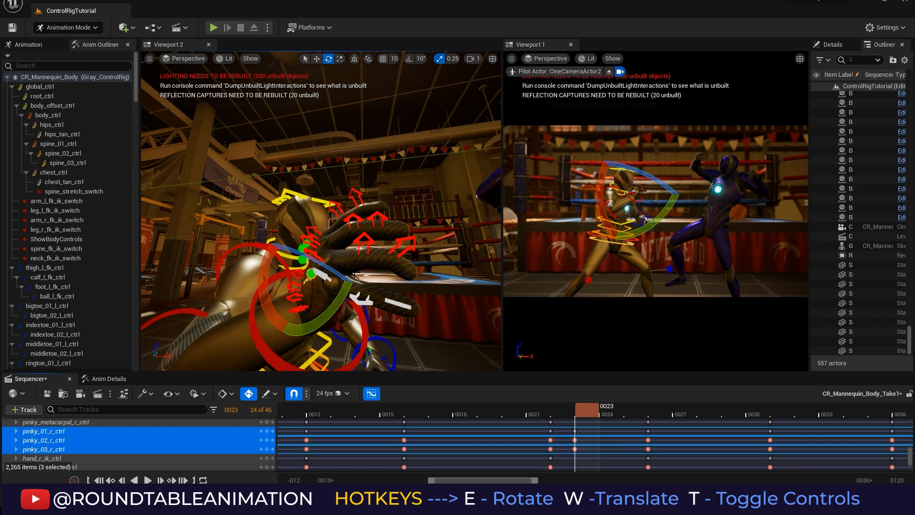
# - Enlarge the Sequencer and delete the frame 22 keys of the right-hand controls from ring_02_r_ctrl through pinky_03_r_ctrl
pyautogui.keyDown('alt'); pyautogui.moveTo(285, 241); pyautogui.dragTo(298, 255); pyautogui.keyUp('alt')
pyautogui.press('w')
pyautogui.keyDown('shift'); pyautogui.click(303, 261); pyautogui.keyUp('shift')
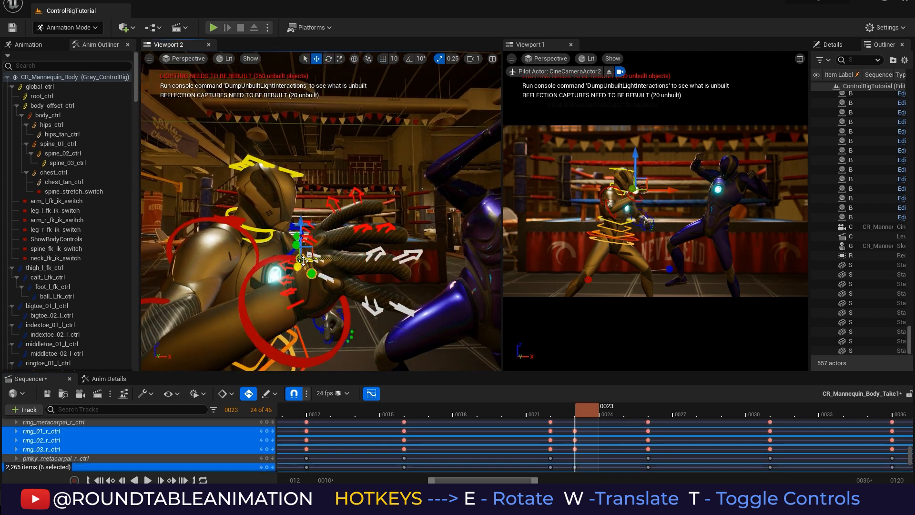
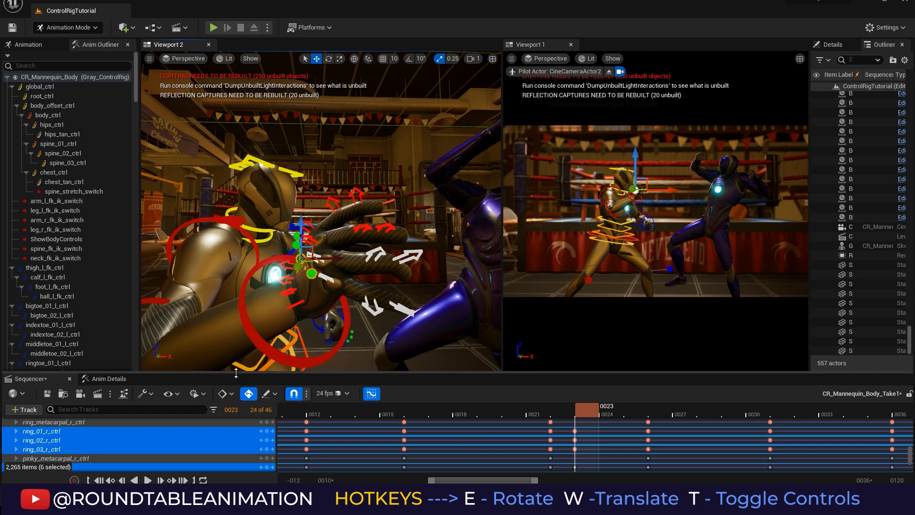
pyautogui.moveTo(236, 373); pyautogui.dragTo(236, 347)
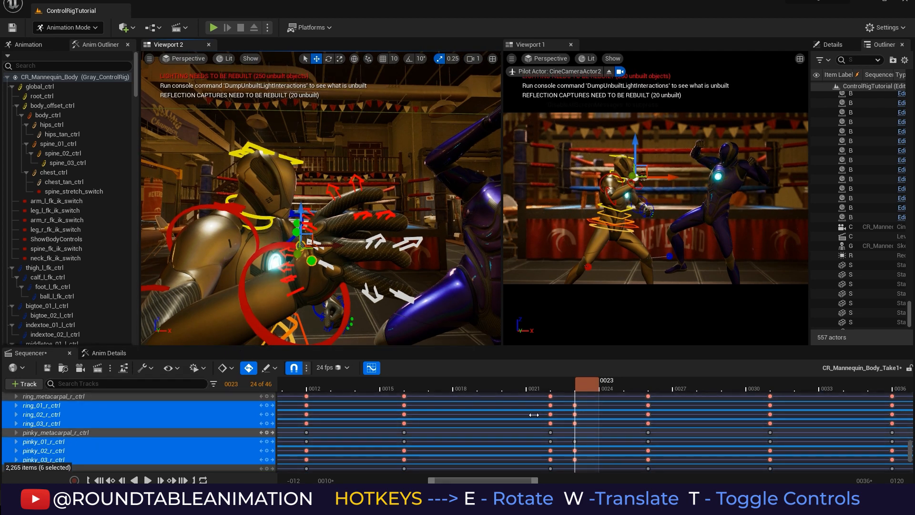
pyautogui.moveTo(543, 347); pyautogui.dragTo(543, 288)
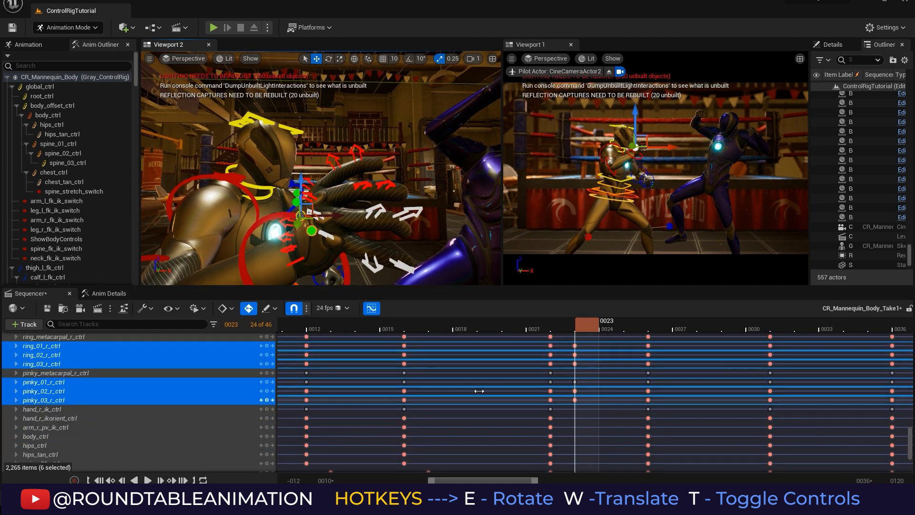
pyautogui.click(568, 371)
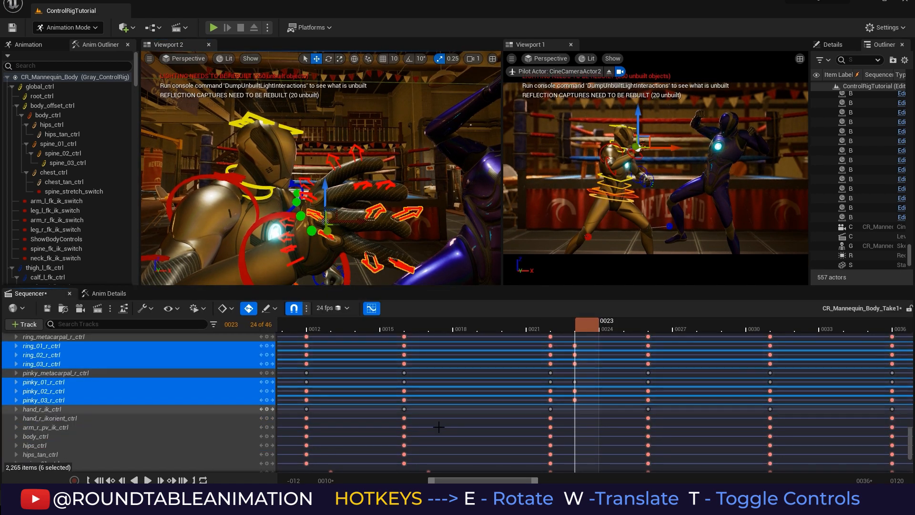
pyautogui.click(351, 237)
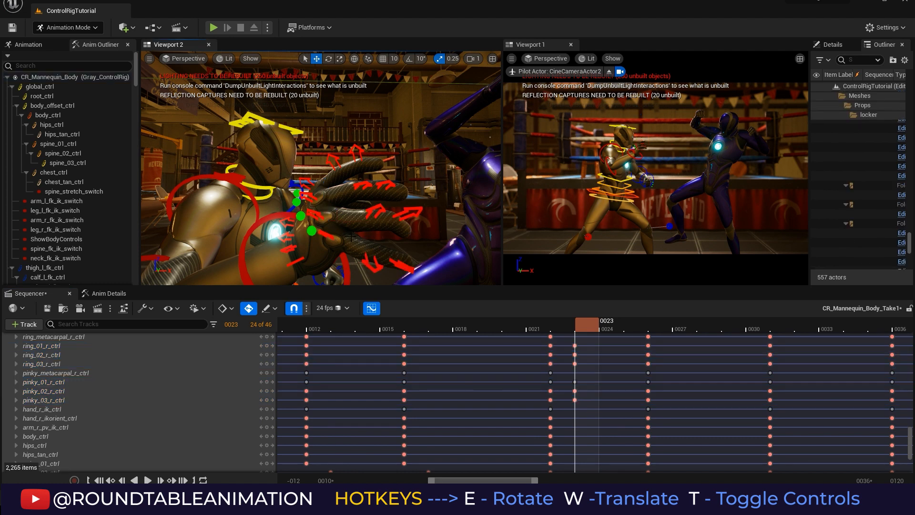
pyautogui.click(312, 231)
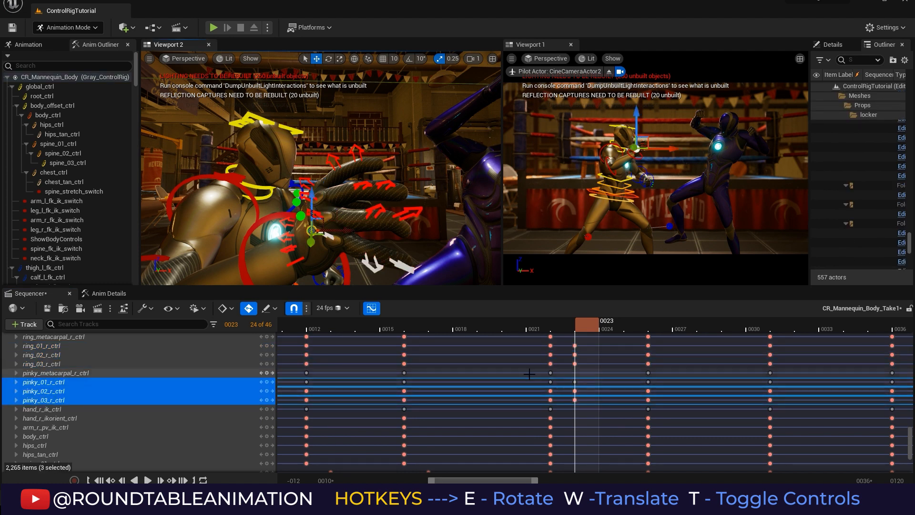
pyautogui.moveTo(538, 372); pyautogui.dragTo(553, 402)
pyautogui.hotkey('ctrl', 'z')
pyautogui.press('Delete')
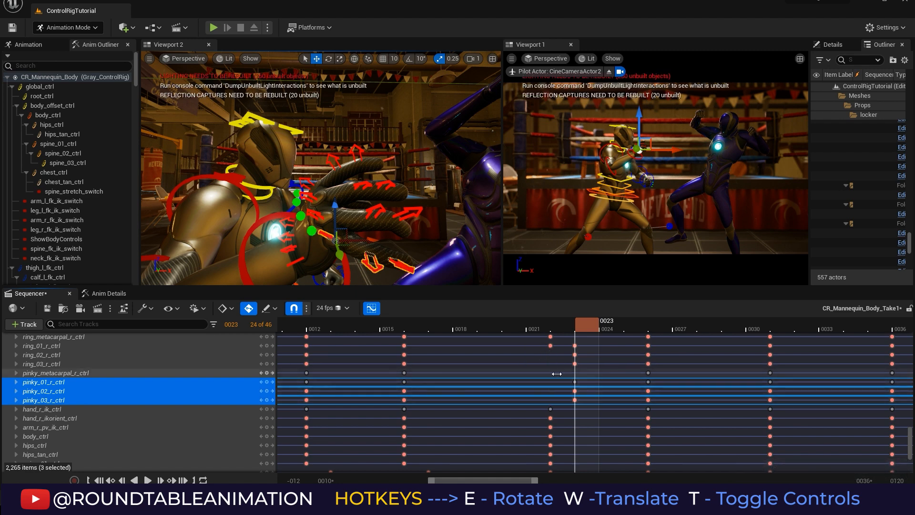
pyautogui.click(153, 413)
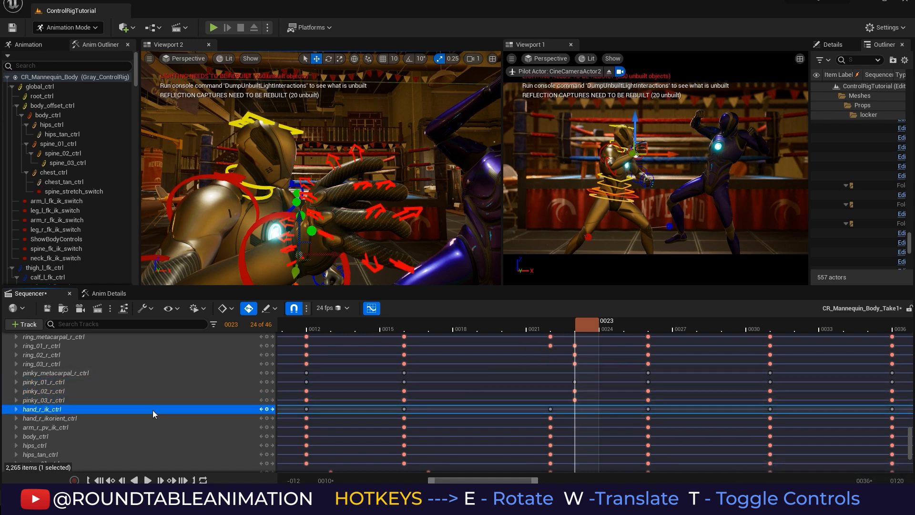
pyautogui.middleClick(517, 357)
pyautogui.hotkey('ctrl', 'z')
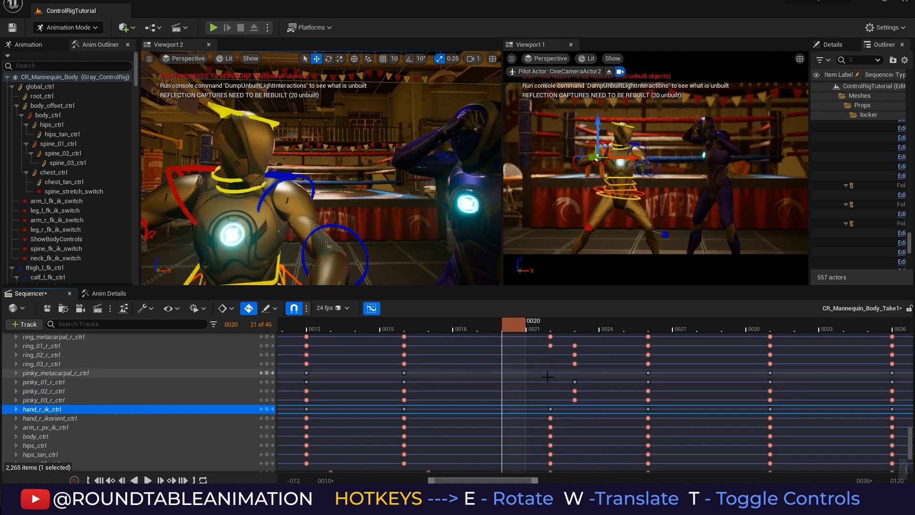
pyautogui.rightClick(550, 381)
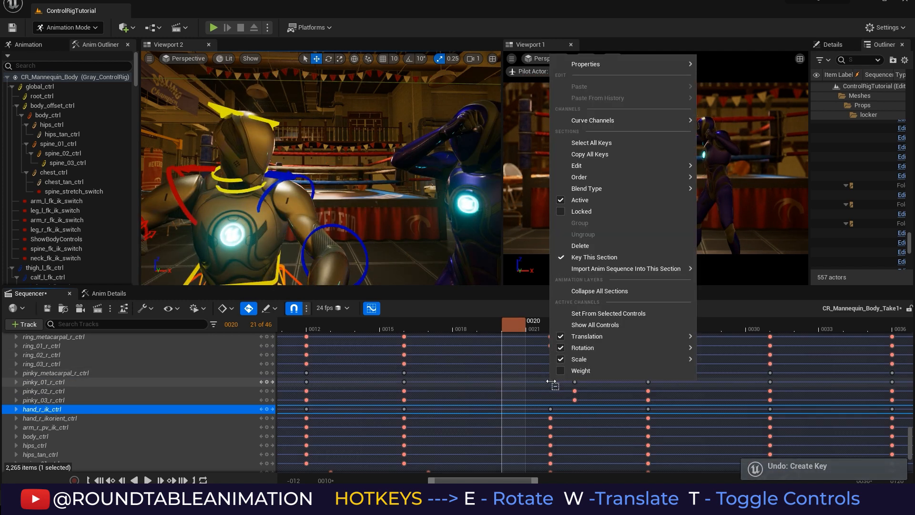
pyautogui.click(515, 378)
pyautogui.middleClick(536, 374)
pyautogui.hotkey('ctrl', 'z')
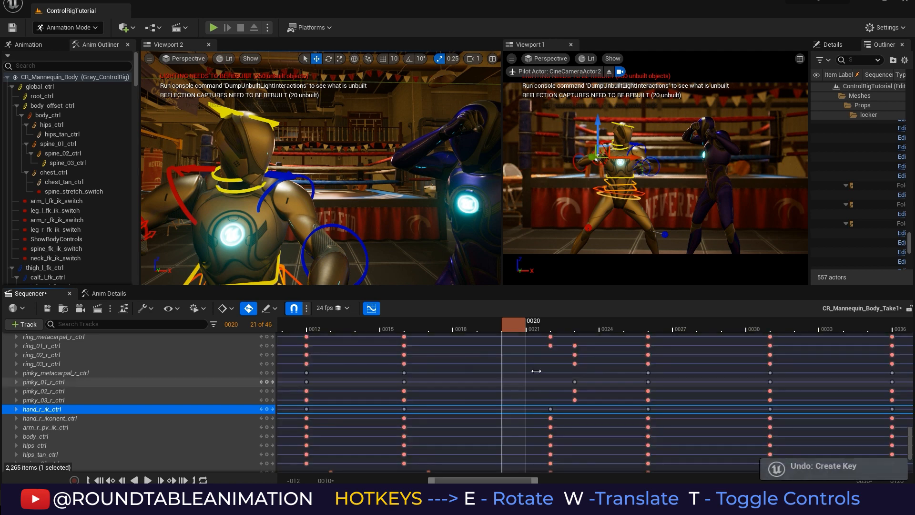
# - Delete the frame 22 keys of the right-hand controls from thumb_01_r_ctrl through ring_metacarpal_r_ctrl
pyautogui.click(552, 330)
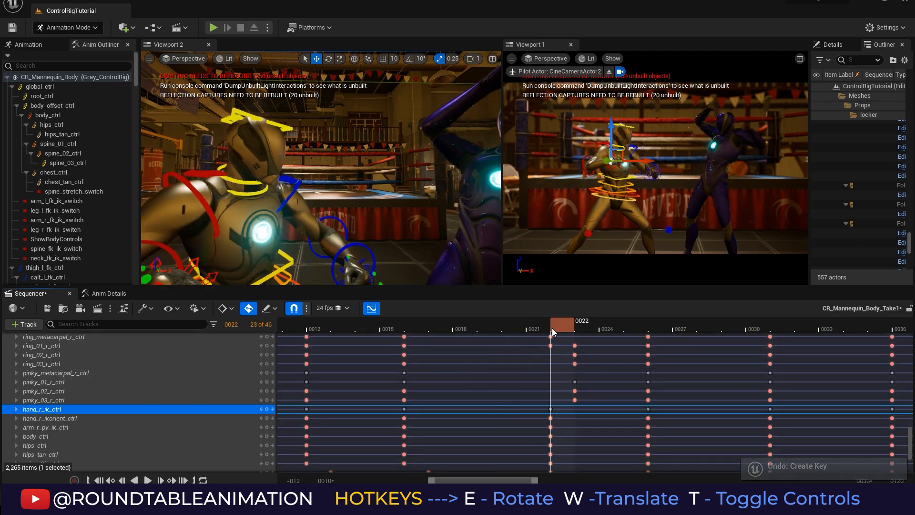
pyautogui.click(587, 325)
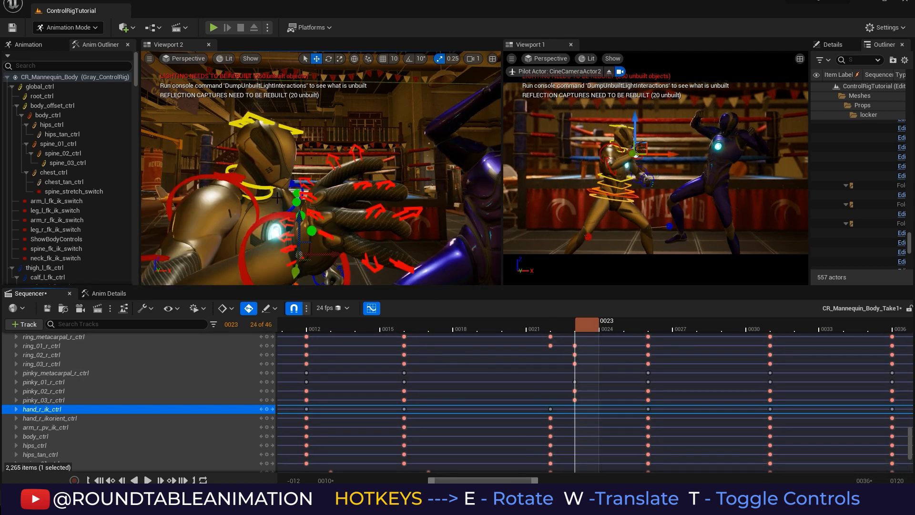
pyautogui.click(296, 193)
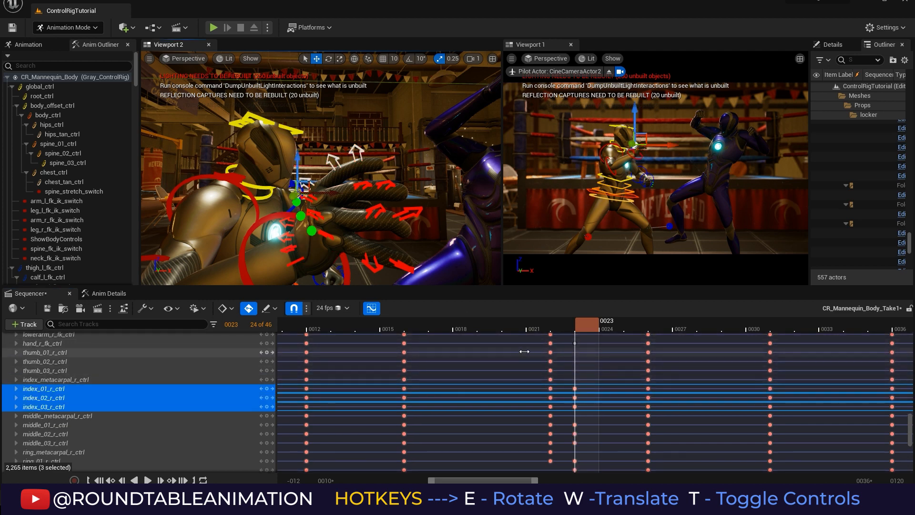
pyautogui.moveTo(534, 350); pyautogui.dragTo(559, 446)
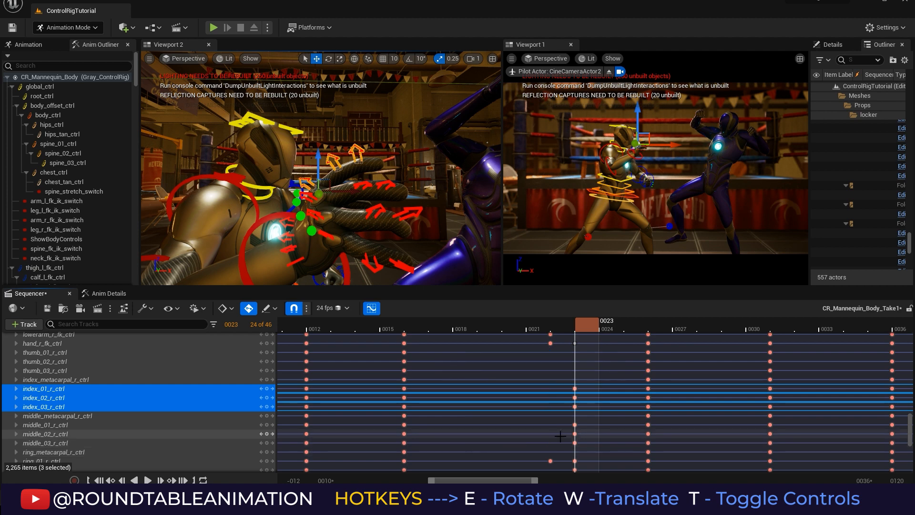
# - Delete the stray keyframe at frame 22 on the right ring finger controls
pyautogui.press('Delete')
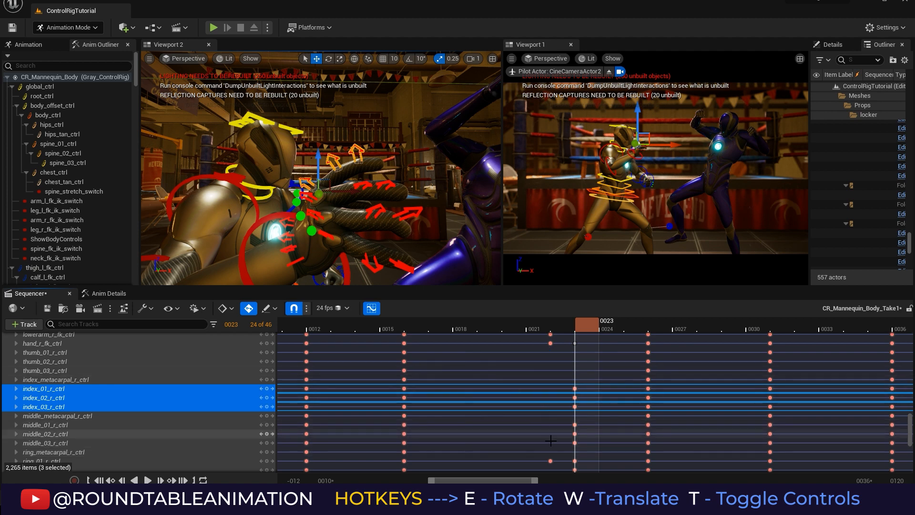
pyautogui.click(186, 454)
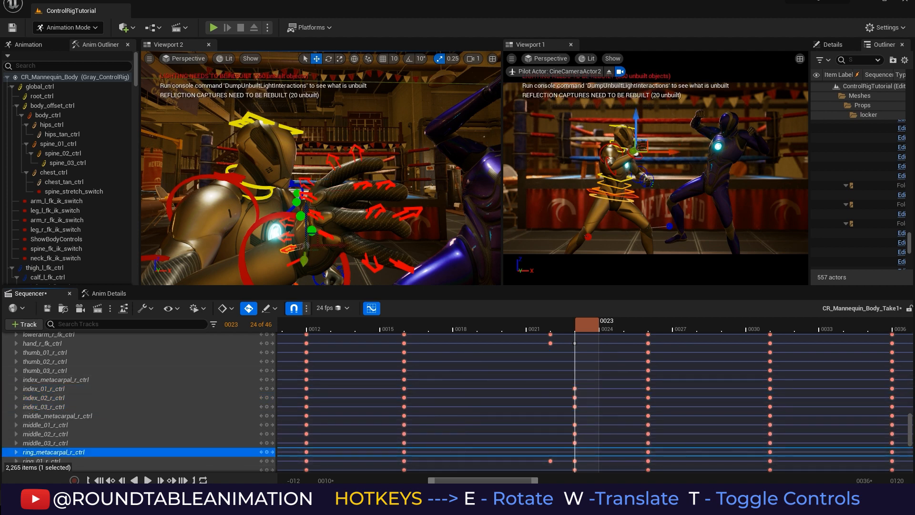
pyautogui.doubleClick(313, 214)
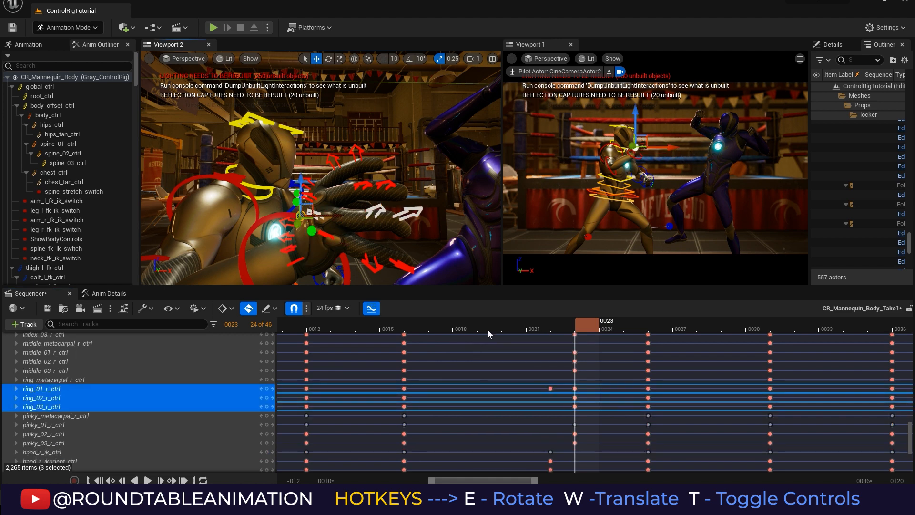
pyautogui.press('Left')
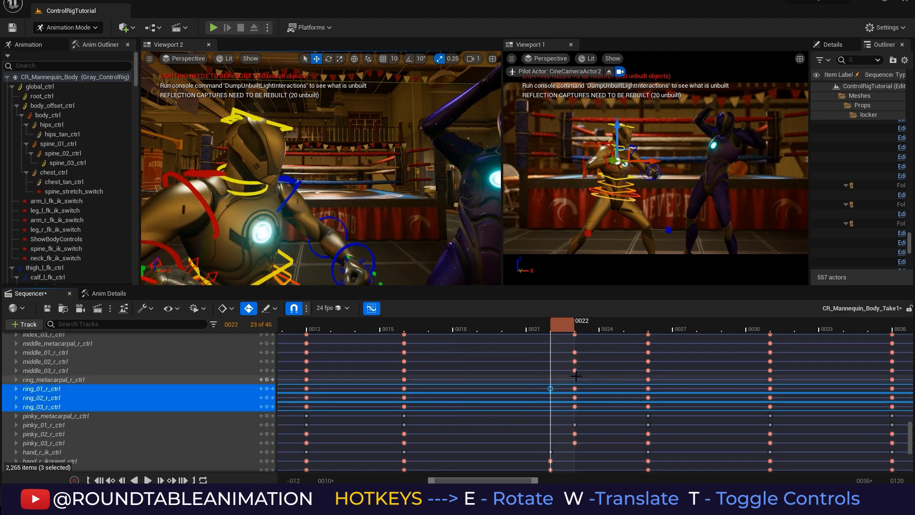
pyautogui.moveTo(413, 331); pyautogui.dragTo(562, 326)
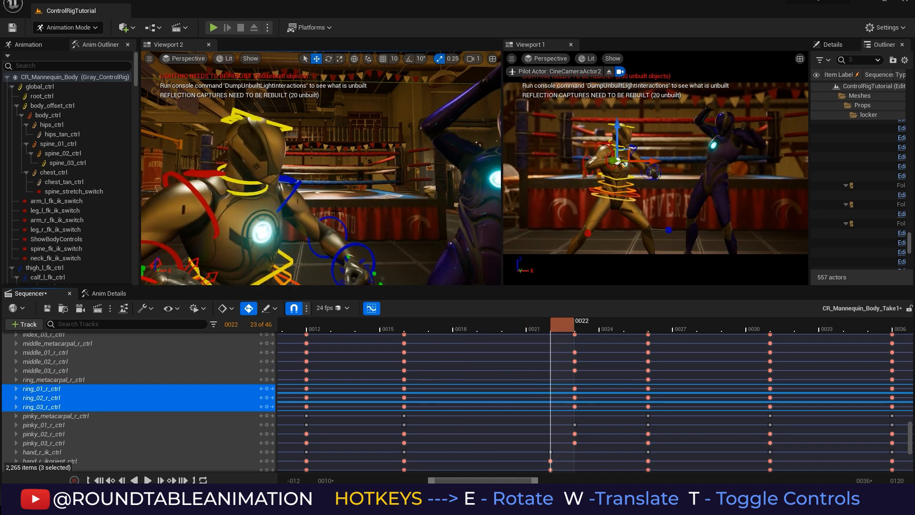
# - Scrub from frame 19 to frame 26 and examine the gray fighter's right hand against the opponent's leg from several angles
pyautogui.keyDown('alt'); pyautogui.moveTo(301, 229); pyautogui.dragTo(334, 179); pyautogui.keyUp('alt')
pyautogui.click(490, 330)
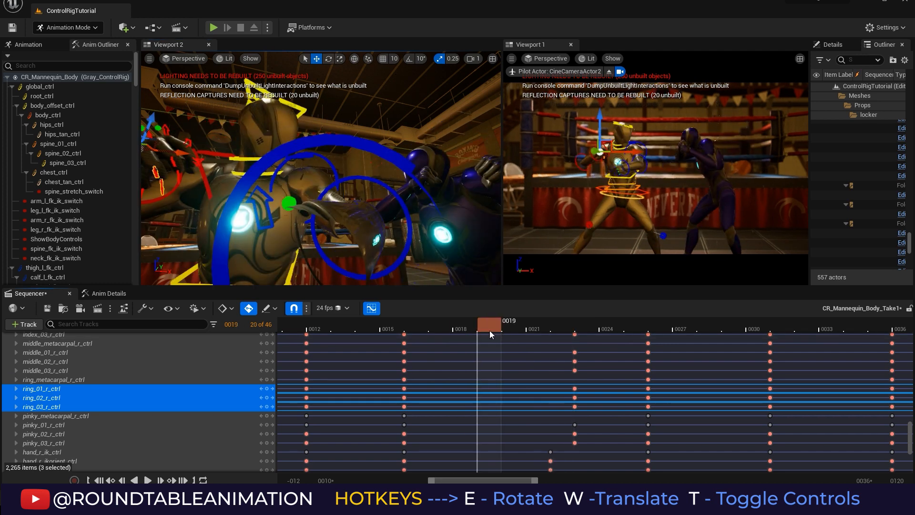
pyautogui.moveTo(490, 331); pyautogui.dragTo(653, 320)
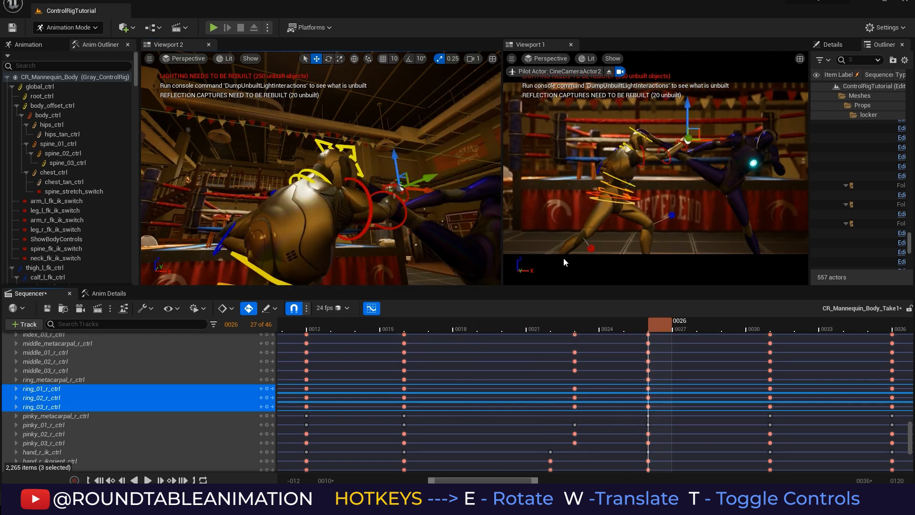
pyautogui.keyDown('alt'); pyautogui.moveTo(440, 210); pyautogui.dragTo(278, 170); pyautogui.keyUp('alt')
pyautogui.press('f')
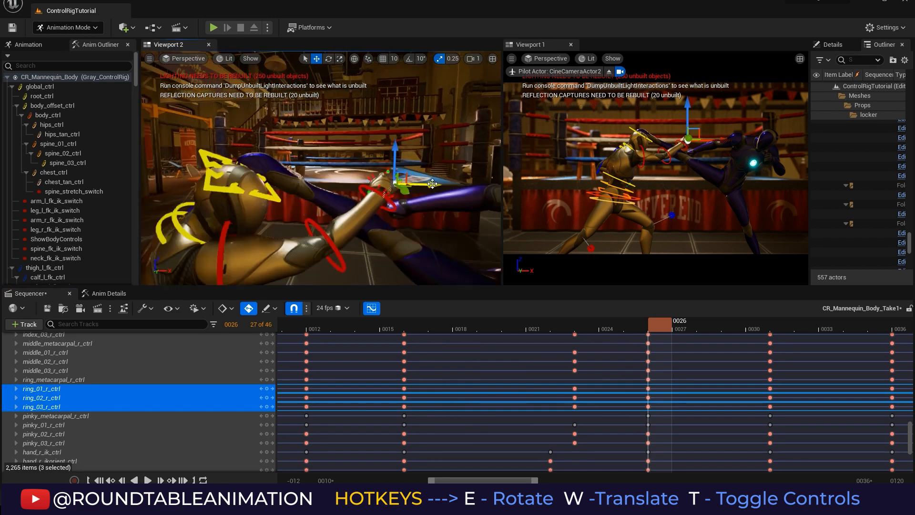
pyautogui.moveTo(370, 182)
pyautogui.keyDown('alt'); pyautogui.mouseDown(button='right')
pyautogui.moveTo(305, 167)
pyautogui.moveTo(362, 181)
pyautogui.mouseUp(button='right'); pyautogui.keyUp('alt')
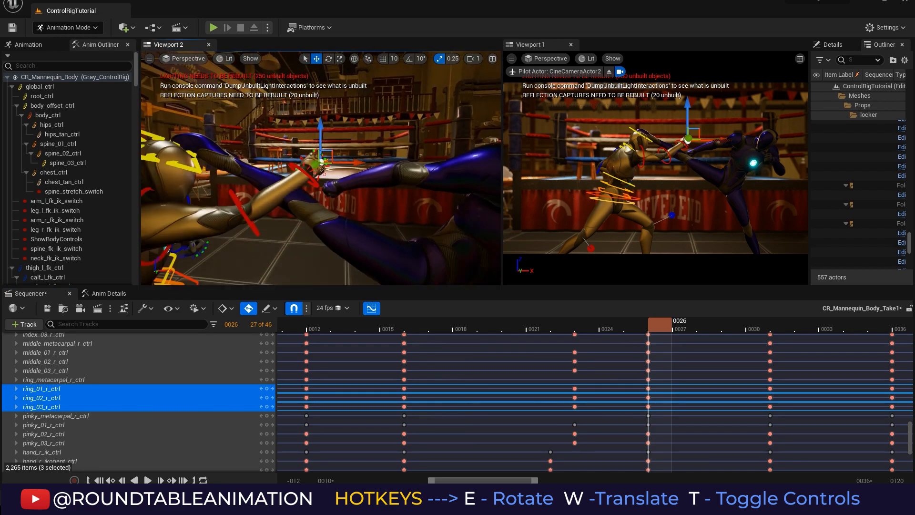
pyautogui.keyDown('alt'); pyautogui.moveTo(346, 179); pyautogui.dragTo(491, 182); pyautogui.keyUp('alt')
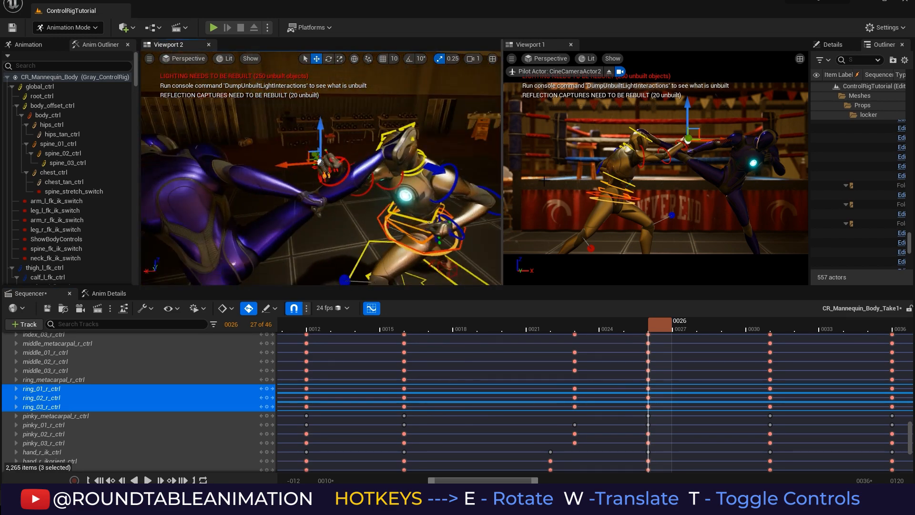
pyautogui.keyDown('alt'); pyautogui.moveTo(366, 207); pyautogui.dragTo(462, 257); pyautogui.keyUp('alt')
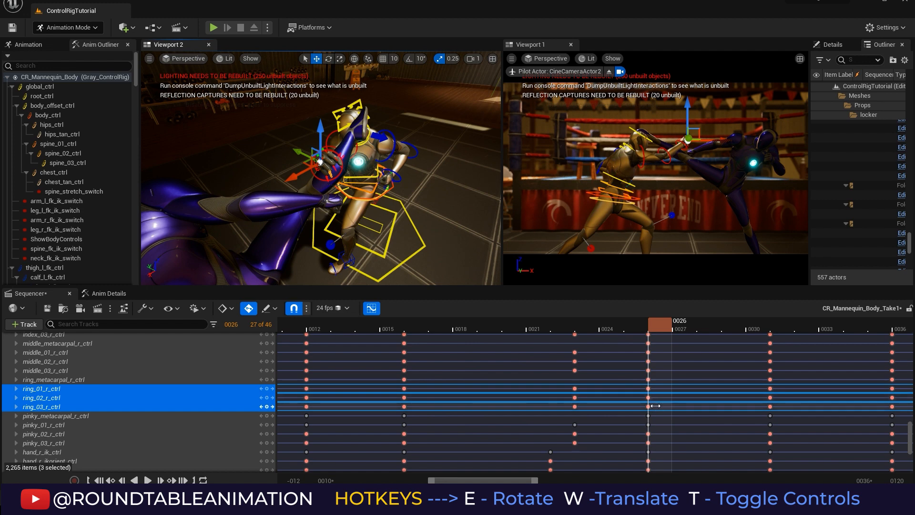
pyautogui.press('f')
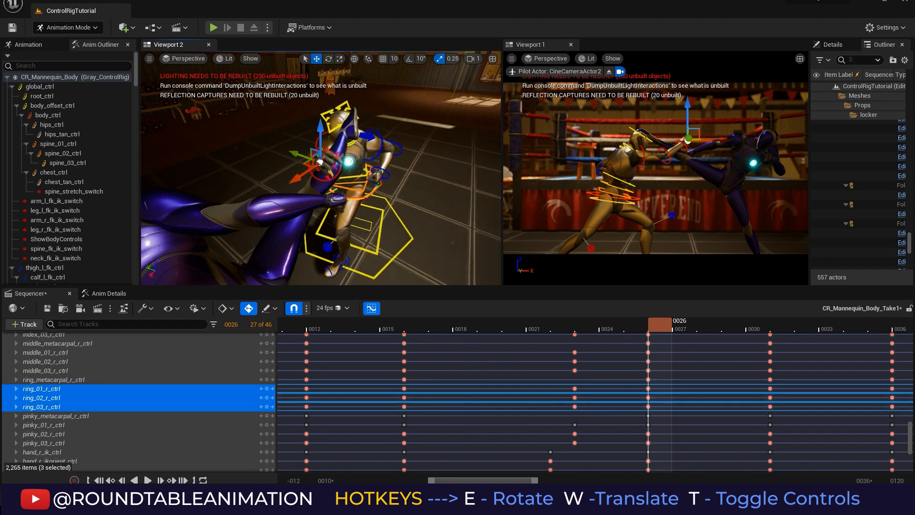
pyautogui.moveTo(367, 195)
pyautogui.keyDown('alt'); pyautogui.mouseDown()
pyautogui.moveTo(383, 203)
pyautogui.moveTo(352, 214)
pyautogui.moveTo(364, 200)
pyautogui.mouseUp(); pyautogui.keyUp('alt')
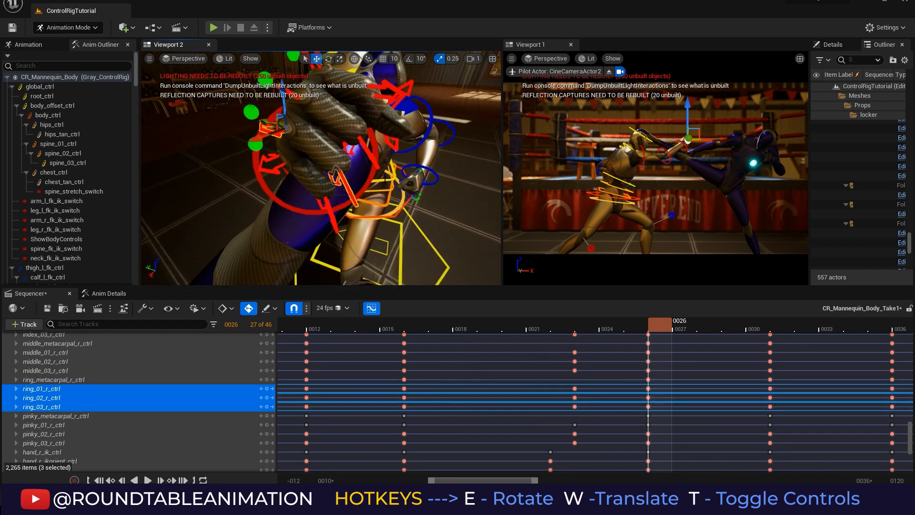
# - Rotate the three right index finger controls at frame 26 to extend the curled index finger
pyautogui.keyDown('alt'); pyautogui.moveTo(365, 200); pyautogui.dragTo(364, 267, button='middle'); pyautogui.keyUp('alt')
pyautogui.click(295, 189)
pyautogui.press('e')
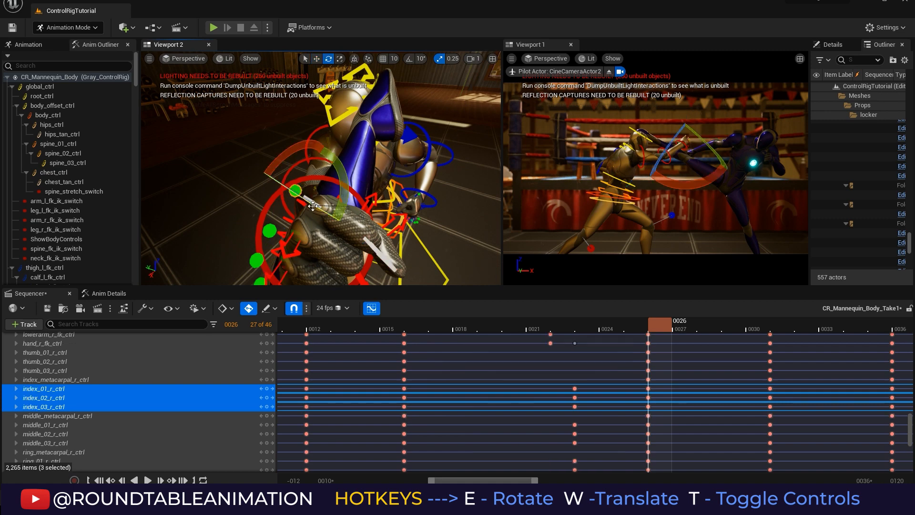
pyautogui.keyDown('shift'); pyautogui.click(346, 208); pyautogui.keyUp('shift')
pyautogui.click(244, 139)
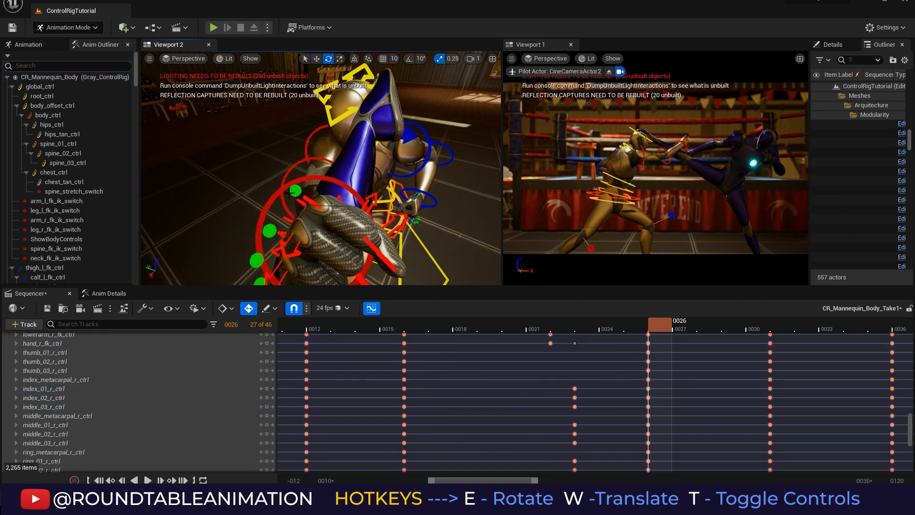
pyautogui.moveTo(350, 206); pyautogui.dragTo(332, 223)
pyautogui.keyDown('alt'); pyautogui.moveTo(392, 220); pyautogui.dragTo(491, 205); pyautogui.keyUp('alt')
pyautogui.keyDown('alt'); pyautogui.moveTo(337, 235); pyautogui.dragTo(361, 234); pyautogui.keyUp('alt')
pyautogui.moveTo(289, 190); pyautogui.dragTo(286, 196)
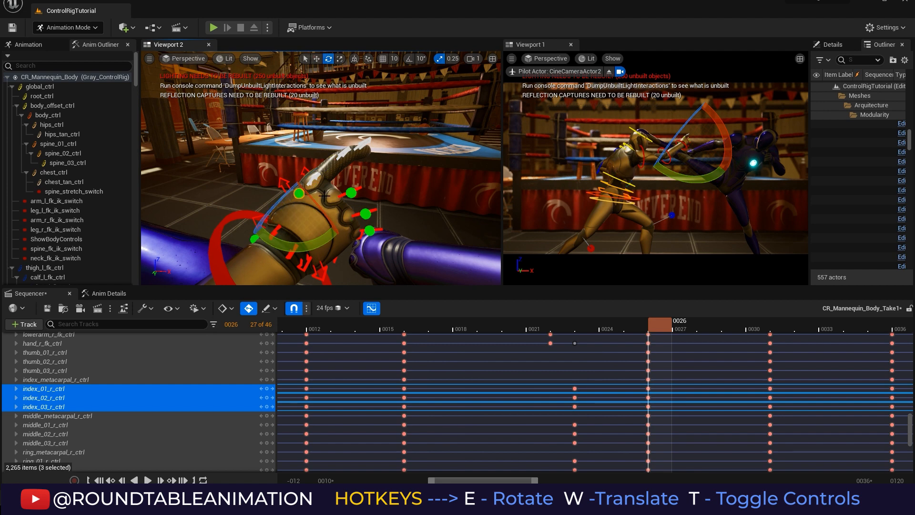
# - Rotate the three right middle finger controls at frame 26 to open the finger out beside the index finger
pyautogui.click(352, 192)
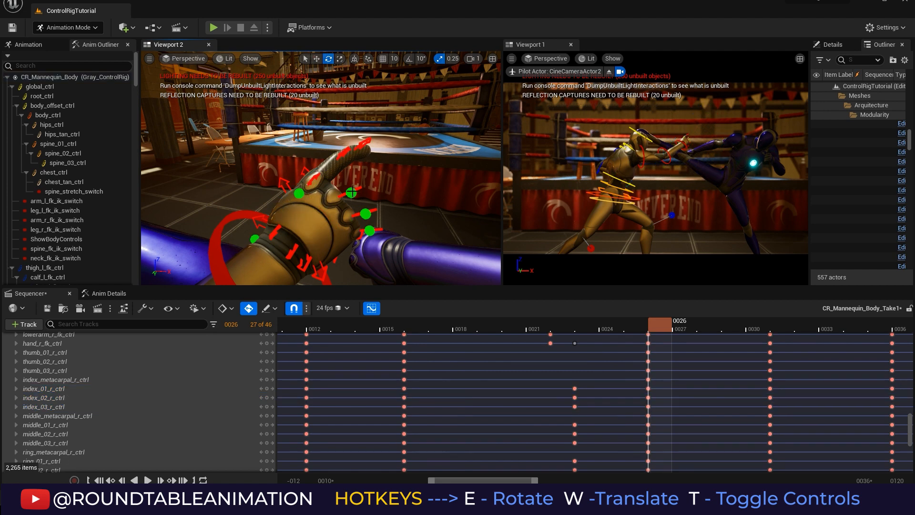
pyautogui.click(352, 192)
pyautogui.moveTo(324, 205); pyautogui.dragTo(358, 223)
pyautogui.click(377, 188)
pyautogui.click(378, 181)
pyautogui.click(307, 210)
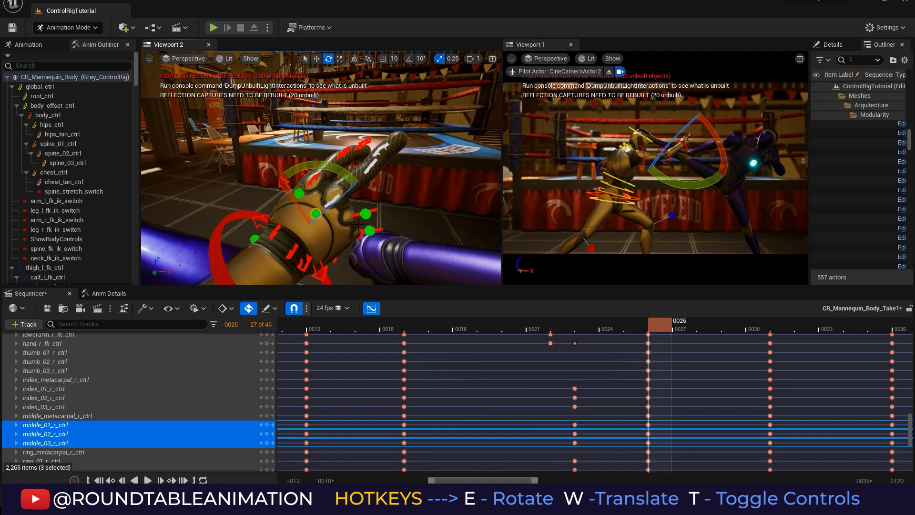
# - Rotate the right index finger controls to bring the index finger closer to the middle finger
pyautogui.click(381, 151)
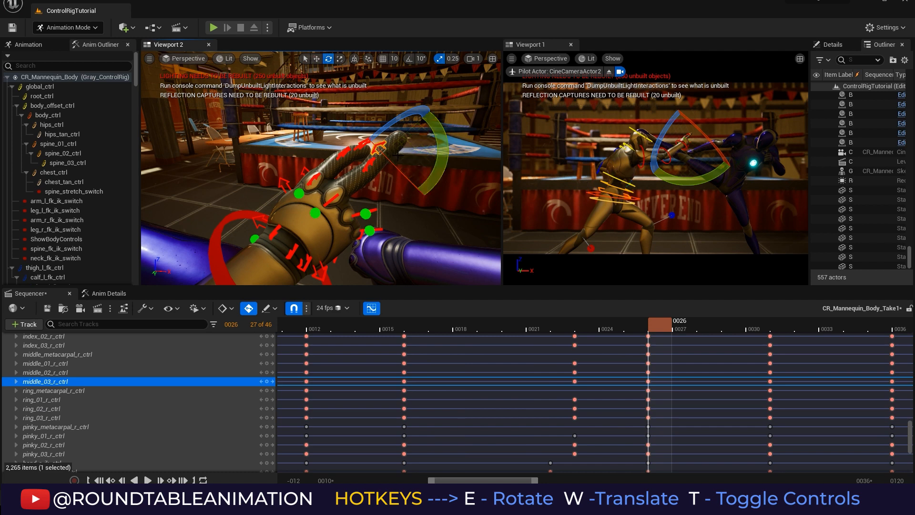
pyautogui.moveTo(397, 158); pyautogui.dragTo(304, 182)
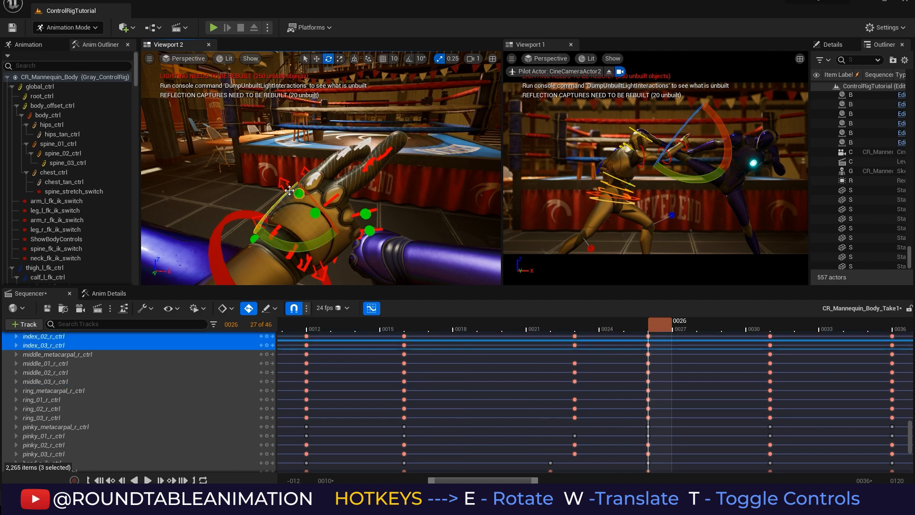
pyautogui.moveTo(296, 205); pyautogui.dragTo(265, 233)
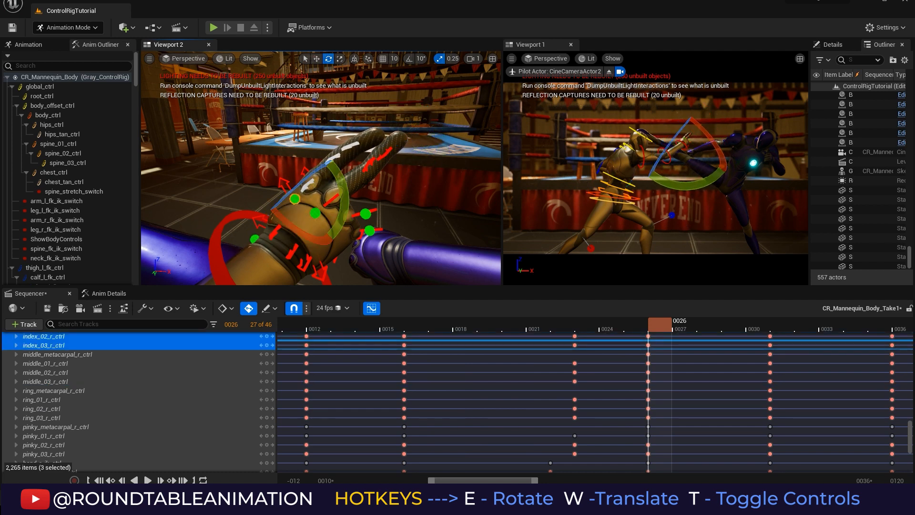
# - Fine-tune the angle and spacing of the right index and middle fingers at frame 26
pyautogui.click(336, 162)
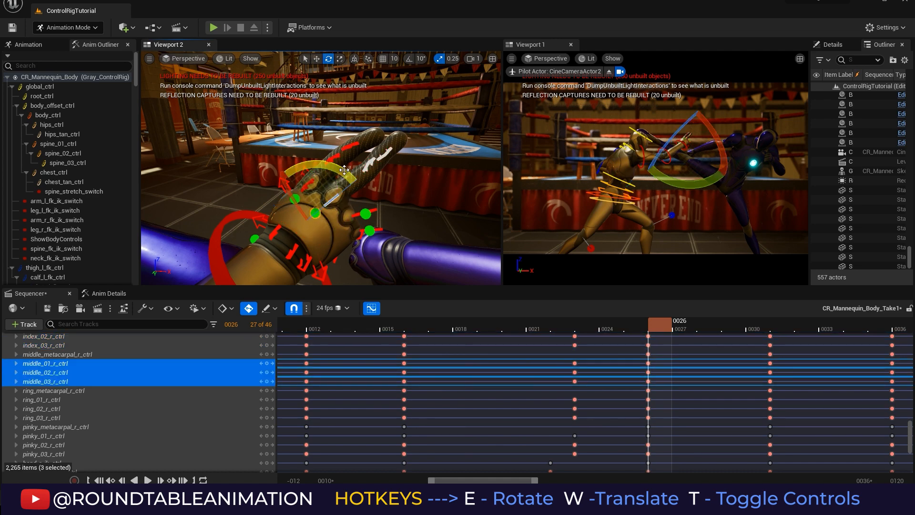
pyautogui.click(332, 156)
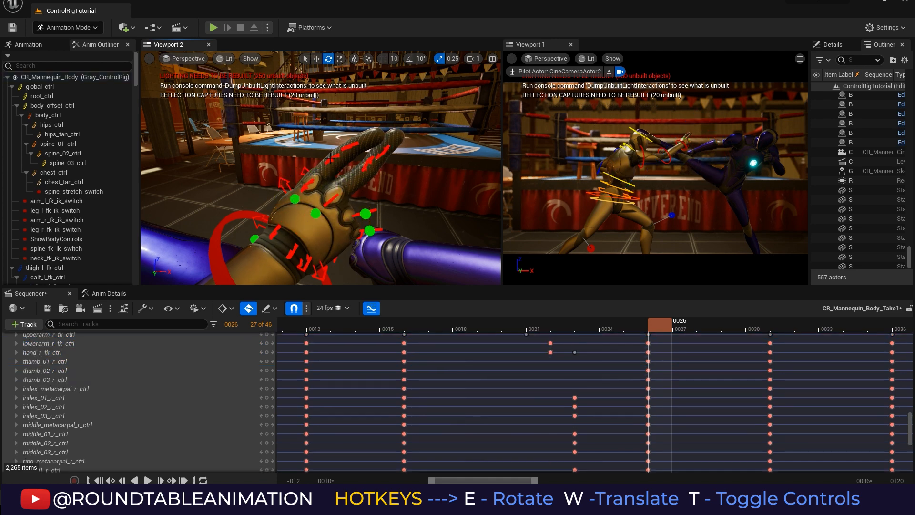
pyautogui.moveTo(374, 150)
pyautogui.mouseDown()
pyautogui.moveTo(370, 162)
pyautogui.moveTo(390, 148)
pyautogui.mouseUp()
pyautogui.click(390, 160)
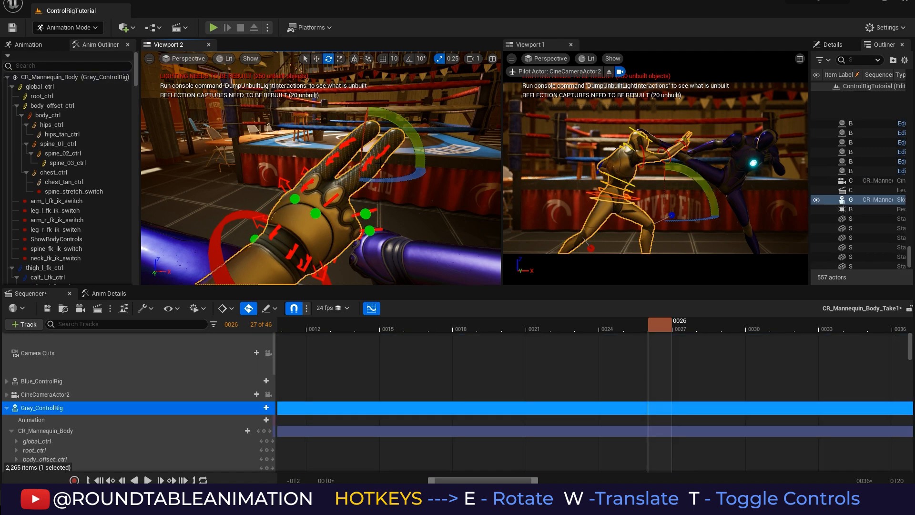
pyautogui.click(368, 163)
pyautogui.moveTo(340, 212); pyautogui.dragTo(335, 208)
pyautogui.click(388, 159)
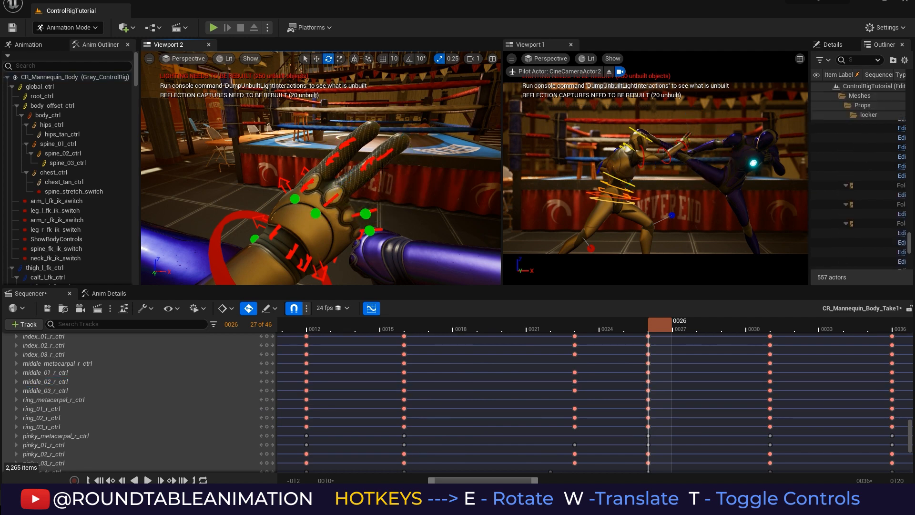
# - Adjust the right middle fingertip's bend and rotate the whole middle finger nearer to the index finger
pyautogui.click(386, 155)
pyautogui.click(386, 155)
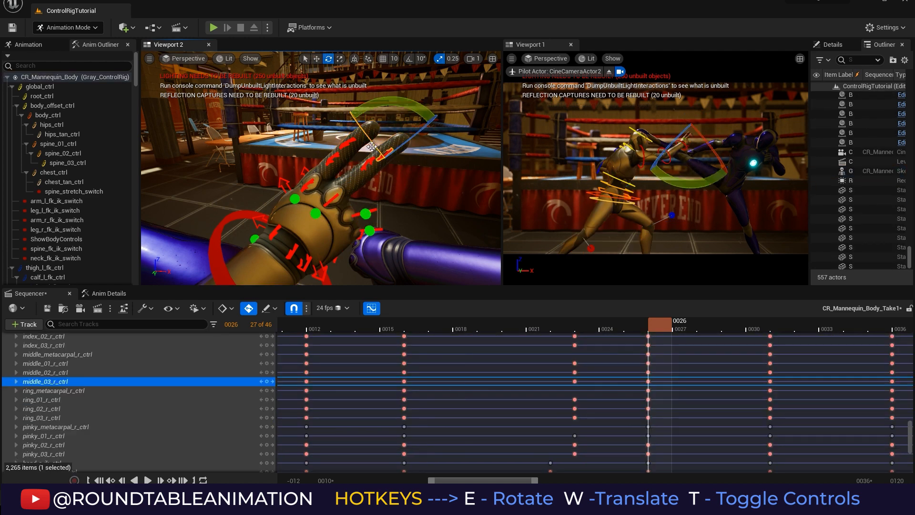
pyautogui.moveTo(372, 147); pyautogui.dragTo(413, 201)
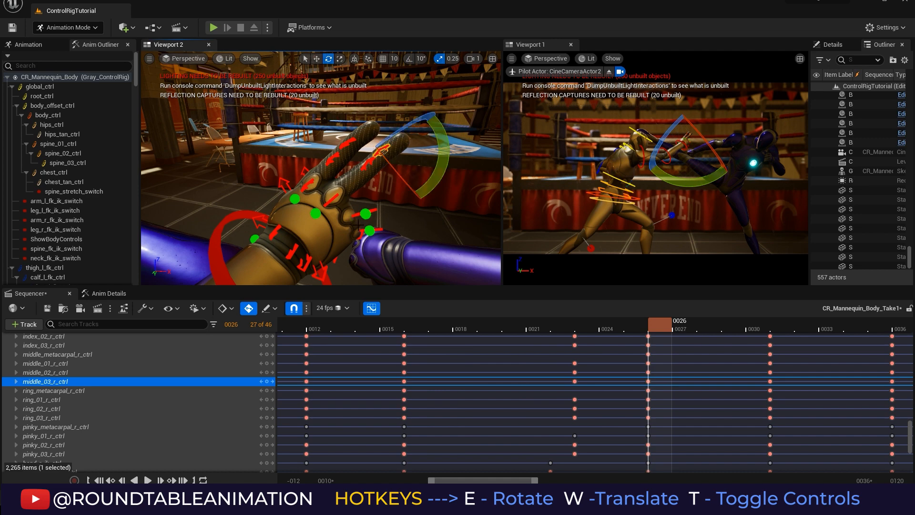
pyautogui.click(317, 212)
pyautogui.moveTo(336, 172); pyautogui.dragTo(322, 170)
# - Rotate the three right ring finger controls at frame 26 to uncurl the finger and align it beside the middle finger
pyautogui.click(371, 214)
pyautogui.click(363, 216)
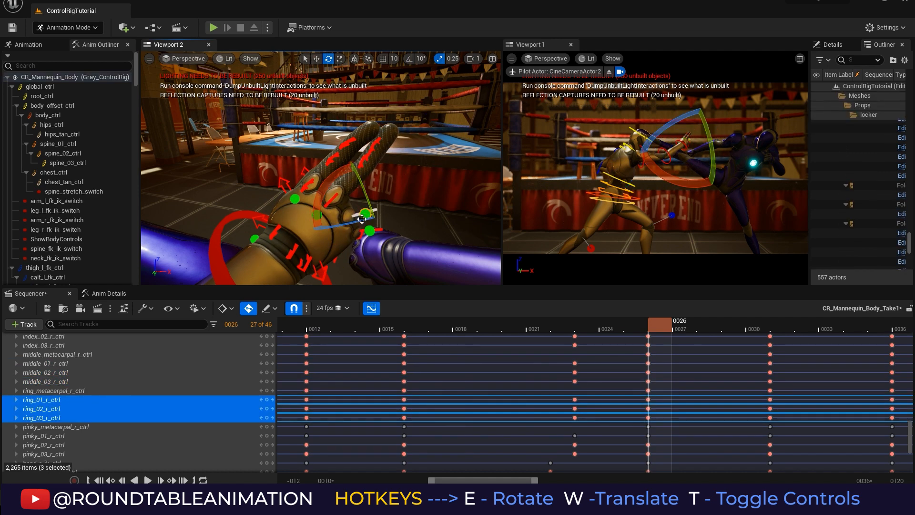
pyautogui.moveTo(361, 220); pyautogui.dragTo(366, 214)
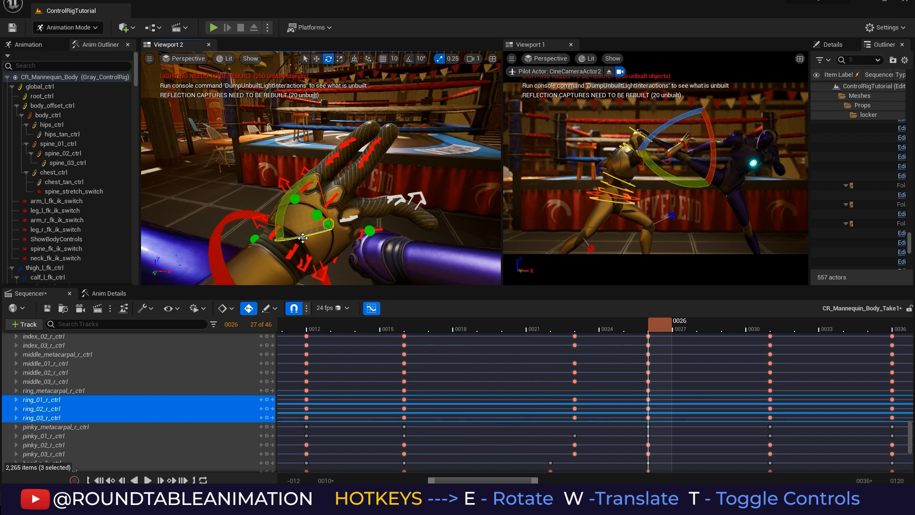
pyautogui.moveTo(301, 237); pyautogui.dragTo(312, 235)
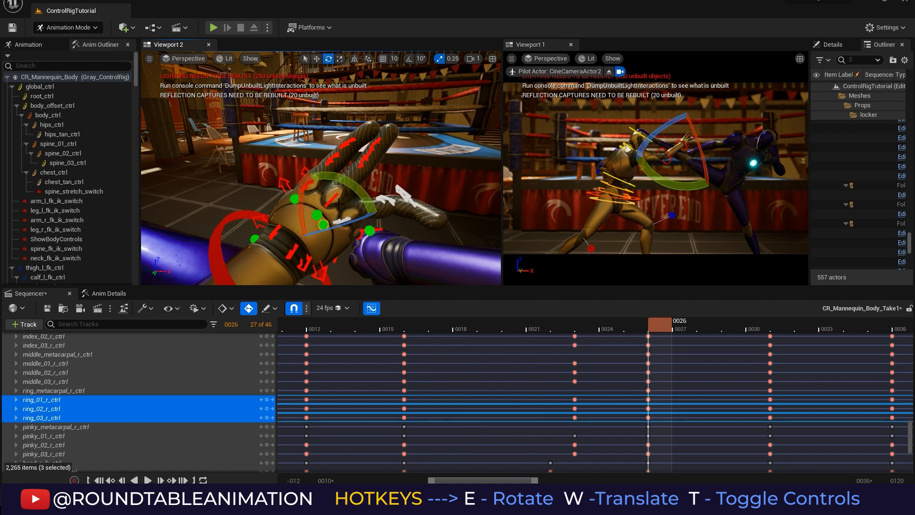
pyautogui.moveTo(362, 188); pyautogui.dragTo(281, 261)
pyautogui.moveTo(305, 230); pyautogui.dragTo(290, 274)
pyautogui.moveTo(355, 189); pyautogui.dragTo(376, 225)
pyautogui.click(370, 231)
pyautogui.hotkey('ctrl', 'z')
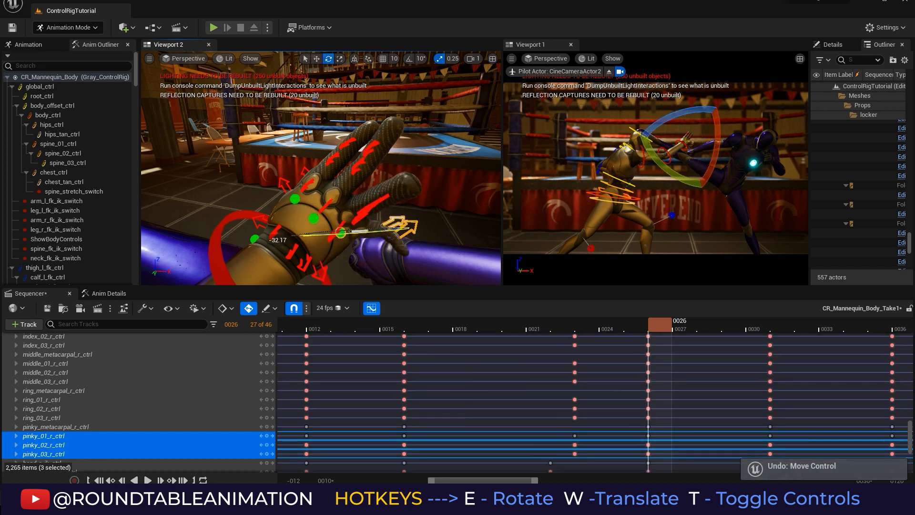
pyautogui.hotkey('ctrl', 'z')
# - Rotate the three right pinky controls at frame 26 to open the pinky and set it beside the ring finger
pyautogui.click(373, 235)
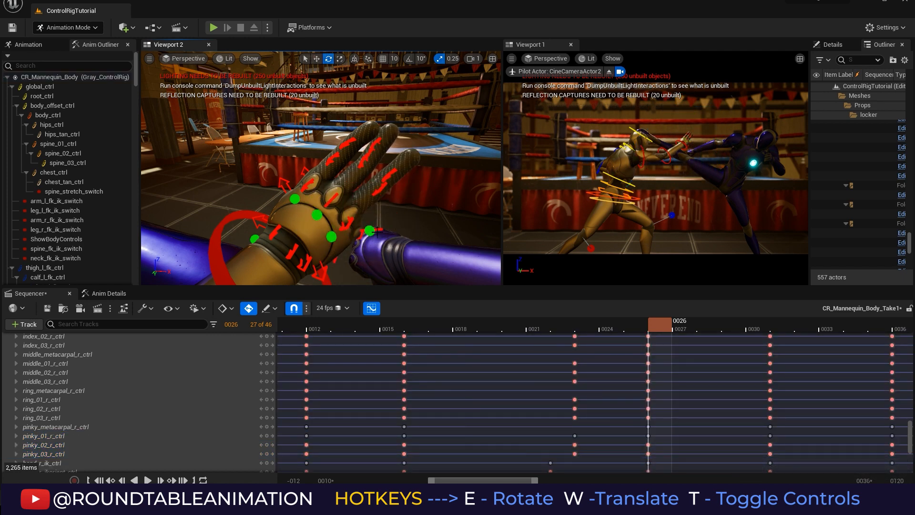
pyautogui.click(370, 231)
pyautogui.moveTo(363, 234); pyautogui.dragTo(387, 204)
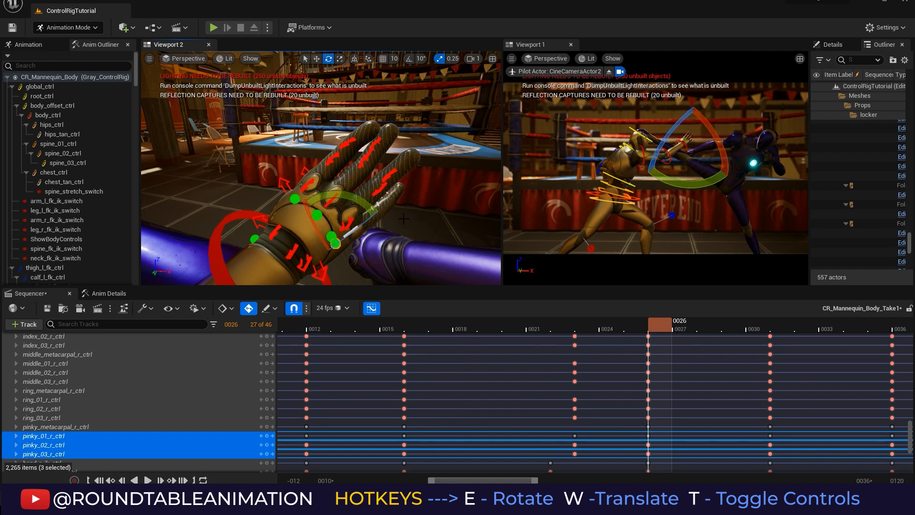
pyautogui.keyDown('alt'); pyautogui.moveTo(422, 228); pyautogui.dragTo(438, 231); pyautogui.keyUp('alt')
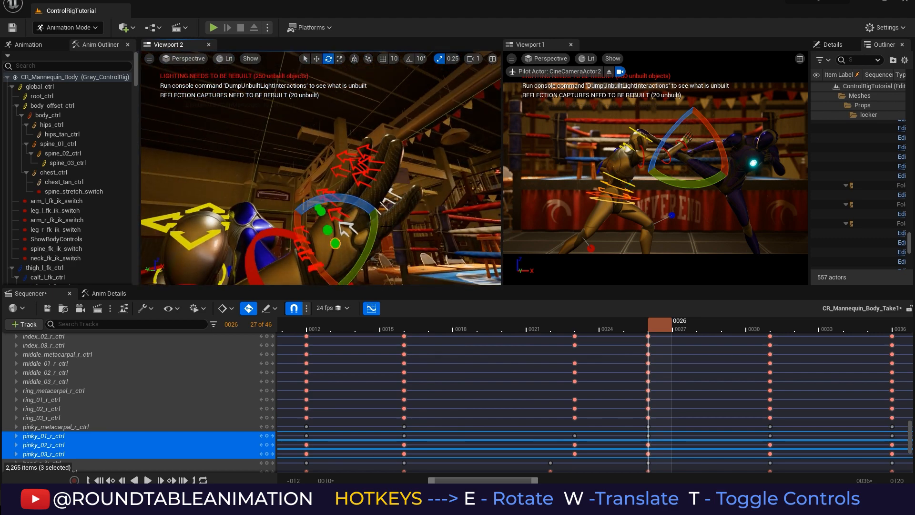
pyautogui.moveTo(368, 204); pyautogui.dragTo(348, 201)
pyautogui.keyDown('alt'); pyautogui.moveTo(325, 231); pyautogui.dragTo(339, 182); pyautogui.keyUp('alt')
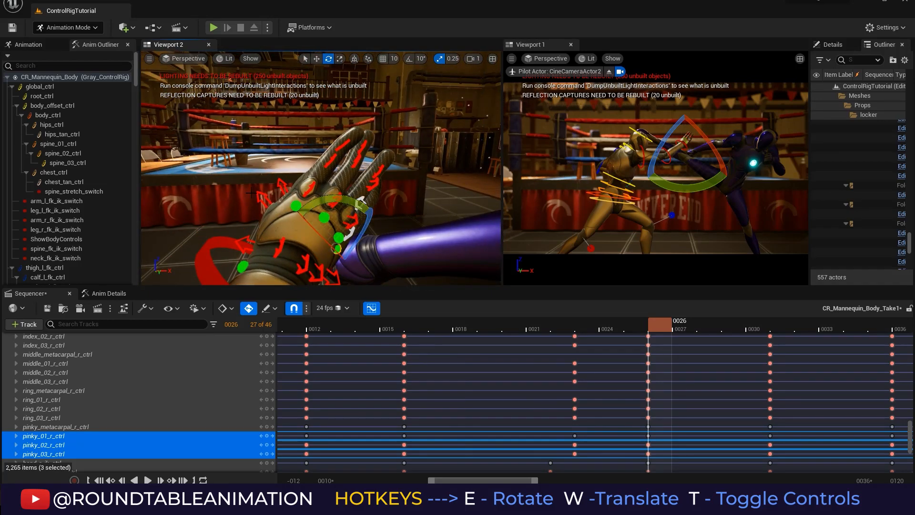
# - Adjust the right middle finger's rotation and rotate the three right thumb controls to open the thumb away from the palm at frame 26
pyautogui.click(325, 218)
pyautogui.moveTo(334, 231); pyautogui.dragTo(292, 188)
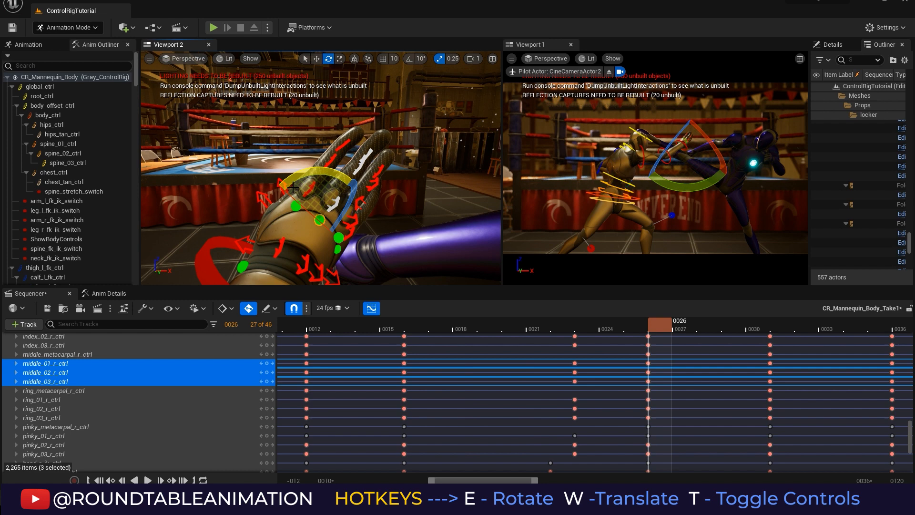
pyautogui.click(242, 266)
pyautogui.press('f')
pyautogui.scroll(-6, 293, 212)
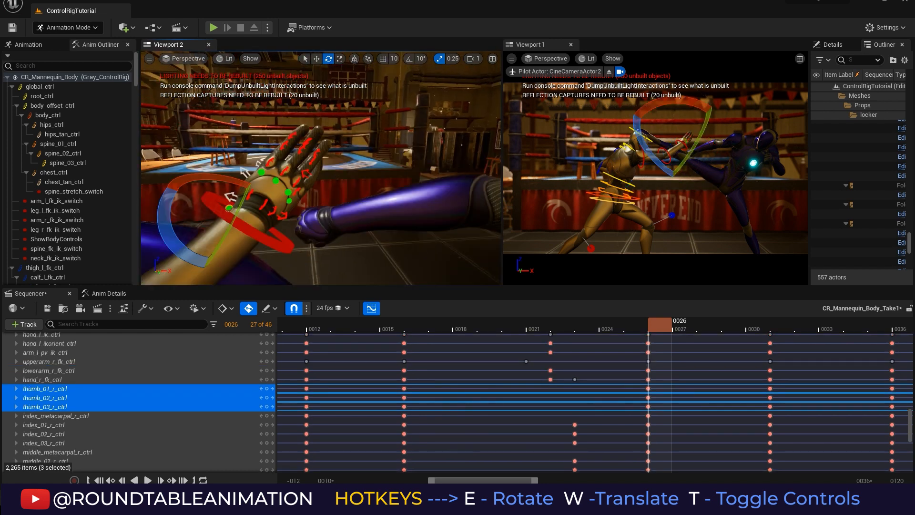
pyautogui.moveTo(177, 239); pyautogui.dragTo(190, 262)
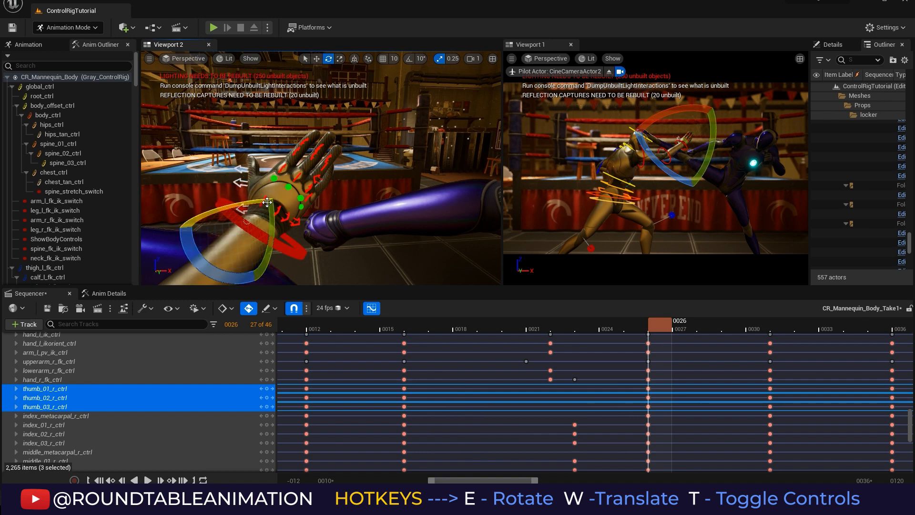
pyautogui.moveTo(265, 241); pyautogui.dragTo(258, 260)
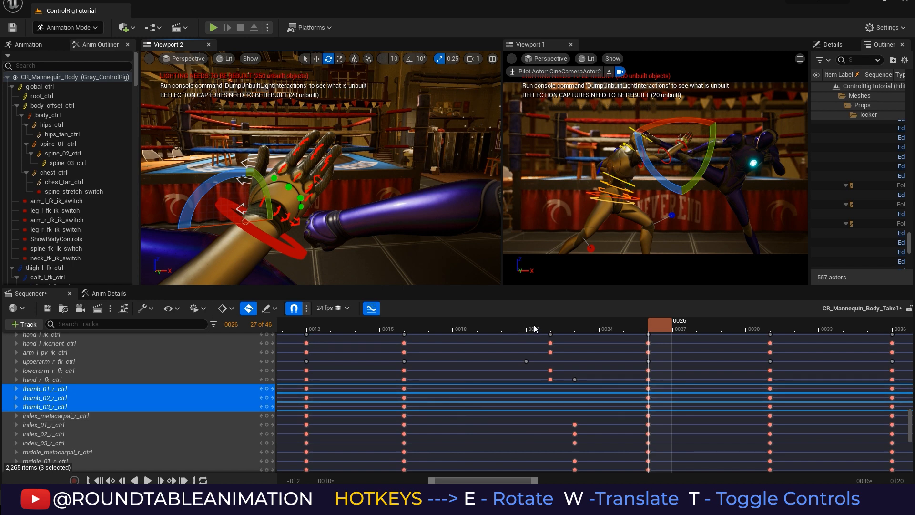
# - Deselect the thumb controls, enlarge the viewports vertically and frame both fighters' bodies at frame 26
pyautogui.moveTo(523, 328); pyautogui.dragTo(653, 331)
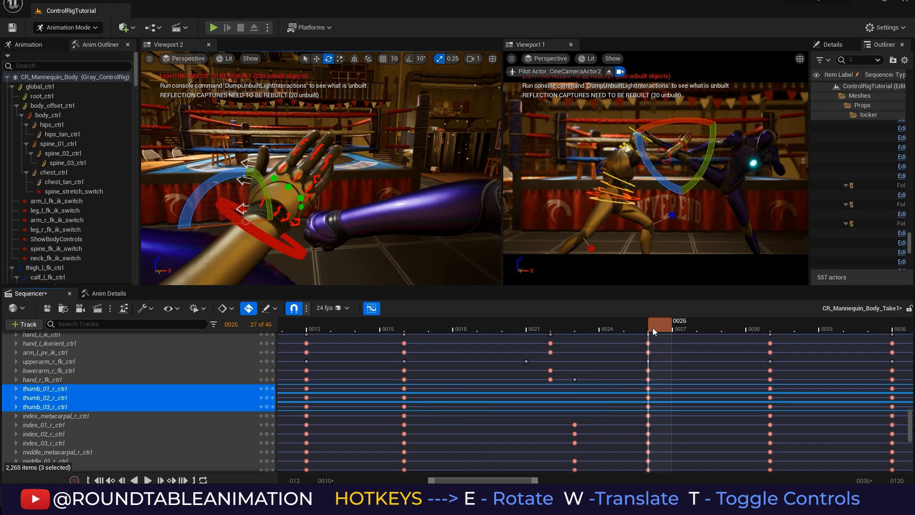
pyautogui.scroll(-5, 448, 220)
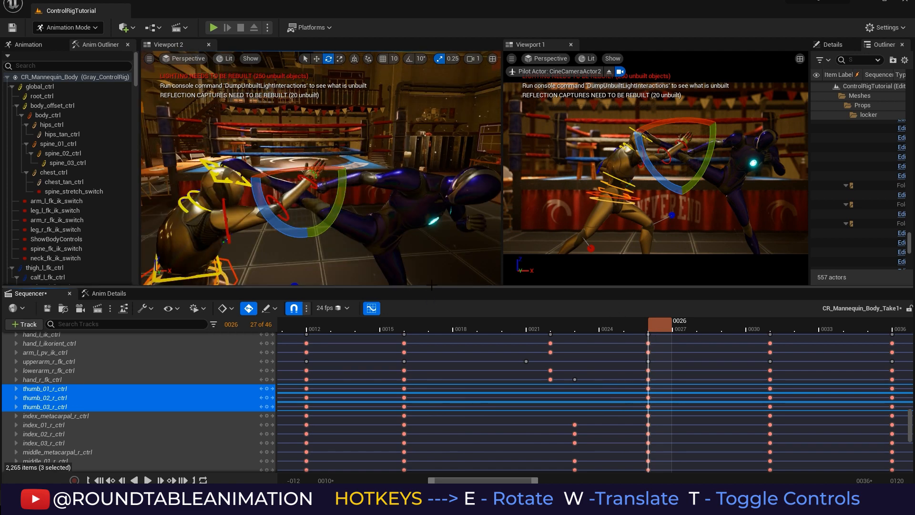
pyautogui.press('Escape')
pyautogui.moveTo(434, 287); pyautogui.dragTo(427, 353)
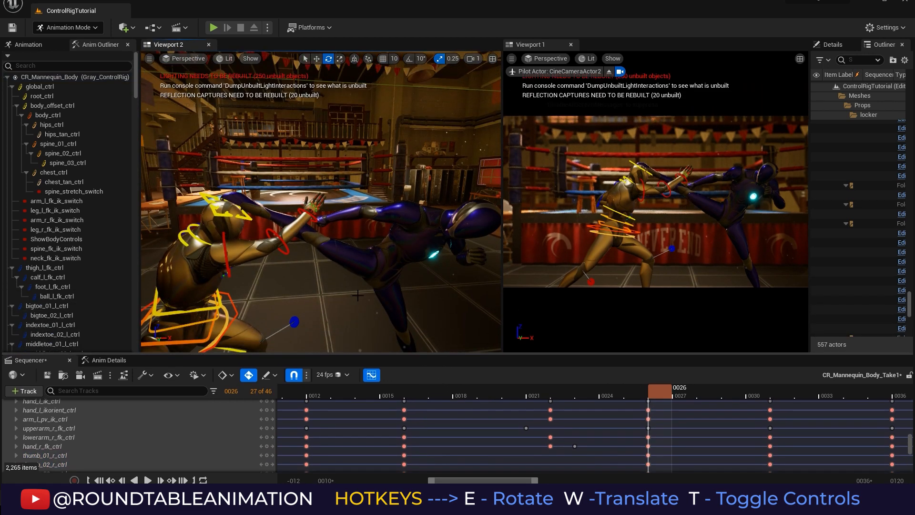
pyautogui.moveTo(391, 324); pyautogui.dragTo(336, 289, button='middle')
pyautogui.scroll(-8, 336, 289)
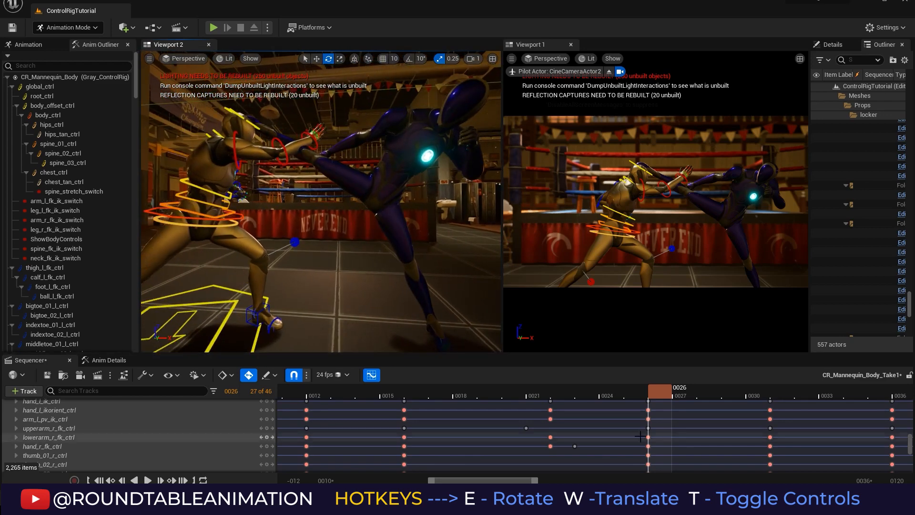
# - Rotate the gray fighter's right lower arm control at frame 24 to bend the forearm upward
pyautogui.moveTo(496, 396); pyautogui.dragTo(609, 402)
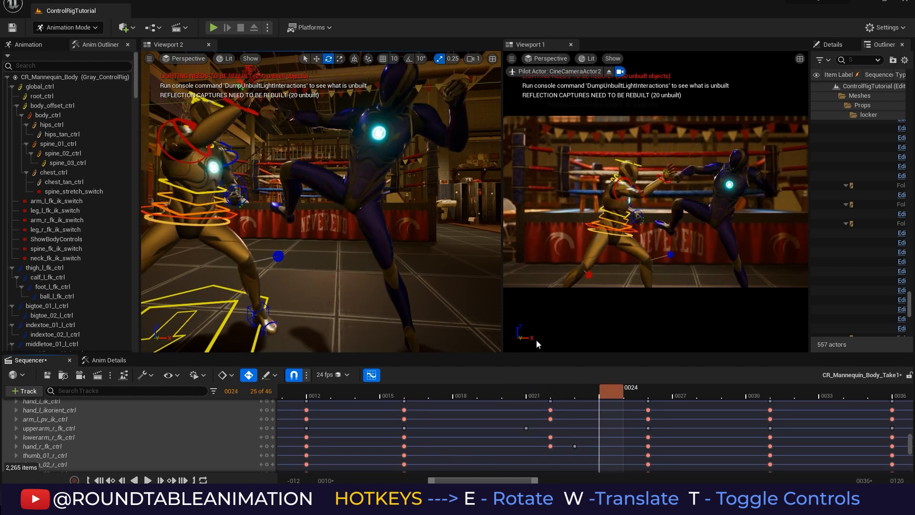
pyautogui.moveTo(252, 204); pyautogui.dragTo(320, 256, button='middle')
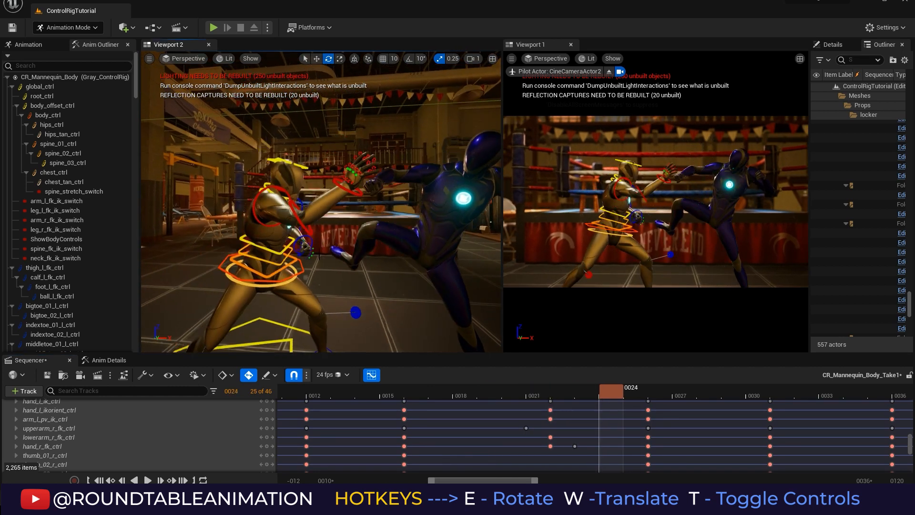
pyautogui.click(303, 224)
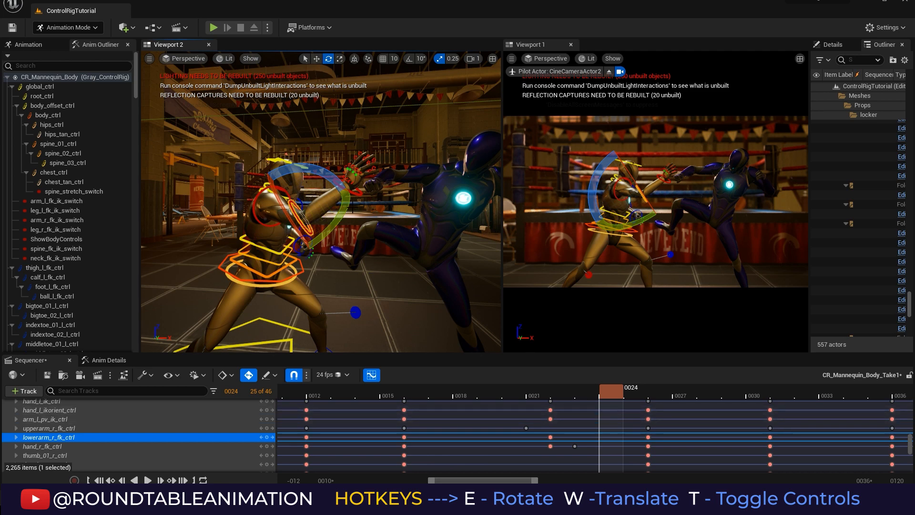
pyautogui.moveTo(345, 208); pyautogui.dragTo(334, 192)
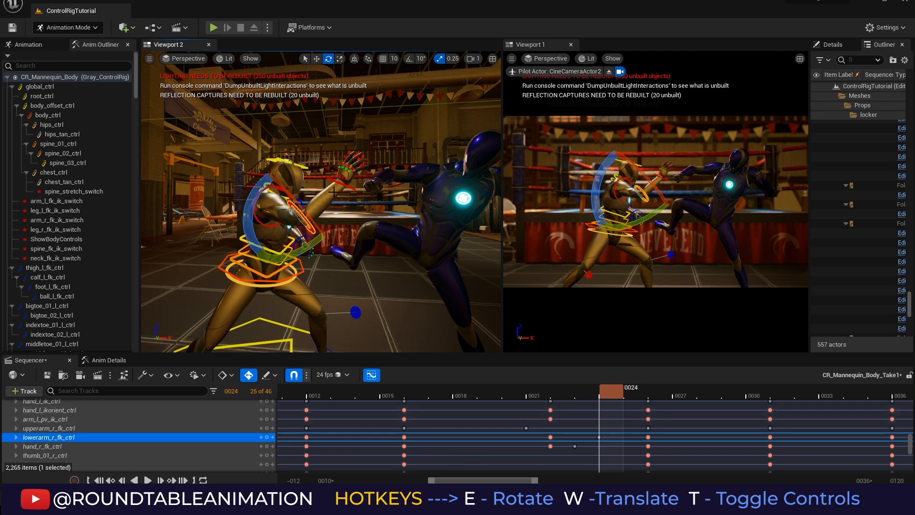
# - Rotate the gray fighter's right upper arm control at frame 24 to lower the arm in front of the chest
pyautogui.moveTo(285, 207)
pyautogui.mouseDown()
pyautogui.moveTo(293, 196)
pyautogui.moveTo(267, 204)
pyautogui.mouseUp()
pyautogui.click(276, 212)
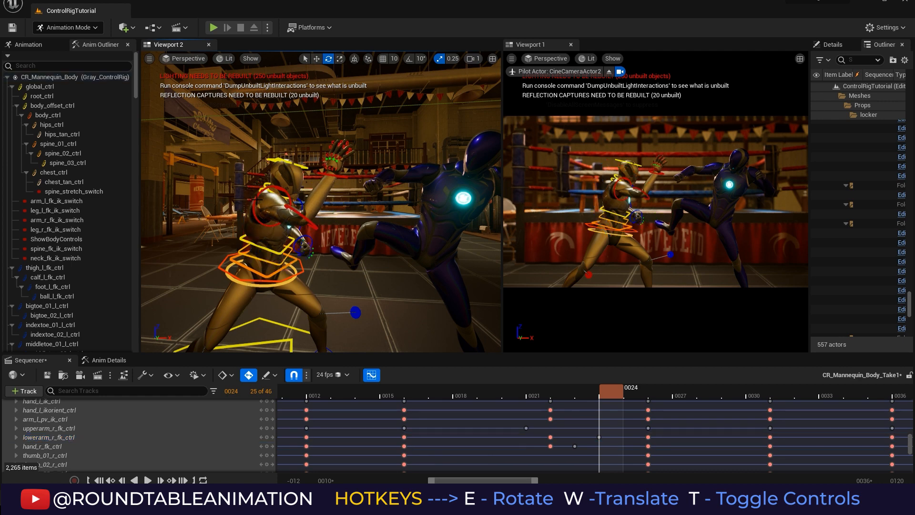
pyautogui.click(274, 224)
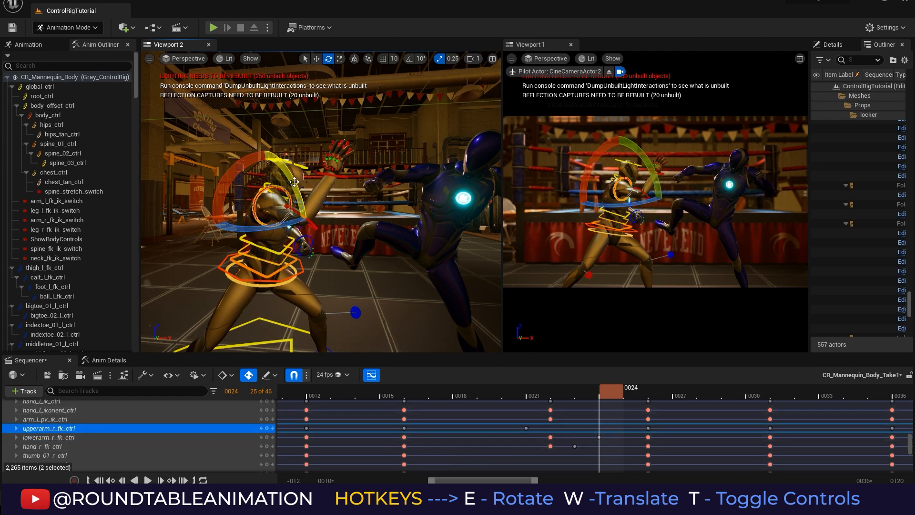
pyautogui.moveTo(294, 182); pyautogui.dragTo(272, 232)
pyautogui.hotkey('ctrl', 'z')
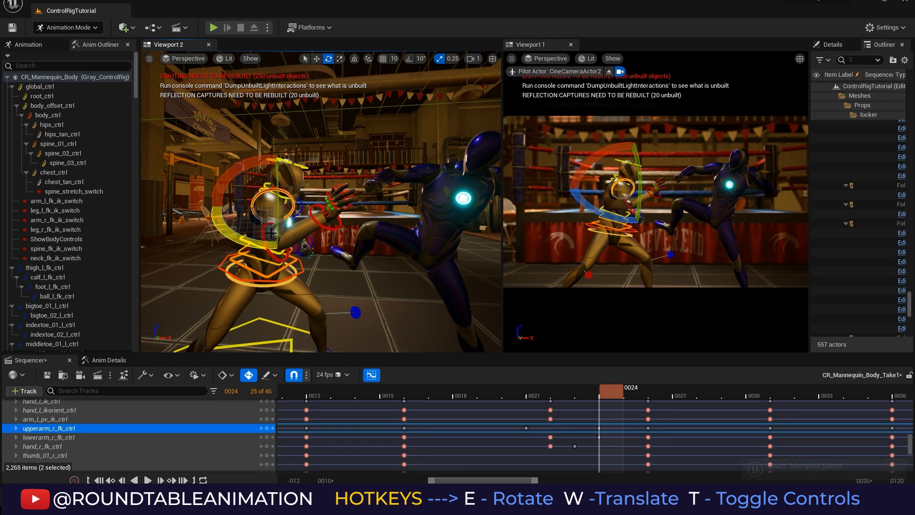
pyautogui.moveTo(239, 165); pyautogui.dragTo(231, 185)
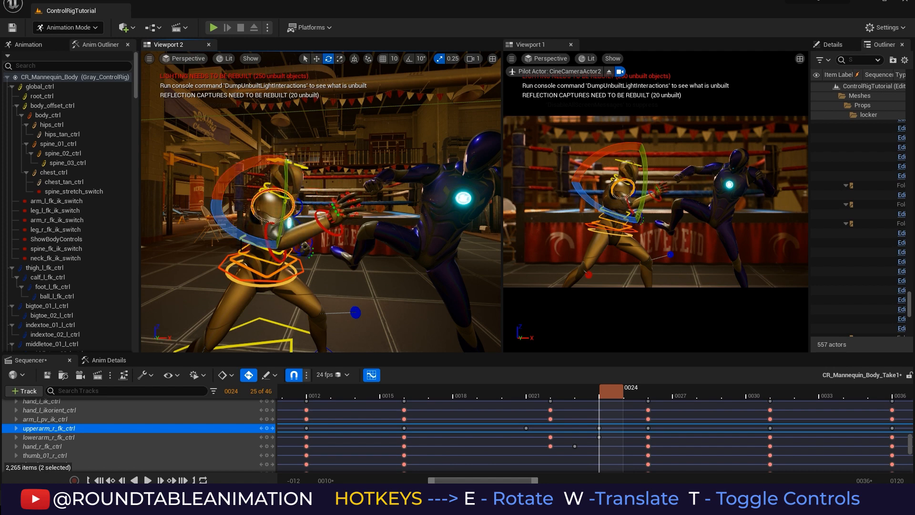
# - Review the arm motion from frame 21 and rotate the right upper arm control at frame 26
pyautogui.click(547, 393)
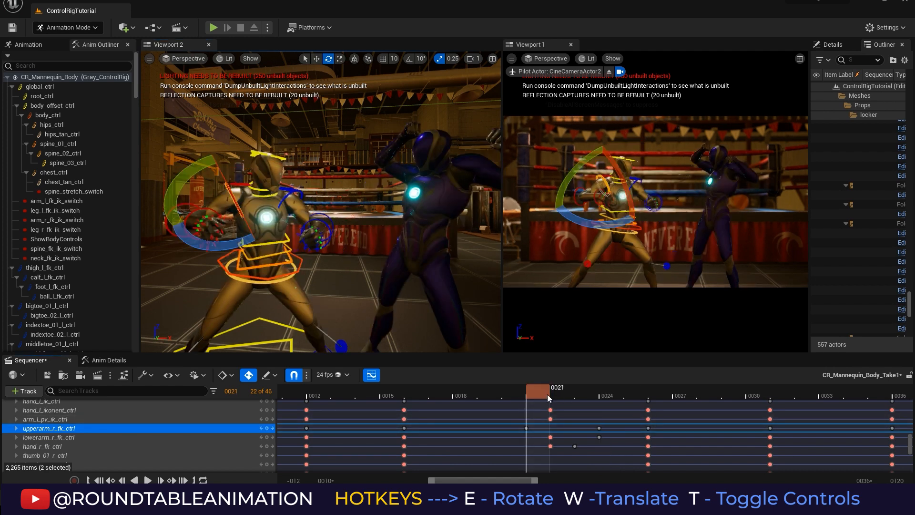
pyautogui.moveTo(548, 393); pyautogui.dragTo(662, 395)
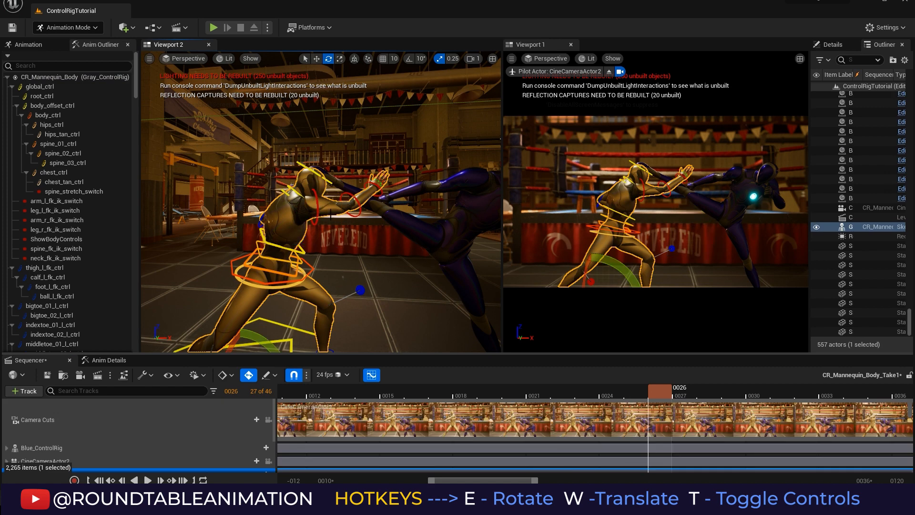
pyautogui.hotkey('ctrl', 'z')
pyautogui.moveTo(317, 213); pyautogui.dragTo(252, 208)
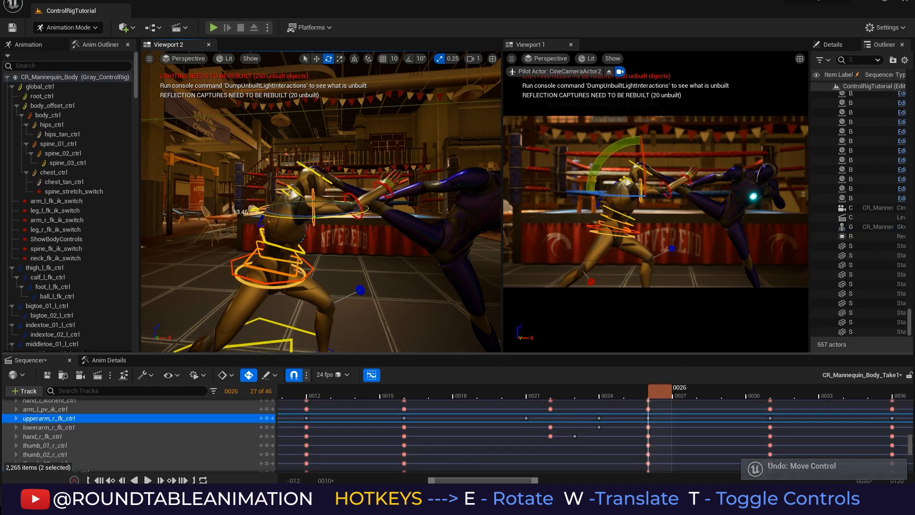
# - Rotate the right lower arm control at frame 26 until the forearm stands upright against the kick, and scrub through the motion
pyautogui.click(355, 205)
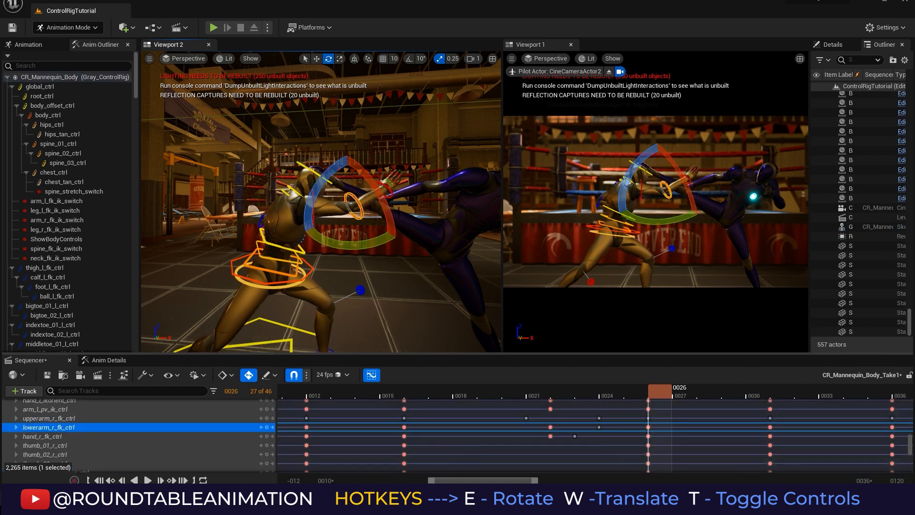
pyautogui.moveTo(383, 234); pyautogui.dragTo(363, 246)
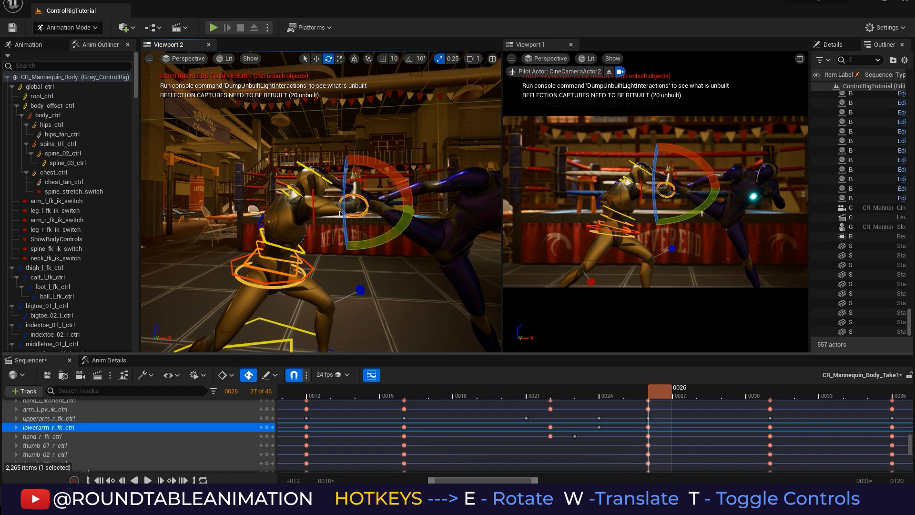
pyautogui.click(340, 208)
pyautogui.hotkey('ctrl', 'z')
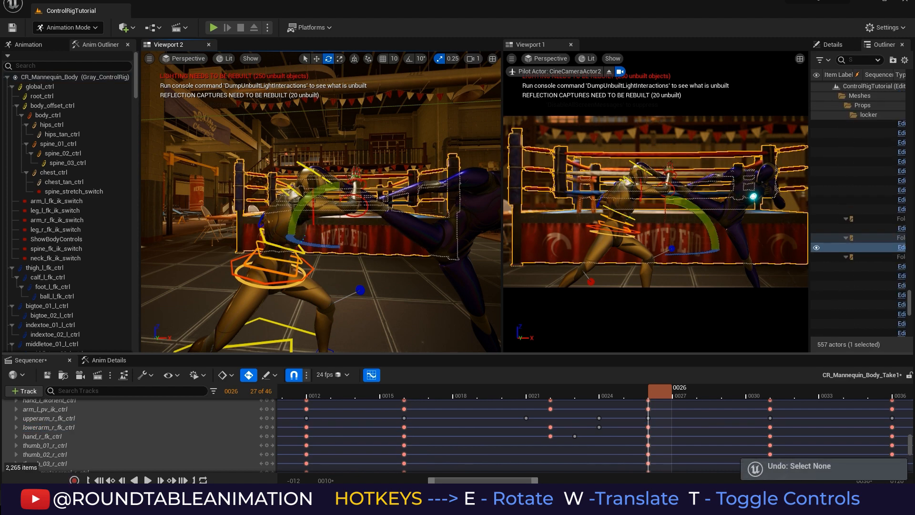
pyautogui.click(355, 206)
pyautogui.moveTo(348, 188); pyautogui.dragTo(349, 206)
pyautogui.moveTo(394, 241); pyautogui.dragTo(394, 244)
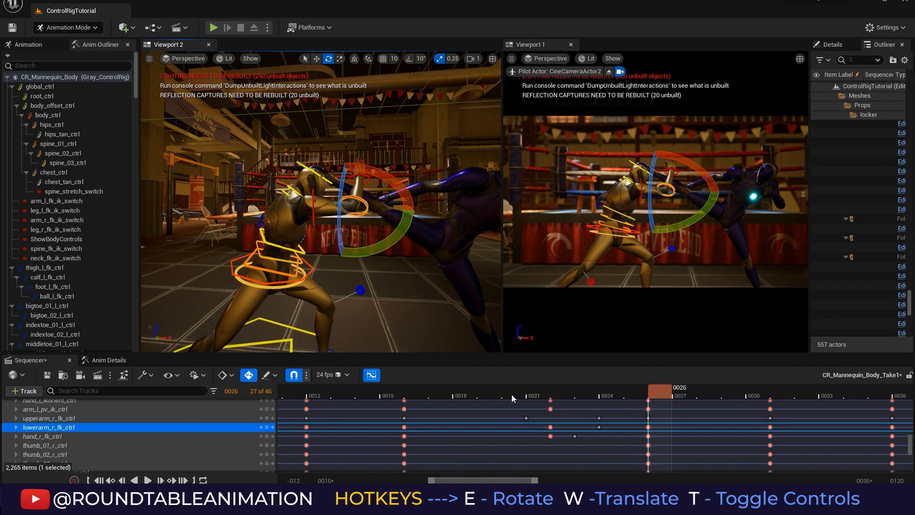
pyautogui.moveTo(512, 398); pyautogui.dragTo(655, 414)
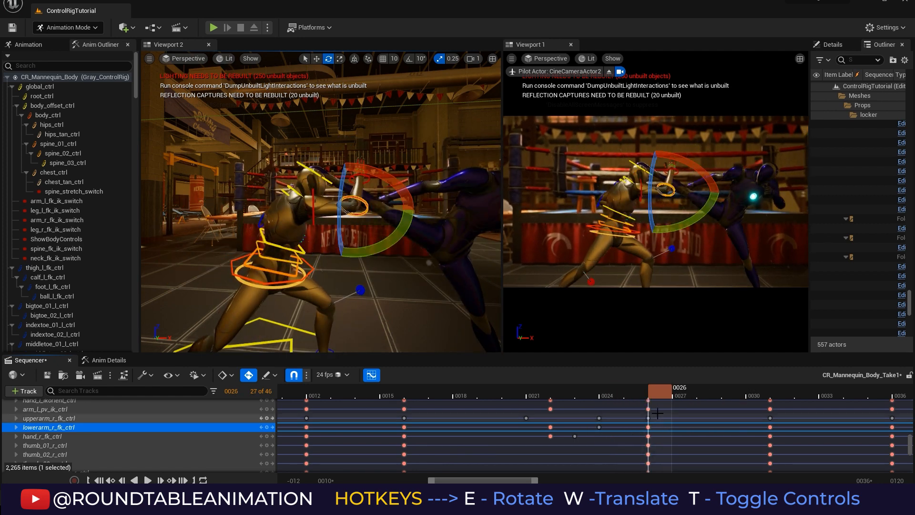
# - Rotate the right hand control hand_r_fk_ctrl at frame 27 to tilt the hand at the wrist
pyautogui.press('f')
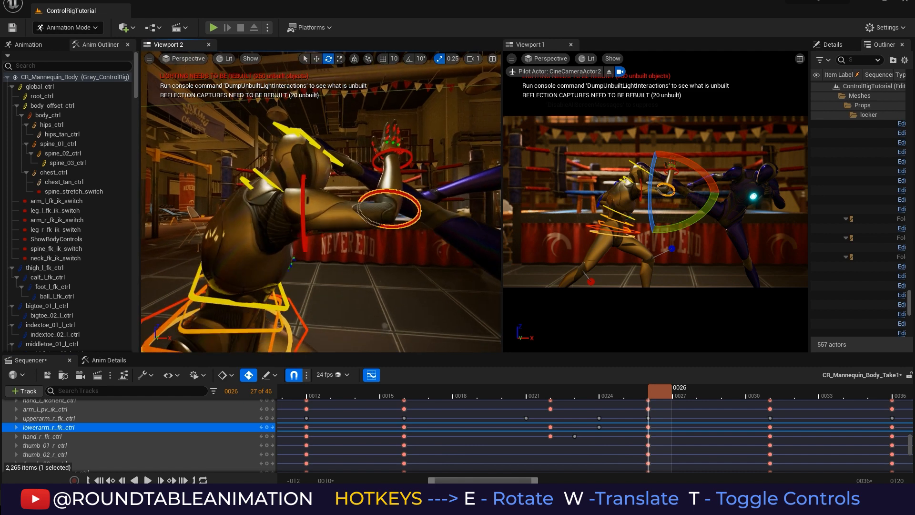
pyautogui.click(42, 436)
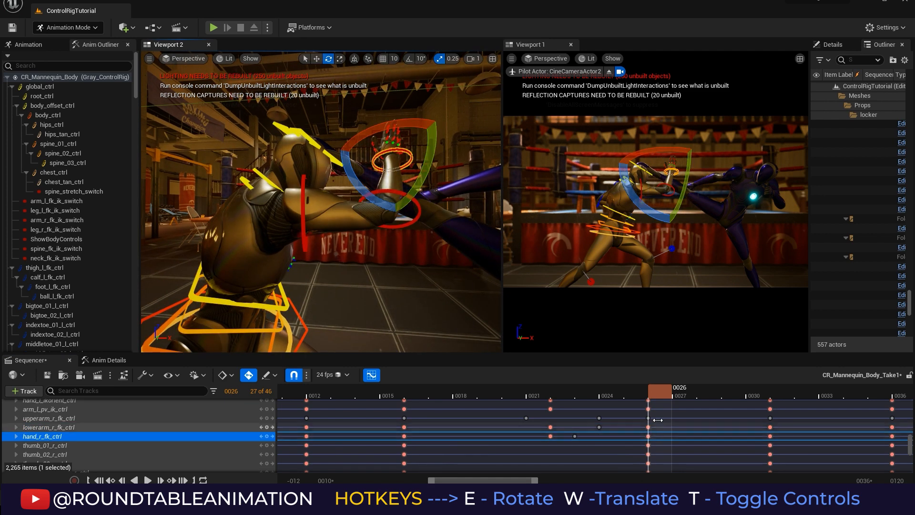
pyautogui.moveTo(631, 392); pyautogui.dragTo(679, 391)
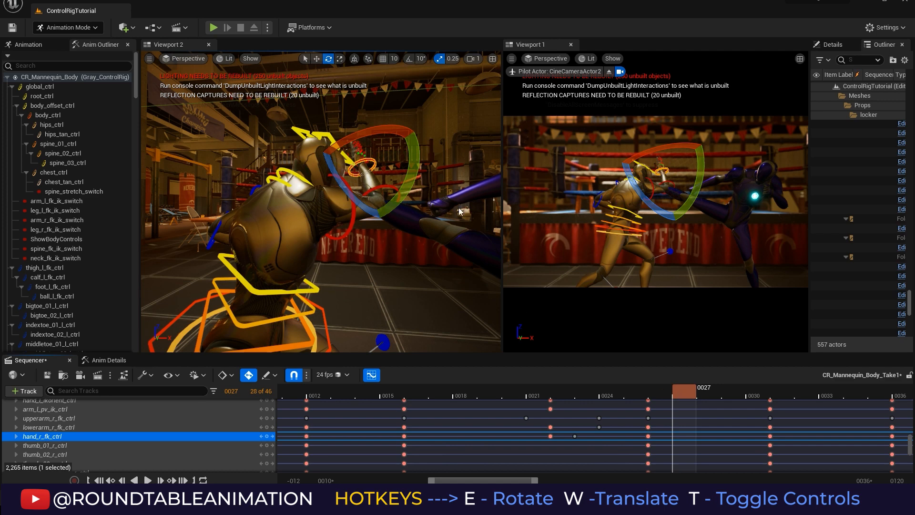
pyautogui.moveTo(411, 206)
pyautogui.mouseDown()
pyautogui.moveTo(396, 200)
pyautogui.moveTo(415, 206)
pyautogui.mouseUp()
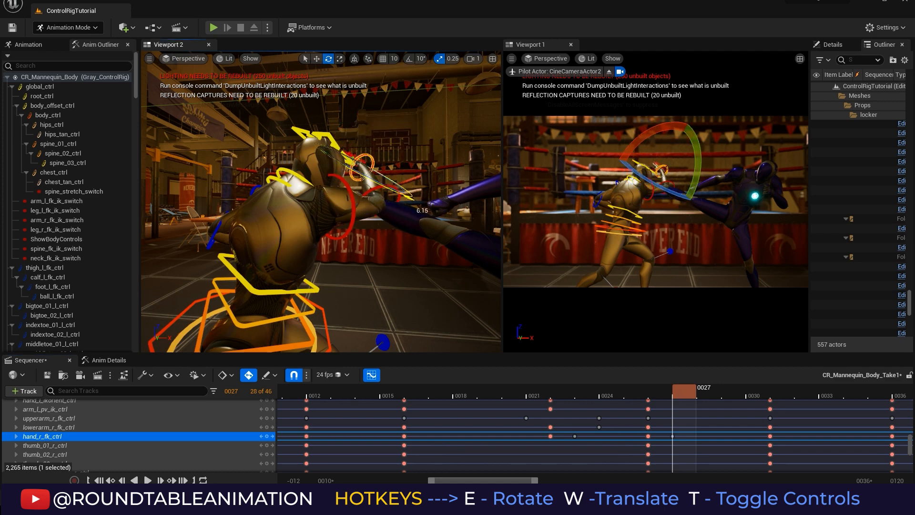
# - Select the right upper arm control and key its adjusted rotation at frame 28
pyautogui.click(349, 243)
pyautogui.click(346, 208)
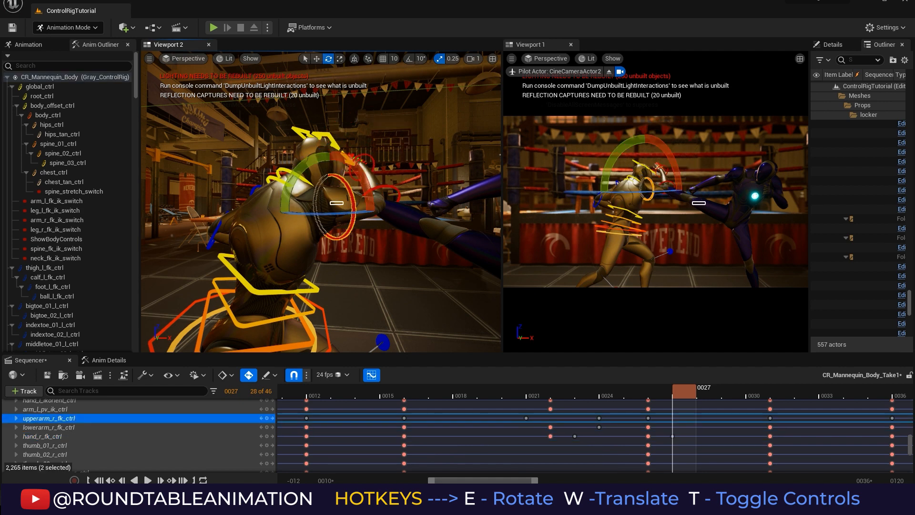
pyautogui.click(346, 208)
pyautogui.click(347, 208)
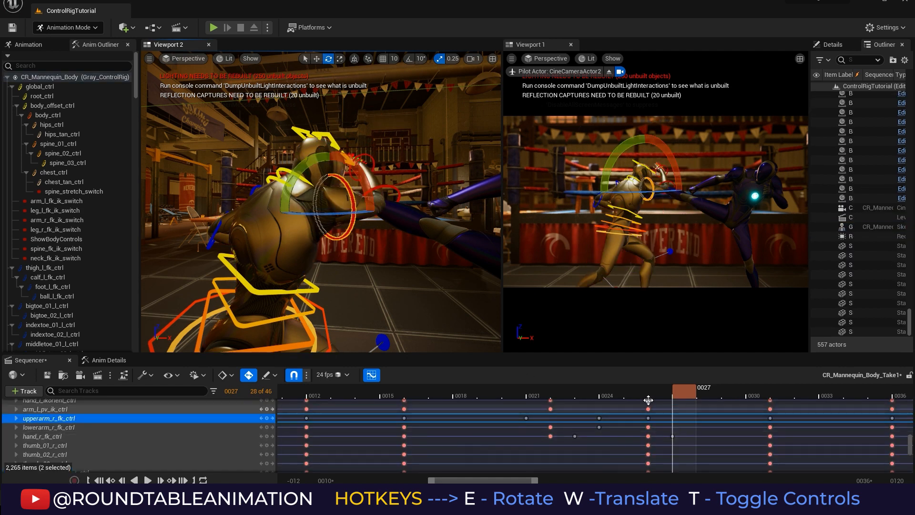
pyautogui.moveTo(684, 391); pyautogui.dragTo(705, 396)
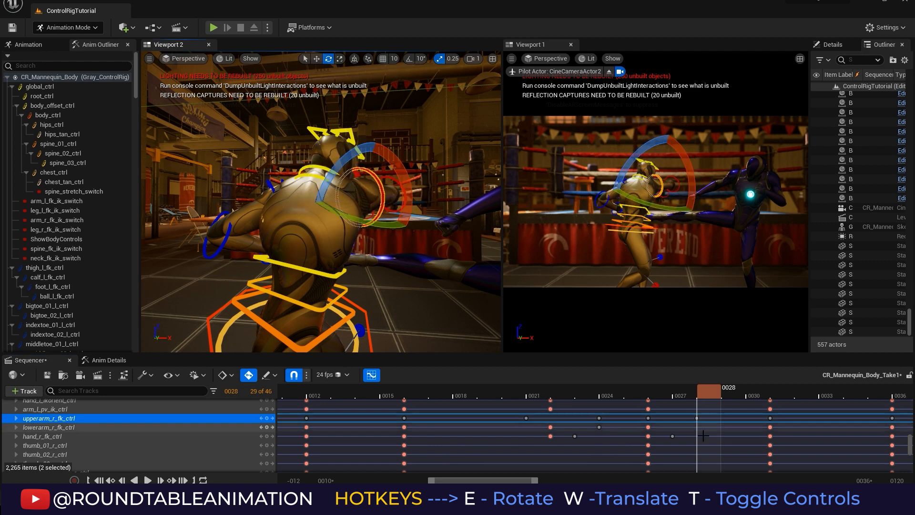
# - Scrub back to the earlier frames and play the fight animation to review the reworked right arm block
pyautogui.moveTo(565, 394); pyautogui.dragTo(478, 416)
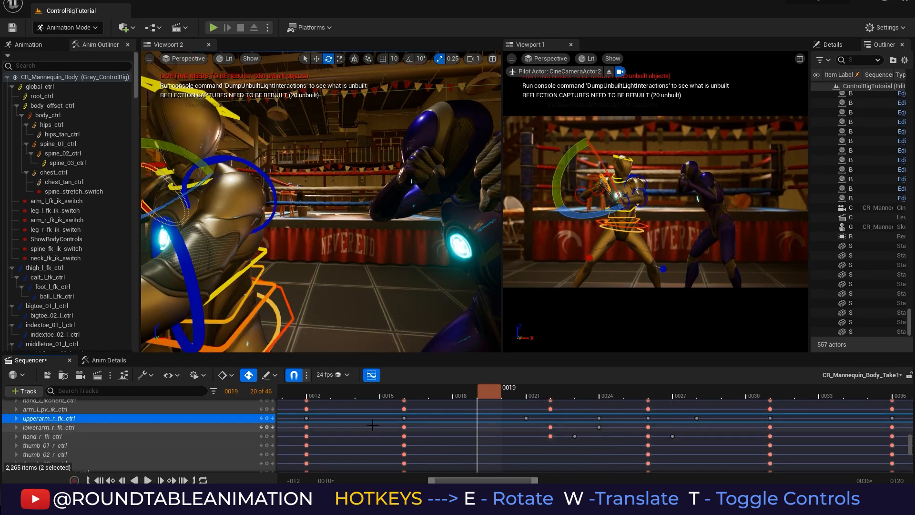
pyautogui.click(147, 480)
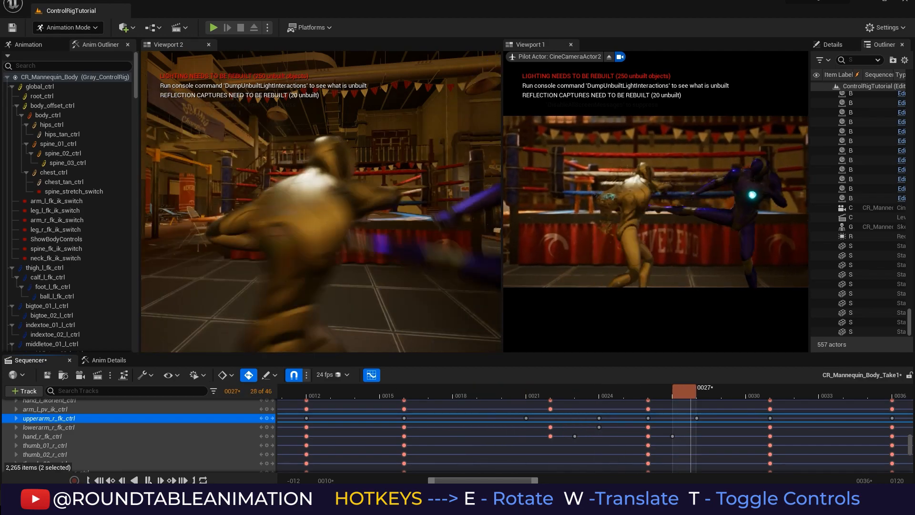
pyautogui.click(148, 480)
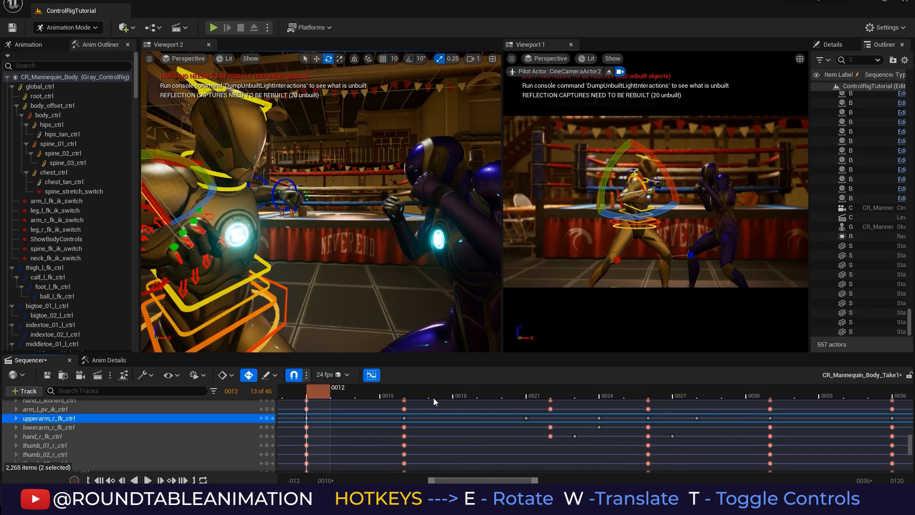
pyautogui.moveTo(433, 397); pyautogui.dragTo(331, 406)
pyautogui.click(136, 480)
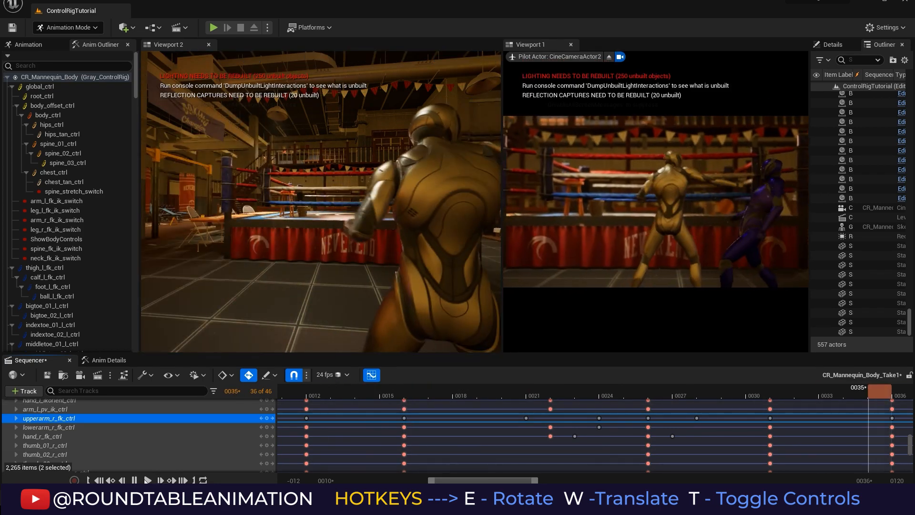
# - Play and scrub through the fight from close and full-body views to examine the right arm block and stance around frames 25 to 27
pyautogui.click(147, 481)
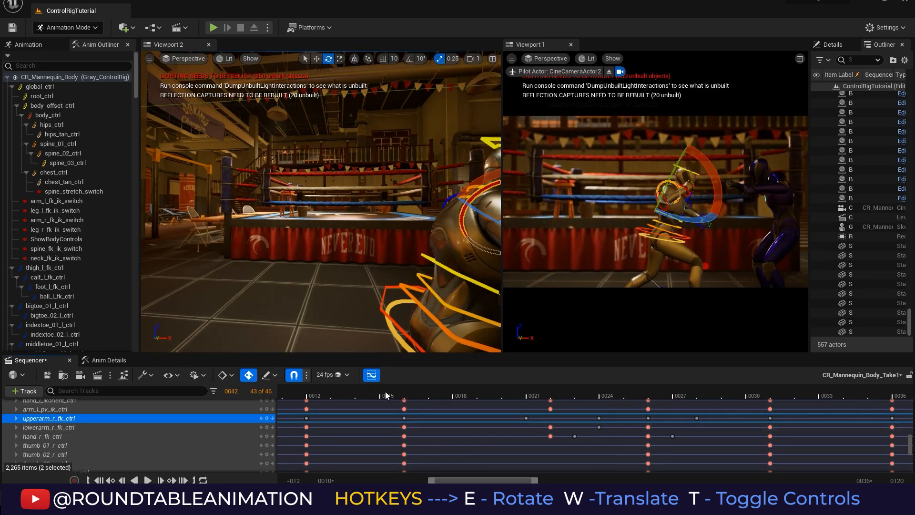
pyautogui.click(147, 480)
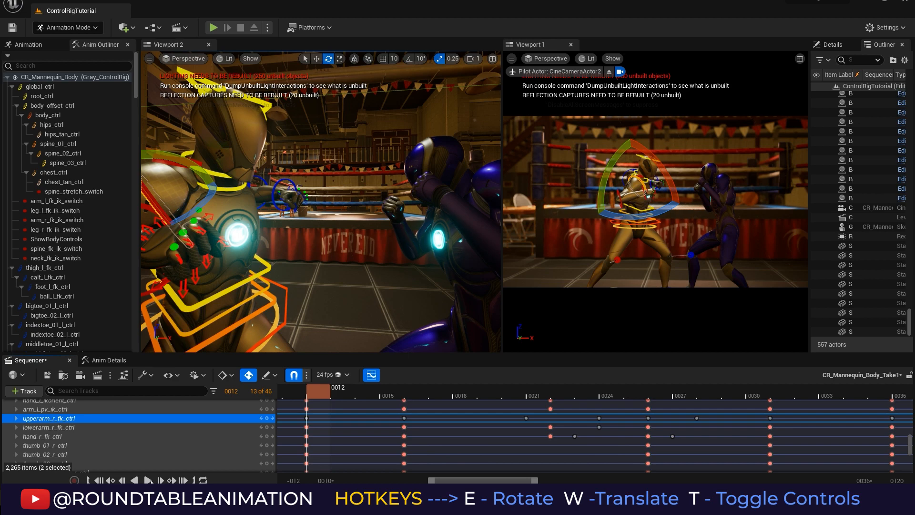
pyautogui.click(147, 481)
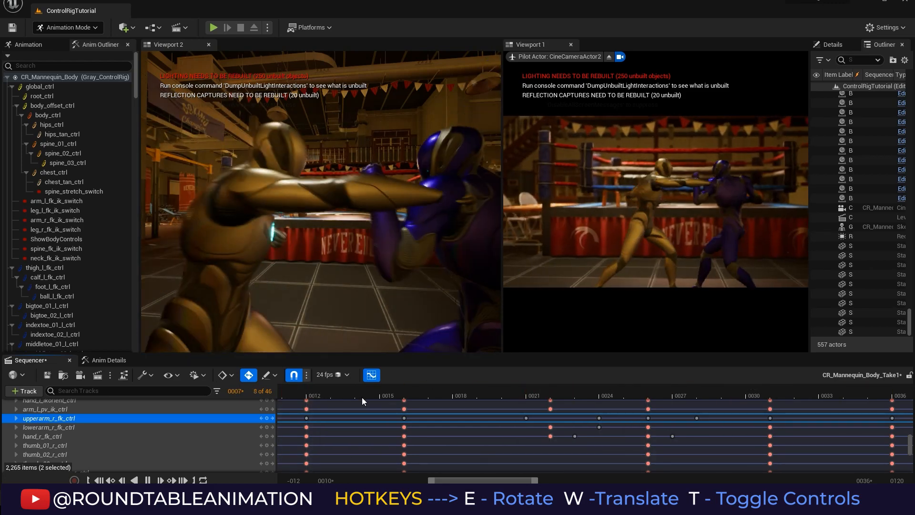
pyautogui.moveTo(361, 396); pyautogui.dragTo(619, 394)
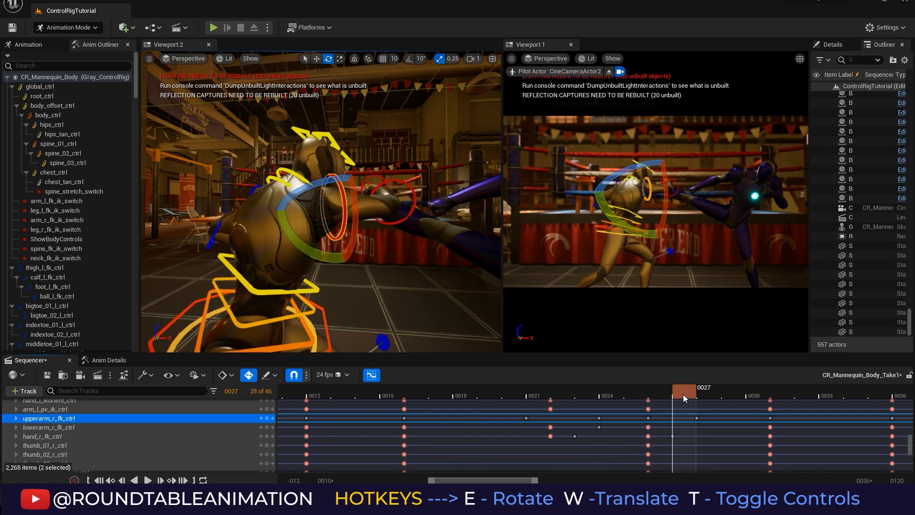
pyautogui.moveTo(683, 394); pyautogui.dragTo(655, 416)
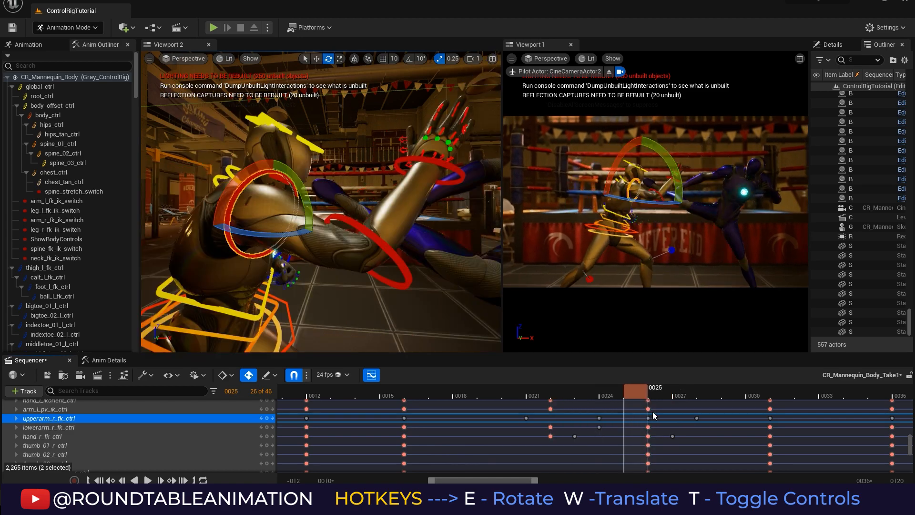
pyautogui.moveTo(630, 405); pyautogui.dragTo(657, 395)
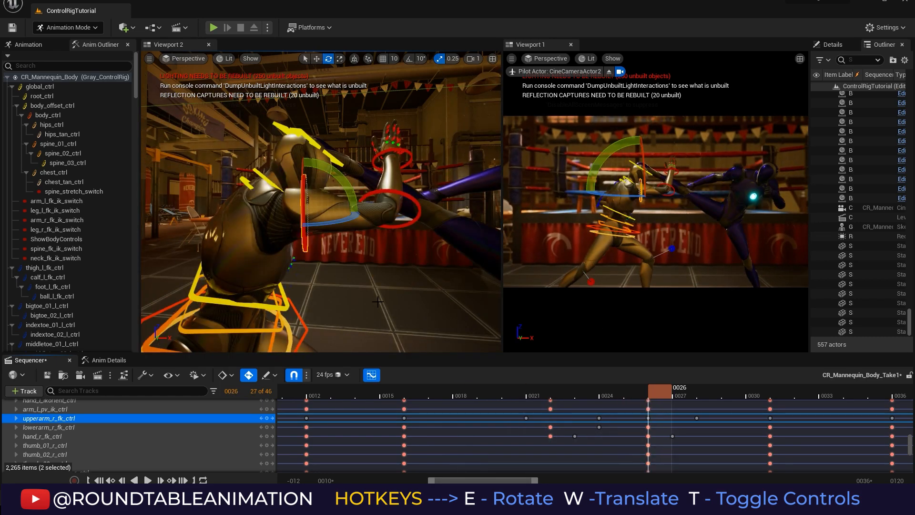
pyautogui.moveTo(378, 302); pyautogui.dragTo(369, 295, button='middle')
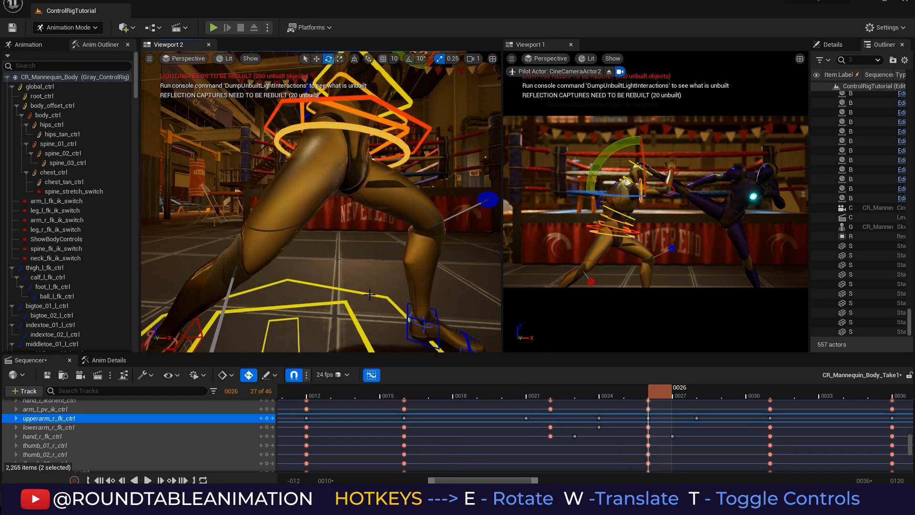
pyautogui.scroll(-5, 370, 295)
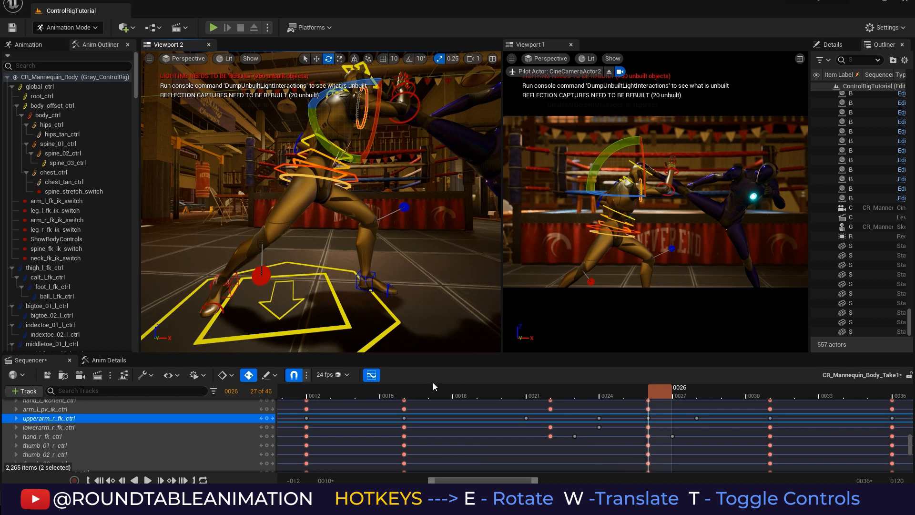
pyautogui.click(388, 394)
pyautogui.click(148, 480)
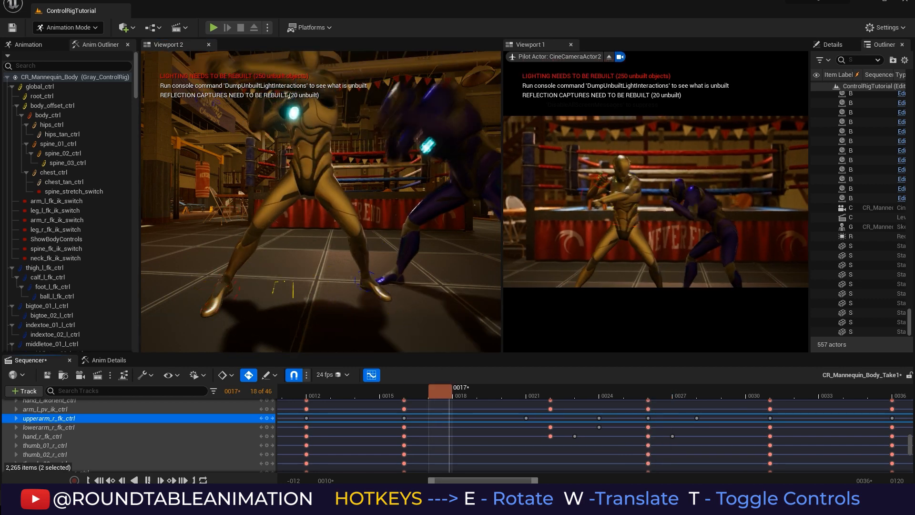
pyautogui.click(148, 480)
pyautogui.moveTo(529, 394); pyautogui.dragTo(623, 395)
# - Try deleting the gray fighter's body_ctrl key at frame 26, and undo the deletion
pyautogui.click(589, 224)
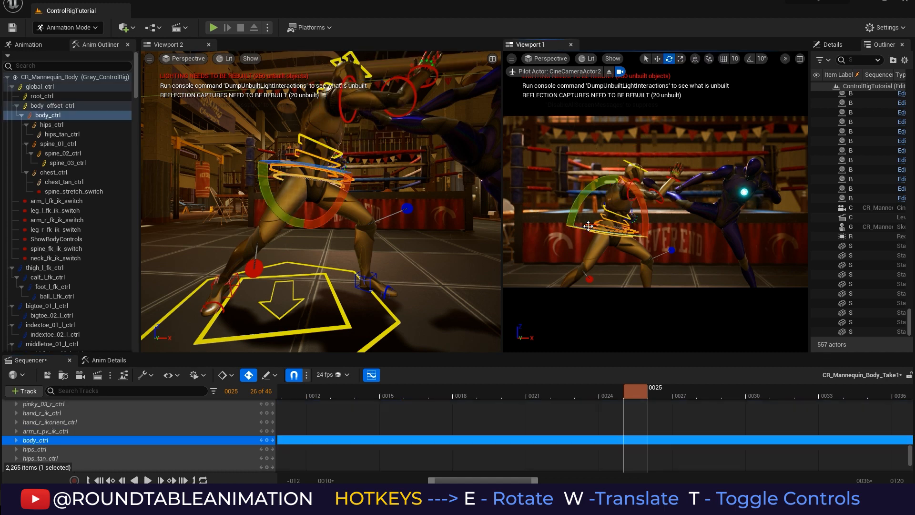
pyautogui.click(653, 394)
pyautogui.moveTo(653, 394)
pyautogui.mouseDown()
pyautogui.moveTo(767, 394)
pyautogui.moveTo(587, 396)
pyautogui.moveTo(656, 402)
pyautogui.mouseUp()
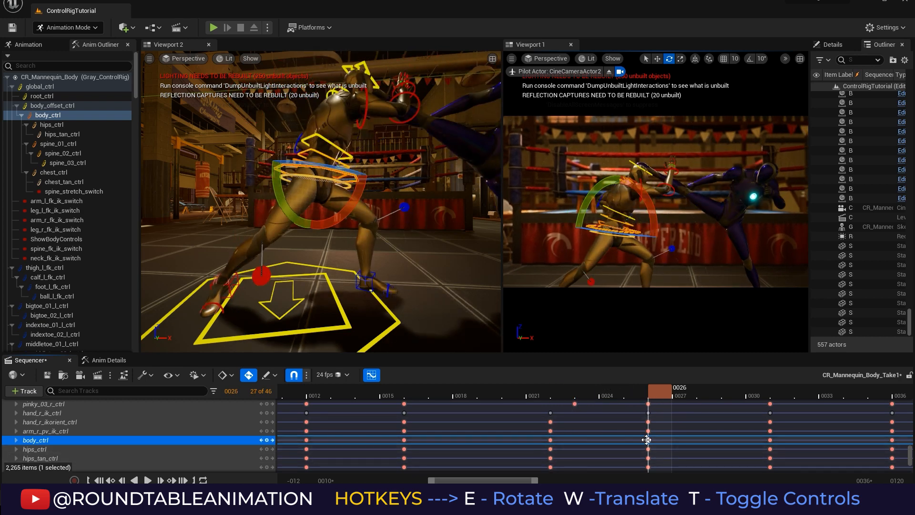
pyautogui.press('Delete')
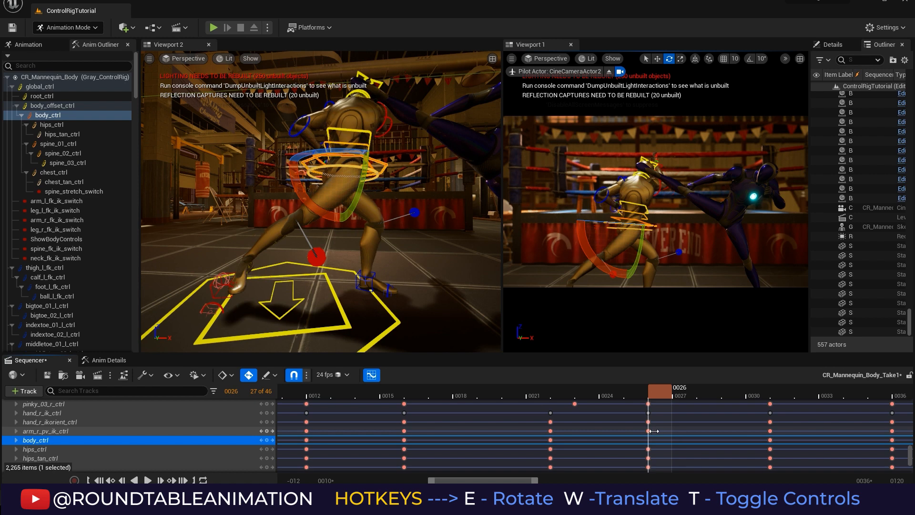
pyautogui.hotkey('ctrl', 'z')
# - Try moving the body_ctrl key from frame 26 to frame 25, scrub through the result, and undo the move
pyautogui.moveTo(653, 396)
pyautogui.mouseDown()
pyautogui.moveTo(553, 397)
pyautogui.moveTo(648, 401)
pyautogui.mouseUp()
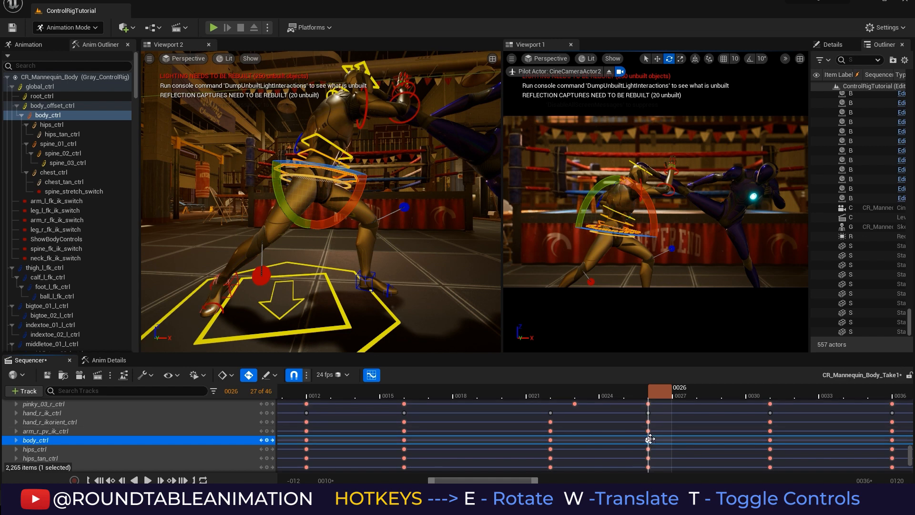
pyautogui.moveTo(650, 438); pyautogui.dragTo(628, 439)
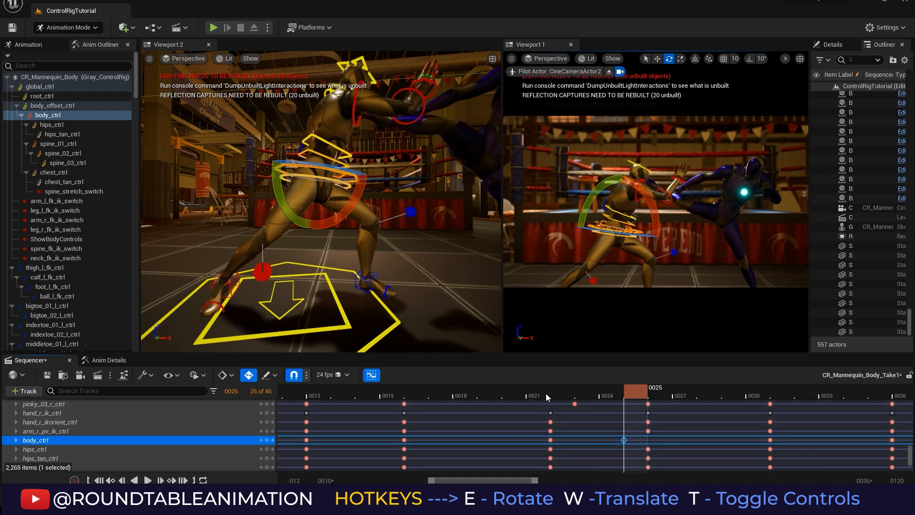
pyautogui.moveTo(598, 401); pyautogui.dragTo(679, 405)
pyautogui.hotkey('ctrl', 'z')
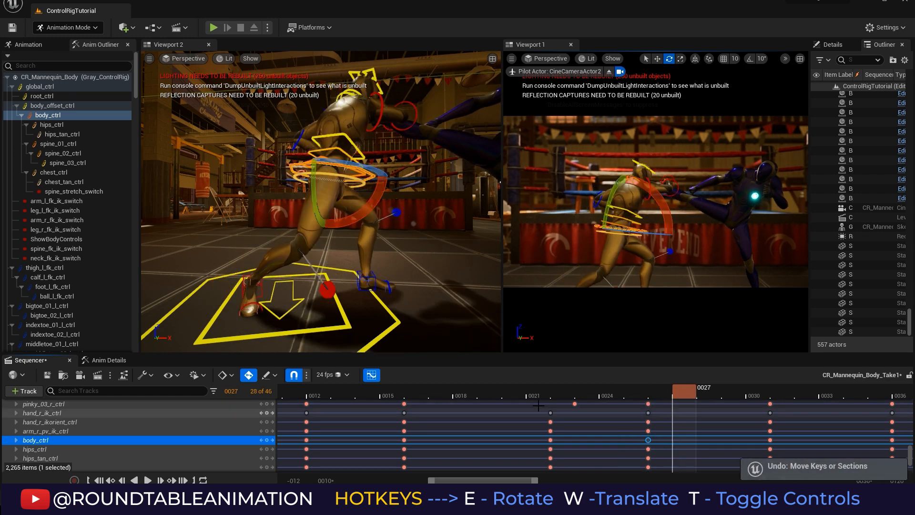
# - Play and scrub the motion up to frame 31 to examine the timing of the body's recovery after the block
pyautogui.moveTo(538, 405); pyautogui.dragTo(777, 396)
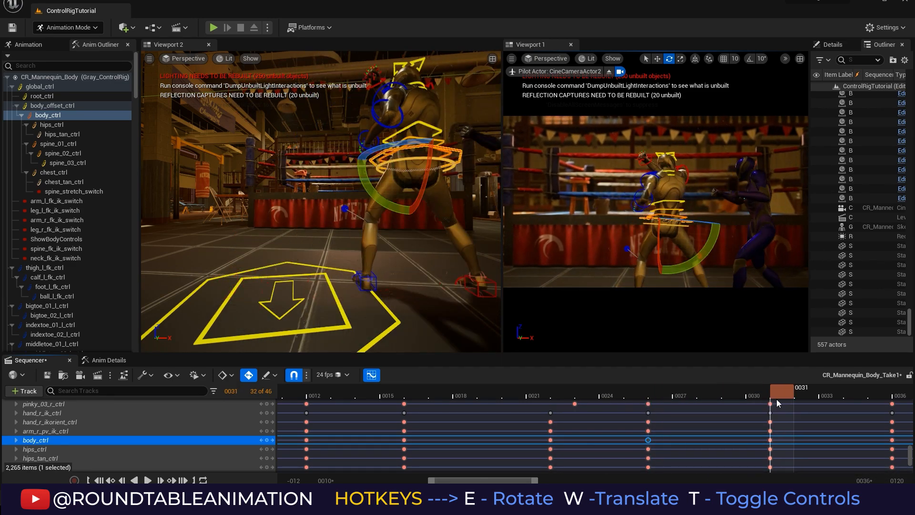
pyautogui.click(560, 397)
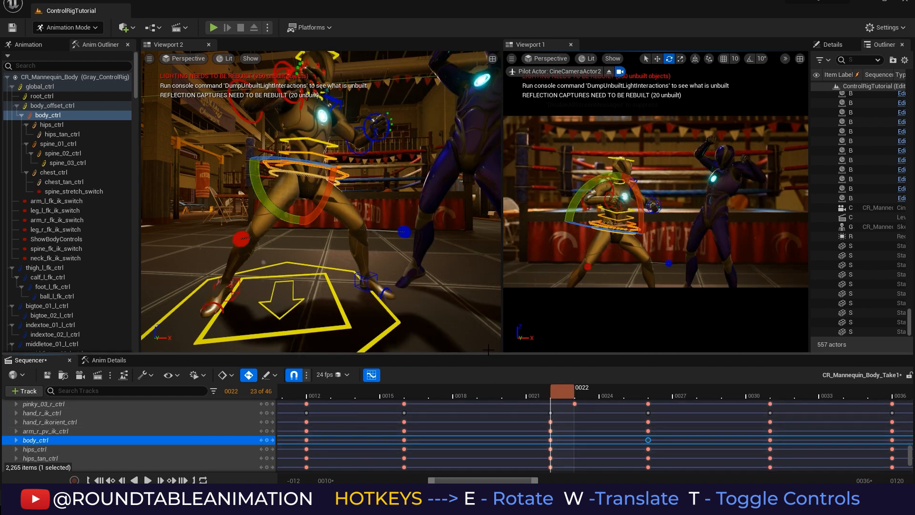
pyautogui.click(356, 395)
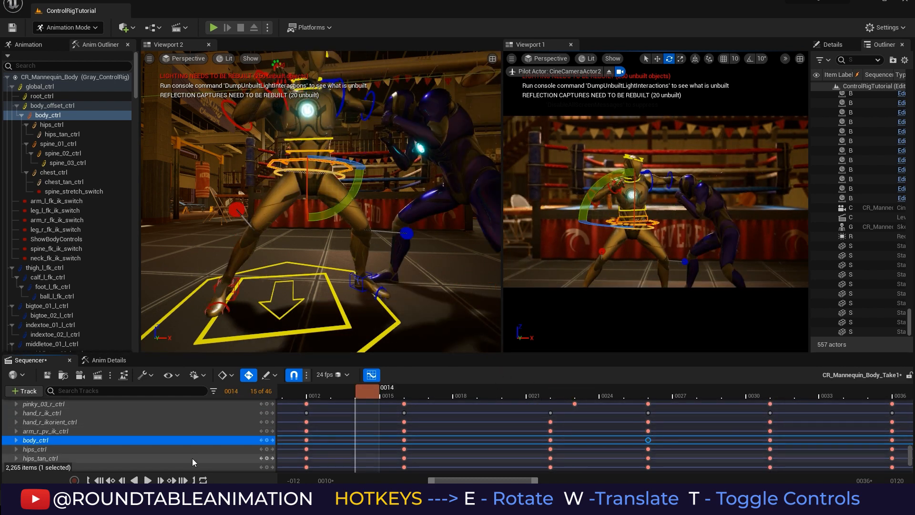
pyautogui.click(149, 480)
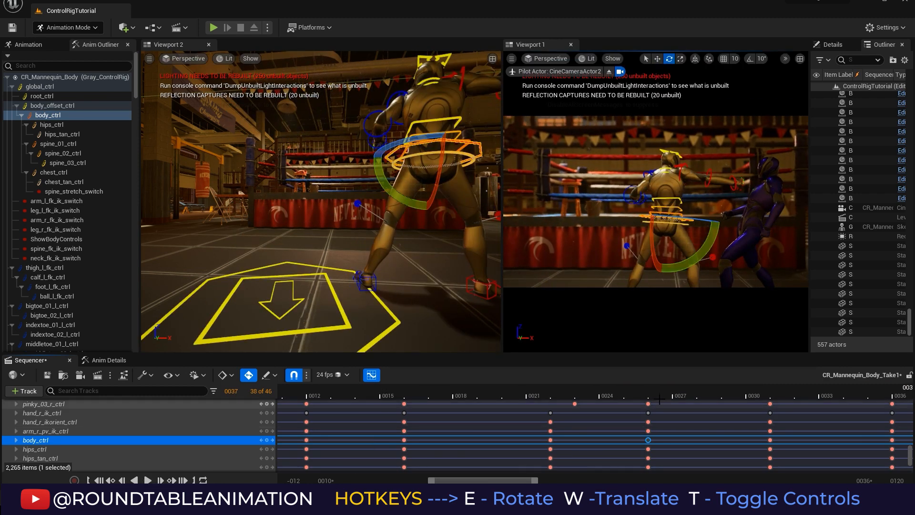
pyautogui.moveTo(549, 397); pyautogui.dragTo(781, 395)
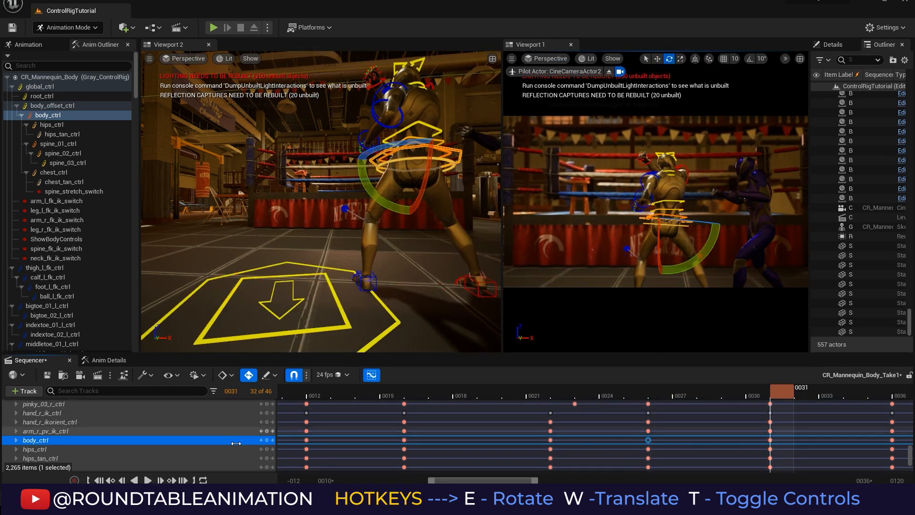
# - Clear the body_ctrl selection, enlarge the Sequencer area, and return to the main tracks at the start of the track list
pyautogui.scroll(-10, 169, 433)
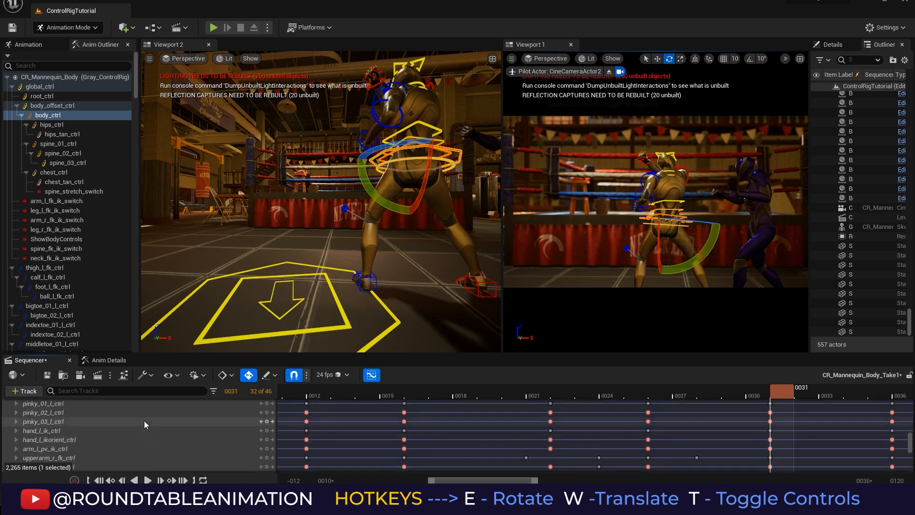
pyautogui.scroll(-8, 138, 415)
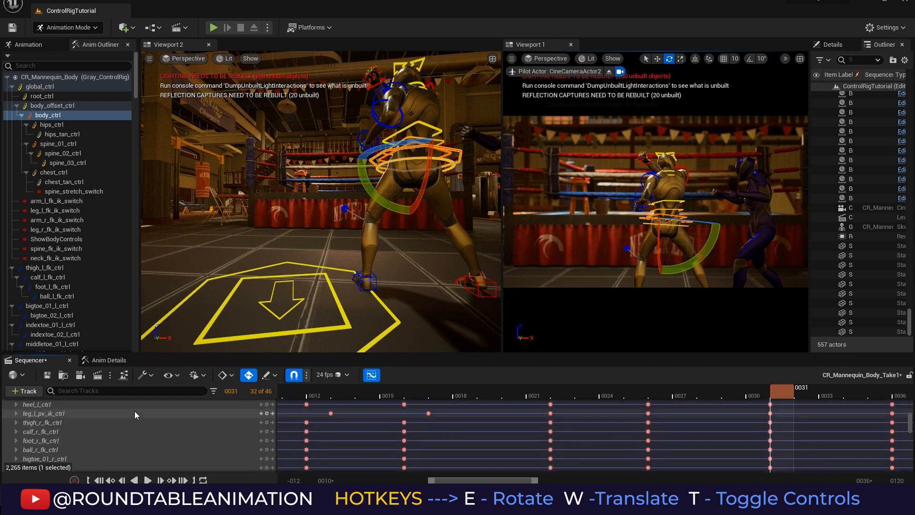
pyautogui.scroll(5, 116, 412)
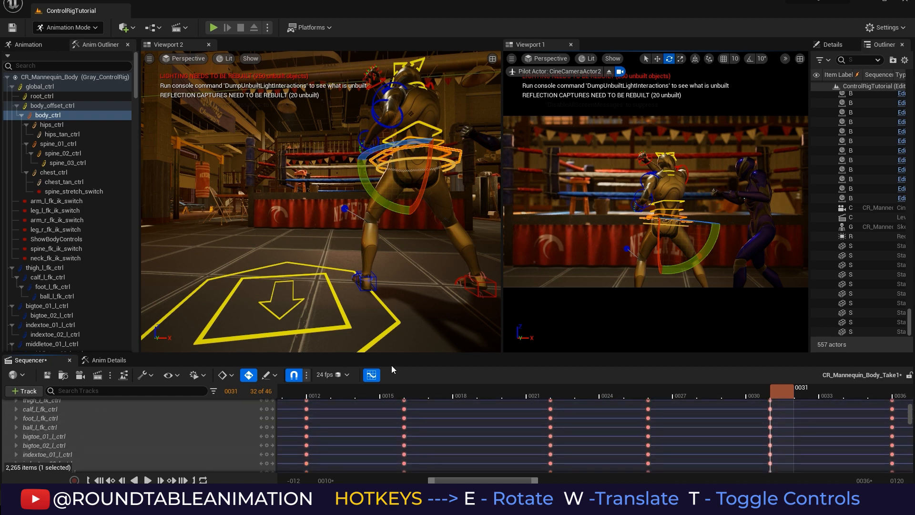
pyautogui.click(407, 350)
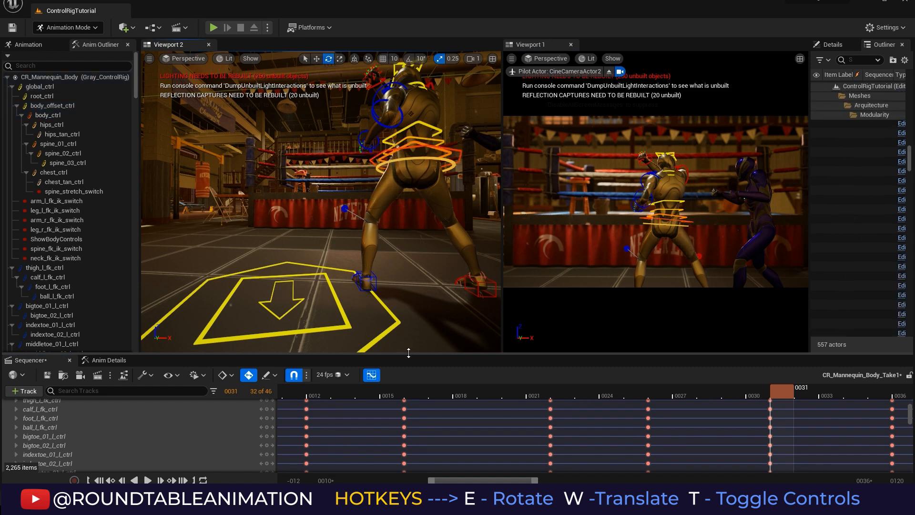
pyautogui.moveTo(409, 352); pyautogui.dragTo(409, 320)
pyautogui.scroll(15, 233, 399)
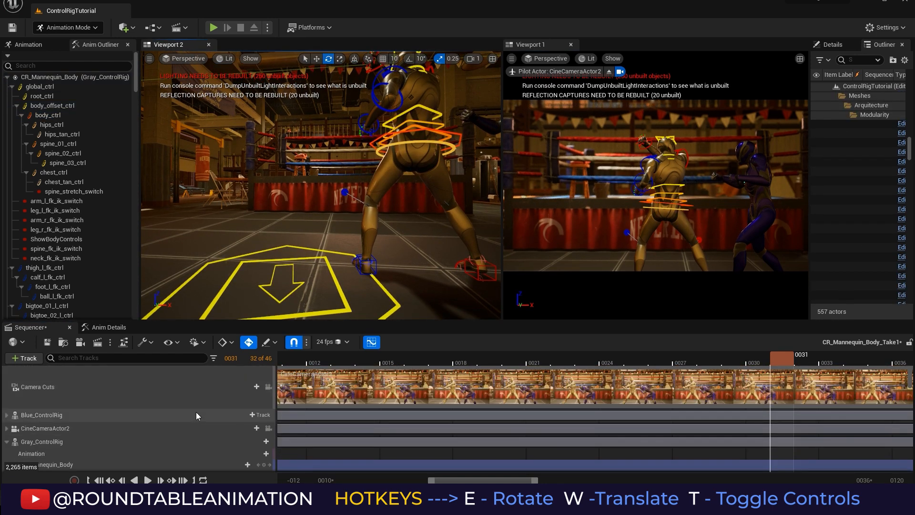
# - Collapse the gray fighter's CR_Mannequin_Body track and move its combined key from frame 31 to frame 32
pyautogui.click(7, 441)
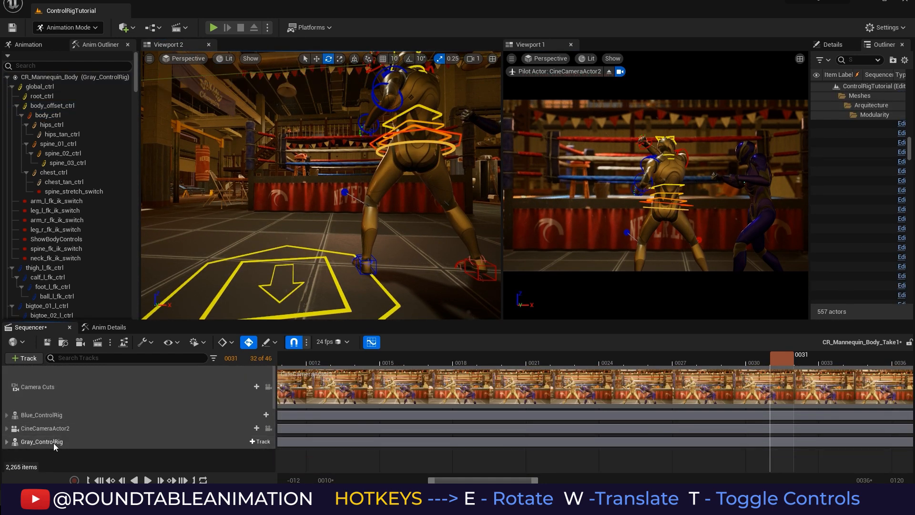
pyautogui.click(55, 443)
pyautogui.click(7, 441)
pyautogui.scroll(-1, 30, 440)
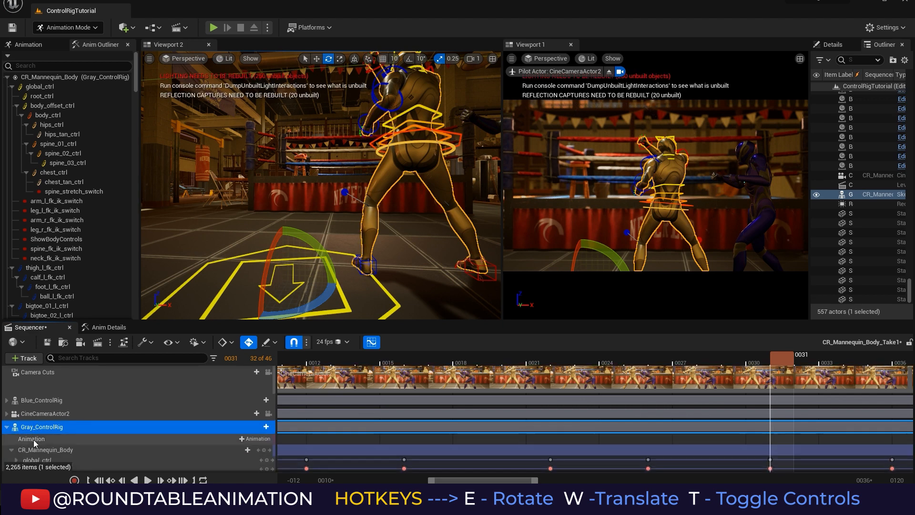
pyautogui.click(12, 434)
pyautogui.click(44, 435)
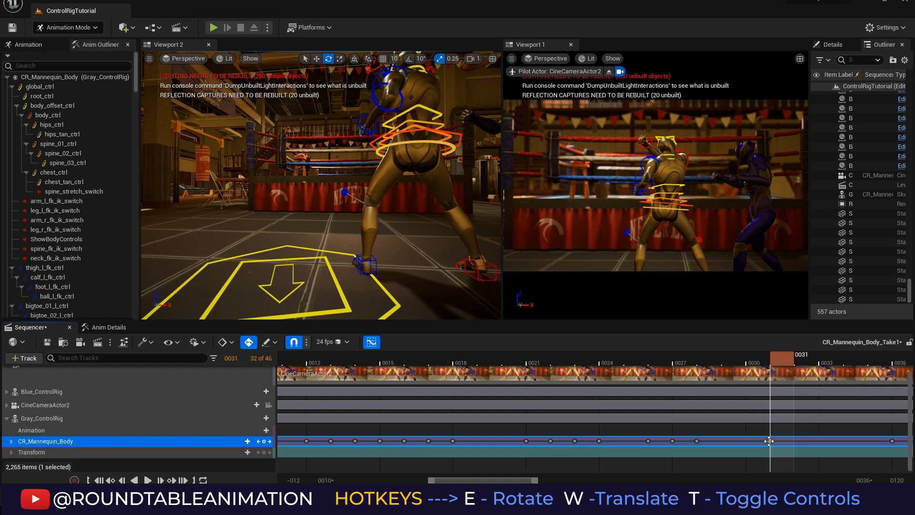
pyautogui.moveTo(771, 441); pyautogui.dragTo(794, 440)
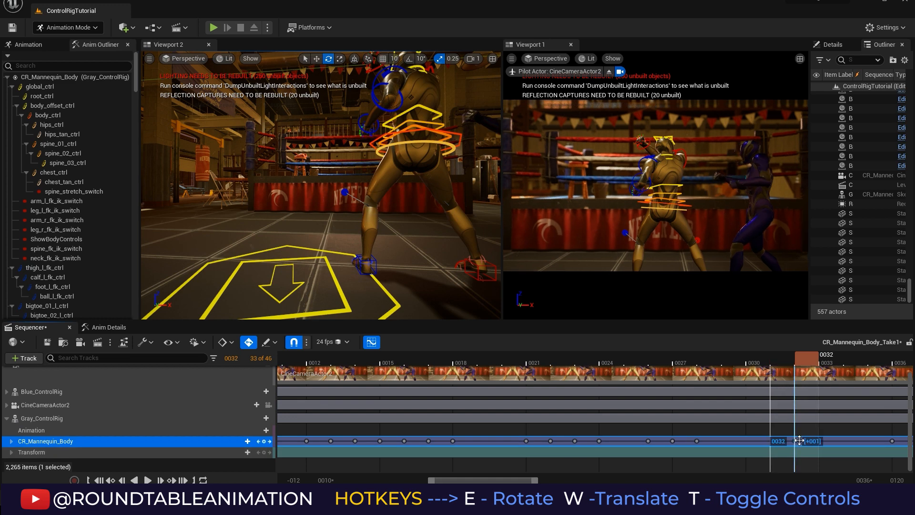
# - Play the fight and scrub around frames 23 to 28 to review the block with the retimed pose
pyautogui.moveTo(688, 362); pyautogui.dragTo(715, 380)
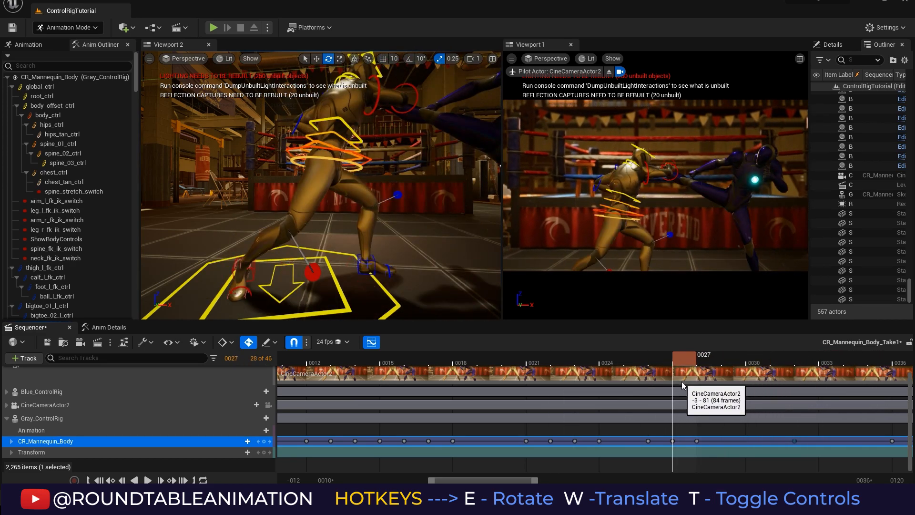
pyautogui.press('Right')
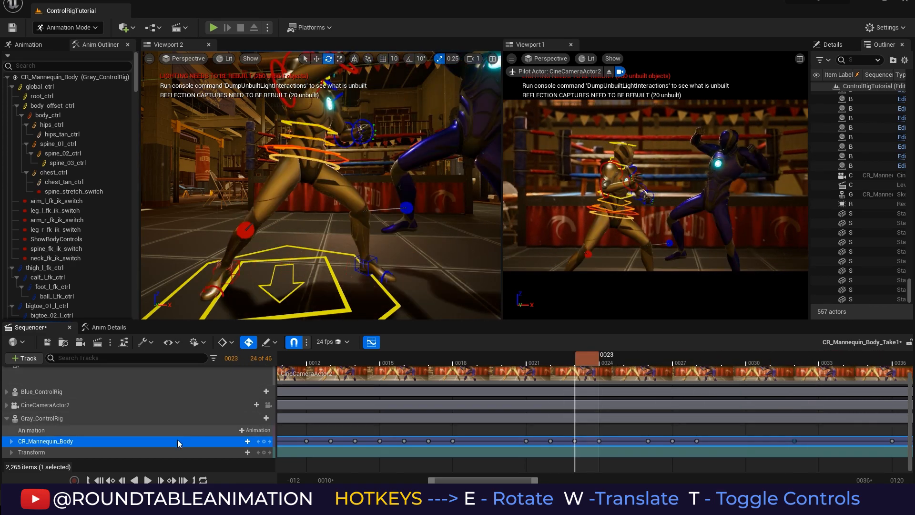
pyautogui.click(148, 480)
pyautogui.click(146, 481)
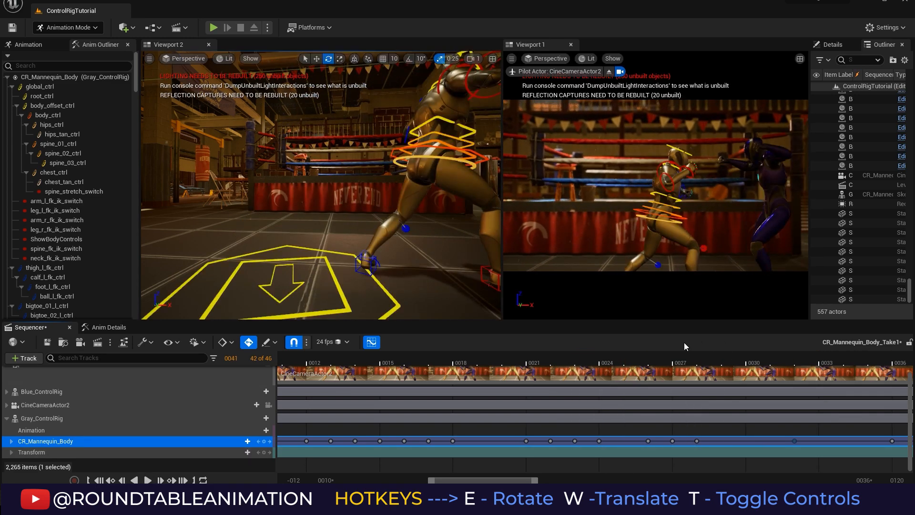
pyautogui.moveTo(615, 361); pyautogui.dragTo(713, 358)
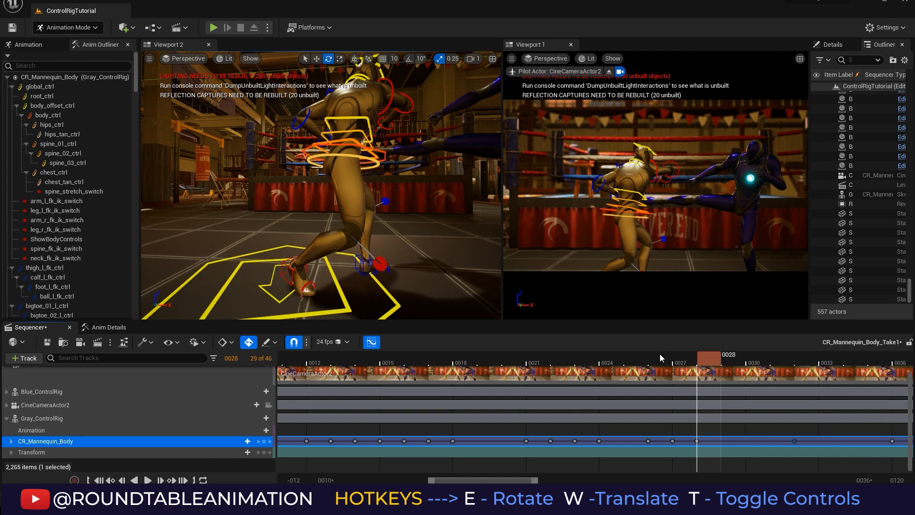
pyautogui.moveTo(602, 356); pyautogui.dragTo(667, 366)
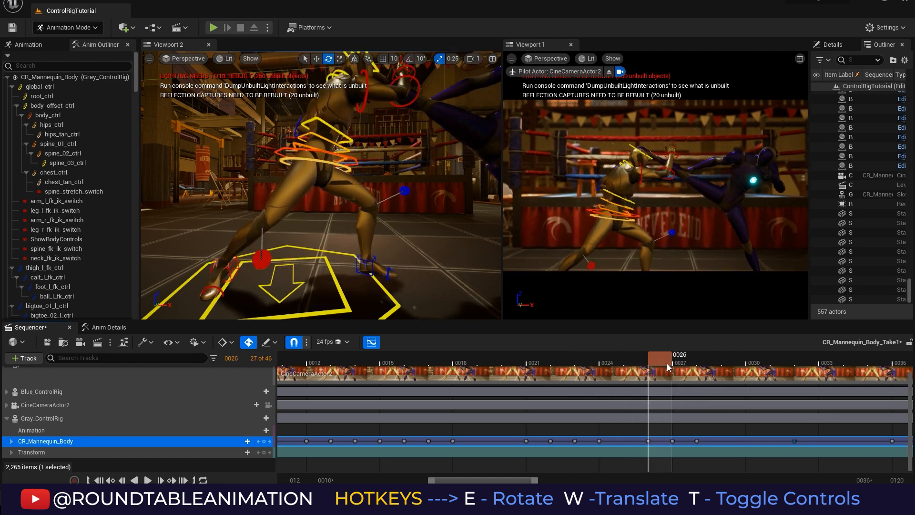
# - Rotate the gray fighter's right upper arm and lower arm FK controls at frame 26 to refine the block against the kick
pyautogui.click(649, 176)
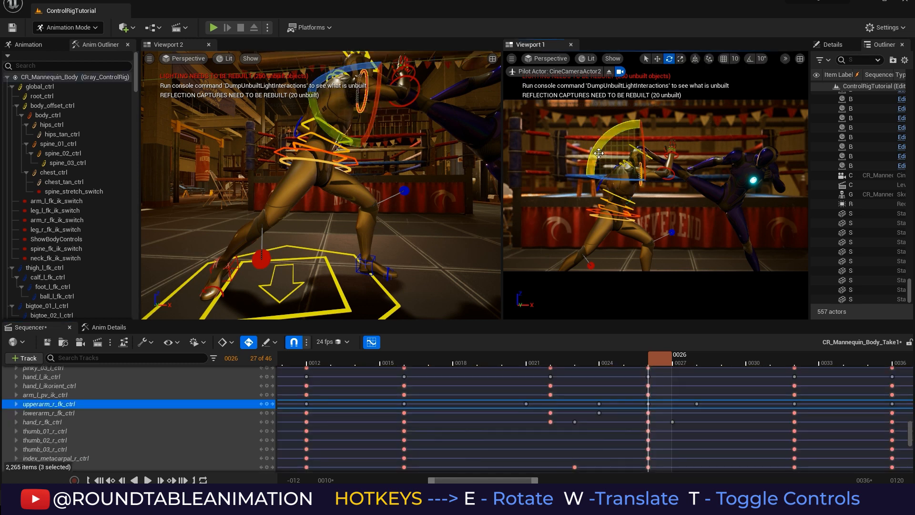
pyautogui.moveTo(598, 153); pyautogui.dragTo(620, 177)
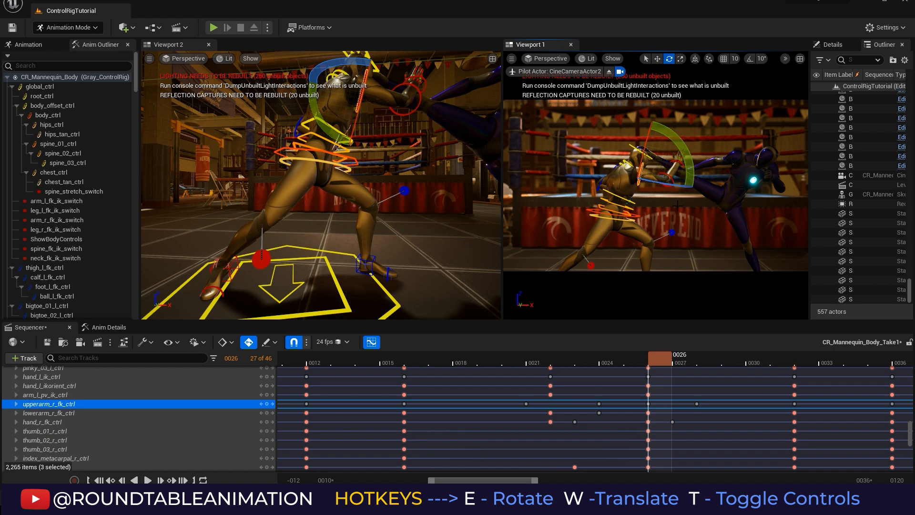
pyautogui.click(666, 180)
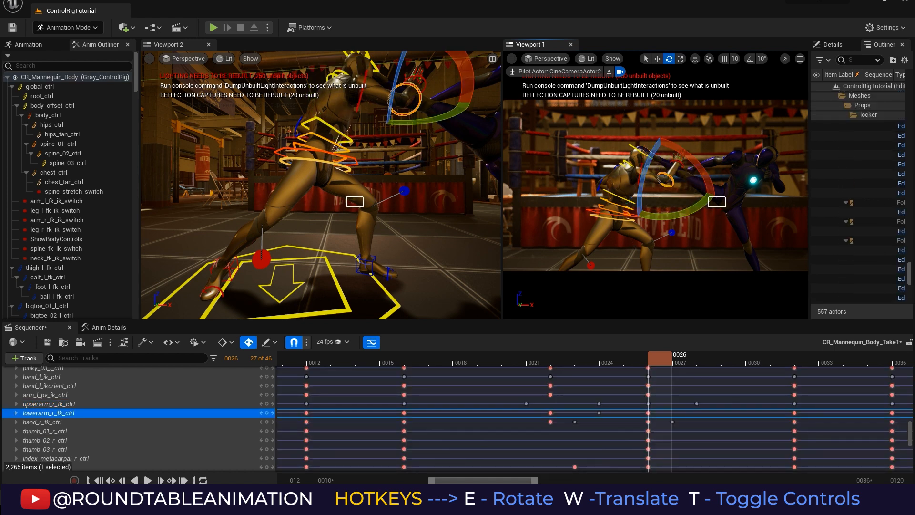
pyautogui.moveTo(726, 197); pyautogui.dragTo(732, 190)
pyautogui.hotkey('ctrl', 'z')
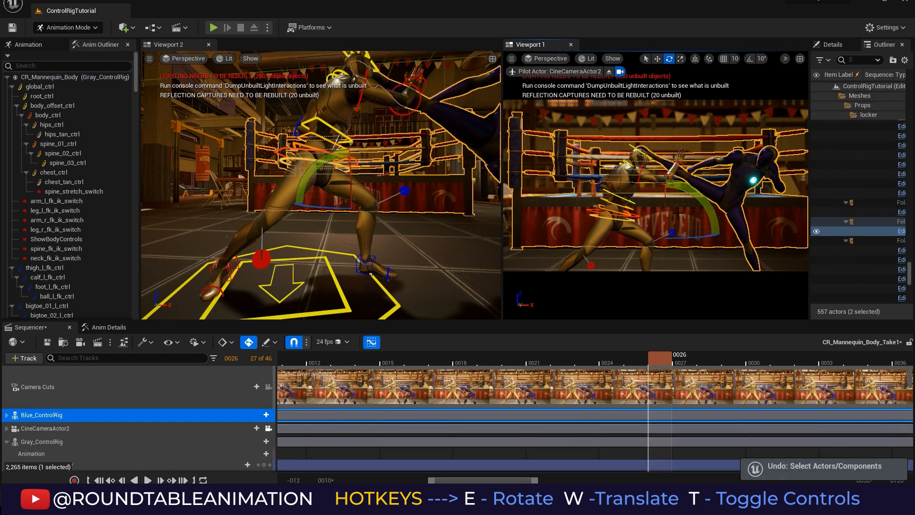
pyautogui.click(663, 176)
pyautogui.moveTo(672, 216); pyautogui.dragTo(660, 221)
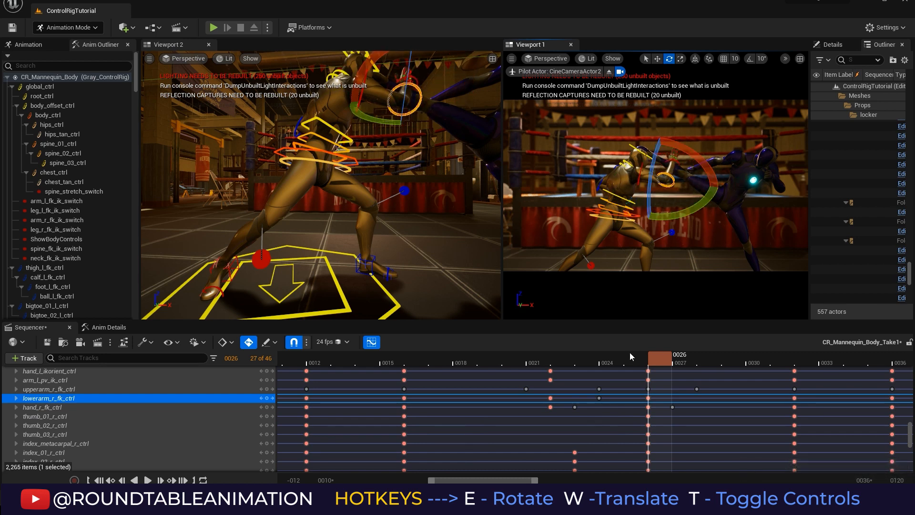
# - Rotate the right lower arm control at frame 27 and scrub through the block up to frame 28
pyautogui.moveTo(550, 363); pyautogui.dragTo(689, 356)
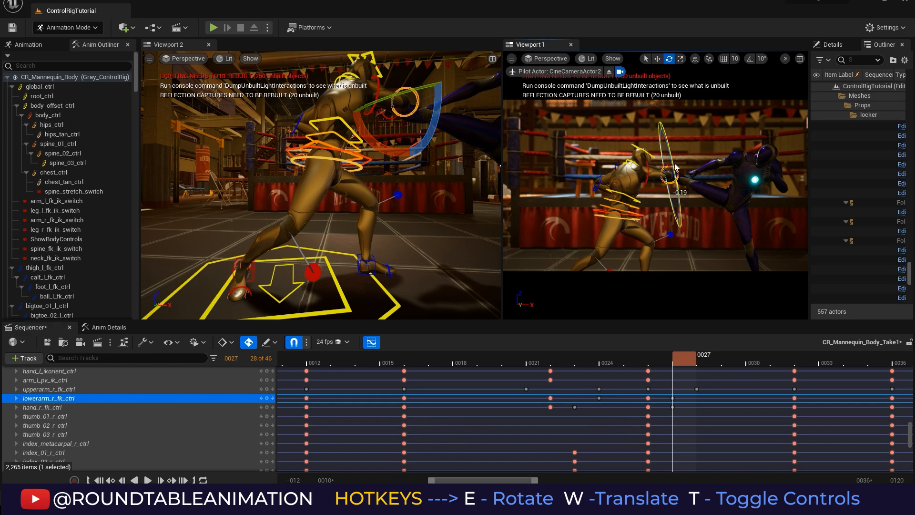
pyautogui.moveTo(675, 167); pyautogui.dragTo(673, 181)
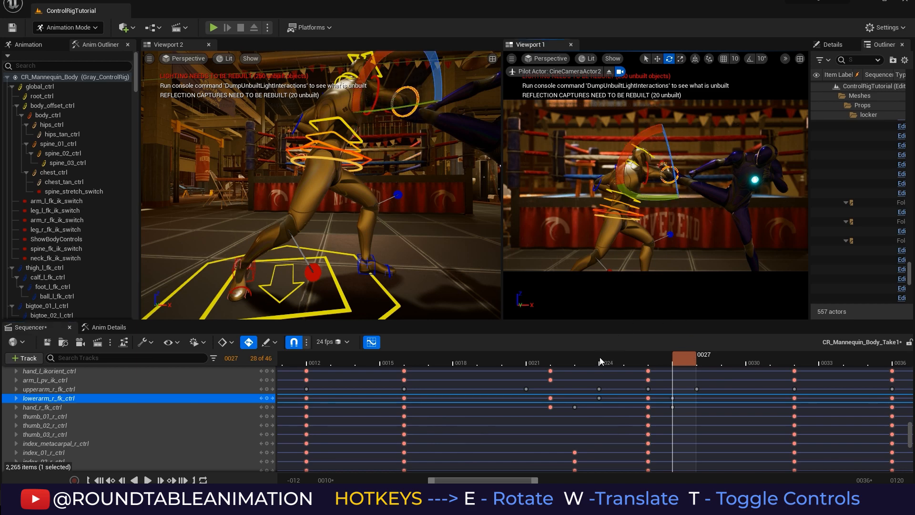
pyautogui.moveTo(599, 356); pyautogui.dragTo(706, 365)
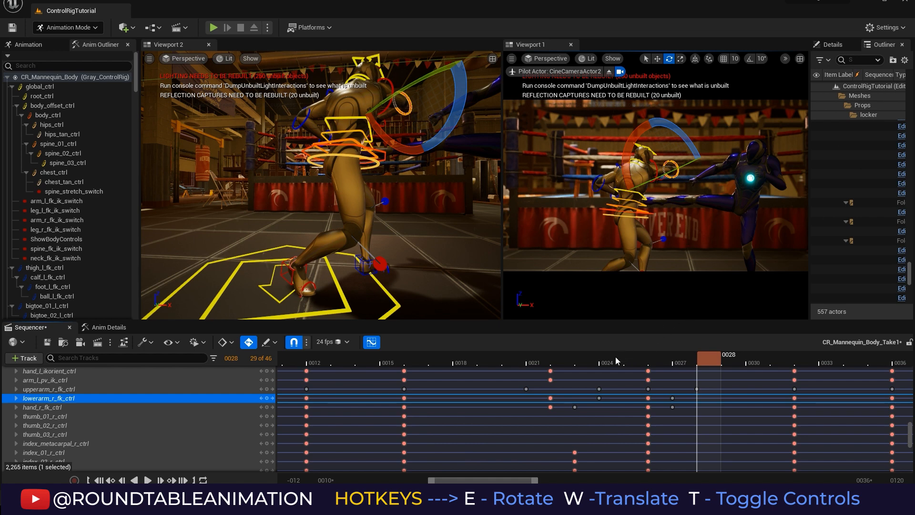
# - Offset the spine keys from frames 26 and 32, moving spine_02_ctrl to frames 28 and 33 and spine_03_ctrl to frames 30 and 34
pyautogui.moveTo(616, 357); pyautogui.dragTo(810, 339)
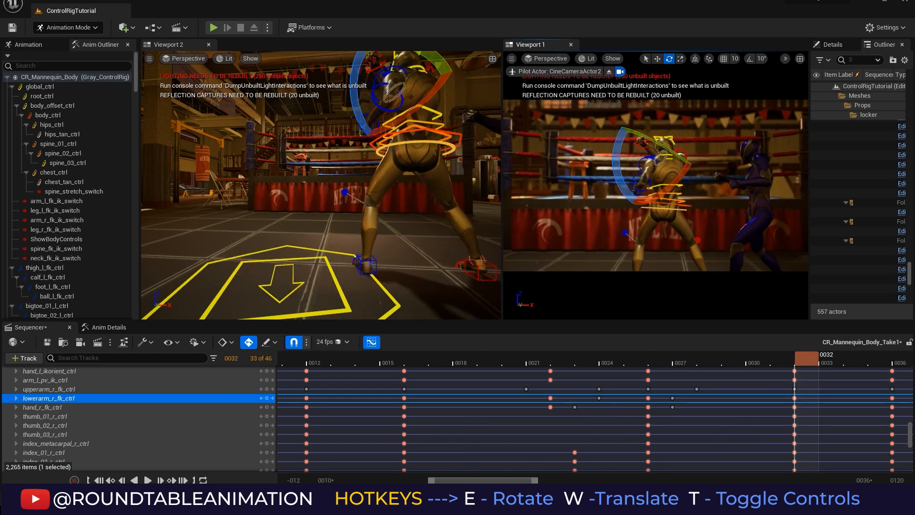
pyautogui.click(677, 196)
pyautogui.click(678, 196)
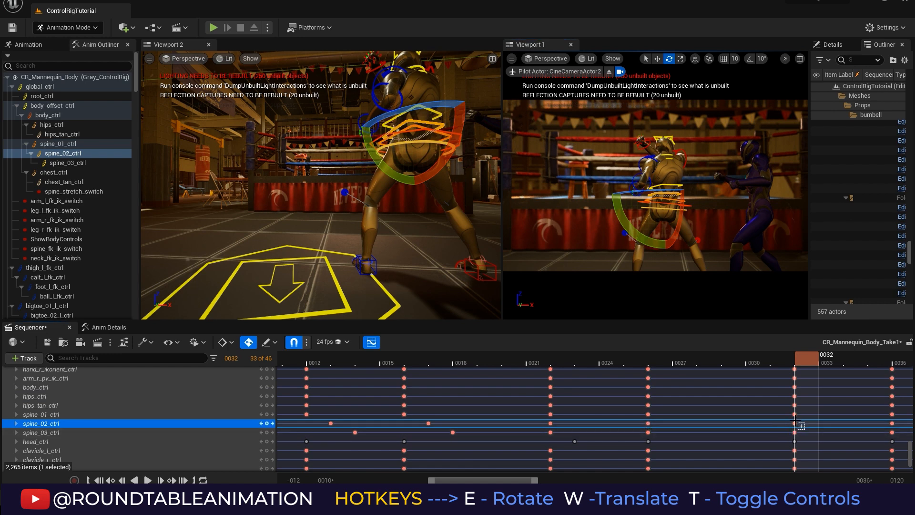
pyautogui.click(650, 423)
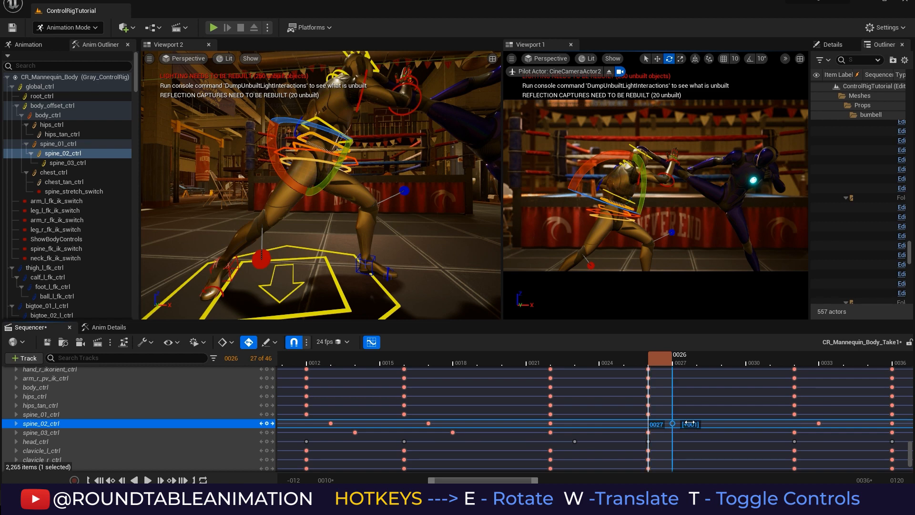
pyautogui.moveTo(690, 423); pyautogui.dragTo(742, 433)
pyautogui.click(794, 433)
pyautogui.moveTo(673, 423); pyautogui.dragTo(843, 432)
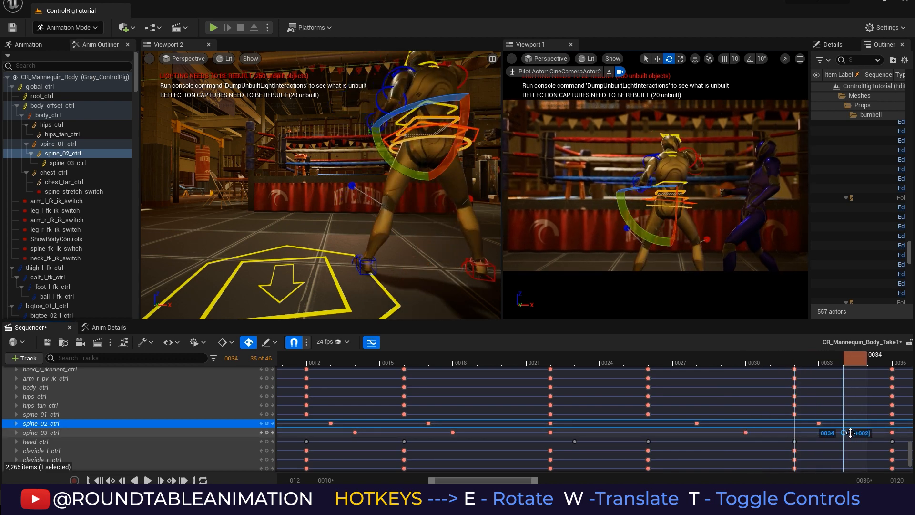
# - Play the fight and scrub to frame 24 to review the body motion with the staggered spine keys
pyautogui.click(600, 363)
pyautogui.click(147, 480)
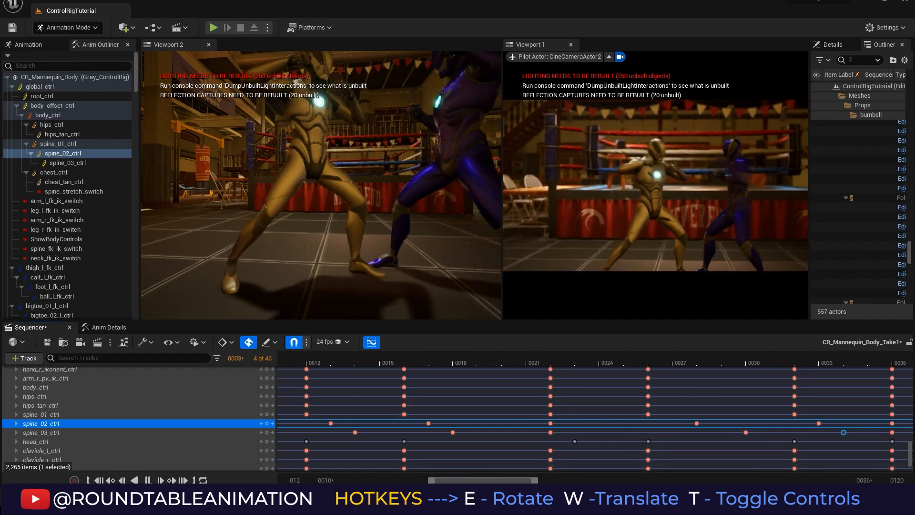
pyautogui.press('space')
pyautogui.moveTo(474, 364); pyautogui.dragTo(602, 353)
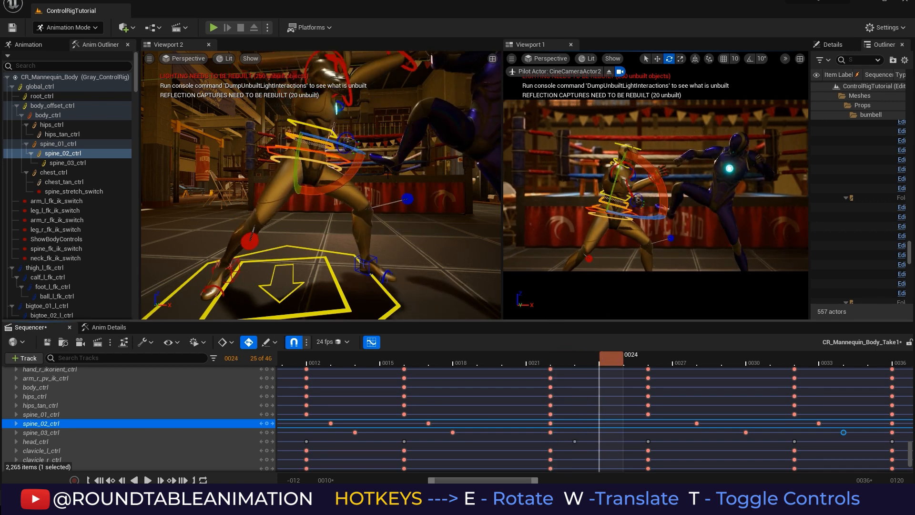
# - Pose the gray fighter's right arm at frame 22 by rotating upperarm_r_fk_ctrl so the arm is raised before the block
pyautogui.moveTo(390, 177); pyautogui.dragTo(378, 166, button='middle')
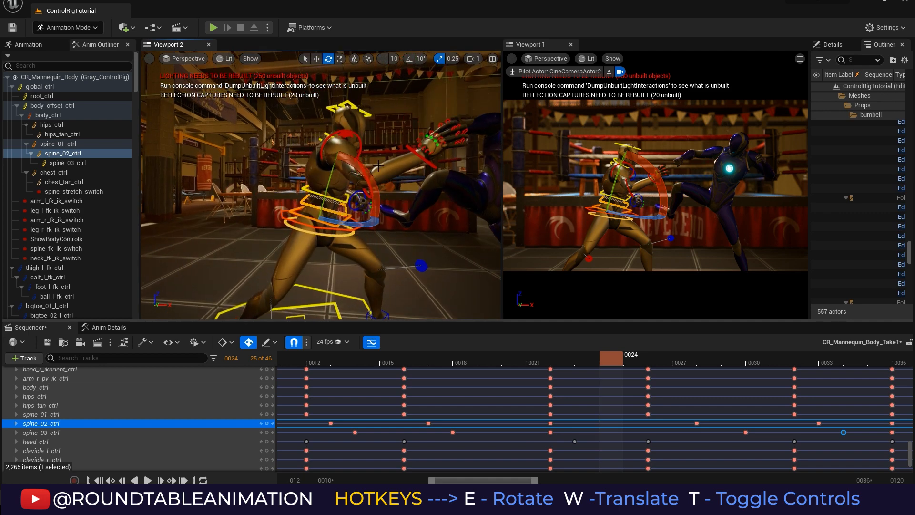
pyautogui.click(334, 135)
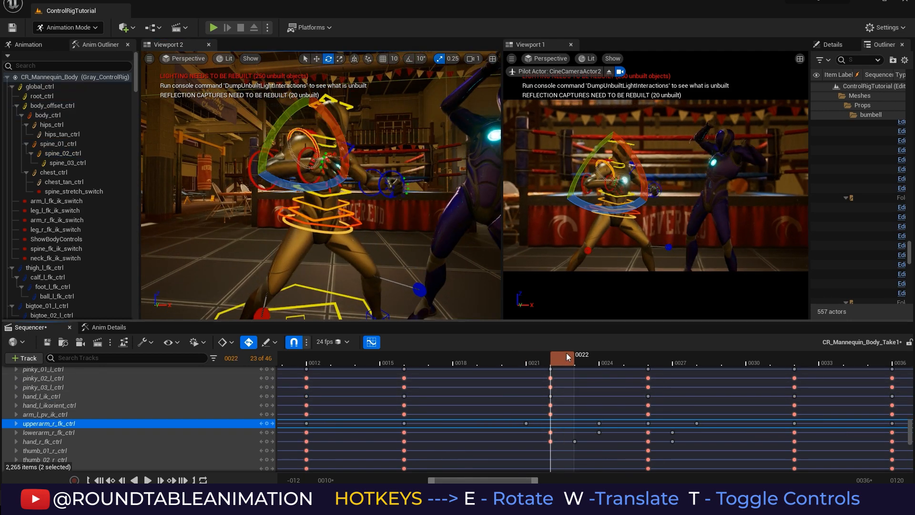
pyautogui.moveTo(619, 352); pyautogui.dragTo(567, 353)
pyautogui.moveTo(340, 151); pyautogui.dragTo(275, 155)
pyautogui.moveTo(258, 129); pyautogui.dragTo(262, 117)
pyautogui.moveTo(285, 153); pyautogui.dragTo(253, 108)
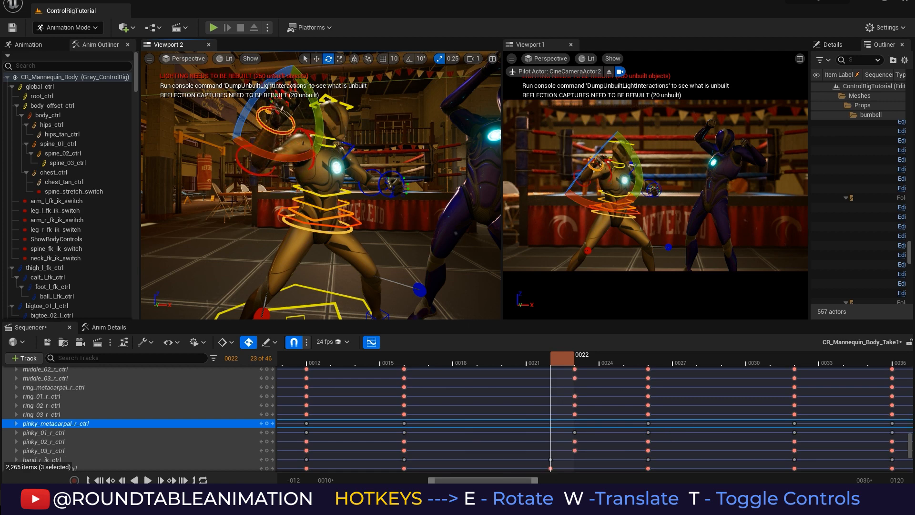
pyautogui.click(288, 143)
pyautogui.click(311, 135)
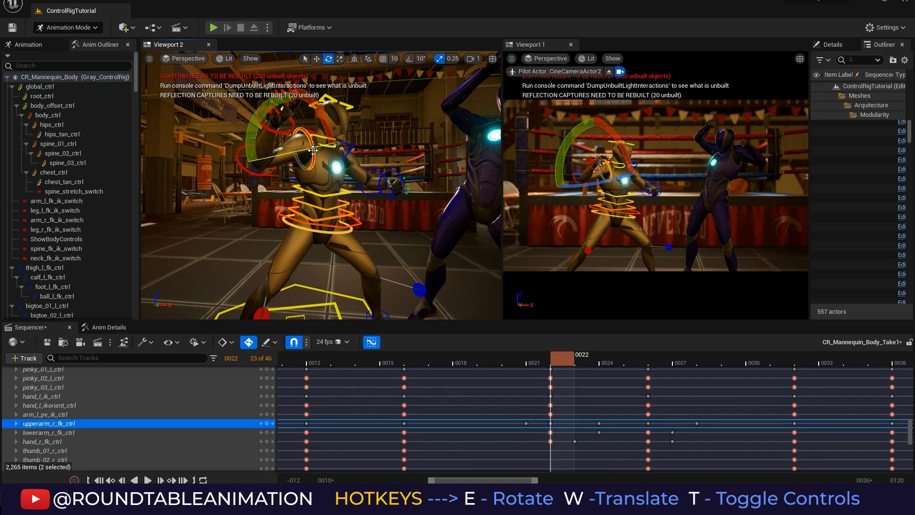
pyautogui.moveTo(282, 152); pyautogui.dragTo(356, 205)
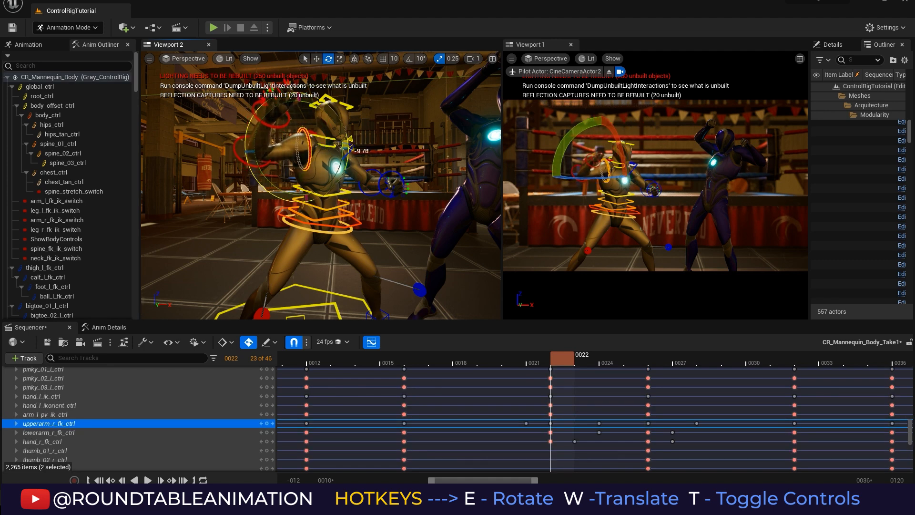
# - Remove the upperarm_r_fk_ctrl keys at frames 21 and 24 so the arm swings straight into the block
pyautogui.moveTo(551, 355)
pyautogui.mouseDown()
pyautogui.moveTo(485, 365)
pyautogui.moveTo(554, 365)
pyautogui.moveTo(542, 365)
pyautogui.mouseUp()
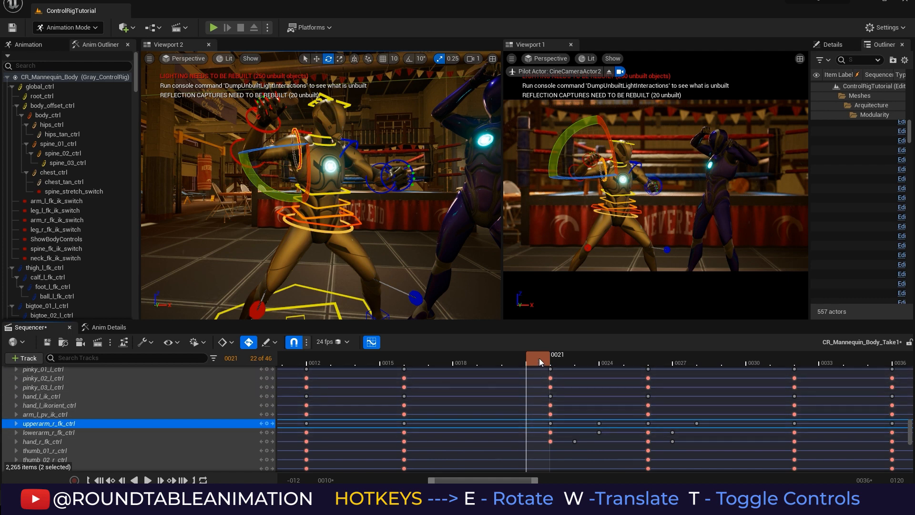
pyautogui.moveTo(539, 359); pyautogui.dragTo(604, 365)
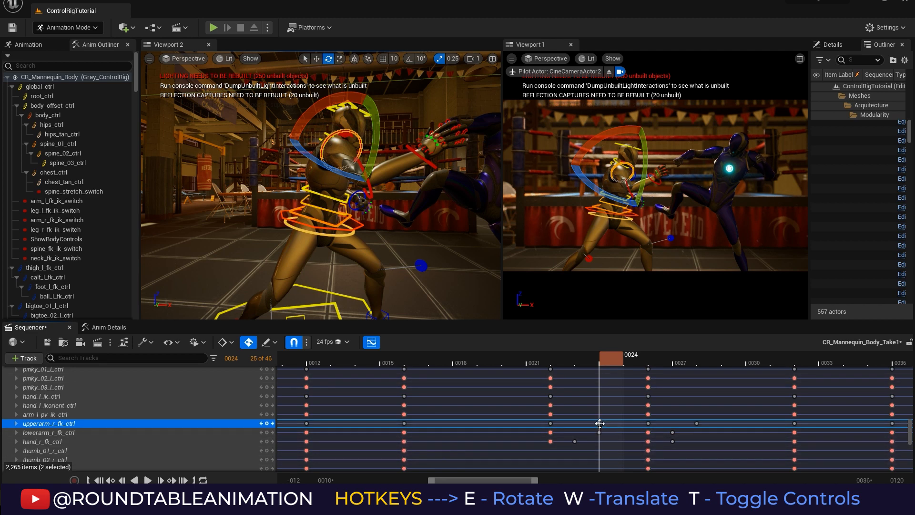
pyautogui.hotkey('ctrl', 'z')
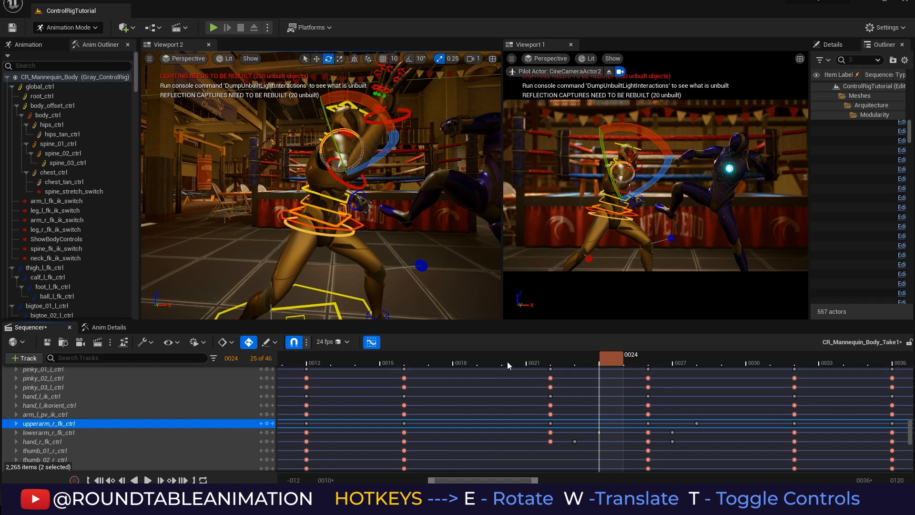
# - Scrub and play the fight through frame 29 to examine the right arm's swing into the block
pyautogui.moveTo(508, 362); pyautogui.dragTo(734, 391)
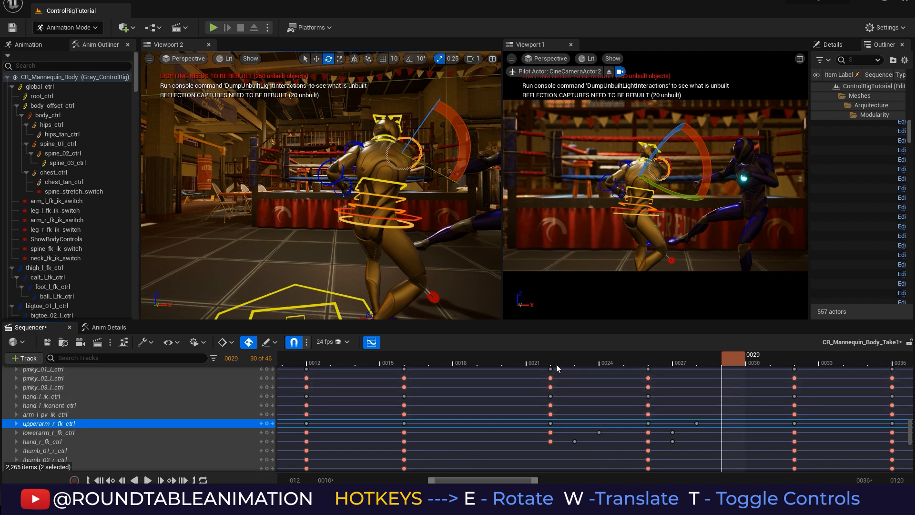
pyautogui.moveTo(655, 363); pyautogui.dragTo(559, 362)
pyautogui.click(491, 363)
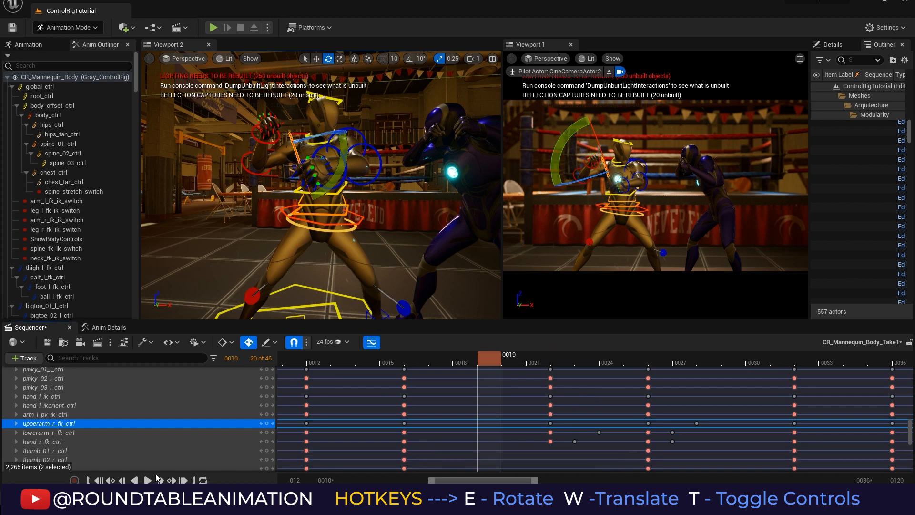
pyautogui.click(343, 363)
pyautogui.click(148, 480)
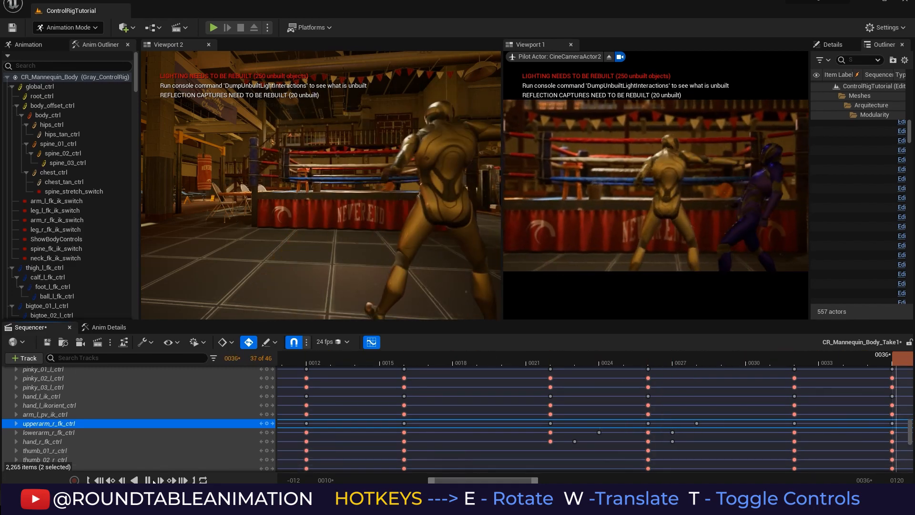
pyautogui.press('space')
pyautogui.moveTo(553, 361); pyautogui.dragTo(724, 363)
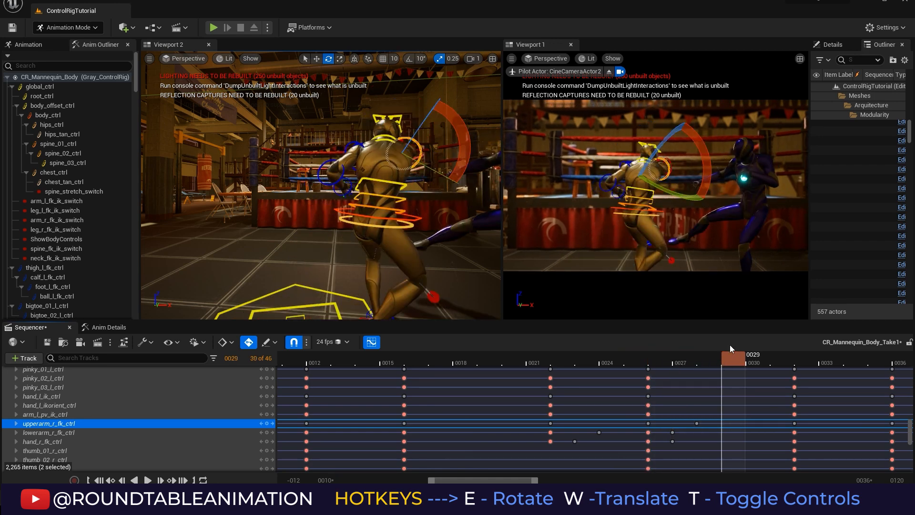
# - Rotate the right upper arm and lower arm controls at frame 28 to adjust the arm against the kicking leg
pyautogui.moveTo(392, 237); pyautogui.dragTo(462, 220, button='middle')
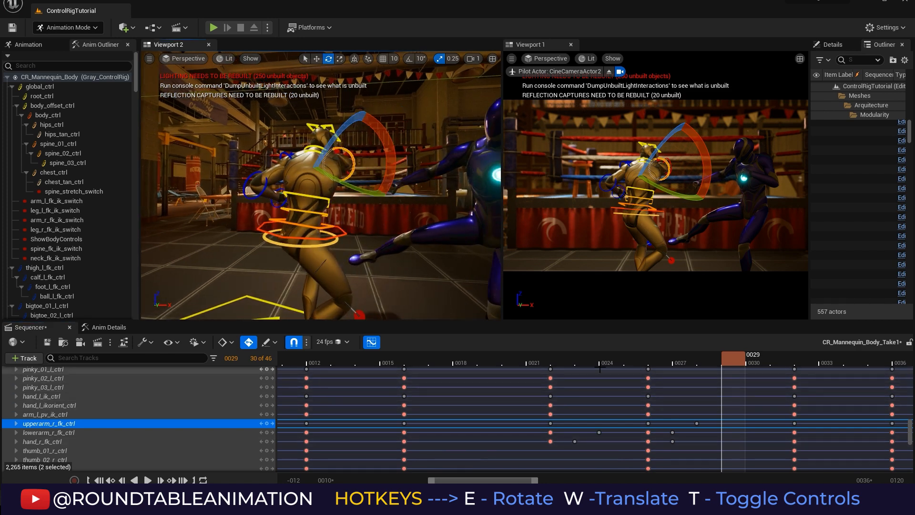
pyautogui.moveTo(545, 359); pyautogui.dragTo(705, 365)
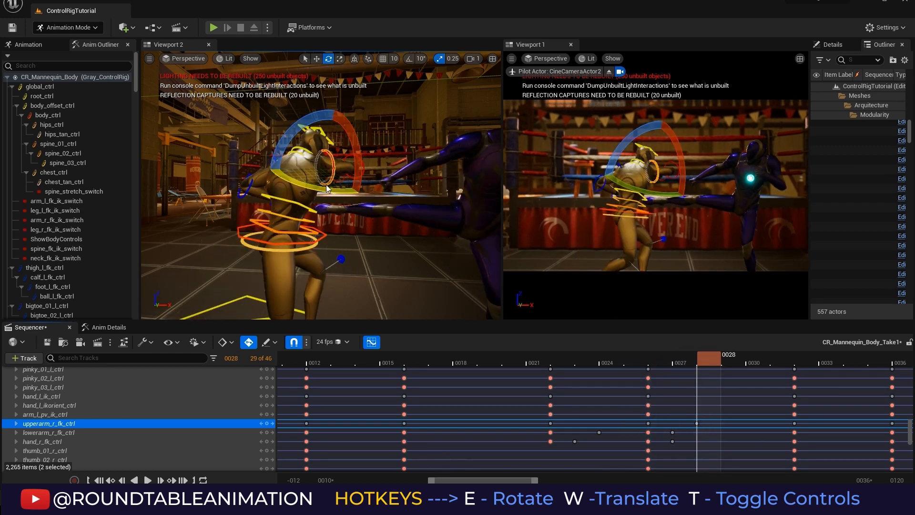
pyautogui.moveTo(334, 191); pyautogui.dragTo(324, 188)
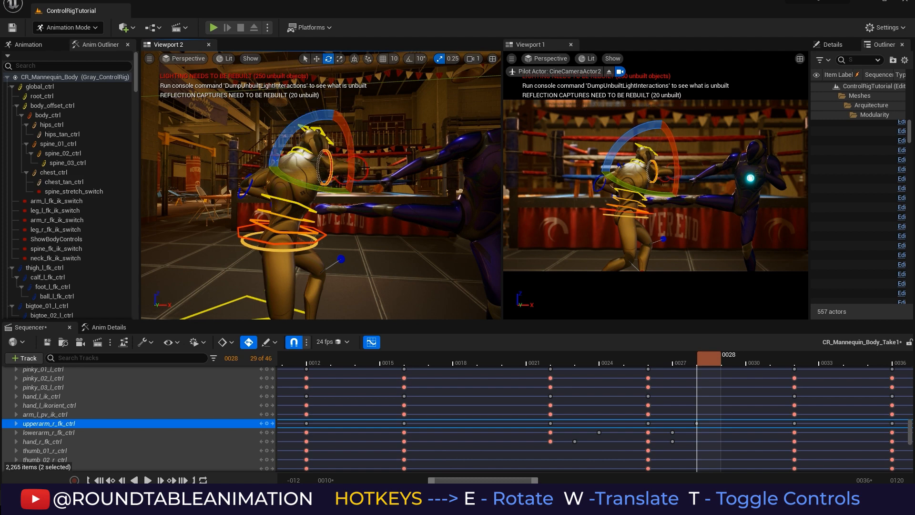
pyautogui.click(365, 168)
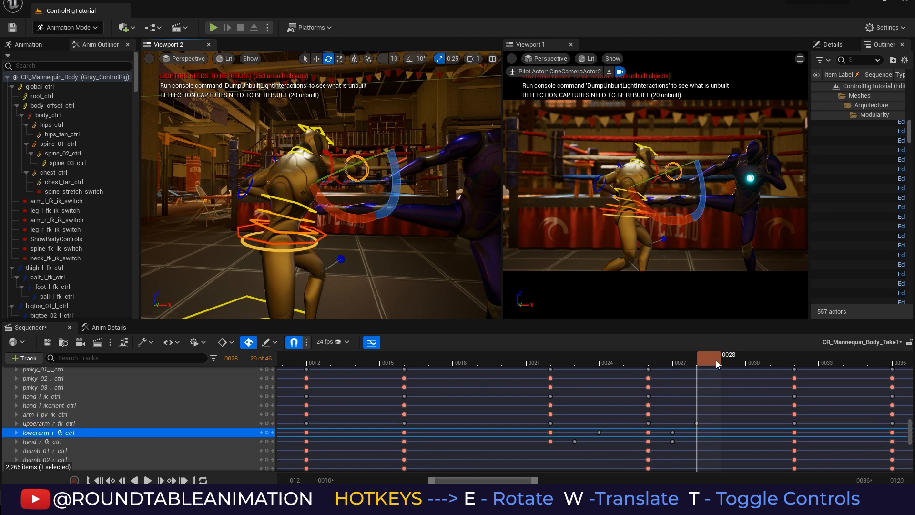
pyautogui.moveTo(716, 360)
pyautogui.mouseDown()
pyautogui.moveTo(735, 357)
pyautogui.moveTo(716, 356)
pyautogui.mouseUp()
pyautogui.moveTo(371, 159); pyautogui.dragTo(342, 170)
pyautogui.click(330, 171)
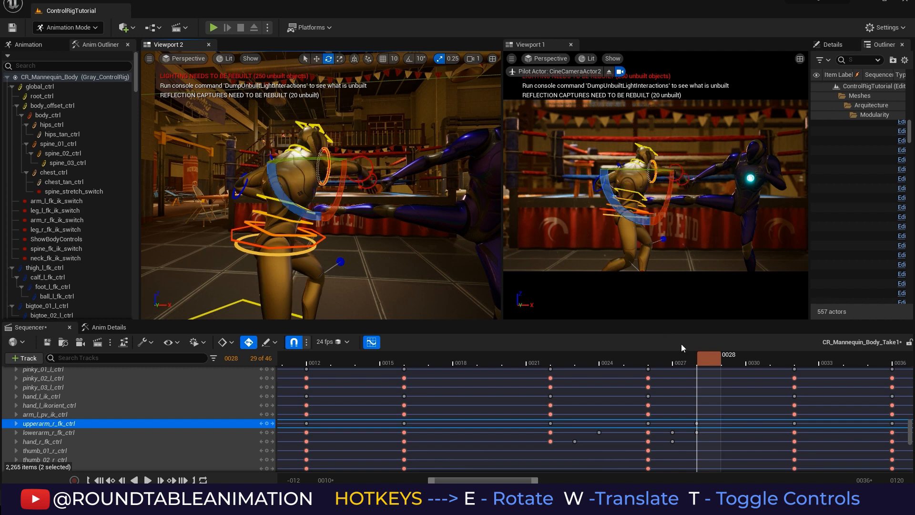
pyautogui.moveTo(613, 359); pyautogui.dragTo(716, 368)
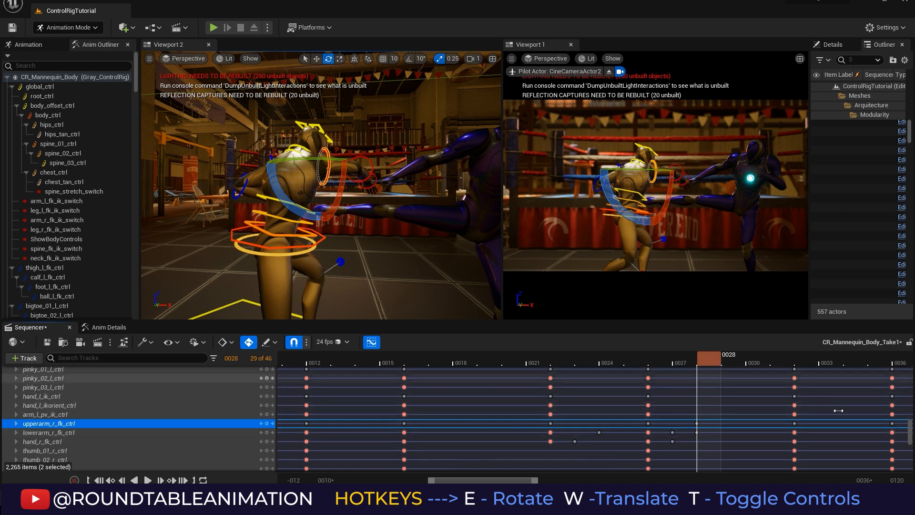
# - Move the right upper arm key from frame 32 to frame 33 and the right lower arm key from frame 28 to frame 29
pyautogui.click(794, 423)
pyautogui.moveTo(803, 423); pyautogui.dragTo(823, 423)
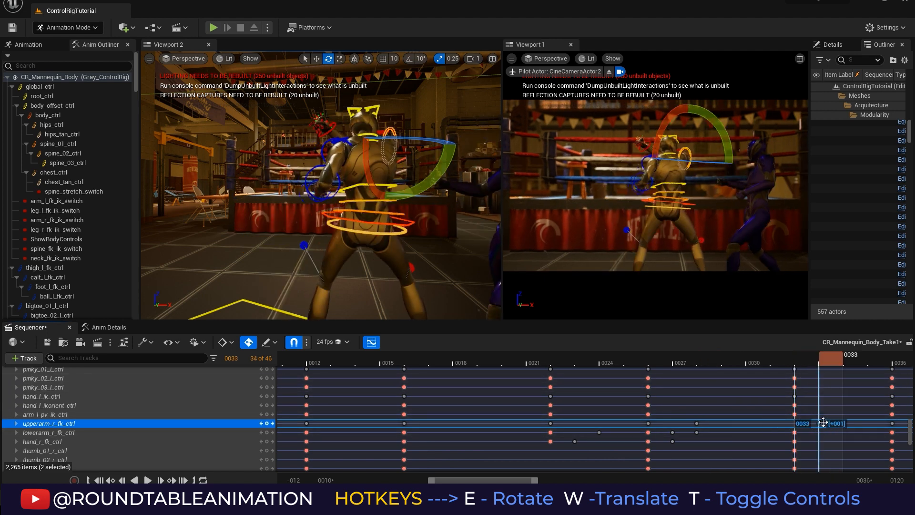
pyautogui.moveTo(648, 361); pyautogui.dragTo(721, 375)
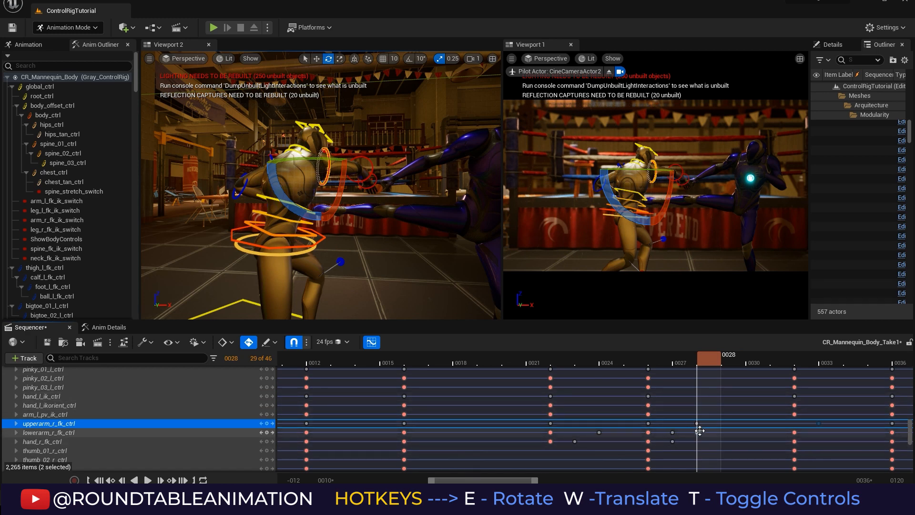
pyautogui.moveTo(720, 431); pyautogui.dragTo(722, 432)
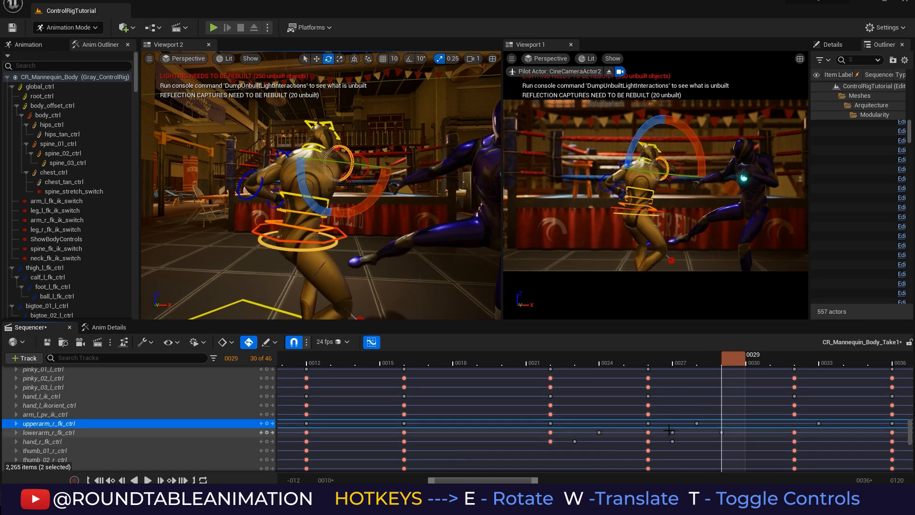
# - Move the right lower arm control's key from frame 32 to frame 34
pyautogui.press('Left')
pyautogui.click(795, 433)
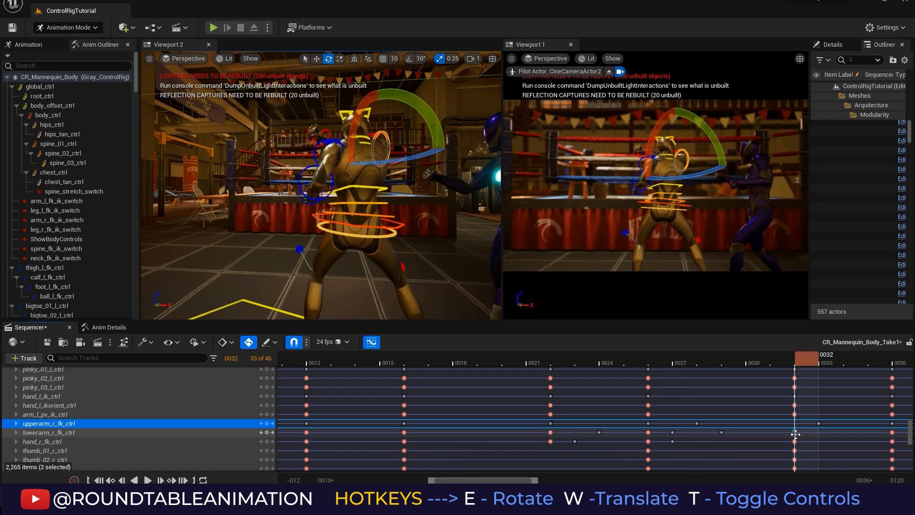
pyautogui.moveTo(812, 431); pyautogui.dragTo(853, 432)
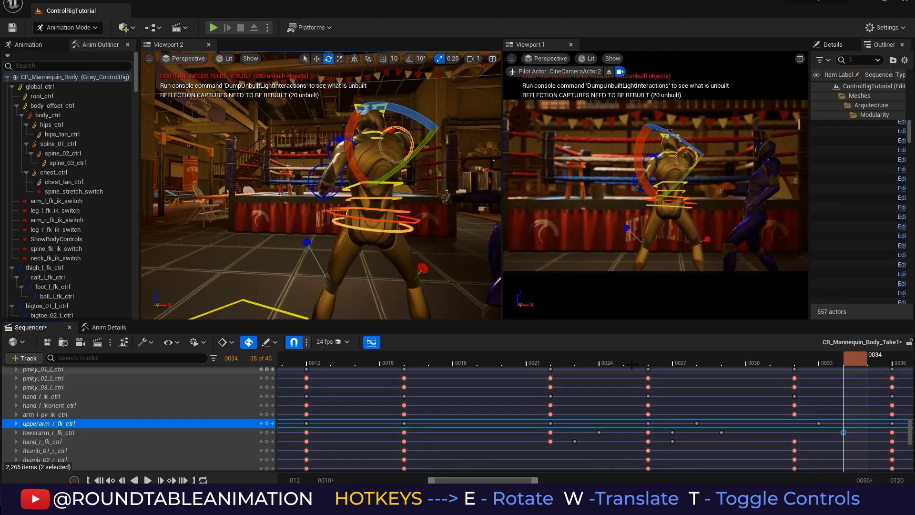
# - Rotate the right upper arm and lower arm controls at frame 28 to adjust the block against the kicking leg
pyautogui.click(653, 362)
pyautogui.moveTo(653, 362); pyautogui.dragTo(710, 374)
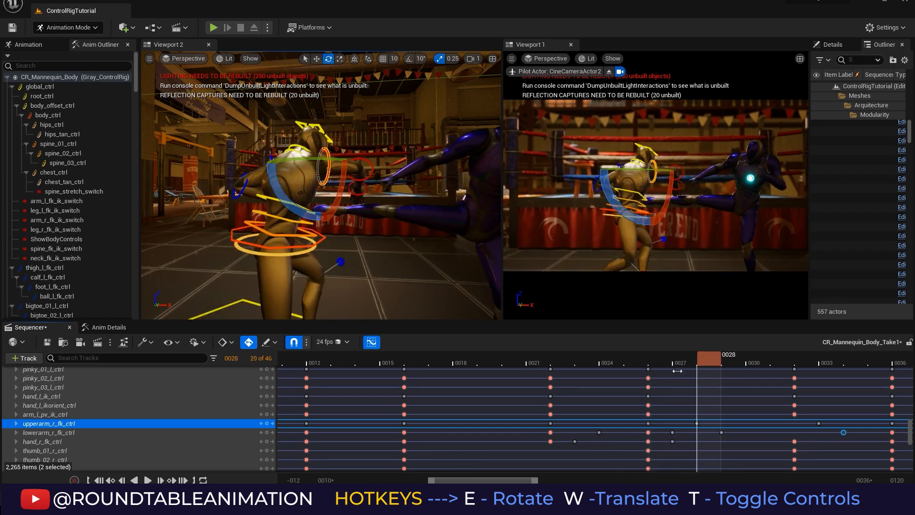
pyautogui.moveTo(490, 362); pyautogui.dragTo(691, 368)
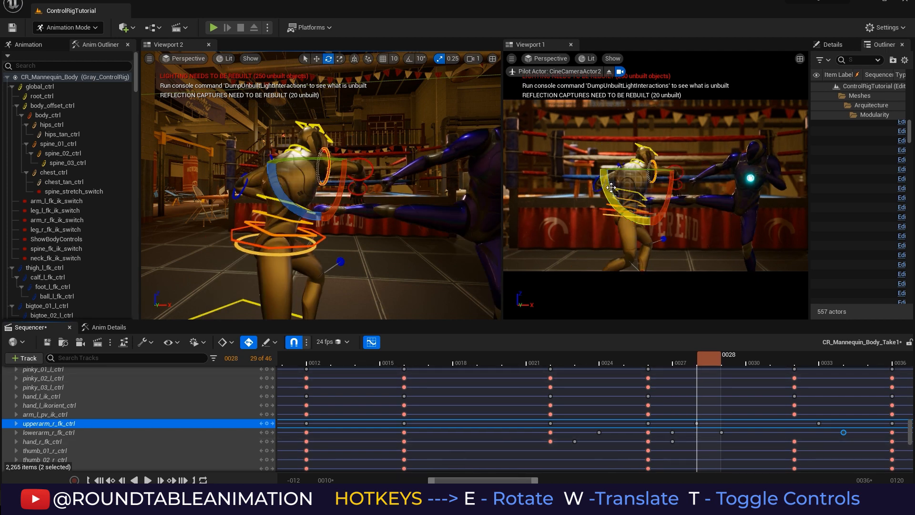
pyautogui.moveTo(338, 175)
pyautogui.mouseDown()
pyautogui.moveTo(368, 161)
pyautogui.moveTo(334, 166)
pyautogui.mouseUp()
pyautogui.click(371, 166)
# - Scrub between frames 22 and 28 from the side and from above to examine the forearm's contact with the leg
pyautogui.moveTo(617, 362); pyautogui.dragTo(663, 368)
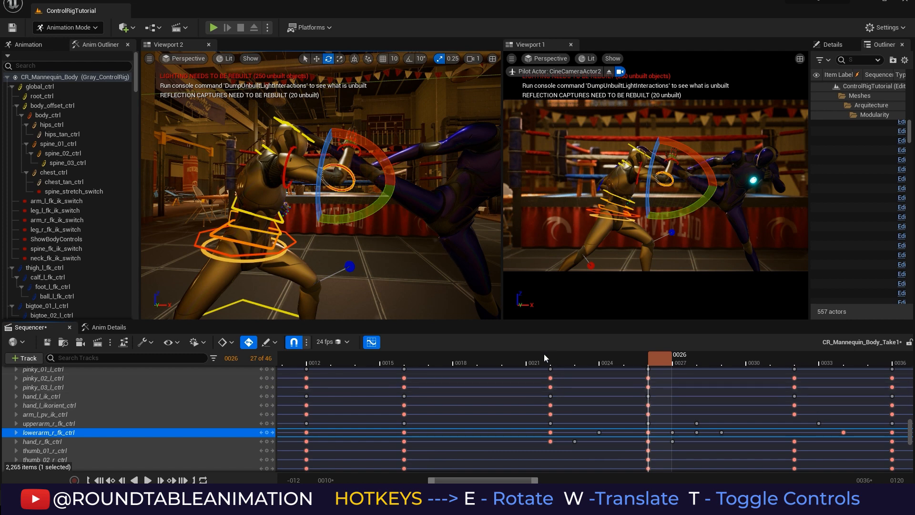
pyautogui.click(571, 359)
pyautogui.moveTo(571, 359); pyautogui.dragTo(678, 368)
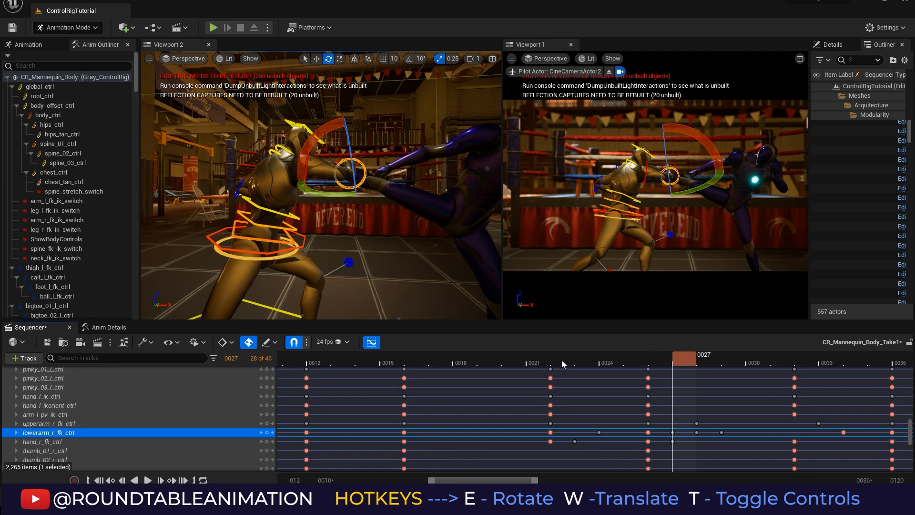
pyautogui.moveTo(684, 359)
pyautogui.mouseDown()
pyautogui.moveTo(639, 358)
pyautogui.moveTo(684, 356)
pyautogui.mouseUp()
pyautogui.moveTo(687, 365); pyautogui.dragTo(706, 360)
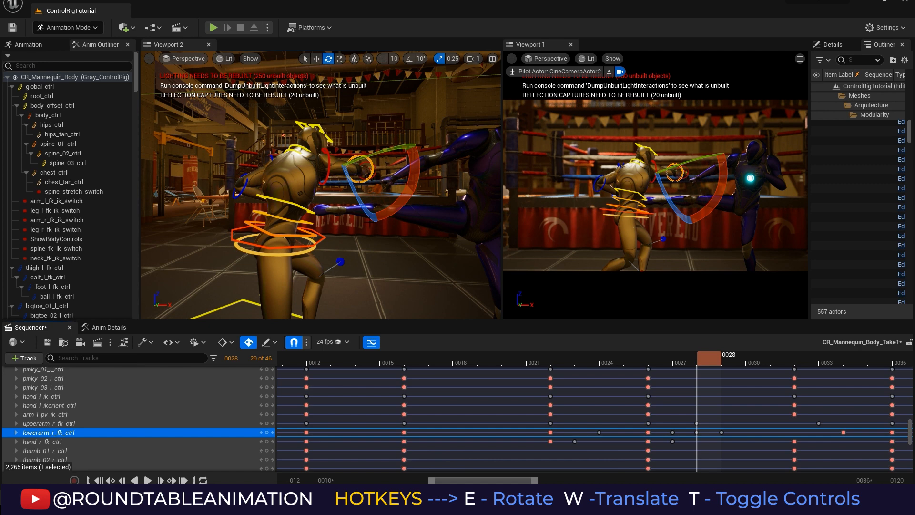
pyautogui.keyDown('alt'); pyautogui.moveTo(370, 217); pyautogui.dragTo(370, 291); pyautogui.keyUp('alt')
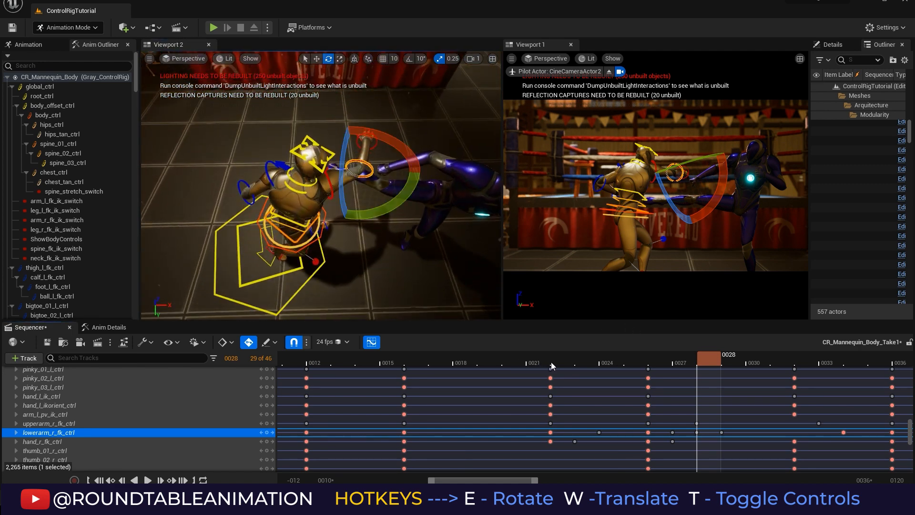
pyautogui.moveTo(551, 362); pyautogui.dragTo(690, 357)
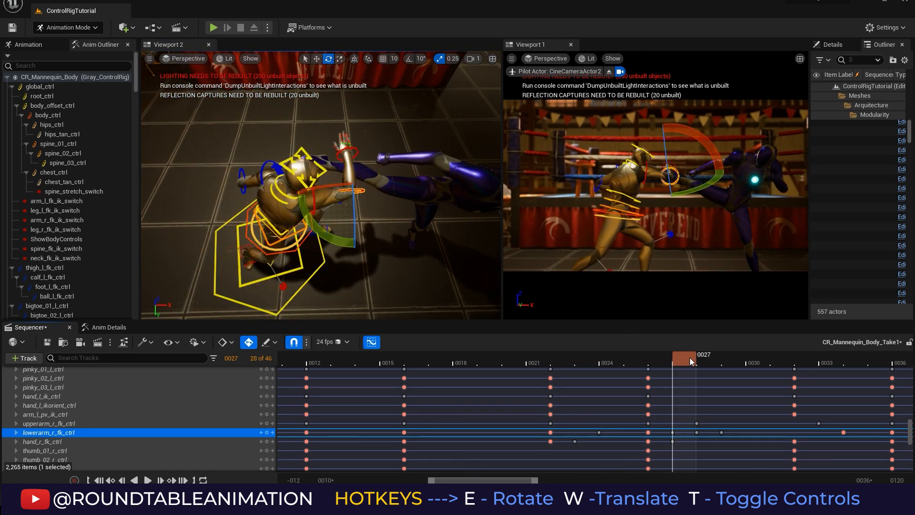
# - Rotate the right hand control about 43 degrees at frame 28 and remove its key at frame 27
pyautogui.click(356, 147)
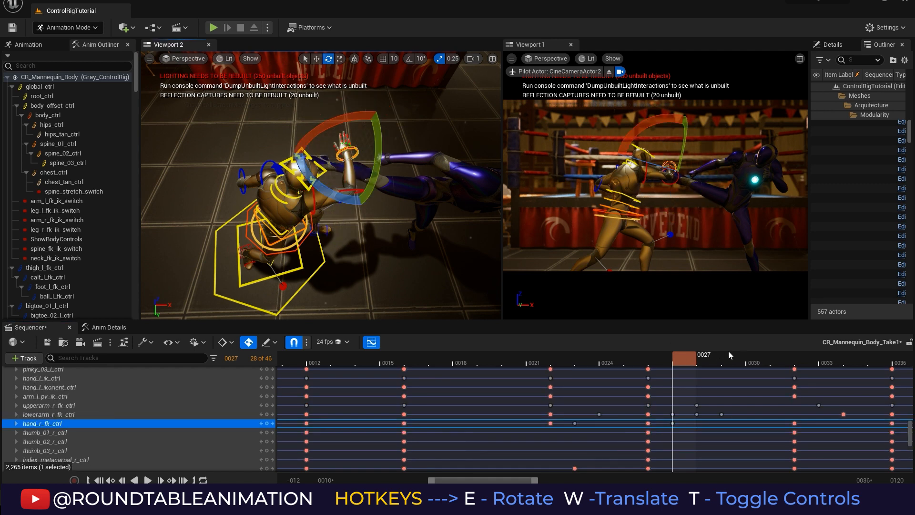
pyautogui.moveTo(692, 362); pyautogui.dragTo(705, 361)
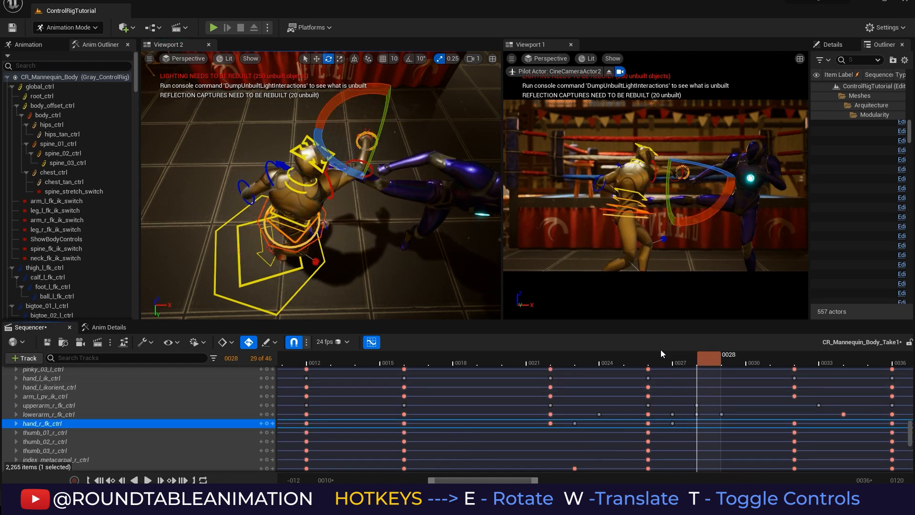
pyautogui.moveTo(372, 163); pyautogui.dragTo(383, 138)
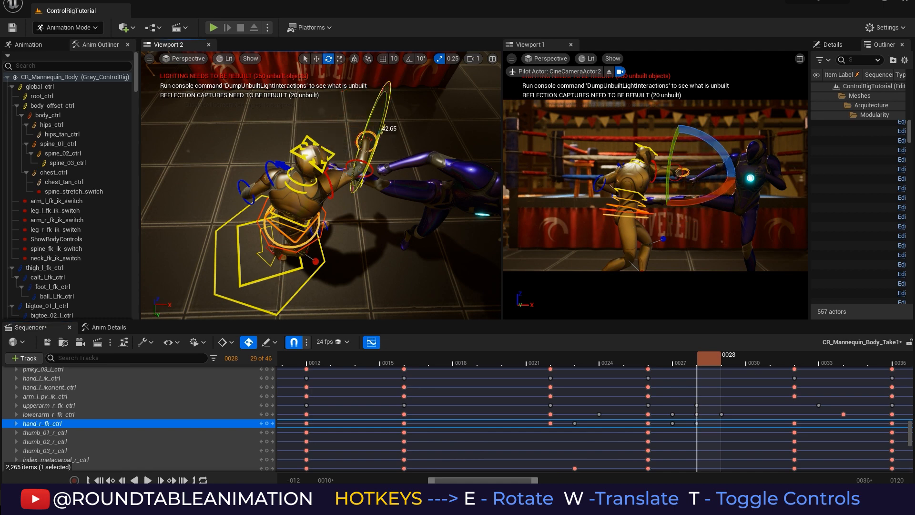
pyautogui.click(672, 423)
pyautogui.press('Delete')
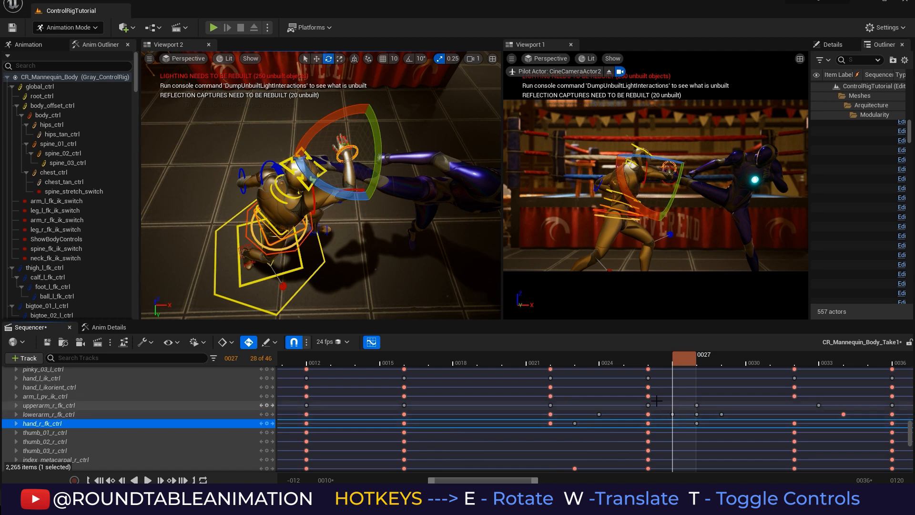
# - Remove the right lower arm key at frame 27 and play the fight to check the block
pyautogui.click(650, 364)
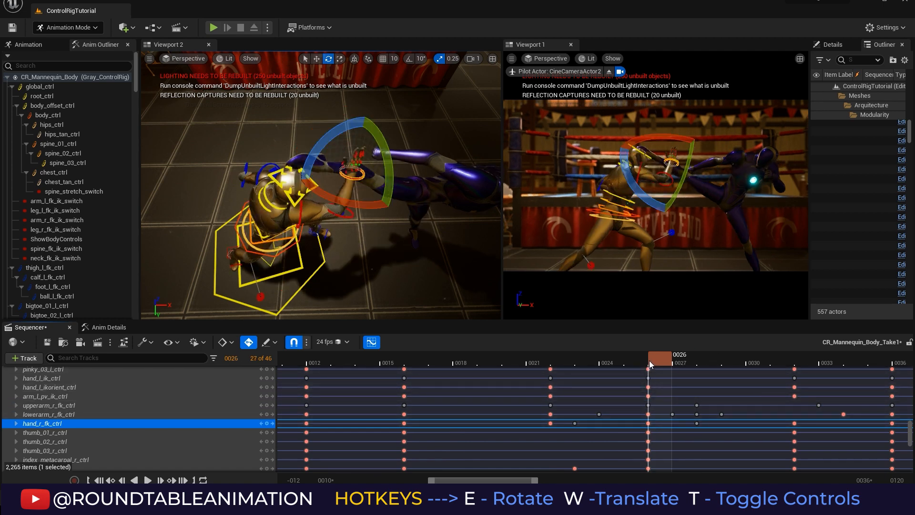
pyautogui.moveTo(650, 364); pyautogui.dragTo(708, 362)
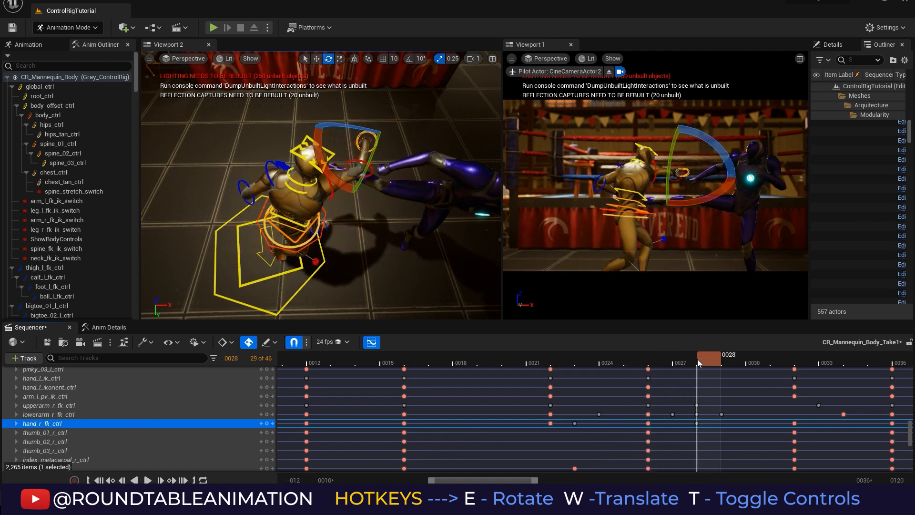
pyautogui.click(352, 158)
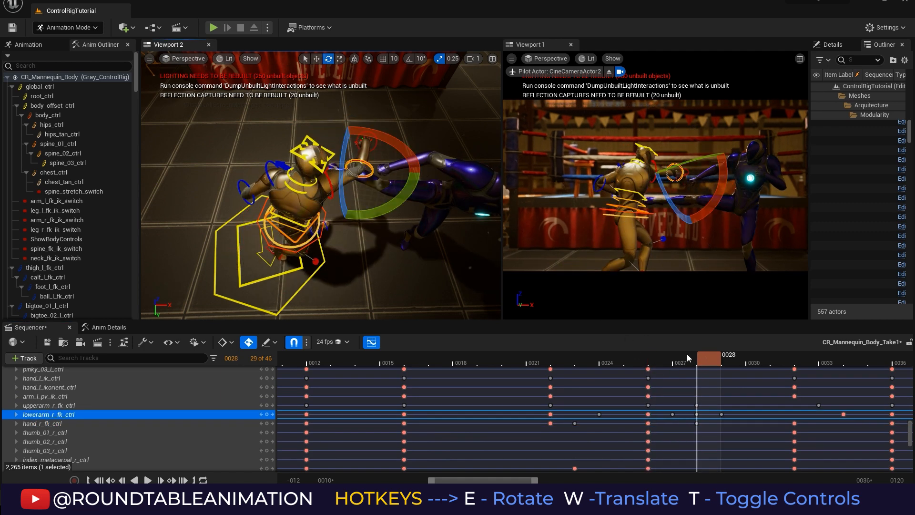
pyautogui.click(647, 360)
pyautogui.moveTo(665, 359)
pyautogui.mouseDown()
pyautogui.moveTo(581, 368)
pyautogui.moveTo(682, 365)
pyautogui.mouseUp()
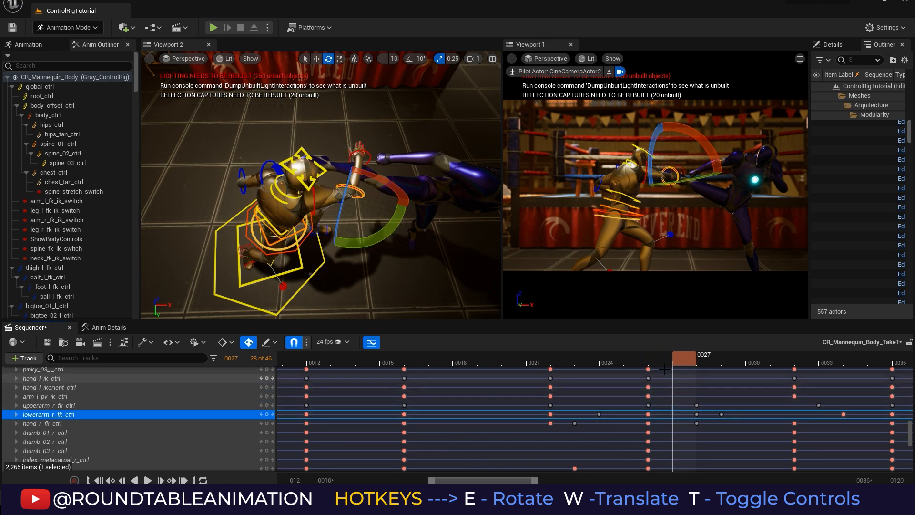
pyautogui.moveTo(637, 364); pyautogui.dragTo(448, 388)
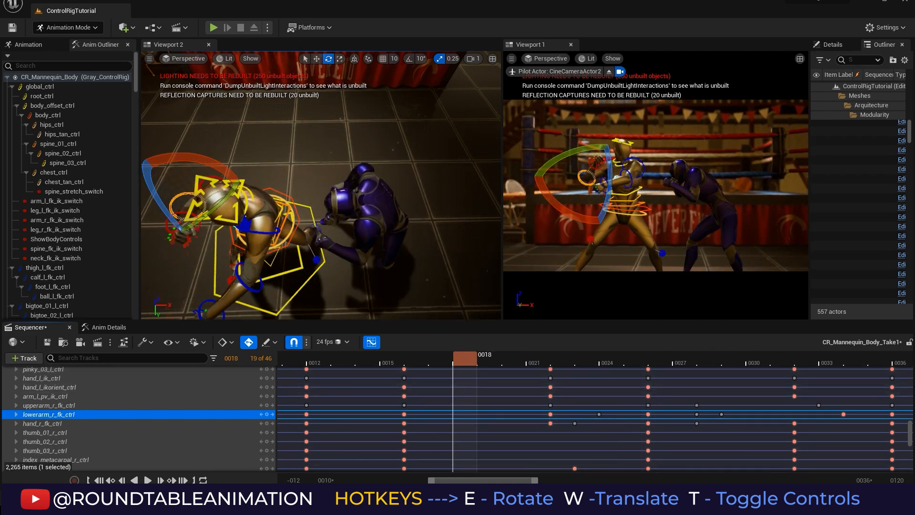
pyautogui.click(147, 480)
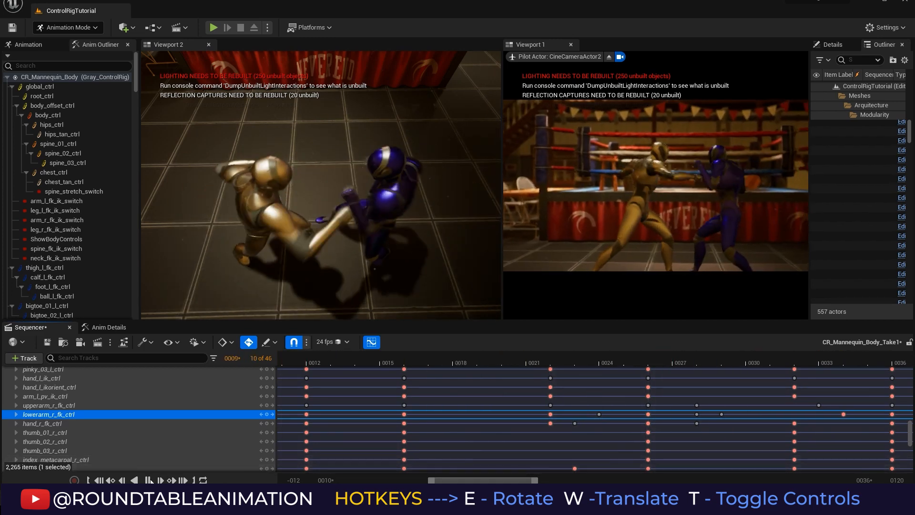
pyautogui.press('space')
# - Try removing the right lower arm key at frame 29 and undo the deletion
pyautogui.moveTo(616, 362); pyautogui.dragTo(722, 359)
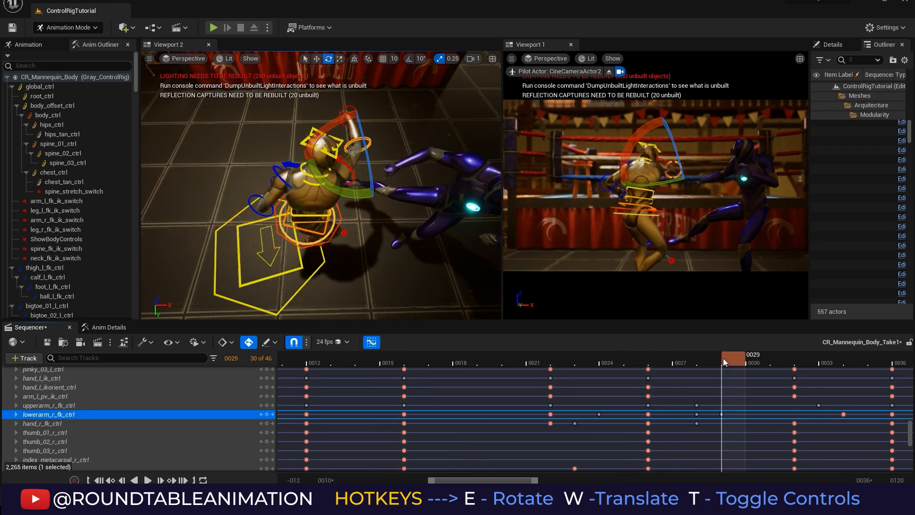
pyautogui.click(353, 196)
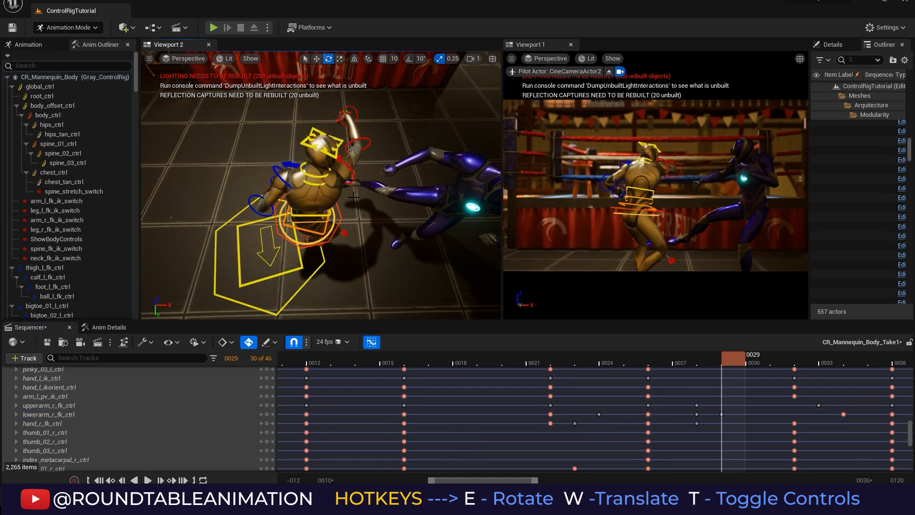
pyautogui.click(350, 177)
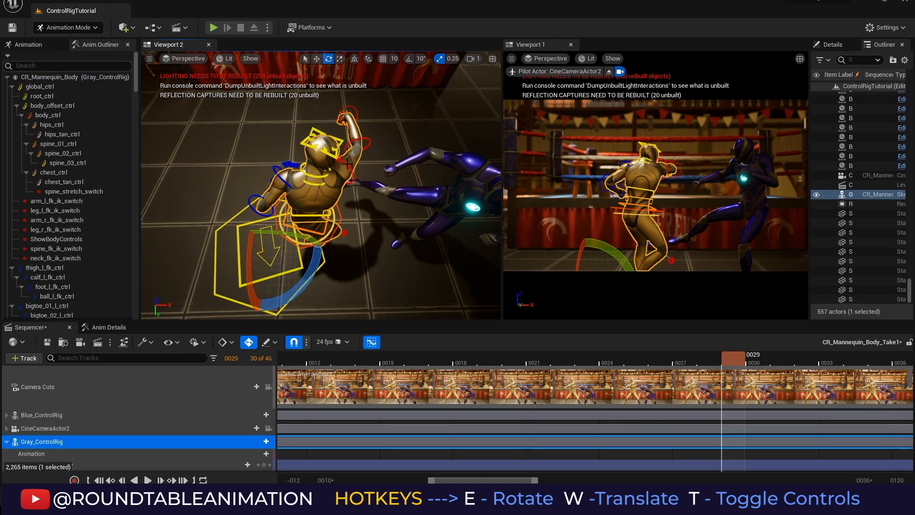
pyautogui.click(347, 164)
pyautogui.click(664, 361)
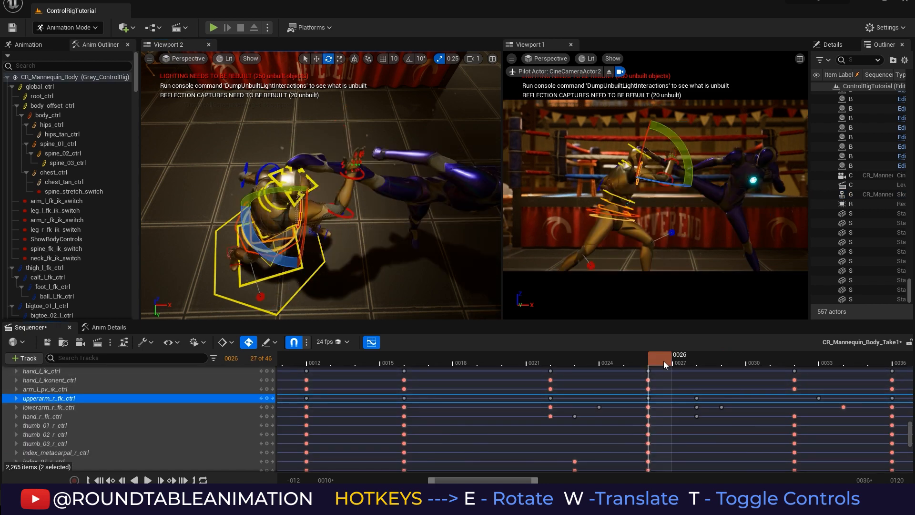
pyautogui.moveTo(664, 361); pyautogui.dragTo(730, 358)
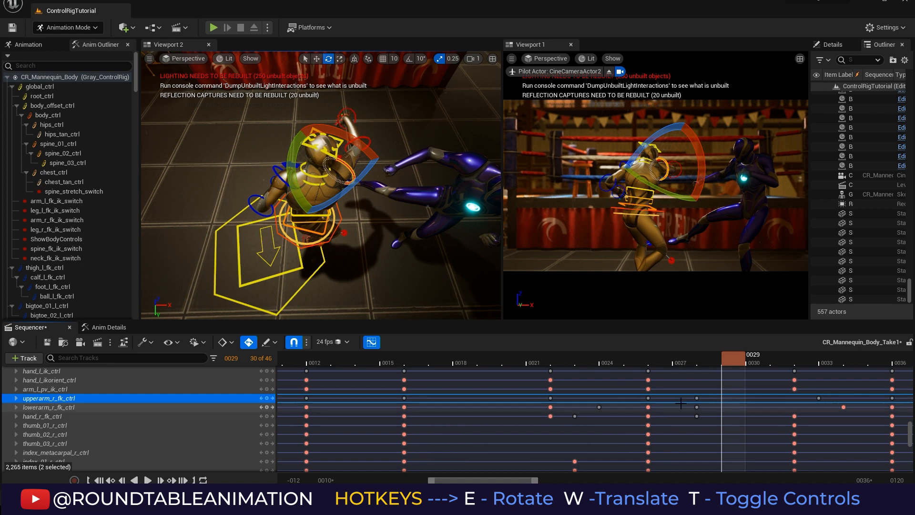
pyautogui.hotkey('ctrl', 'z')
# - Try rotating the right clavicle control at frame 29 and undo the rotation
pyautogui.click(420, 217)
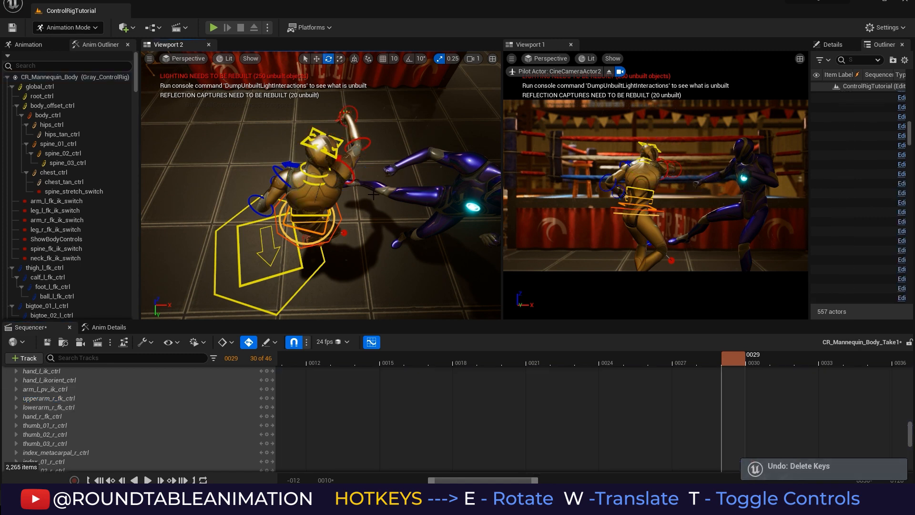
pyautogui.click(340, 163)
pyautogui.click(340, 156)
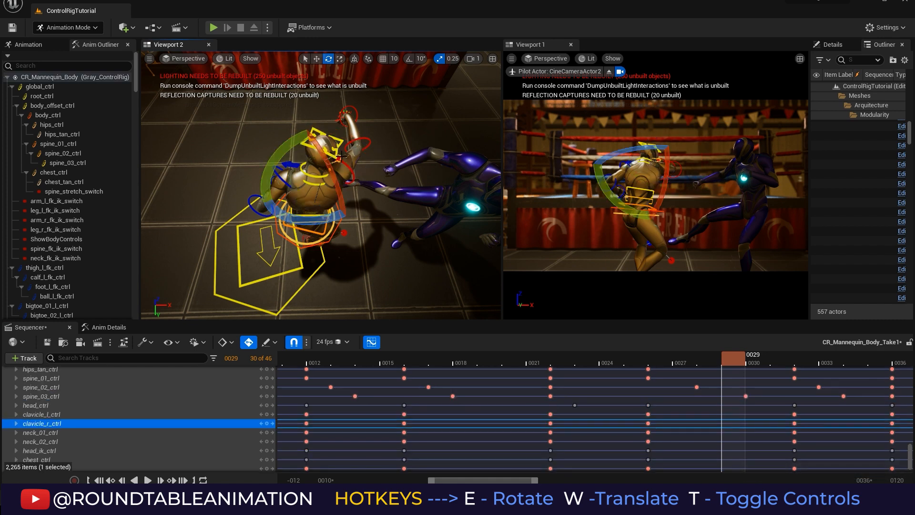
pyautogui.moveTo(327, 226); pyautogui.dragTo(293, 213)
pyautogui.hotkey('ctrl', 'z')
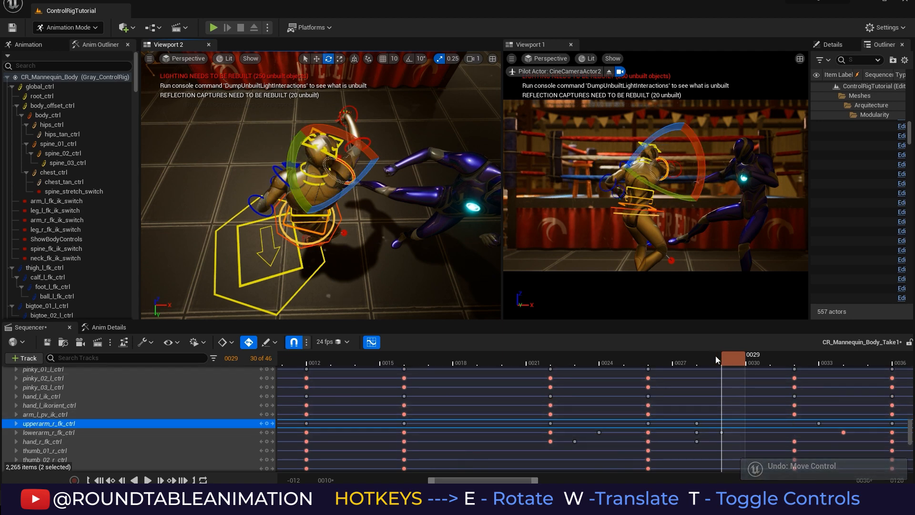
# - Rotate the right upper arm control about 31 degrees at frame 30 and play the fight to check the arm's swing
pyautogui.moveTo(716, 355); pyautogui.dragTo(760, 359)
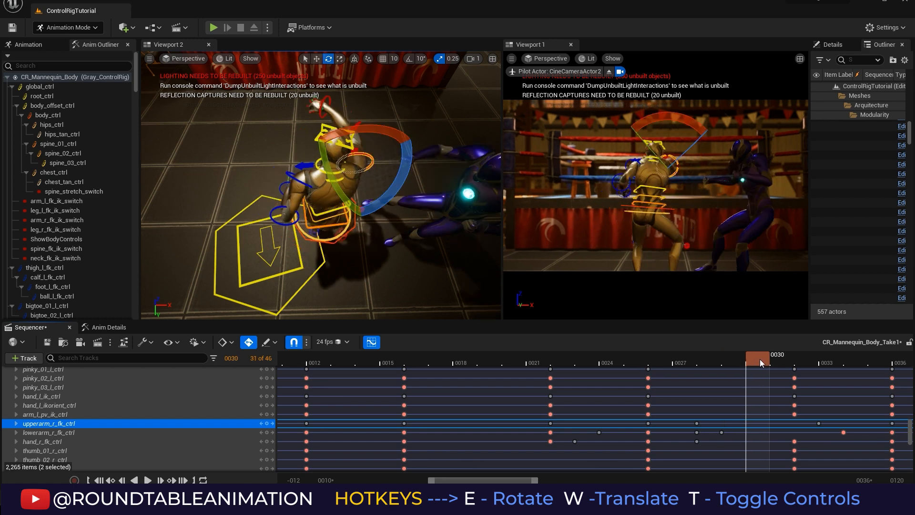
pyautogui.moveTo(402, 169); pyautogui.dragTo(403, 173)
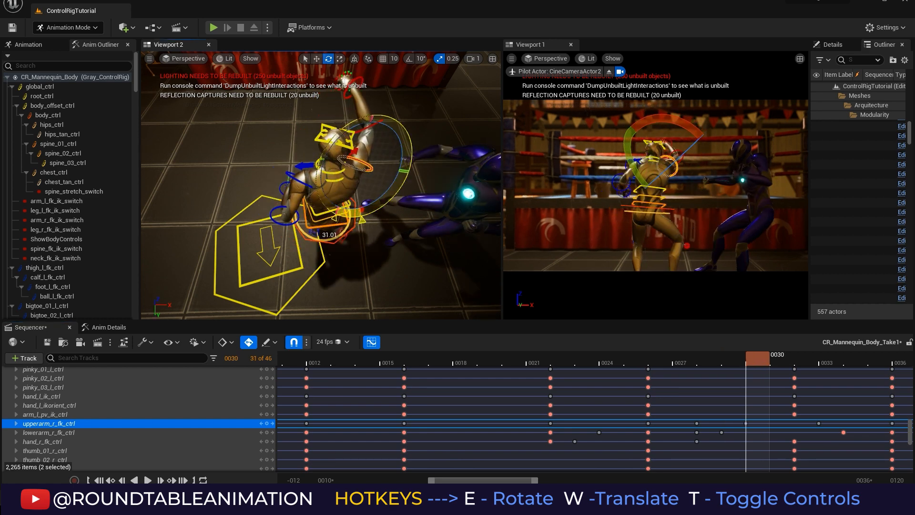
pyautogui.moveTo(610, 362); pyautogui.dragTo(833, 358)
pyautogui.click(422, 359)
pyautogui.click(146, 480)
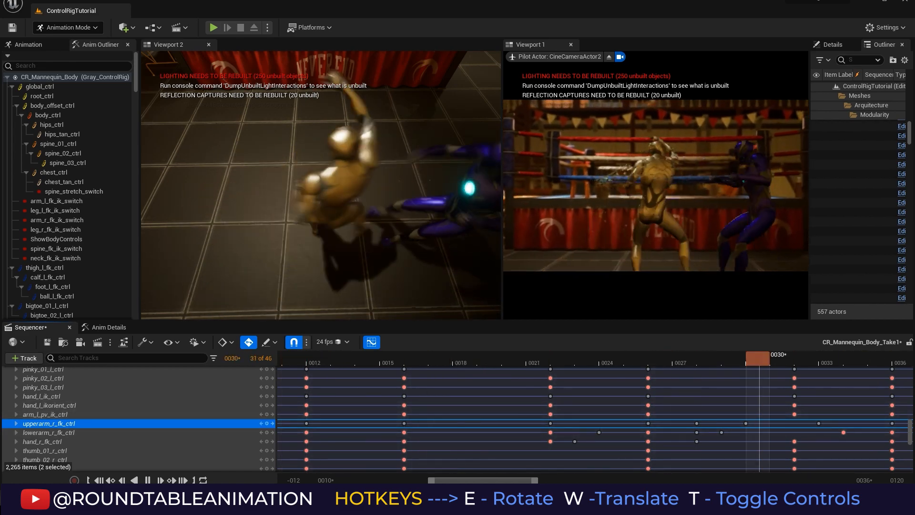
pyautogui.press('space')
# - Rotate the right upper arm control at frame 34 to adjust the arm's pose during the recovery
pyautogui.moveTo(472, 482); pyautogui.dragTo(527, 482)
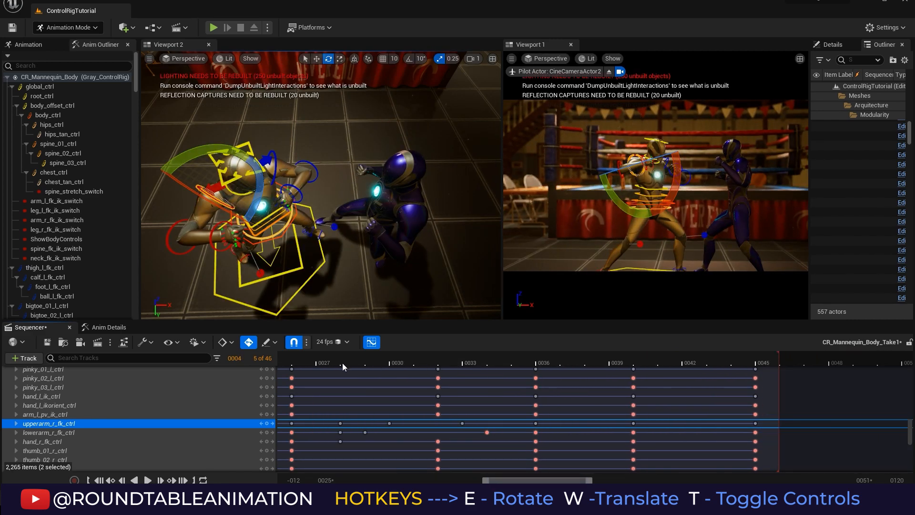
pyautogui.moveTo(342, 362); pyautogui.dragTo(492, 375)
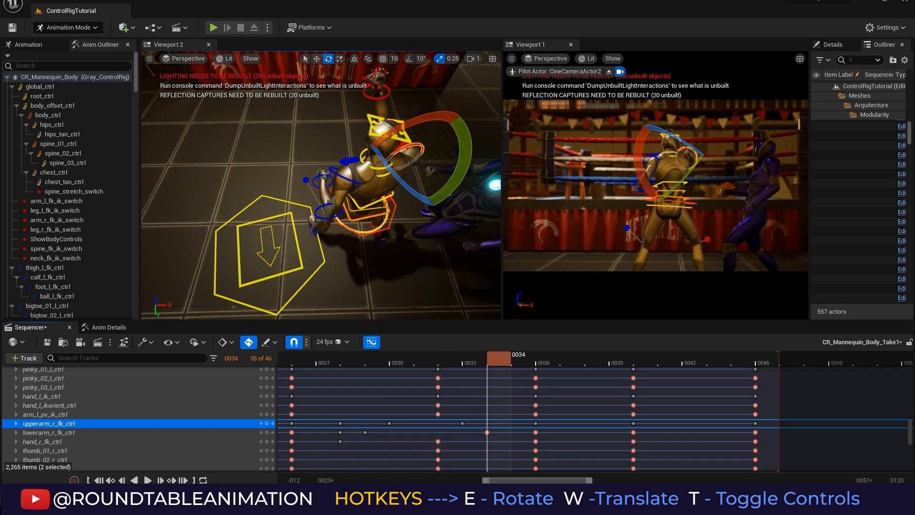
pyautogui.keyDown('alt'); pyautogui.moveTo(429, 267); pyautogui.dragTo(428, 245); pyautogui.keyUp('alt')
pyautogui.keyDown('alt'); pyautogui.moveTo(412, 148); pyautogui.dragTo(411, 107); pyautogui.keyUp('alt')
pyautogui.moveTo(359, 149)
pyautogui.mouseDown()
pyautogui.moveTo(367, 118)
pyautogui.moveTo(359, 147)
pyautogui.mouseUp()
pyautogui.moveTo(412, 187); pyautogui.dragTo(427, 132)
pyautogui.moveTo(365, 128); pyautogui.dragTo(426, 233)
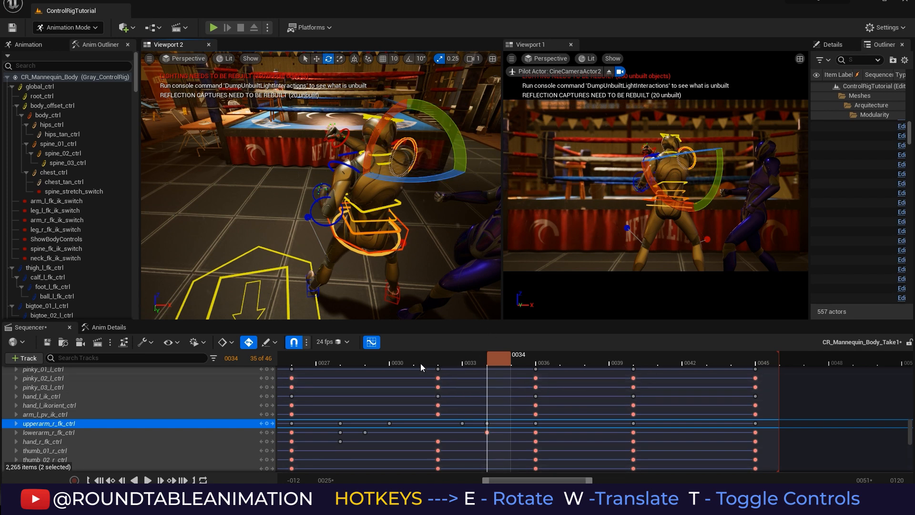
# - Move the right upper arm control's key from frame 36 to frame 37
pyautogui.click(461, 358)
pyautogui.moveTo(483, 353); pyautogui.dragTo(541, 353)
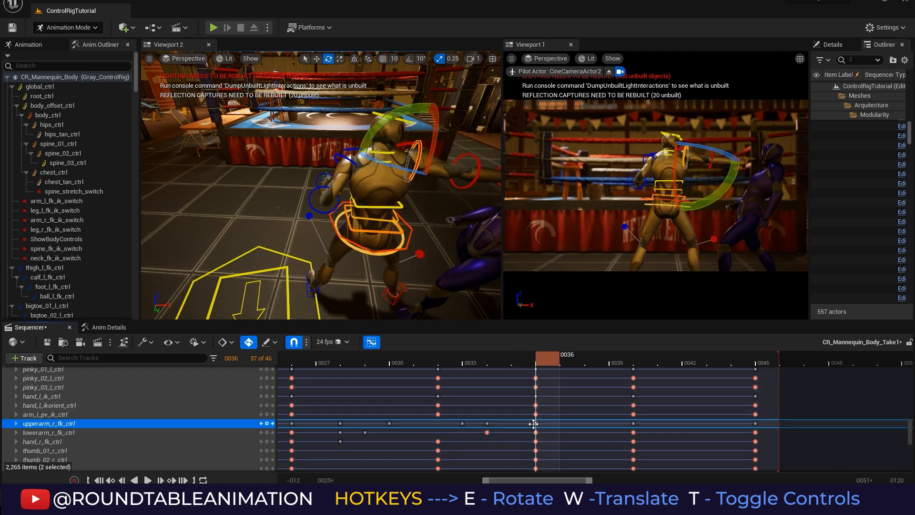
pyautogui.moveTo(563, 420); pyautogui.dragTo(561, 423)
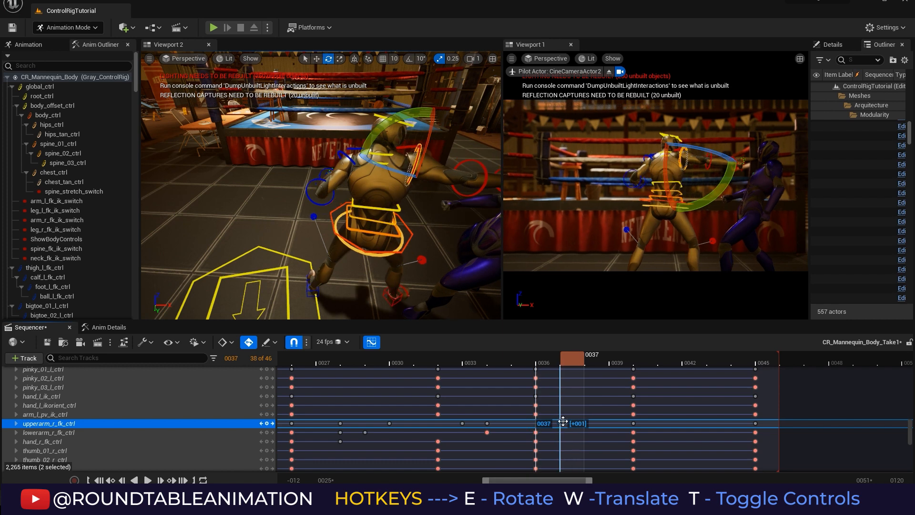
# - Rotate the right upper arm control and then the right clavicle control at frame 36
pyautogui.moveTo(441, 362); pyautogui.dragTo(550, 350)
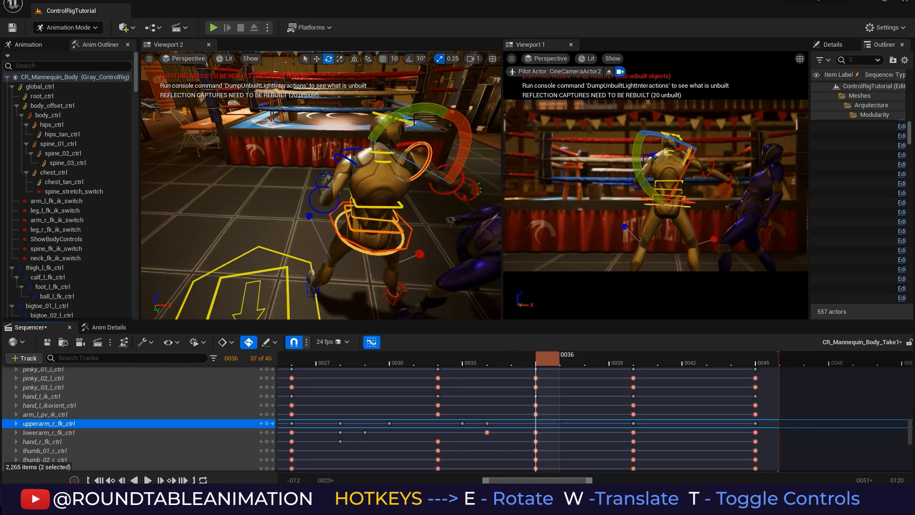
pyautogui.moveTo(399, 121)
pyautogui.mouseDown()
pyautogui.moveTo(335, 179)
pyautogui.moveTo(387, 124)
pyautogui.mouseUp()
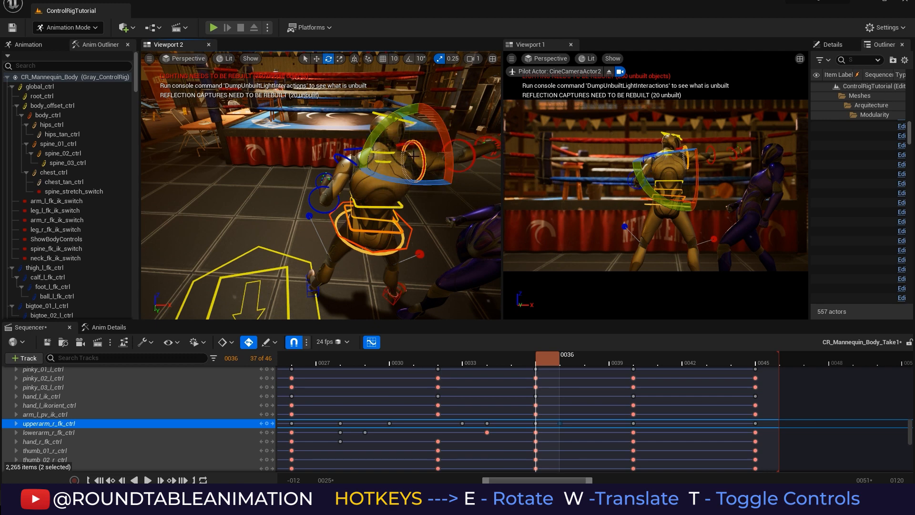
pyautogui.click(370, 154)
pyautogui.click(400, 151)
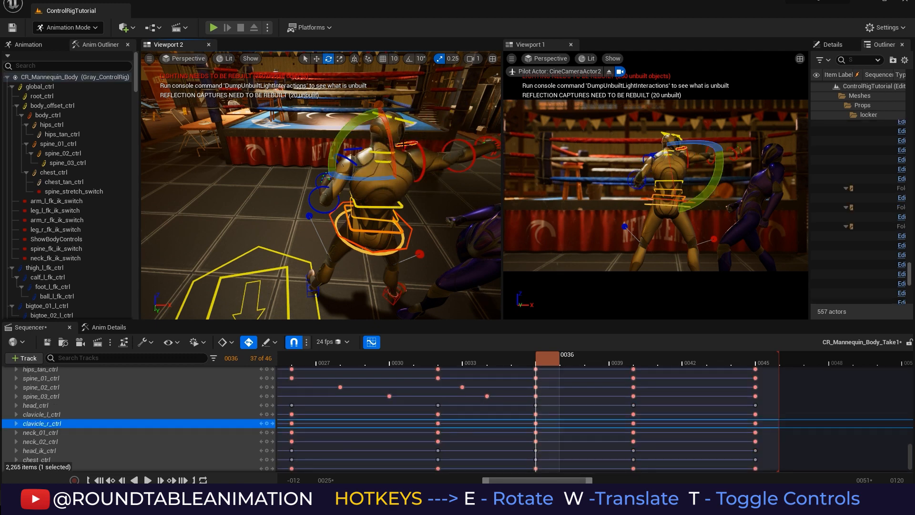
pyautogui.moveTo(339, 133); pyautogui.dragTo(329, 157)
pyautogui.keyDown('alt'); pyautogui.moveTo(406, 184); pyautogui.dragTo(406, 184); pyautogui.keyUp('alt')
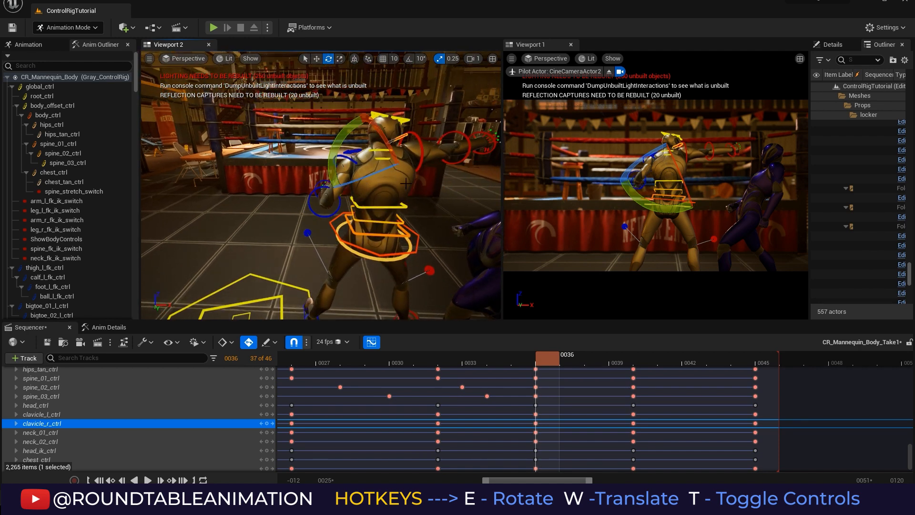
# - Rotate the right upper arm control at frame 35 and play the fight to check the swing
pyautogui.keyDown('shift'); pyautogui.click(423, 155); pyautogui.keyUp('shift')
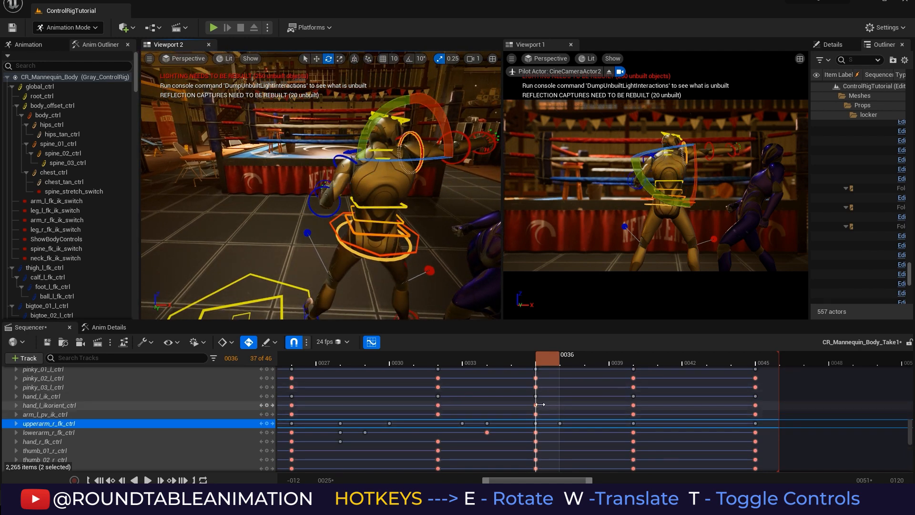
pyautogui.moveTo(444, 358); pyautogui.dragTo(523, 364)
pyautogui.moveTo(399, 175); pyautogui.dragTo(416, 192)
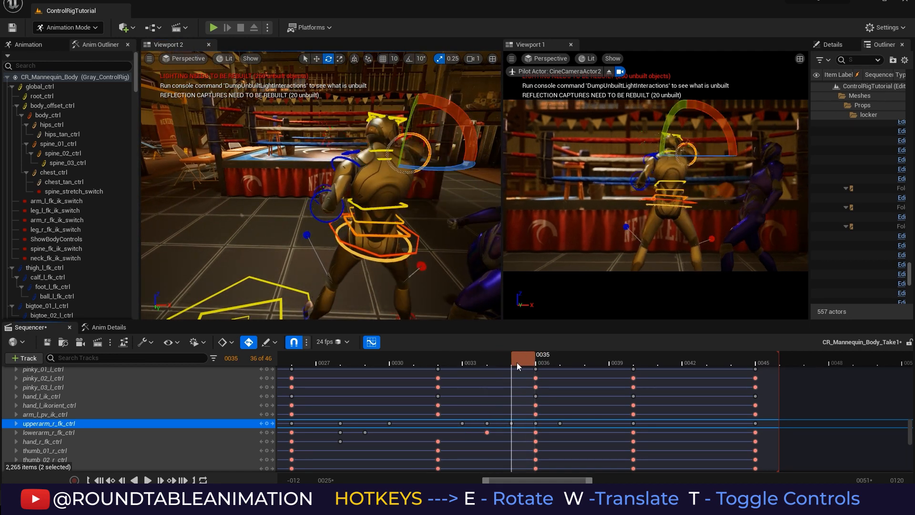
pyautogui.moveTo(579, 360); pyautogui.dragTo(293, 362)
pyautogui.press('space')
pyautogui.click(146, 480)
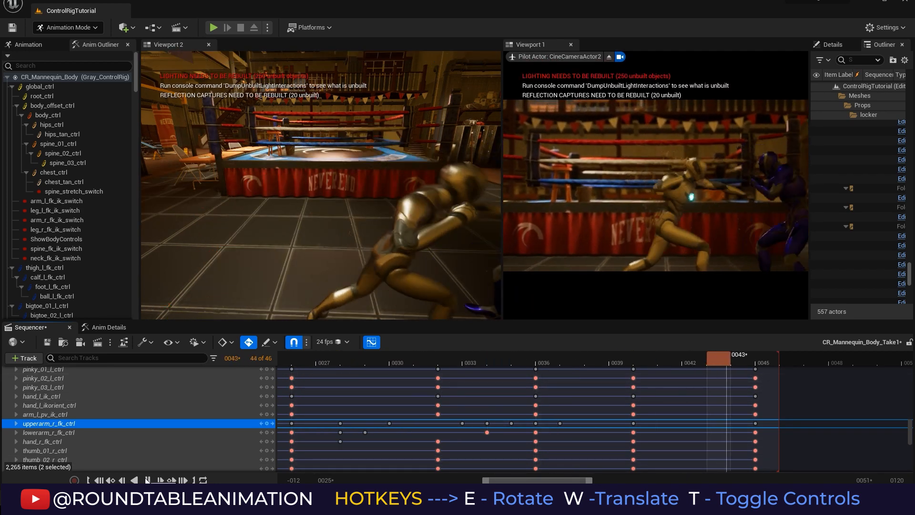
# - Rotate the gray fighter's body control at frame 37 to turn his torso into the arm swing
pyautogui.click(452, 362)
pyautogui.moveTo(454, 364); pyautogui.dragTo(553, 364)
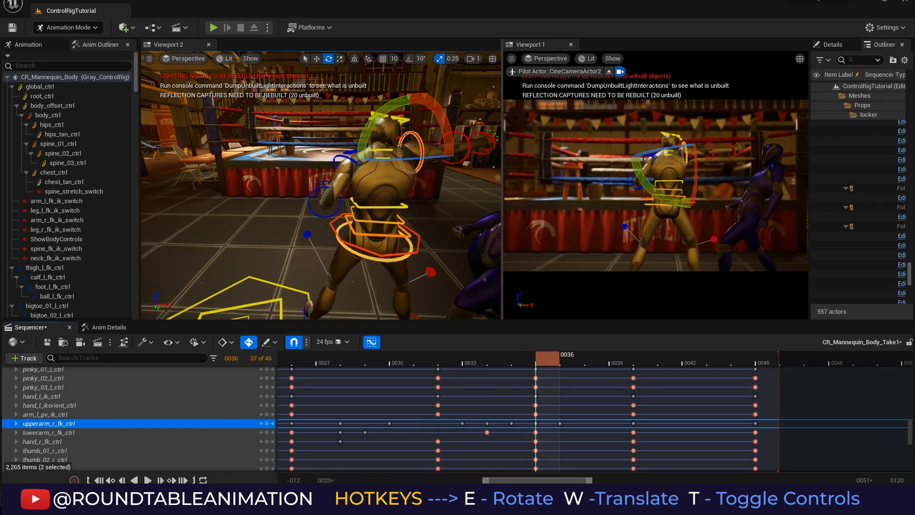
pyautogui.click(418, 243)
pyautogui.keyDown('alt'); pyautogui.moveTo(418, 243); pyautogui.dragTo(353, 257); pyautogui.keyUp('alt')
pyautogui.moveTo(435, 359)
pyautogui.mouseDown()
pyautogui.moveTo(398, 360)
pyautogui.moveTo(443, 361)
pyautogui.mouseUp()
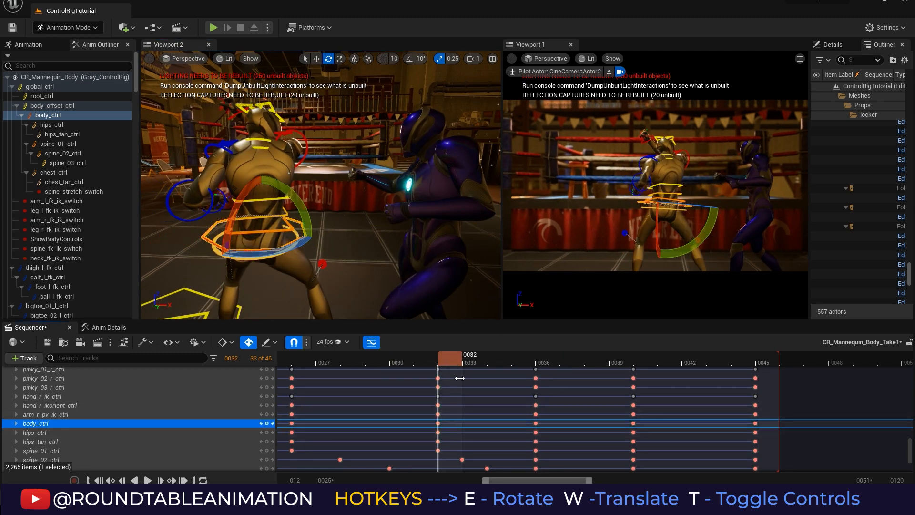
pyautogui.moveTo(470, 361); pyautogui.dragTo(536, 365)
pyautogui.moveTo(562, 365)
pyautogui.mouseDown()
pyautogui.moveTo(538, 365)
pyautogui.moveTo(562, 361)
pyautogui.mouseUp()
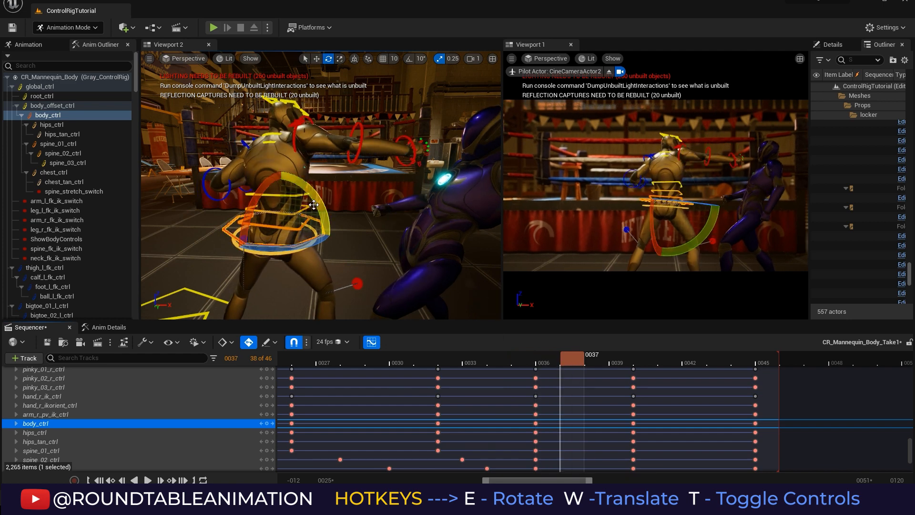
pyautogui.moveTo(321, 240); pyautogui.dragTo(272, 244)
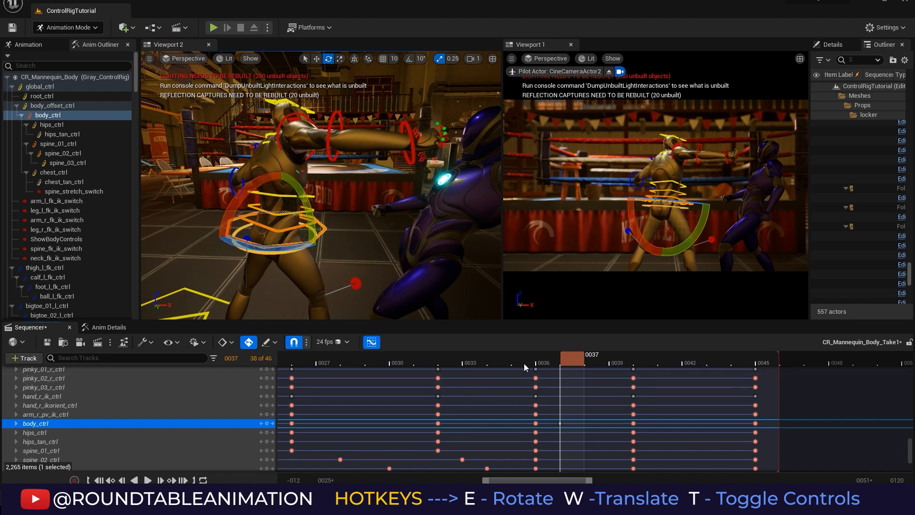
# - Shift the body control's frame 36 key to frame 35, leaving no key at 36, and scrub through the turn
pyautogui.click(535, 423)
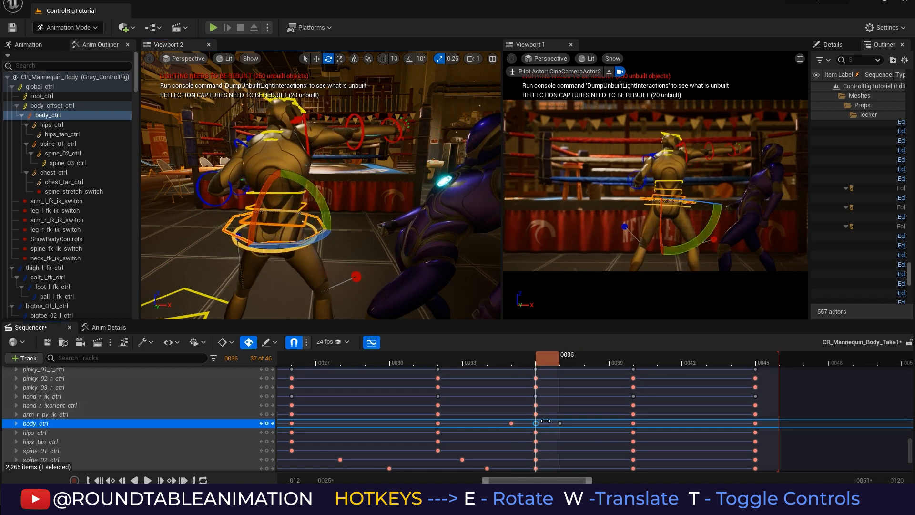
pyautogui.press('Delete')
pyautogui.click(462, 364)
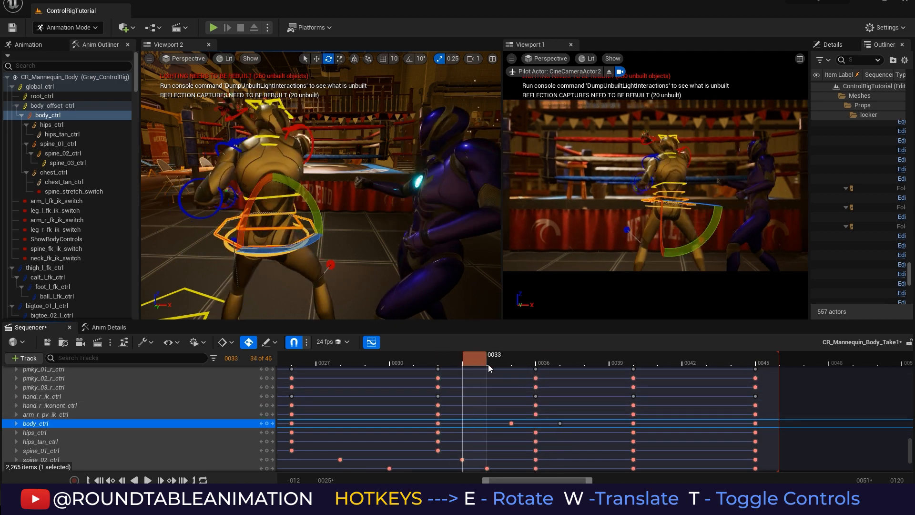
pyautogui.moveTo(488, 364); pyautogui.dragTo(555, 366)
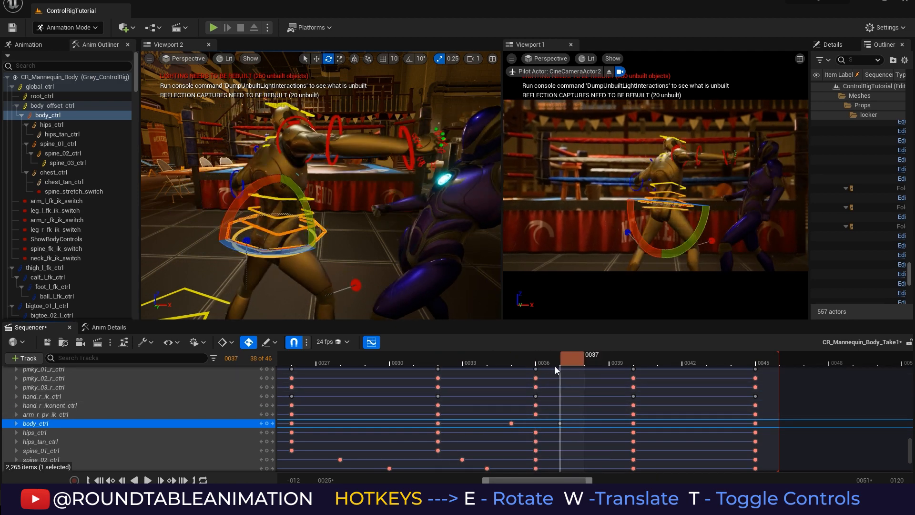
# - Rotate the right upper arm and right lower arm controls at frame 38 to adjust the arm's follow-through
pyautogui.click(588, 365)
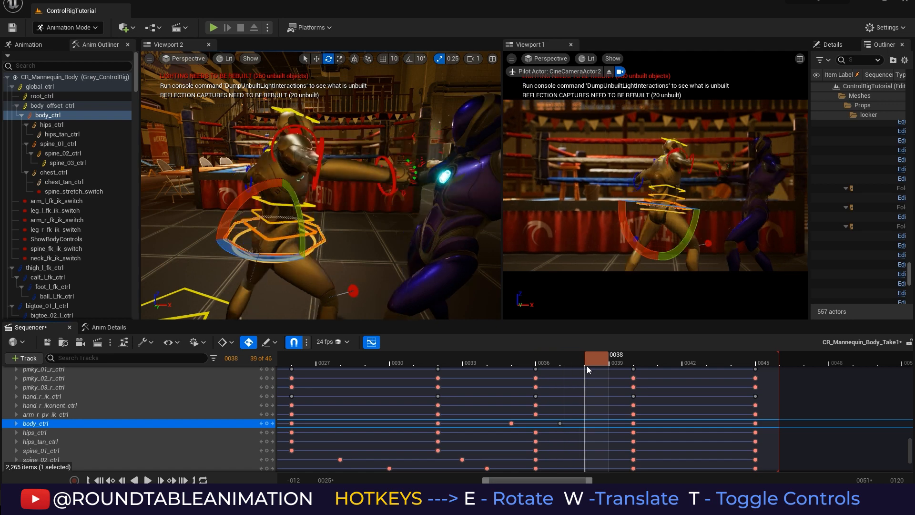
pyautogui.click(284, 129)
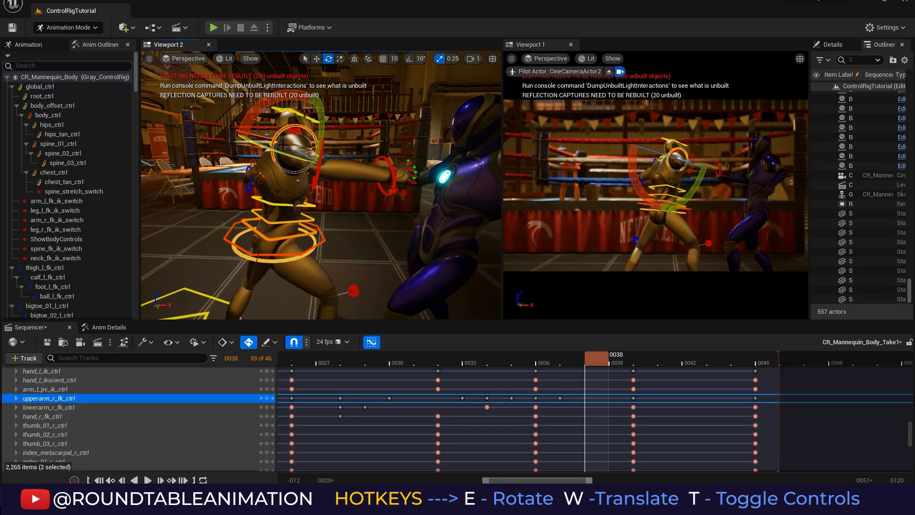
pyautogui.moveTo(287, 155); pyautogui.dragTo(299, 139)
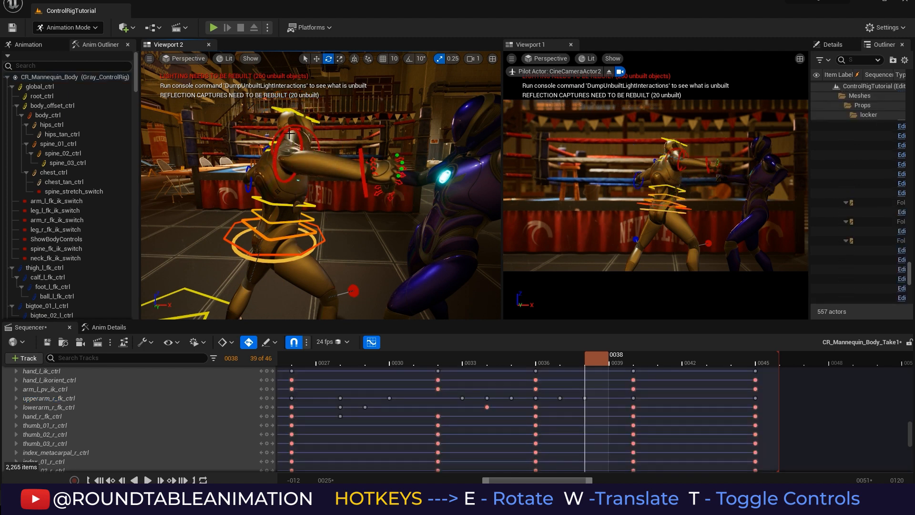
pyautogui.click(290, 135)
pyautogui.moveTo(308, 170); pyautogui.dragTo(283, 172)
pyautogui.hotkey('ctrl', 'z')
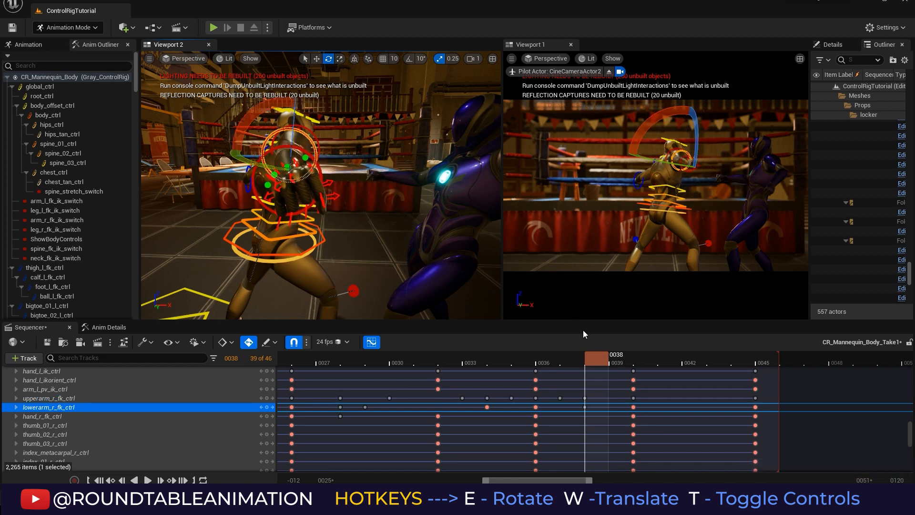
# - Delete the right lower arm control's key at frame 40 and scrub through the surrounding frames
pyautogui.moveTo(462, 363); pyautogui.dragTo(647, 359)
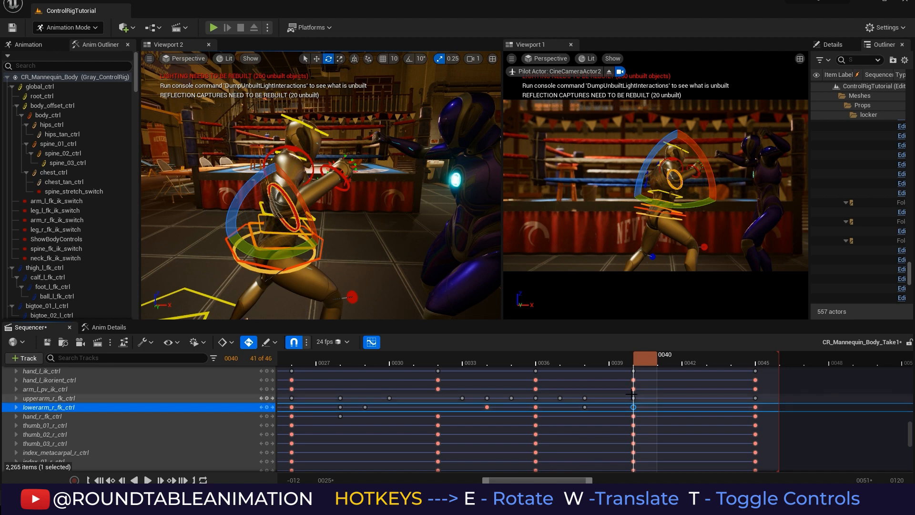
pyautogui.press('Delete')
pyautogui.moveTo(576, 360); pyautogui.dragTo(662, 374)
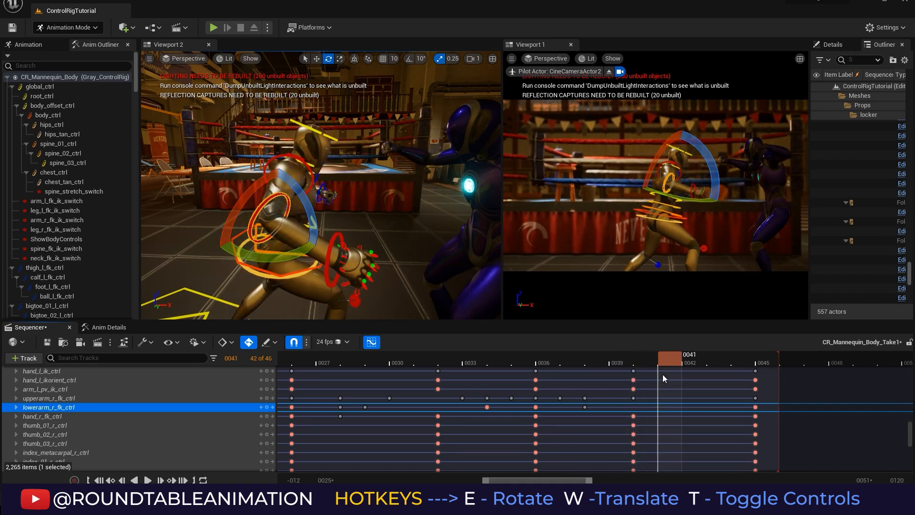
# - Rotate the right upper arm control at frame 42 to adjust how the arm settles
pyautogui.click(312, 177)
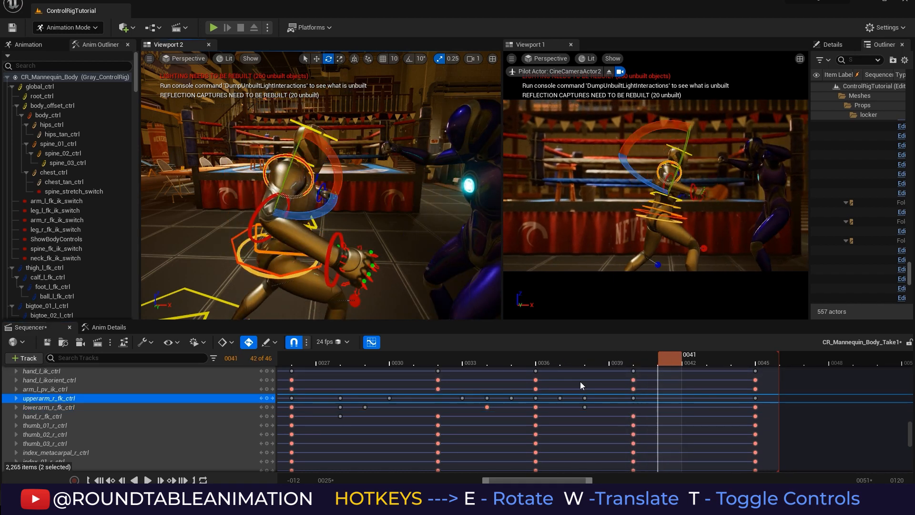
pyautogui.moveTo(669, 360); pyautogui.dragTo(688, 357)
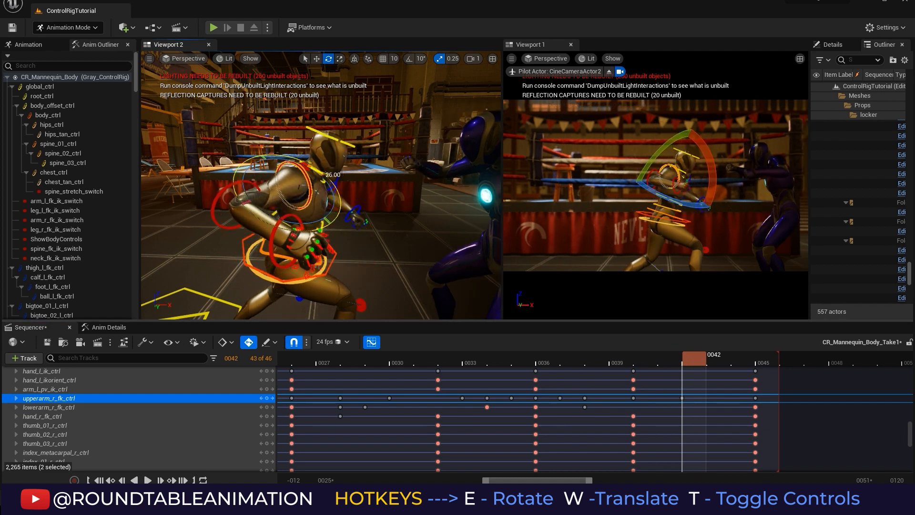
pyautogui.moveTo(325, 177); pyautogui.dragTo(326, 179)
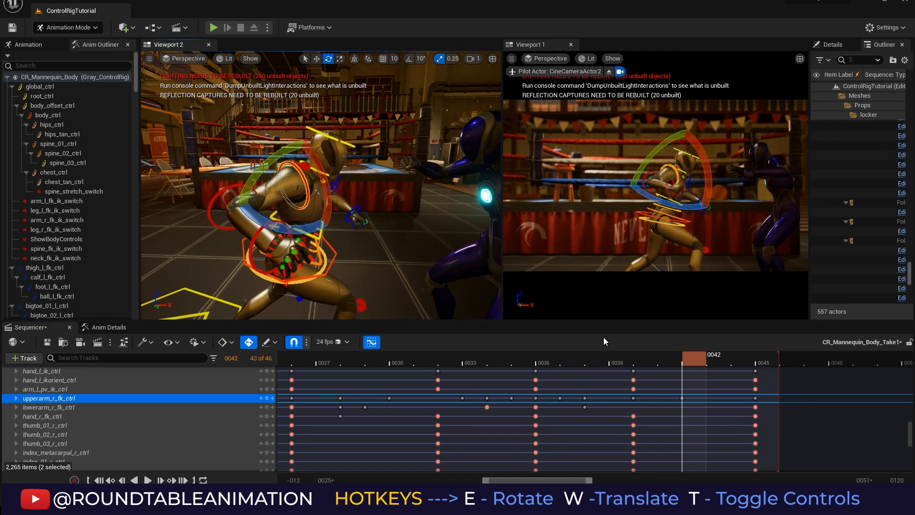
# - Scrub through the right arm's recovery and play the fight to check the motion
pyautogui.moveTo(693, 358); pyautogui.dragTo(551, 350)
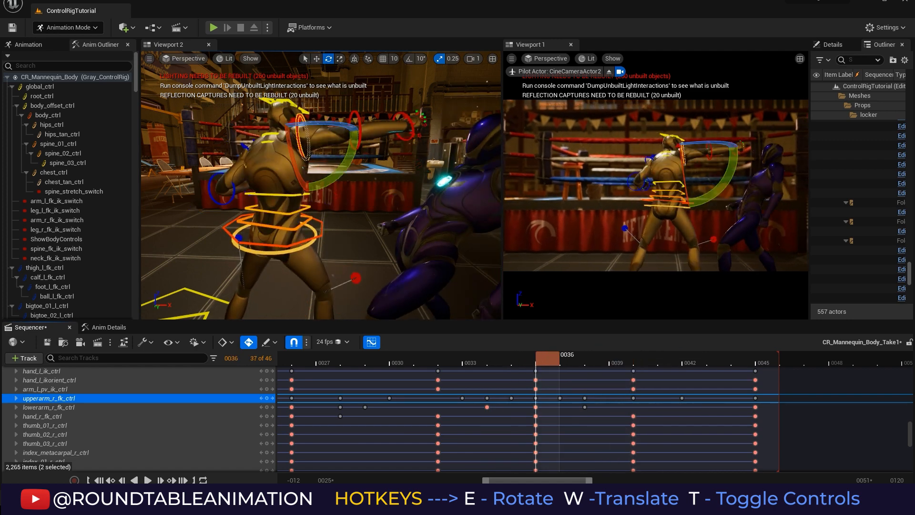
pyautogui.click(355, 114)
pyautogui.moveTo(541, 363); pyautogui.dragTo(650, 358)
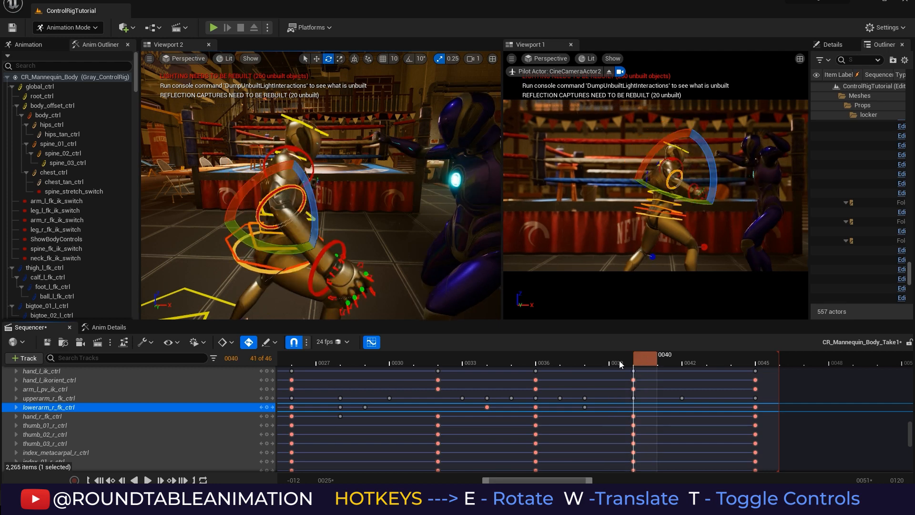
pyautogui.moveTo(471, 363); pyautogui.dragTo(354, 364)
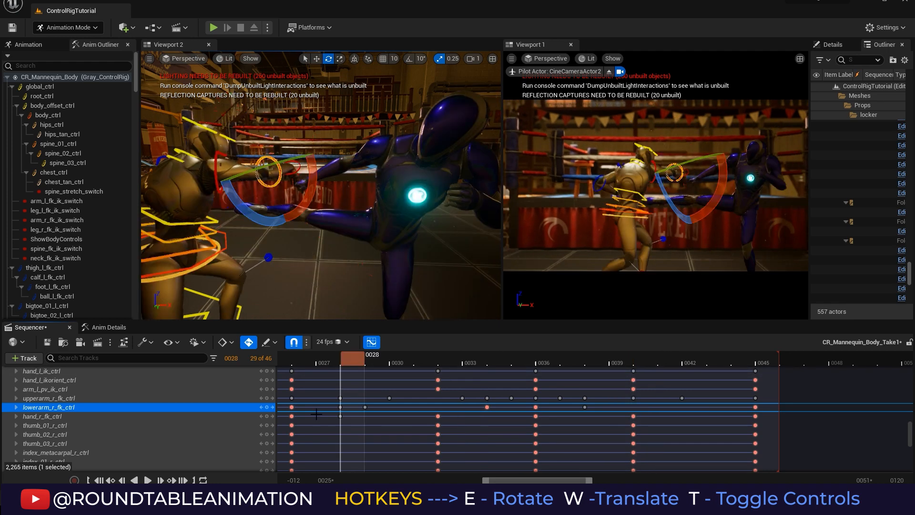
pyautogui.click(147, 480)
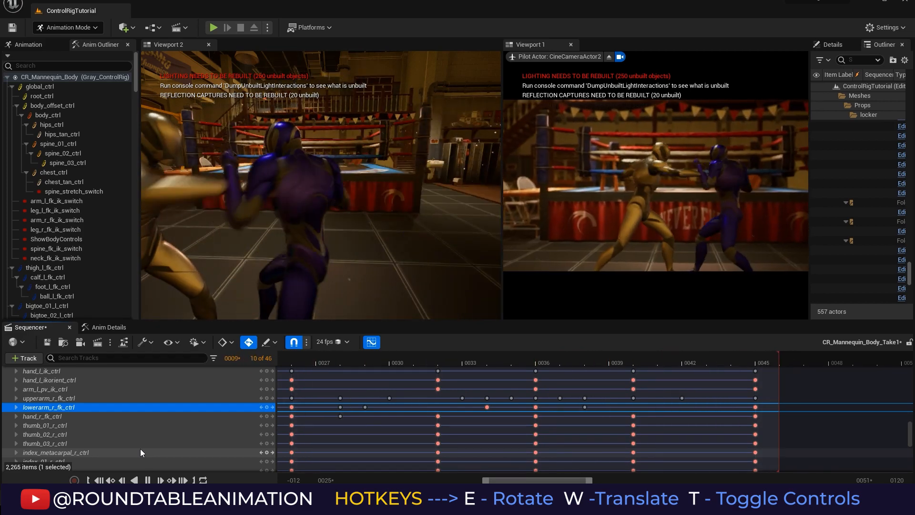
pyautogui.click(146, 479)
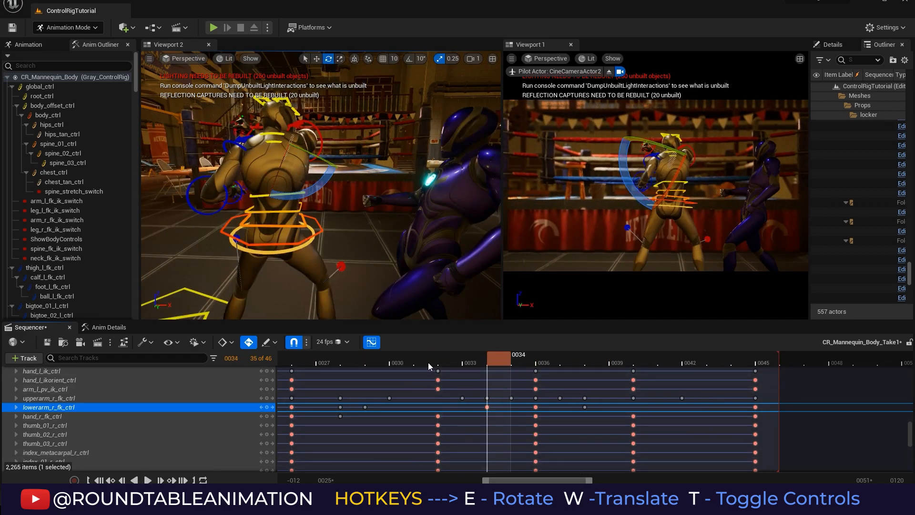
# - Rotate and reposition the gray fighter's body control at frame 40
pyautogui.moveTo(429, 365); pyautogui.dragTo(570, 350)
pyautogui.click(295, 256)
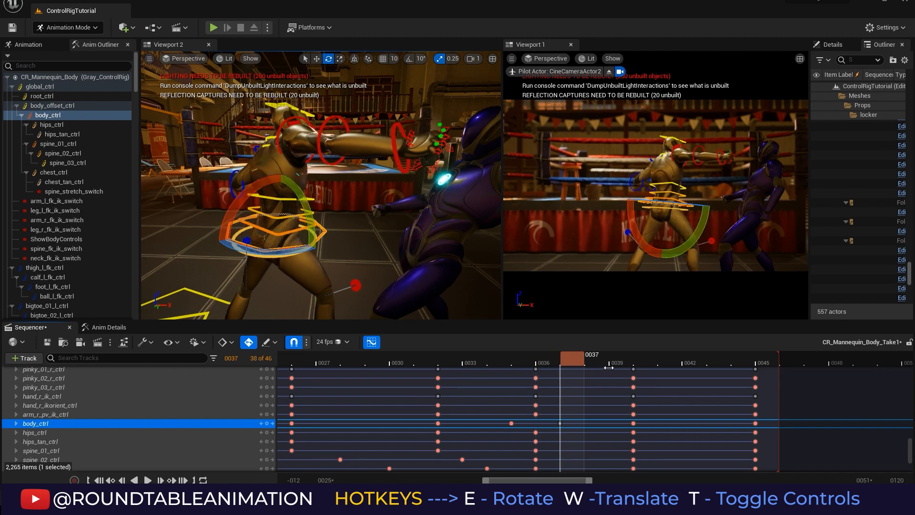
pyautogui.click(636, 365)
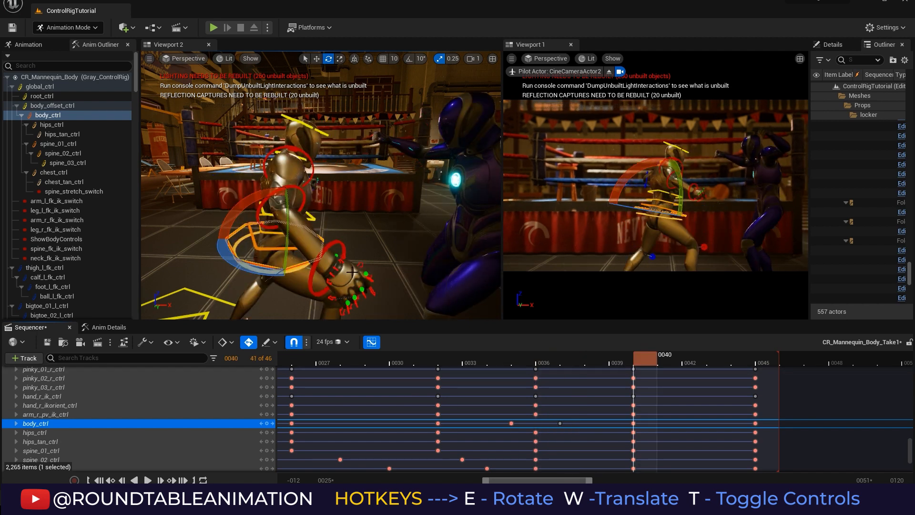
pyautogui.moveTo(267, 267); pyautogui.dragTo(280, 192)
pyautogui.press('w')
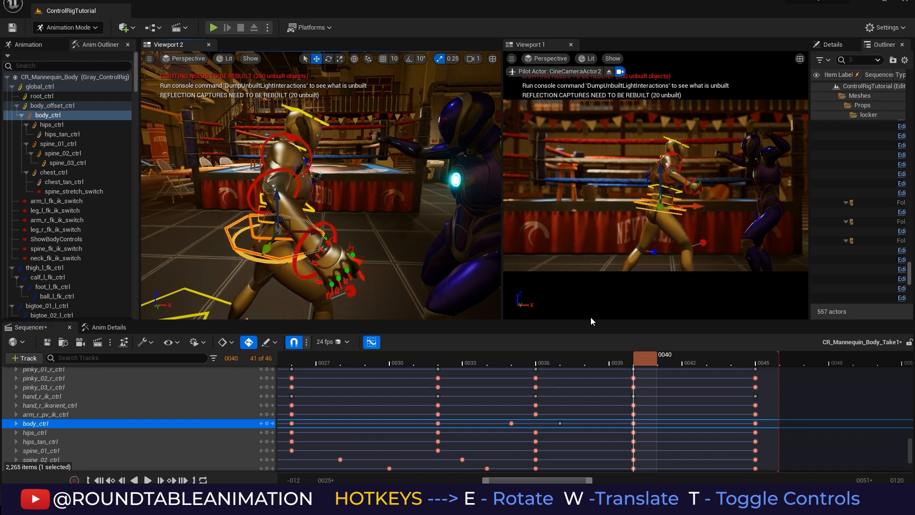
pyautogui.moveTo(656, 360); pyautogui.dragTo(625, 349)
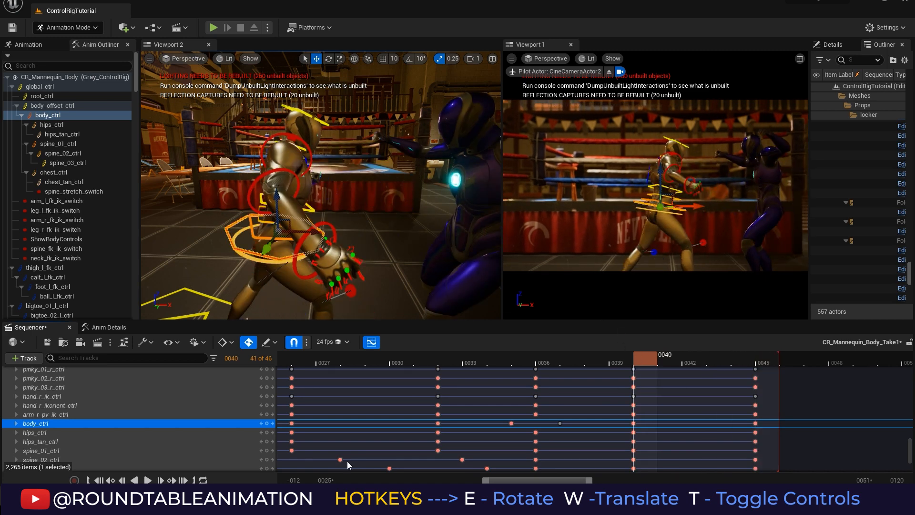
# - Offset the spine_02_ctrl keys by one frame, moving frame 36 to 37 and frame 40 to 41
pyautogui.click(264, 216)
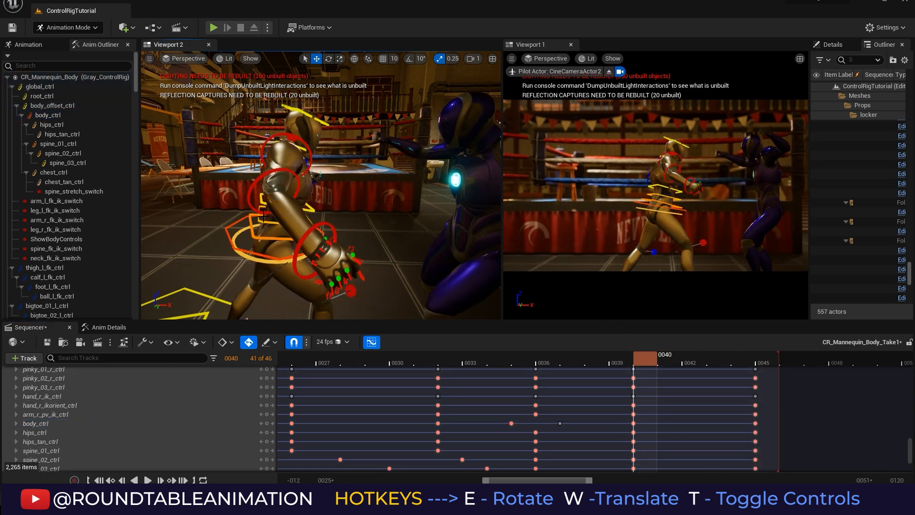
pyautogui.click(263, 215)
pyautogui.scroll(-2, 571, 437)
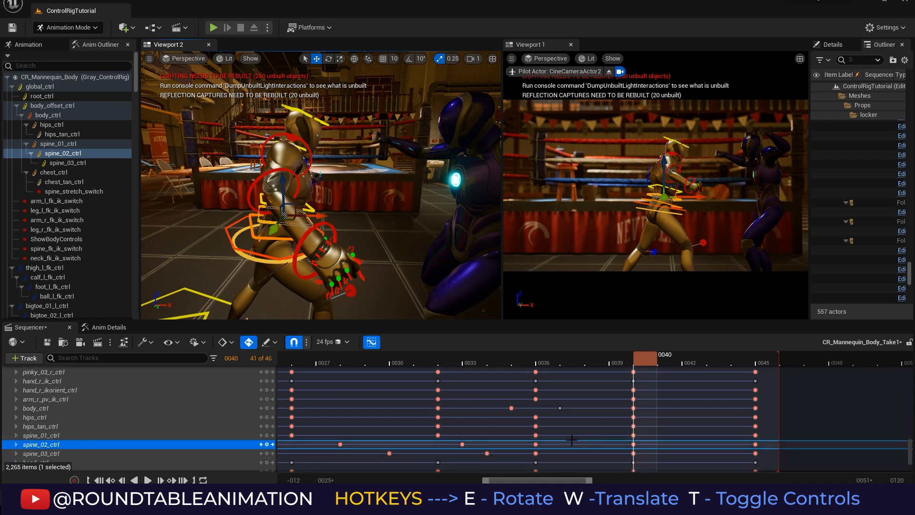
pyautogui.moveTo(535, 429); pyautogui.dragTo(567, 432)
pyautogui.moveTo(633, 428); pyautogui.dragTo(657, 429)
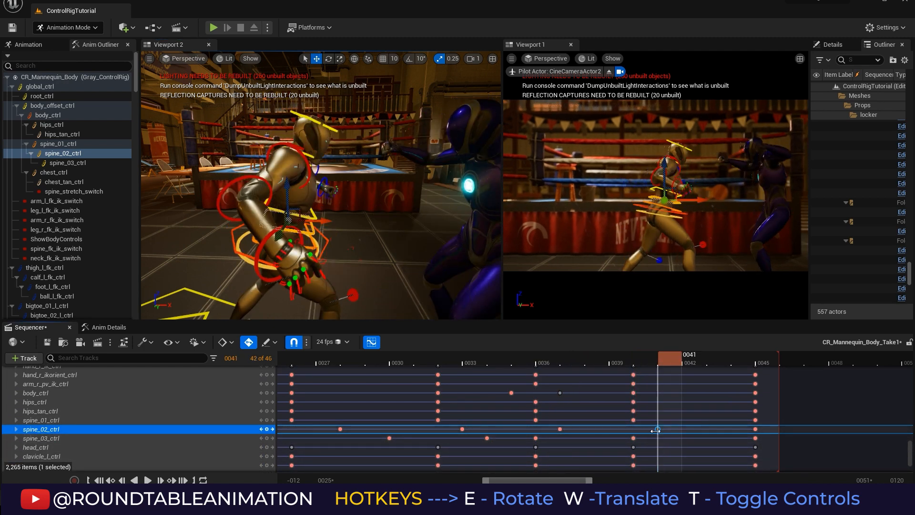
# - Offset the spine_03_ctrl keys by two frames, moving frame 36 to 38 and frame 40 to 42
pyautogui.moveTo(535, 438); pyautogui.dragTo(676, 437)
pyautogui.moveTo(439, 367); pyautogui.dragTo(515, 369)
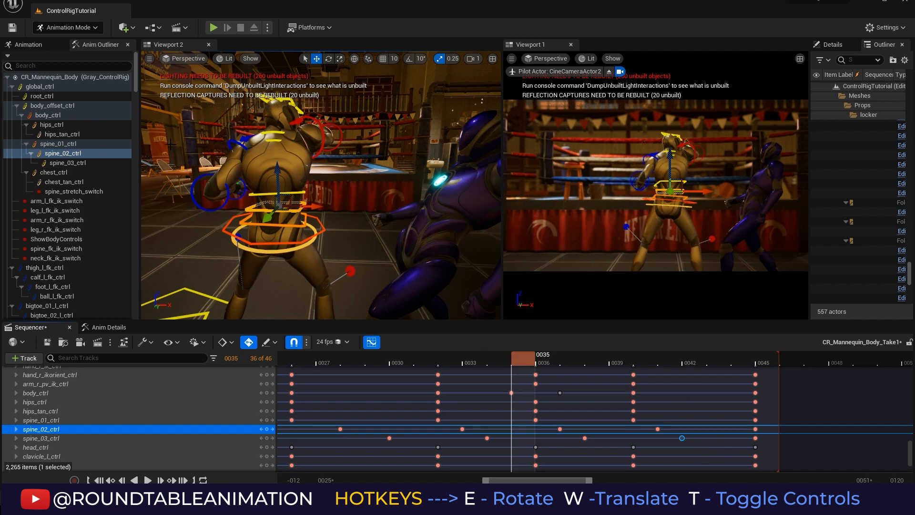
# - Rotate the gray fighter's left upper arm control at frame 39 to add a breakdown pose
pyautogui.scroll(-5, 637, 401)
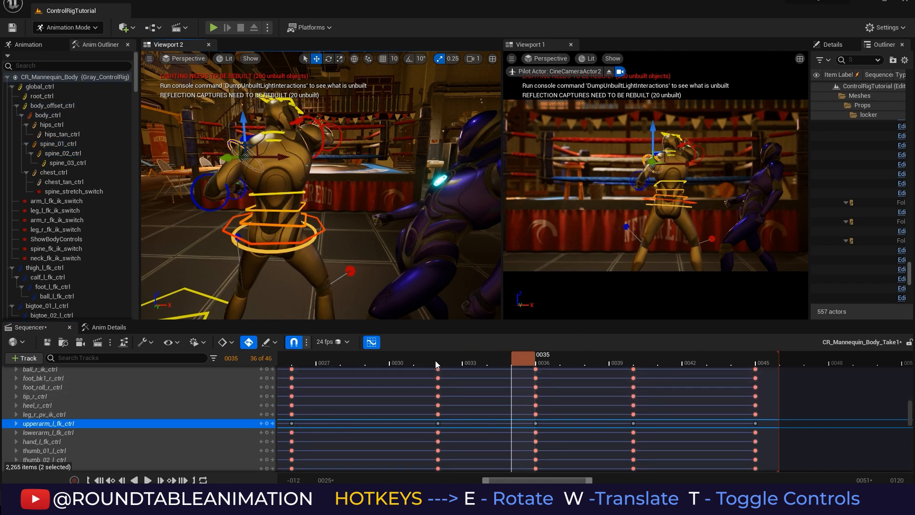
pyautogui.click(502, 362)
pyautogui.moveTo(502, 363); pyautogui.dragTo(620, 367)
pyautogui.keyDown('alt'); pyautogui.moveTo(195, 146); pyautogui.dragTo(278, 170); pyautogui.keyUp('alt')
pyautogui.press('e')
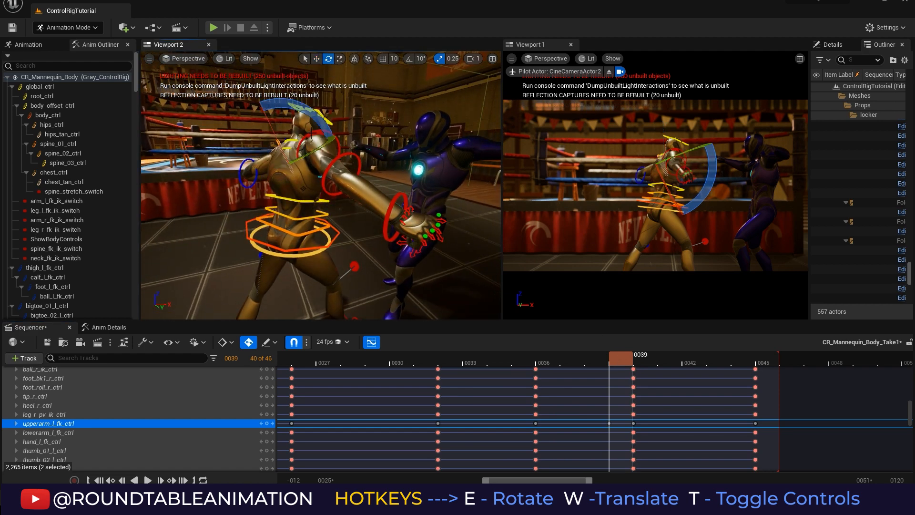
pyautogui.moveTo(311, 133); pyautogui.dragTo(320, 166)
# - Rotate the left clavicle control at frame 39 to follow the left arm's swing
pyautogui.click(192, 112)
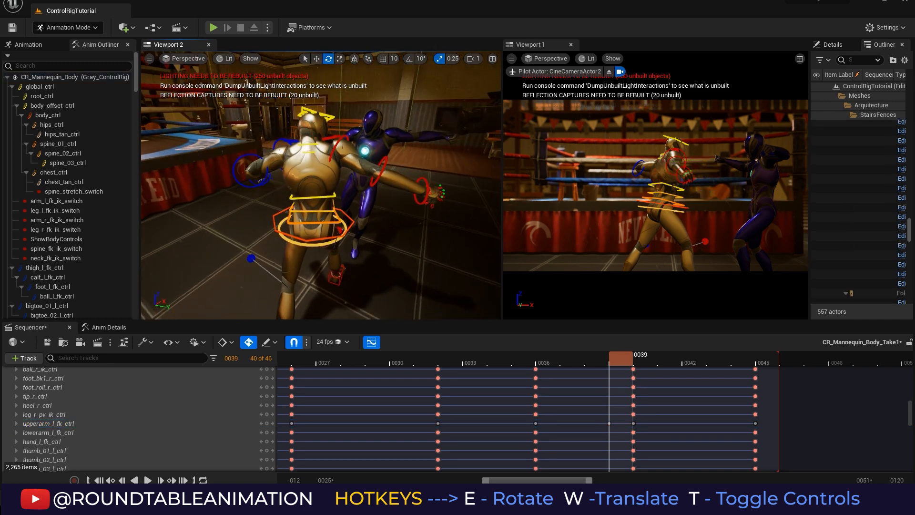
pyautogui.click(302, 141)
pyautogui.moveTo(358, 172); pyautogui.dragTo(354, 192)
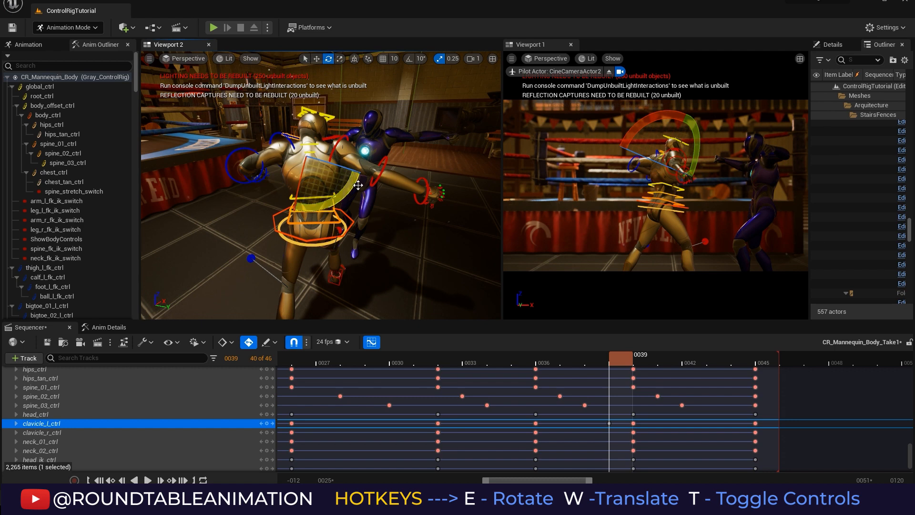
pyautogui.moveTo(358, 185); pyautogui.dragTo(354, 191)
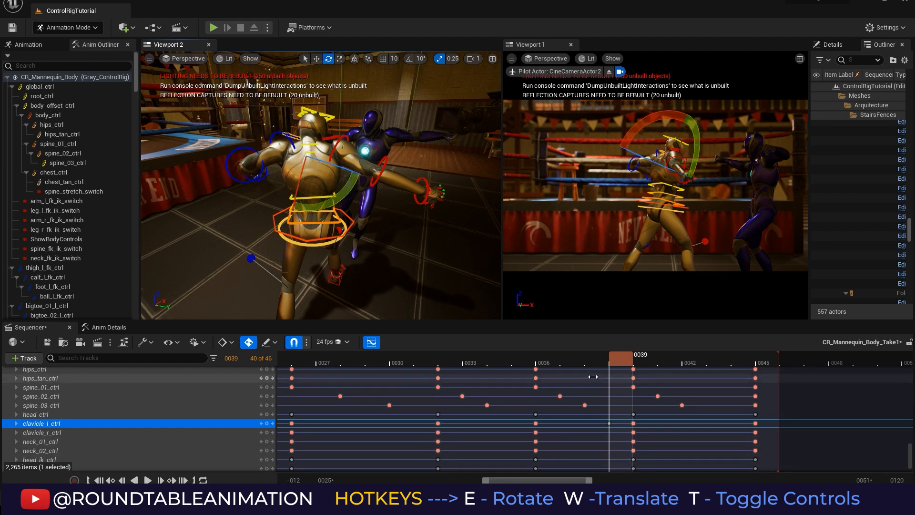
# - Rotate the gray fighter's left upper arm control at frame 42, undoing any accidental control moves
pyautogui.moveTo(621, 357); pyautogui.dragTo(696, 365)
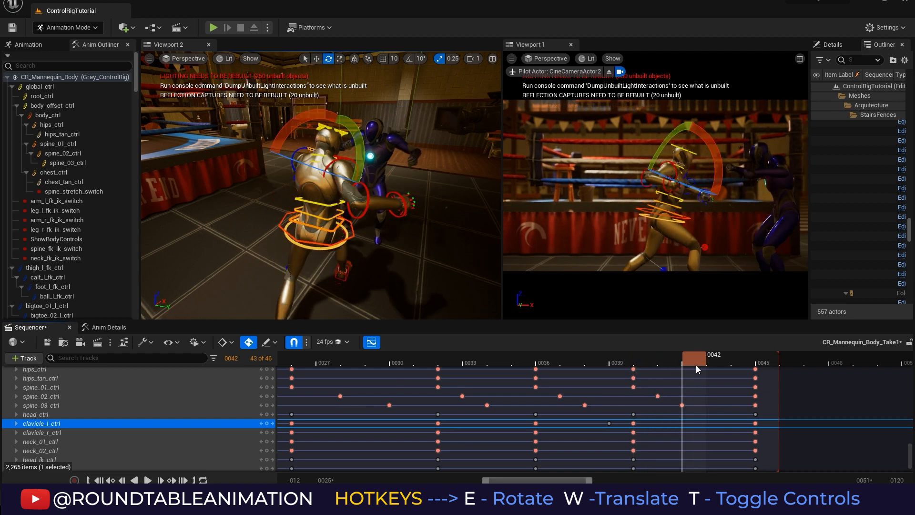
pyautogui.keyDown('alt'); pyautogui.moveTo(324, 200); pyautogui.dragTo(429, 186); pyautogui.keyUp('alt')
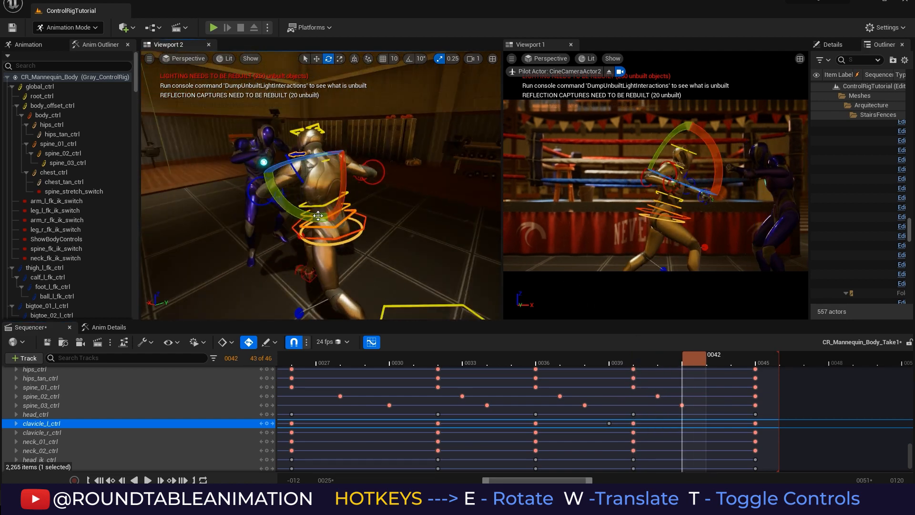
pyautogui.keyDown('alt'); pyautogui.moveTo(318, 216); pyautogui.dragTo(405, 210); pyautogui.keyUp('alt')
pyautogui.click(364, 169)
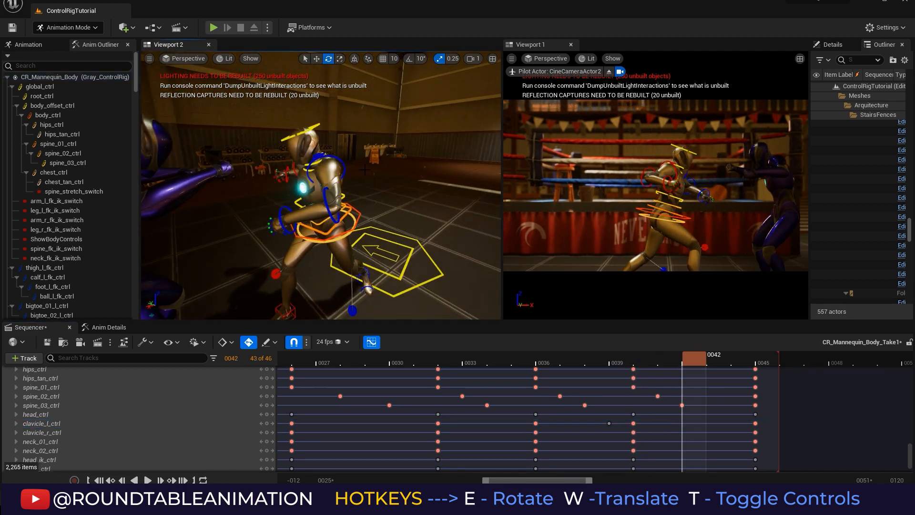
pyautogui.click(344, 173)
pyautogui.moveTo(357, 190)
pyautogui.keyDown('alt'); pyautogui.mouseDown()
pyautogui.moveTo(305, 181)
pyautogui.moveTo(343, 182)
pyautogui.mouseUp(); pyautogui.keyUp('alt')
pyautogui.click(319, 192)
pyautogui.hotkey('ctrl', 'z')
pyautogui.hotkey('ctrl', 'z')
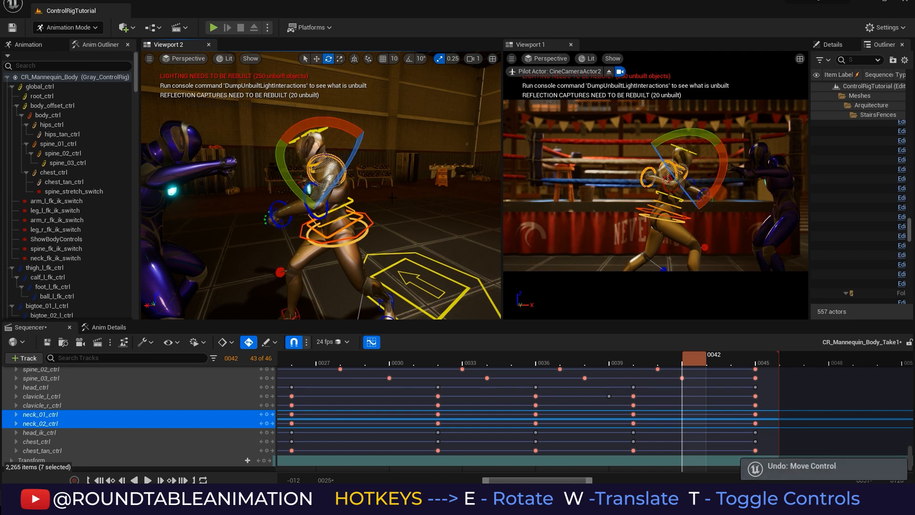
pyautogui.moveTo(316, 224); pyautogui.dragTo(336, 202)
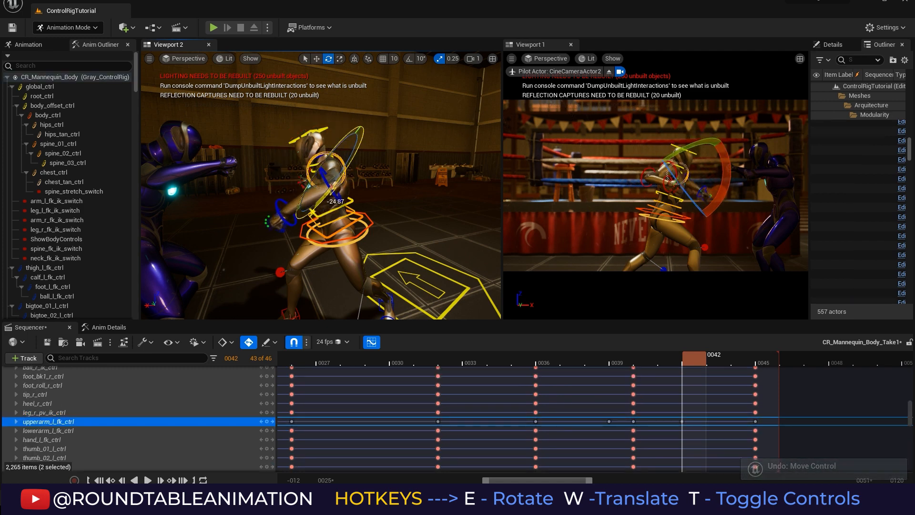
pyautogui.moveTo(277, 136); pyautogui.dragTo(296, 117)
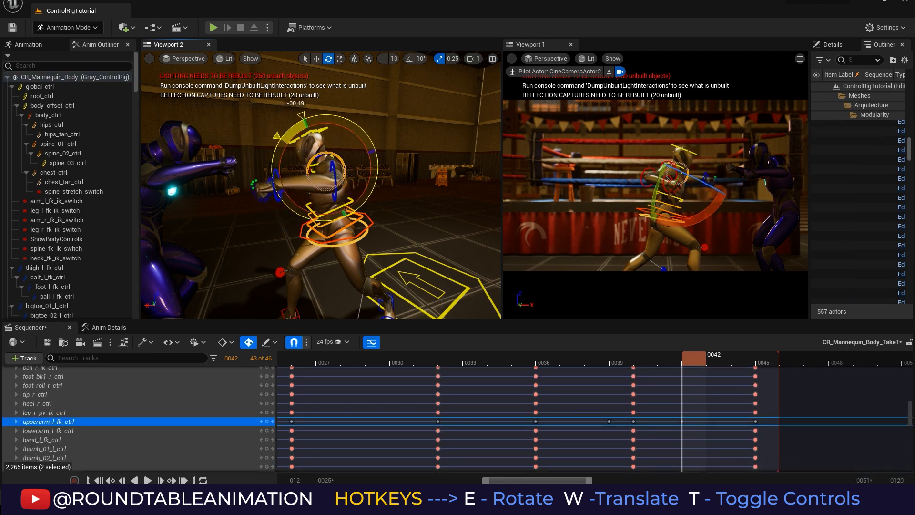
# - Rotate the left lower arm control at frame 42 to adjust the elbow bend
pyautogui.keyDown('alt'); pyautogui.moveTo(241, 228); pyautogui.dragTo(363, 143); pyautogui.keyUp('alt')
pyautogui.click(378, 180)
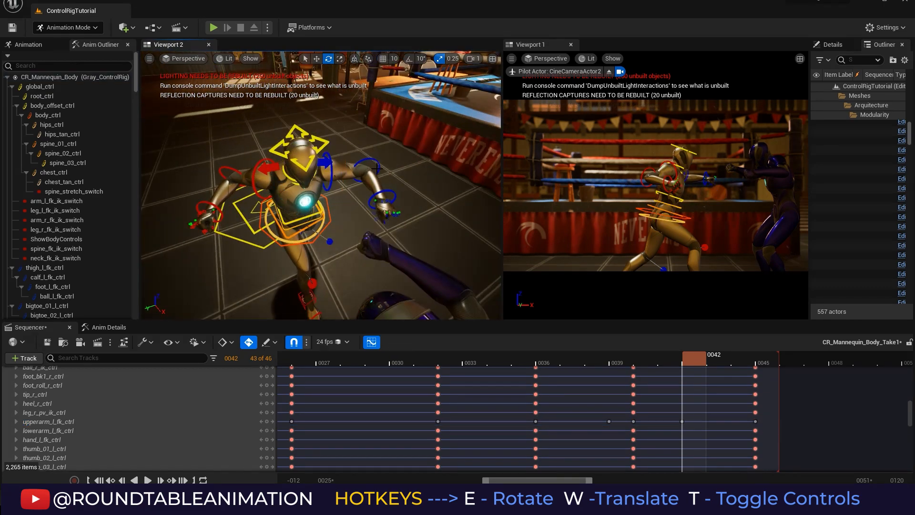
pyautogui.moveTo(356, 213)
pyautogui.mouseDown()
pyautogui.moveTo(365, 217)
pyautogui.moveTo(354, 212)
pyautogui.mouseUp()
pyautogui.keyDown('alt'); pyautogui.moveTo(365, 174); pyautogui.dragTo(366, 134); pyautogui.keyUp('alt')
pyautogui.click(325, 161)
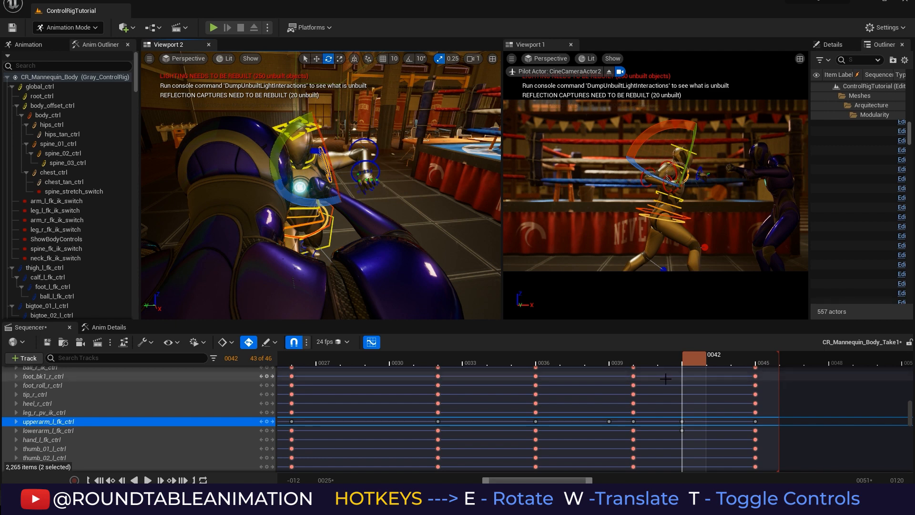
# - Scrub through the left arm's motion up to frame 45 and play the fight to check it
pyautogui.click(603, 359)
pyautogui.moveTo(602, 359); pyautogui.dragTo(754, 369)
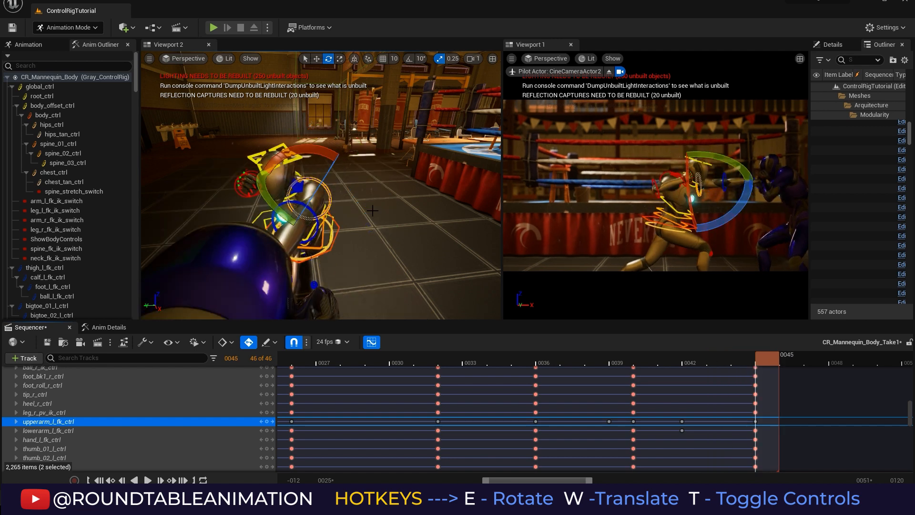
pyautogui.keyDown('alt'); pyautogui.moveTo(372, 210); pyautogui.dragTo(489, 191); pyautogui.keyUp('alt')
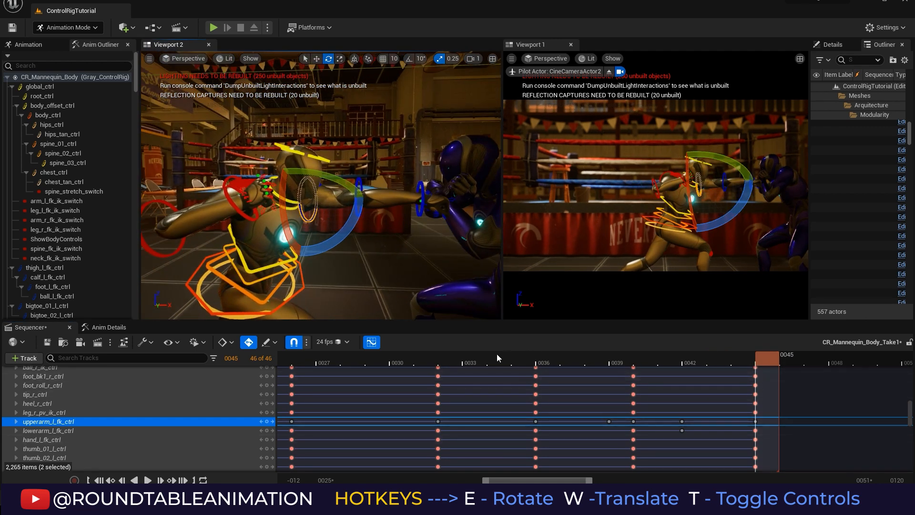
pyautogui.click(334, 358)
pyautogui.click(147, 480)
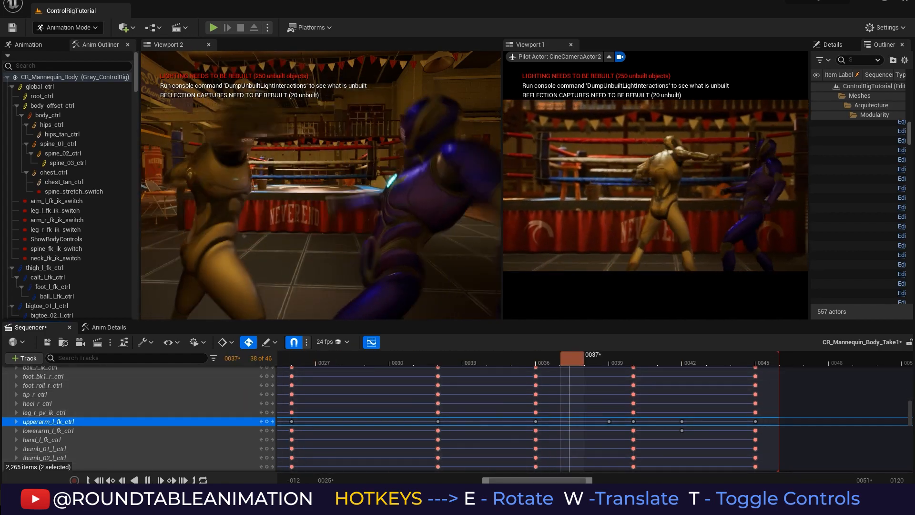
pyautogui.press('space')
# - Switch both viewports to Unlit shading, playing the fight in the camera view to check its readability
pyautogui.click(590, 60)
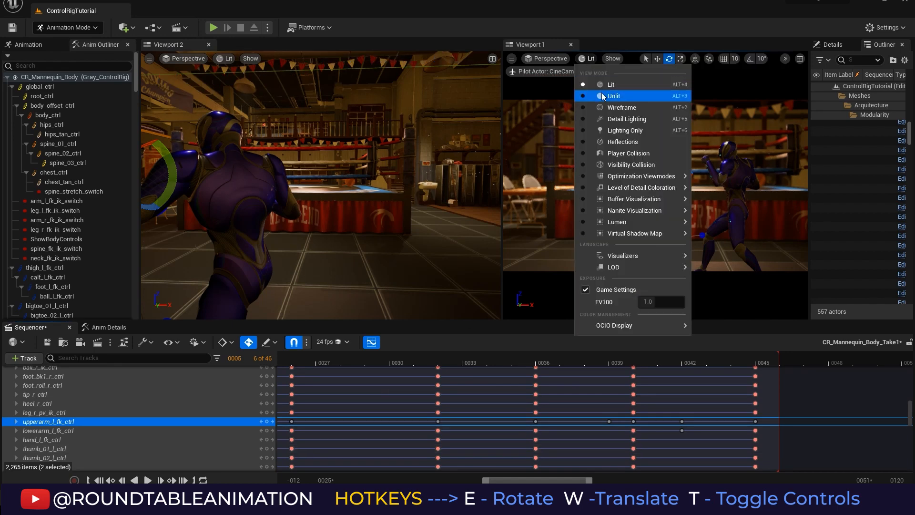
pyautogui.click(601, 92)
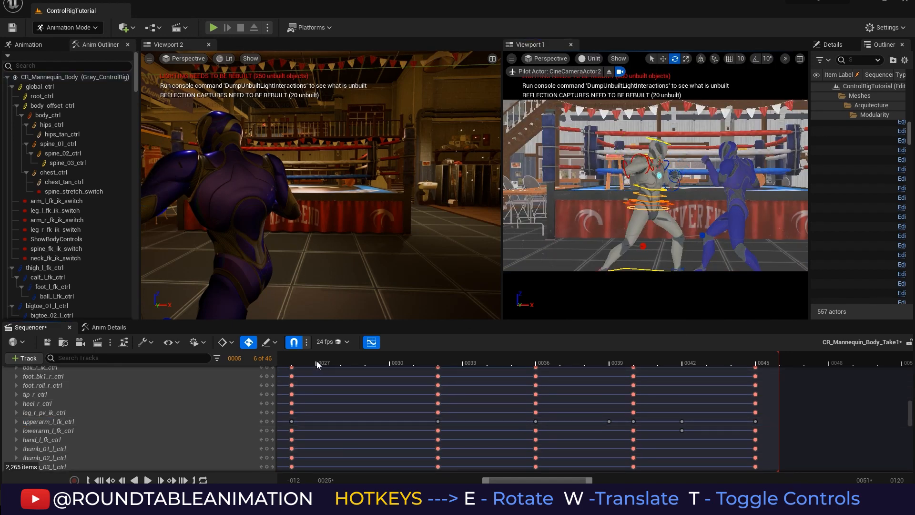
pyautogui.click(148, 479)
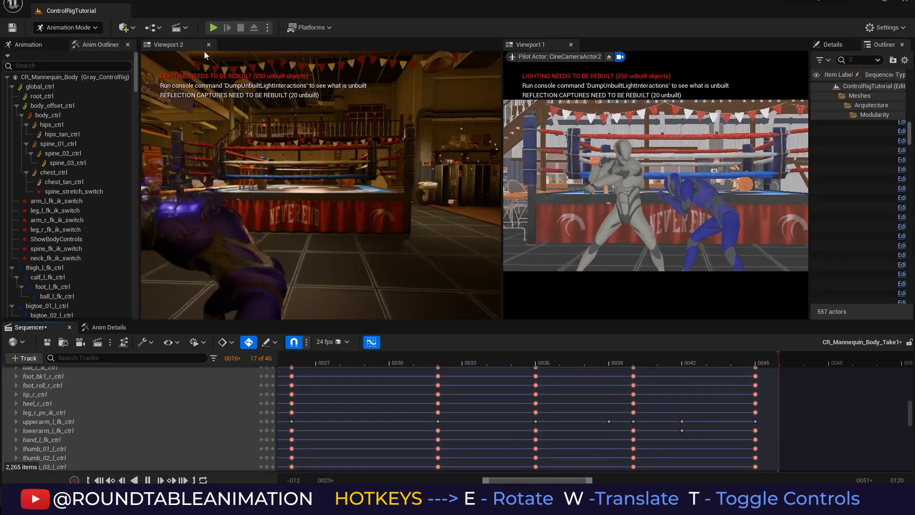
pyautogui.press('space')
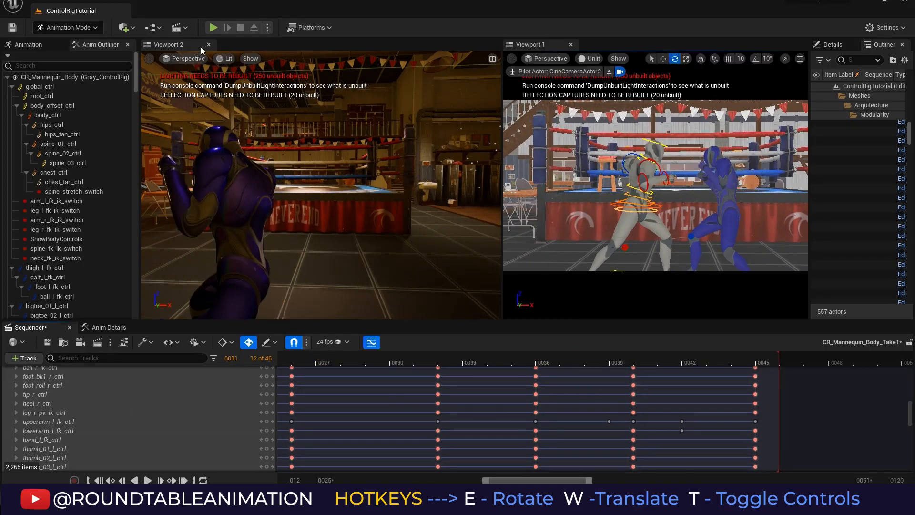
pyautogui.click(229, 58)
pyautogui.click(242, 97)
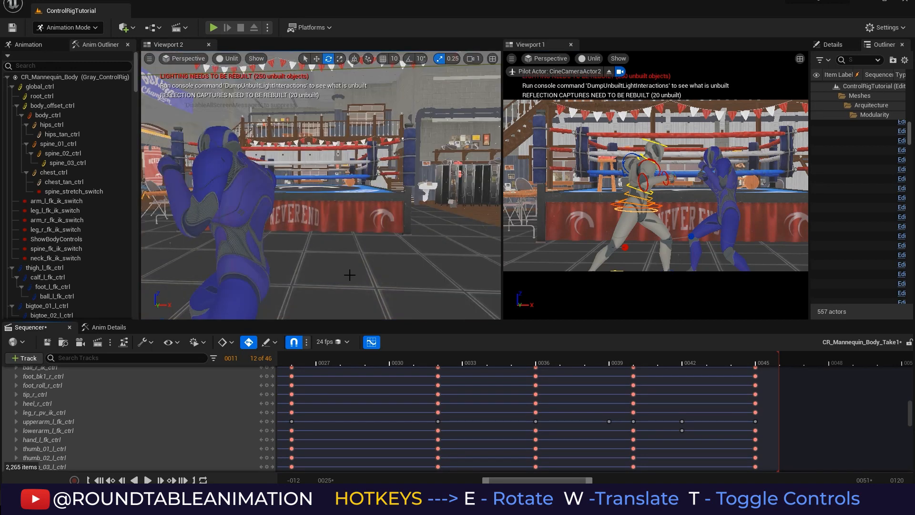
pyautogui.scroll(-5, 341, 224)
pyautogui.moveTo(341, 224); pyautogui.dragTo(377, 200, button='middle')
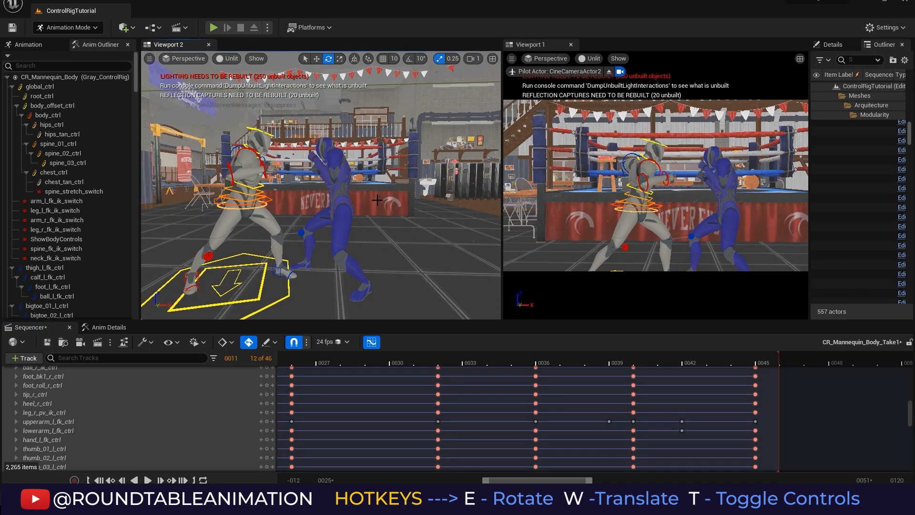
# - Play the fight from frame 26 and from frame 1 to review both fighters' timing and poses
pyautogui.click(310, 363)
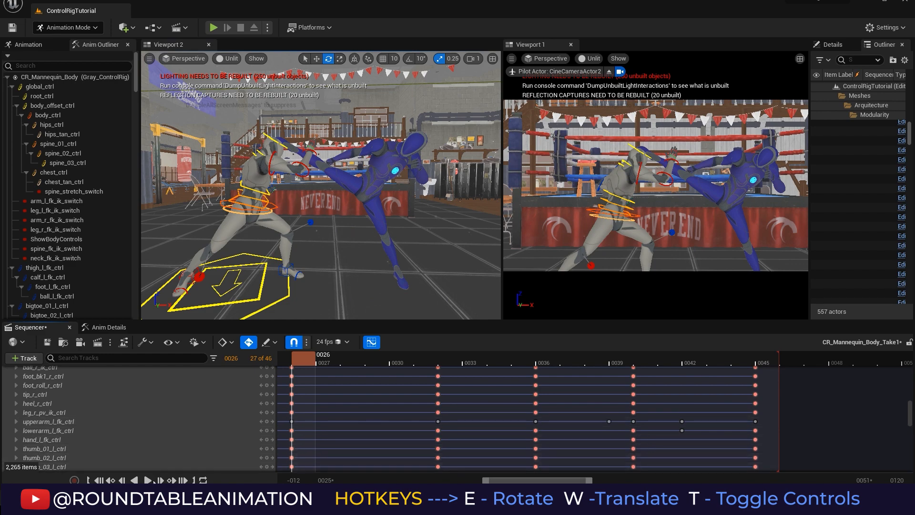
pyautogui.click(147, 480)
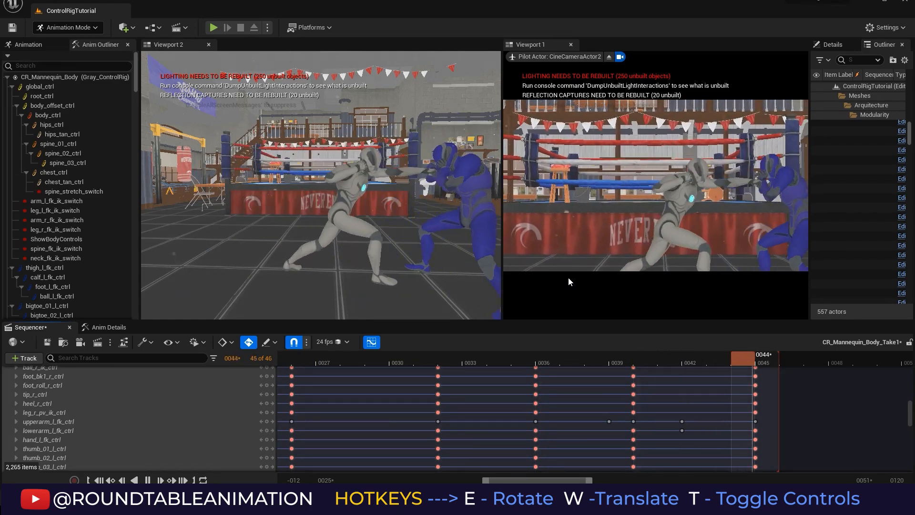
pyautogui.click(141, 478)
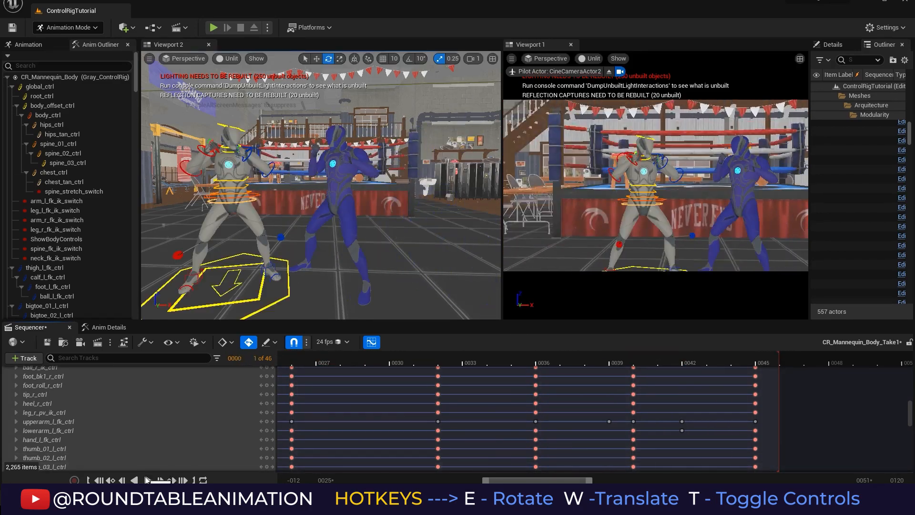
pyautogui.moveTo(486, 480)
pyautogui.mouseDown()
pyautogui.moveTo(396, 479)
pyautogui.moveTo(499, 481)
pyautogui.mouseUp()
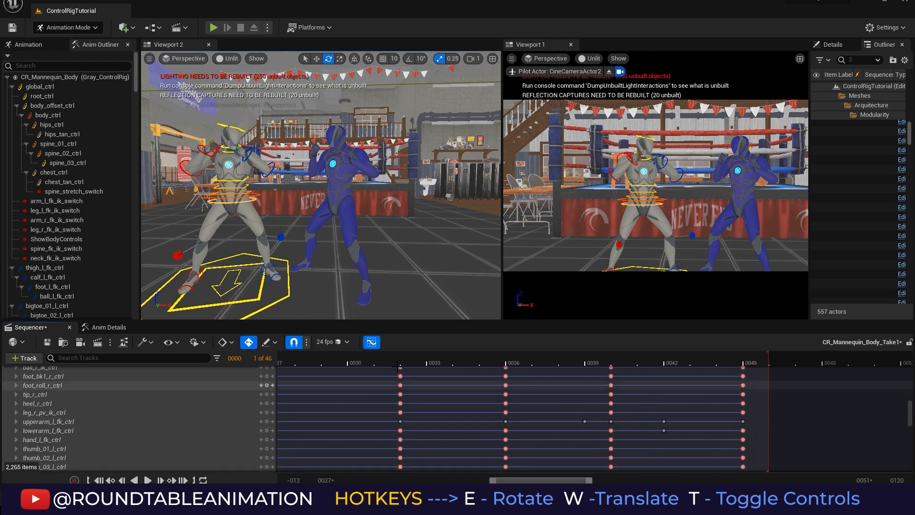
pyautogui.moveTo(419, 360); pyautogui.dragTo(439, 360)
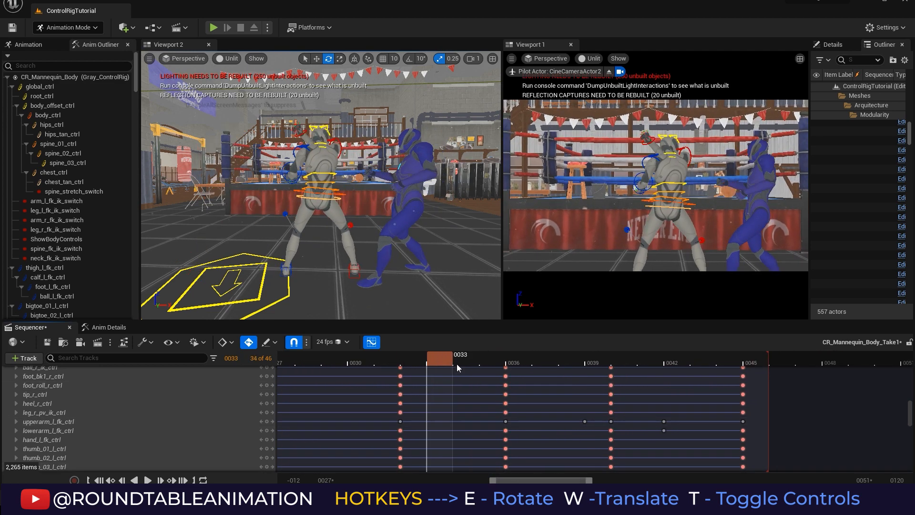
pyautogui.moveTo(498, 480); pyautogui.dragTo(384, 479)
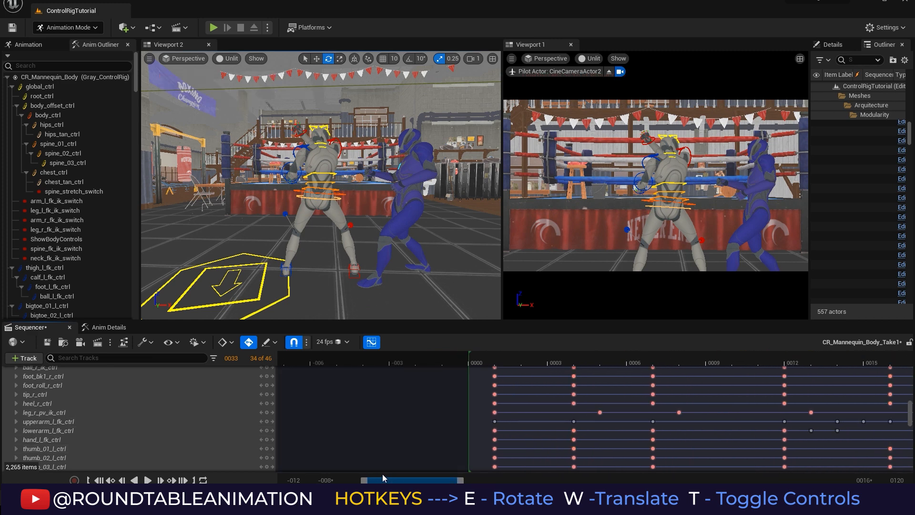
pyautogui.click(439, 361)
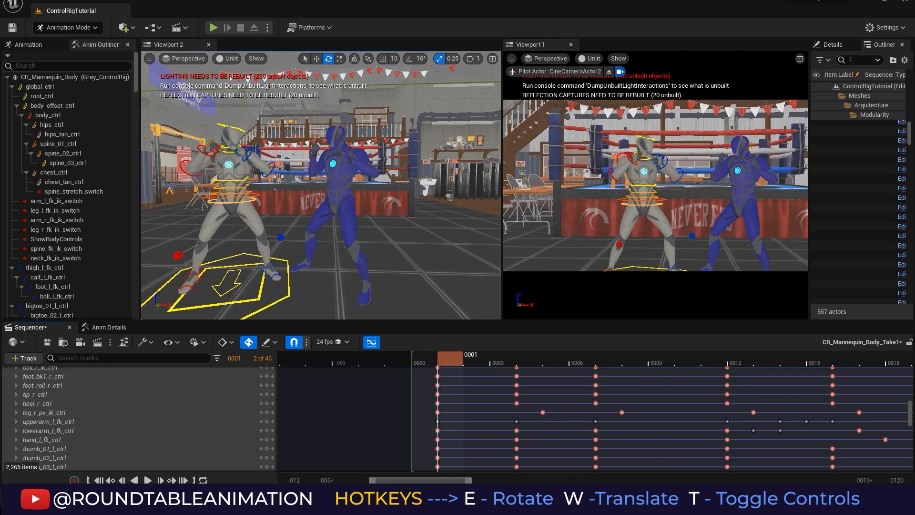
pyautogui.click(148, 480)
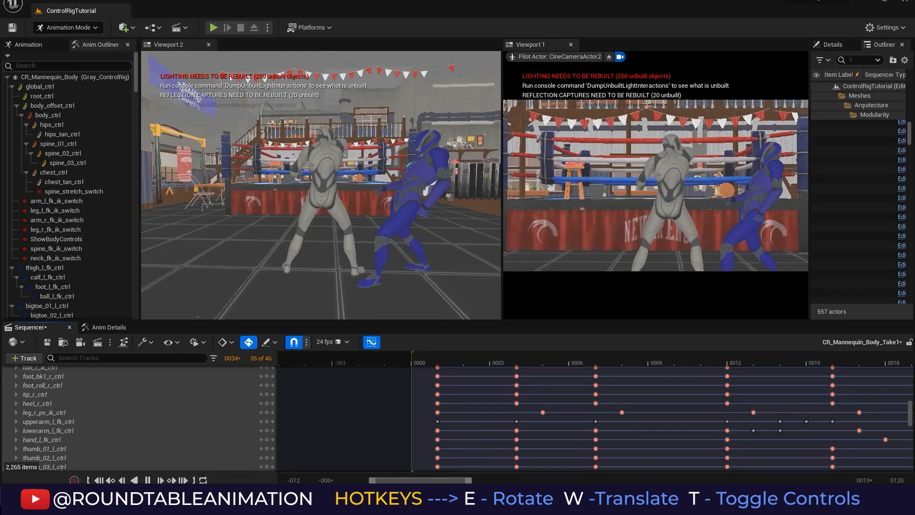
pyautogui.click(149, 479)
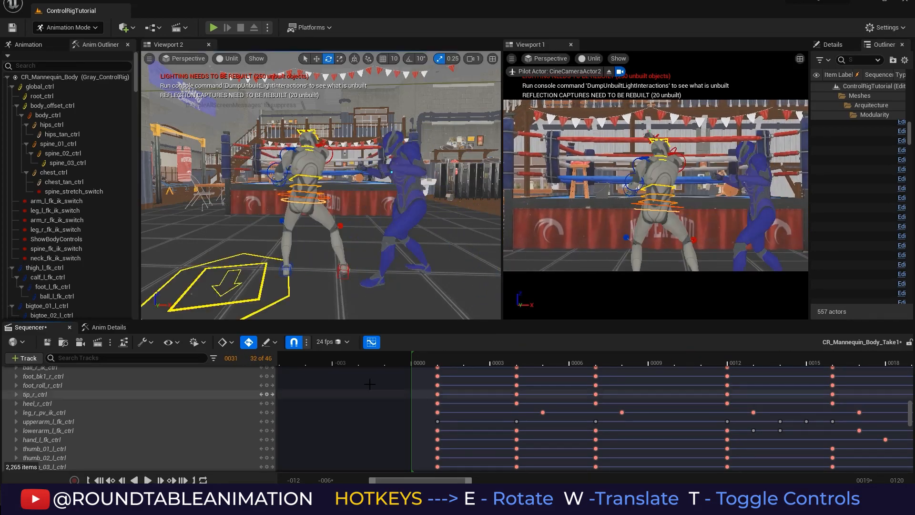